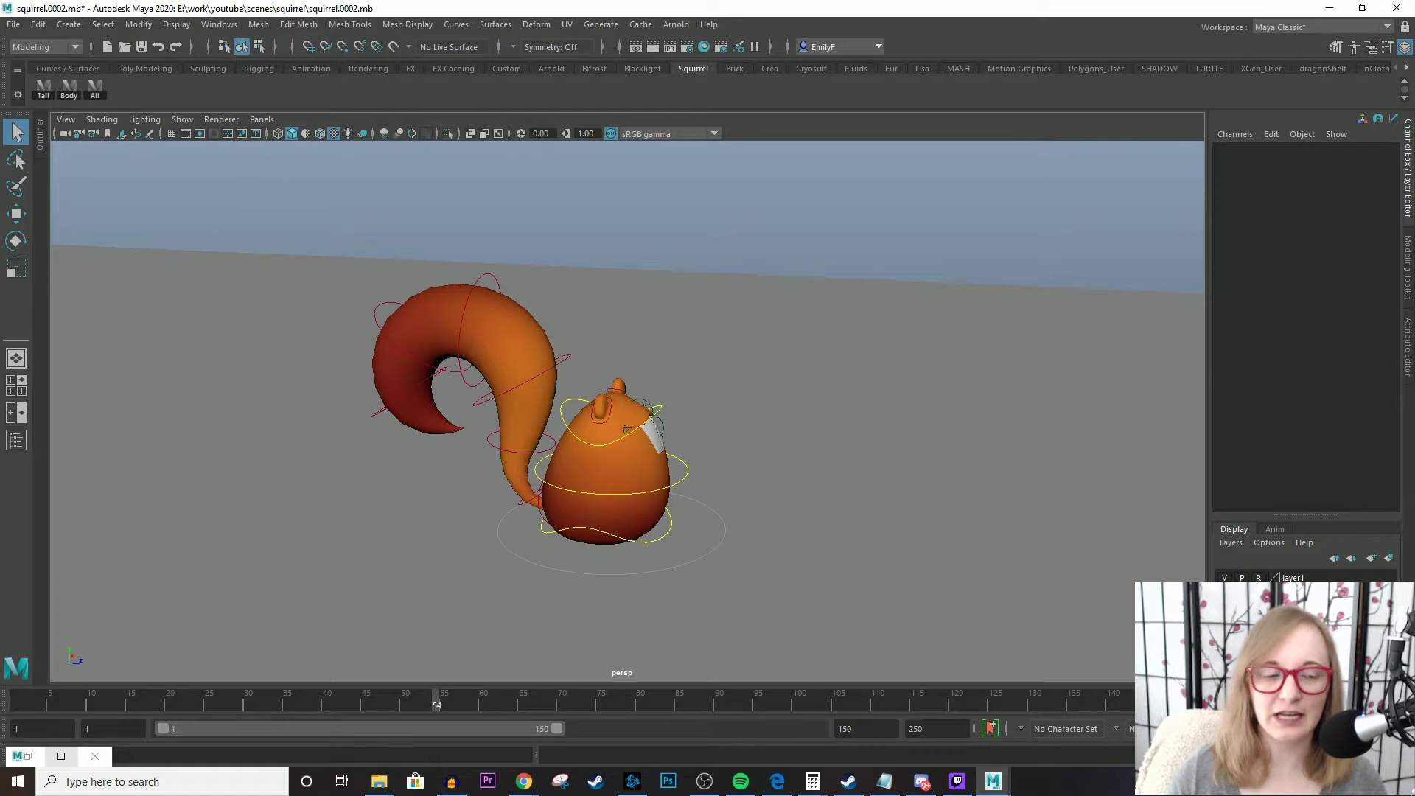
- Examine the squirrel rig and its hip control from several angles
{"action": "mouse_move", "coordinate": [627, 428]}
{"action": "left_mouse_down", "text": "alt"}
{"action": "mouse_move", "coordinate": [583, 428]}
{"action": "mouse_move", "coordinate": [649, 413]}
{"action": "left_mouse_up", "text": "alt"}
{"action": "middle_click_drag", "start_coordinate": [649, 413], "coordinate": [727, 439], "text": "alt"}
{"action": "left_click_drag", "start_coordinate": [727, 439], "coordinate": [734, 446], "text": "alt"}
{"action": "middle_click_drag", "start_coordinate": [700, 450], "coordinate": [643, 392], "text": "alt"}
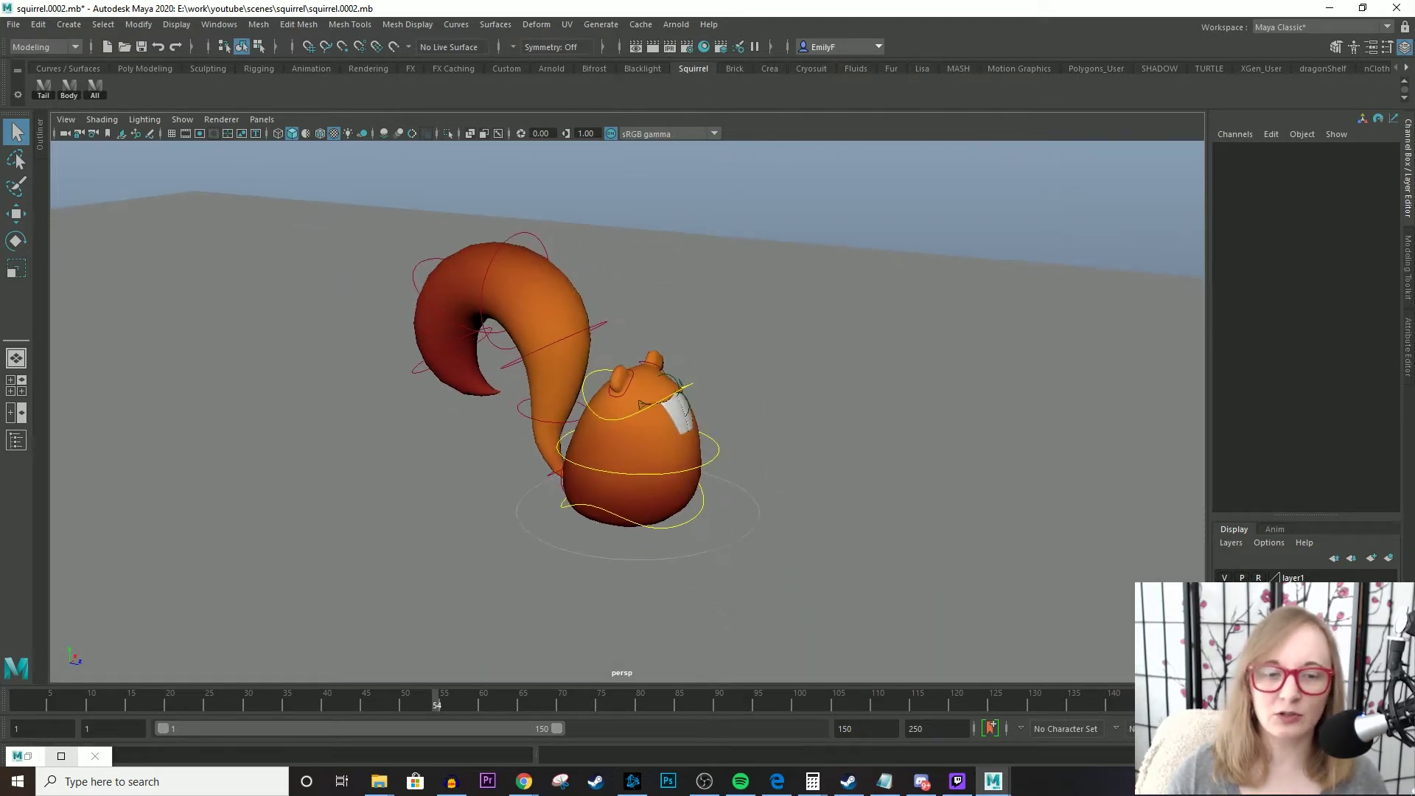
{"action": "right_click_drag", "start_coordinate": [643, 392], "coordinate": [693, 398], "text": "alt"}
{"action": "left_click_drag", "start_coordinate": [693, 398], "coordinate": [723, 372], "text": "alt"}
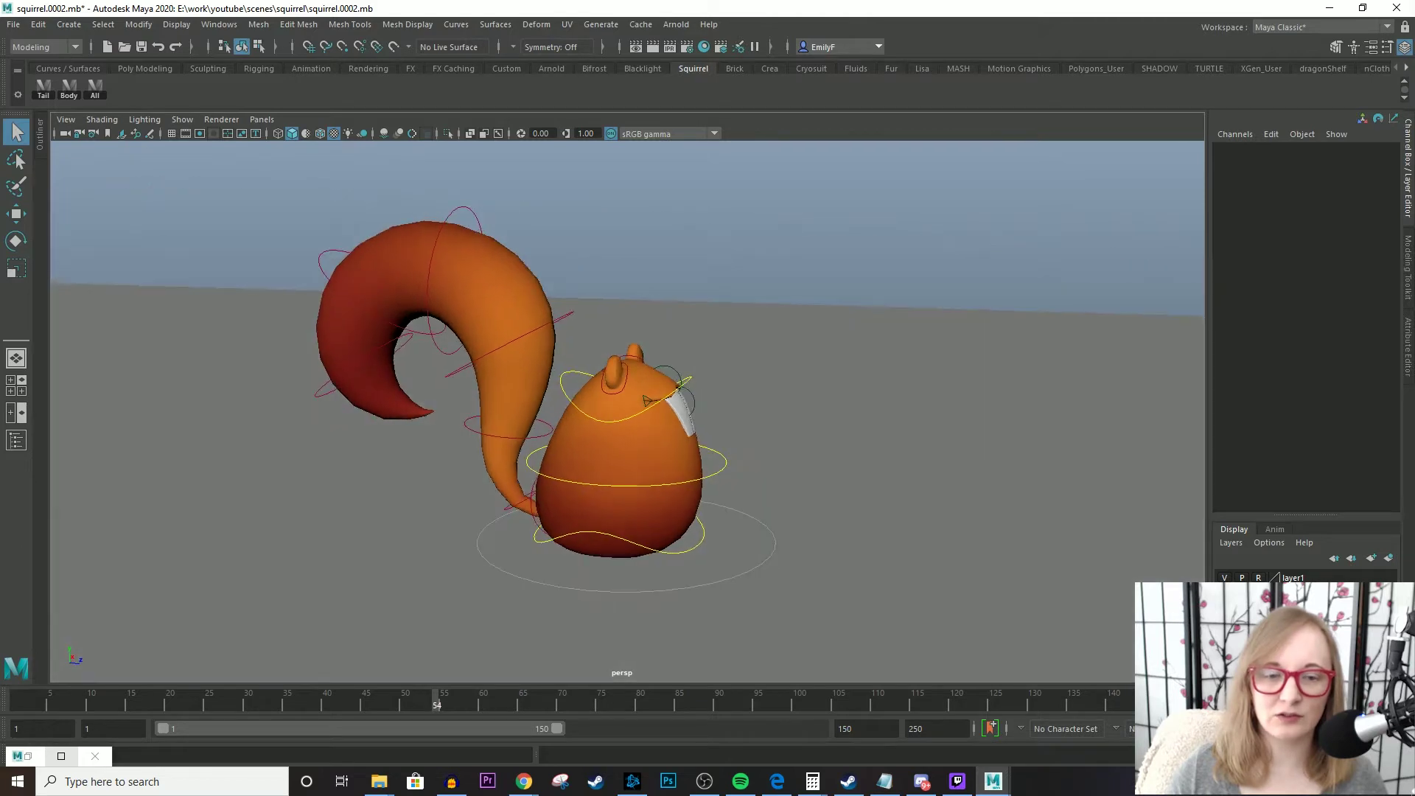
{"action": "left_click", "coordinate": [704, 531]}
{"action": "left_click_drag", "start_coordinate": [704, 532], "coordinate": [616, 564], "text": "alt"}
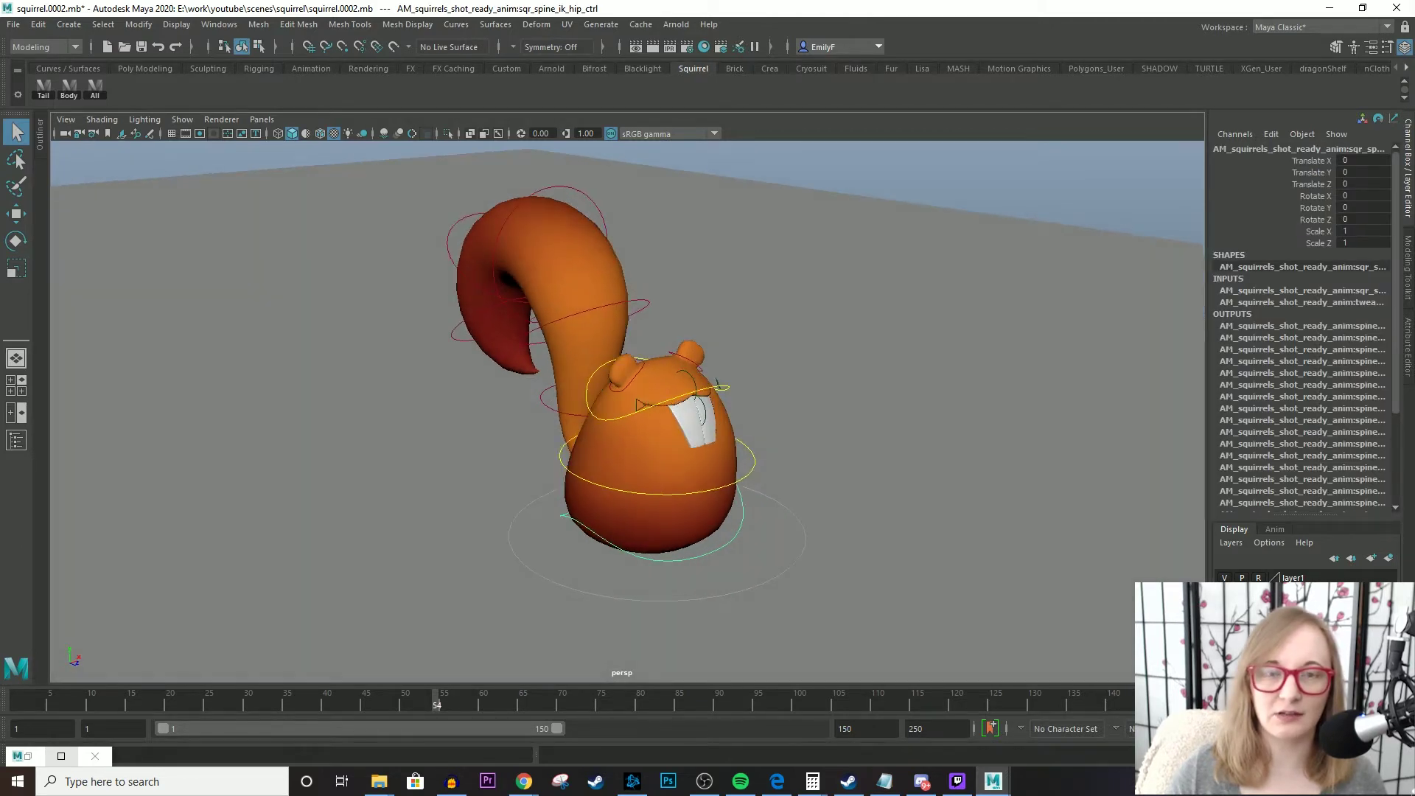
{"action": "left_click_drag", "start_coordinate": [639, 404], "coordinate": [623, 425], "text": "alt"}
{"action": "middle_click_drag", "start_coordinate": [623, 425], "coordinate": [626, 377], "text": "alt"}
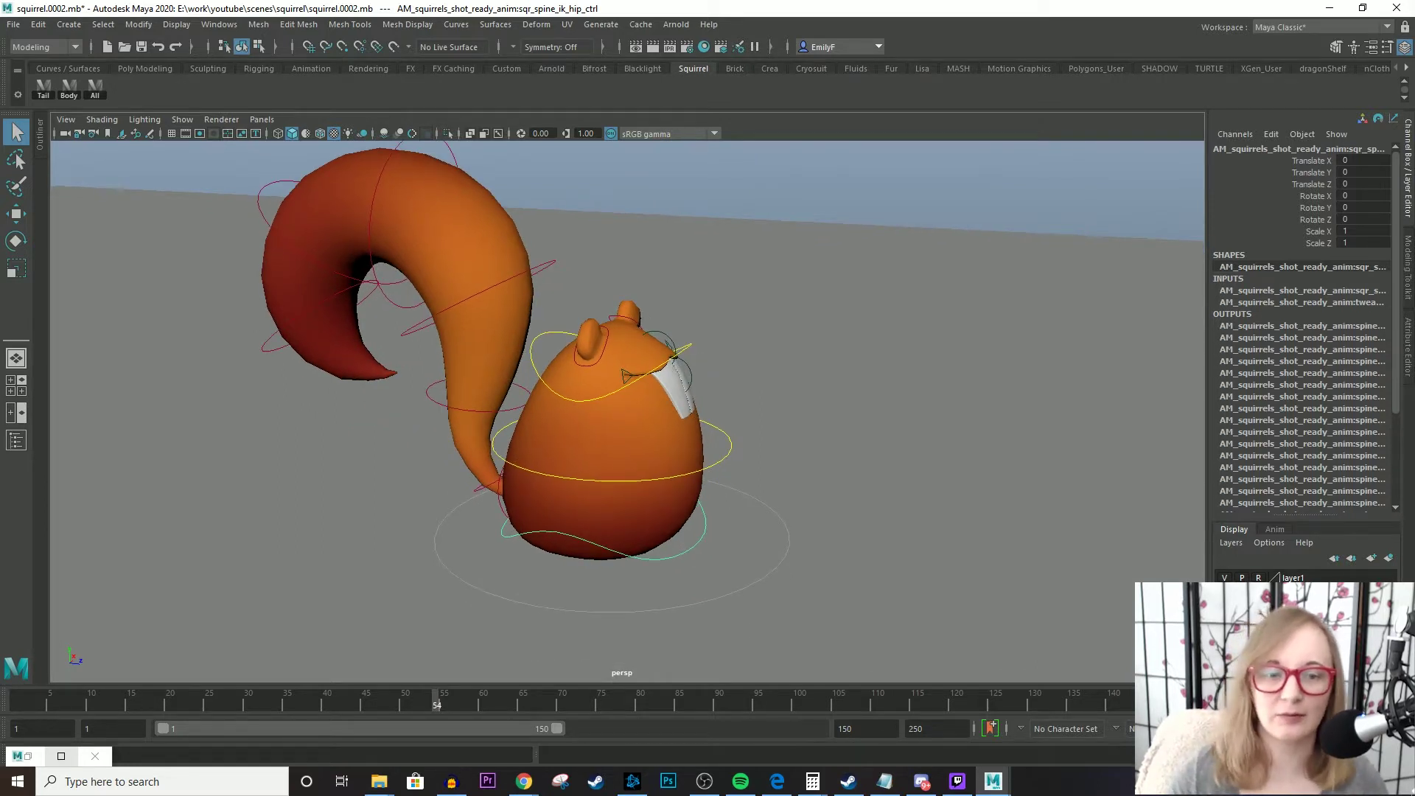
{"action": "scroll", "coordinate": [626, 377], "scroll_direction": "down", "scroll_amount": 2}
{"action": "scroll", "coordinate": [626, 377], "scroll_direction": "up", "scroll_amount": 1}
{"action": "left_click_drag", "start_coordinate": [626, 376], "coordinate": [653, 417], "text": "alt"}
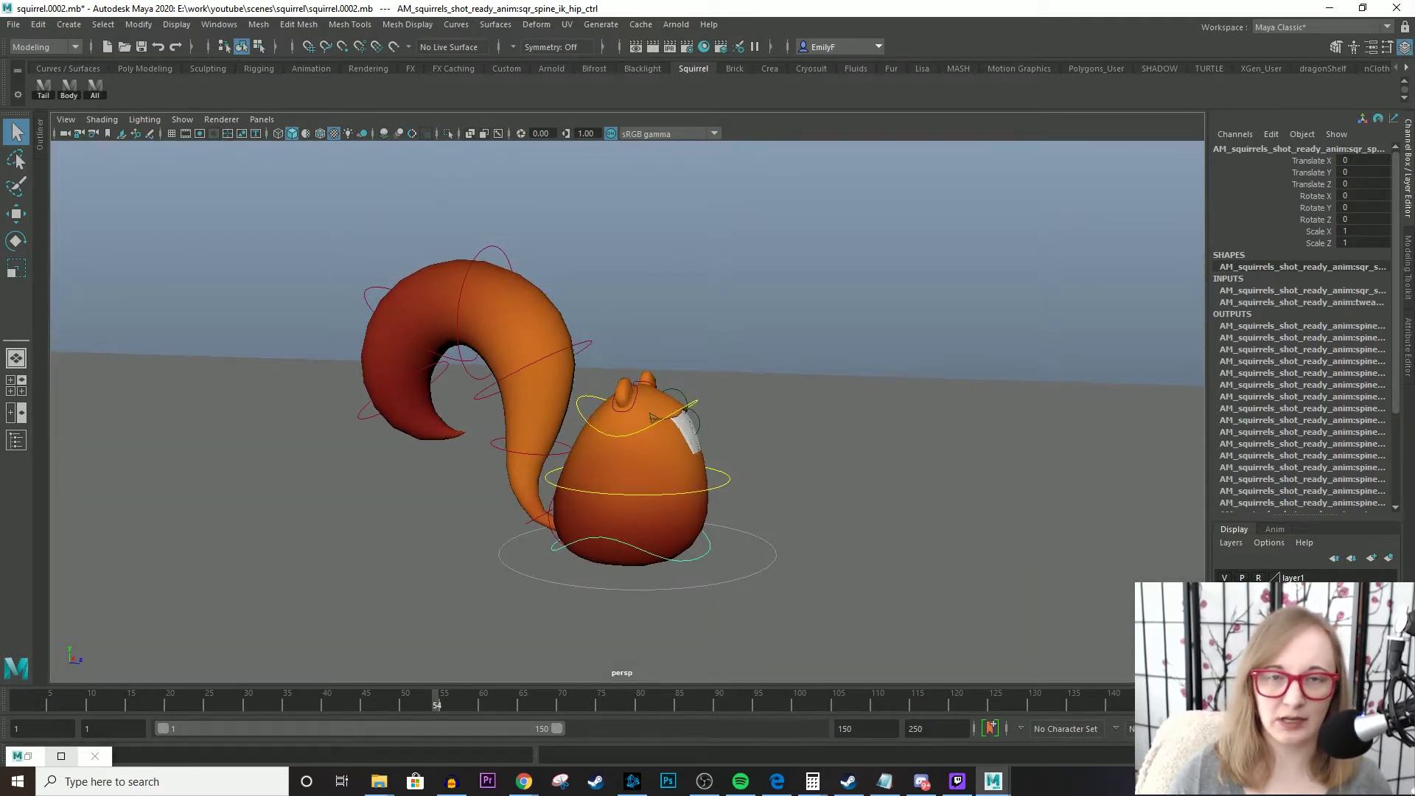
{"action": "key", "text": "alt+f"}
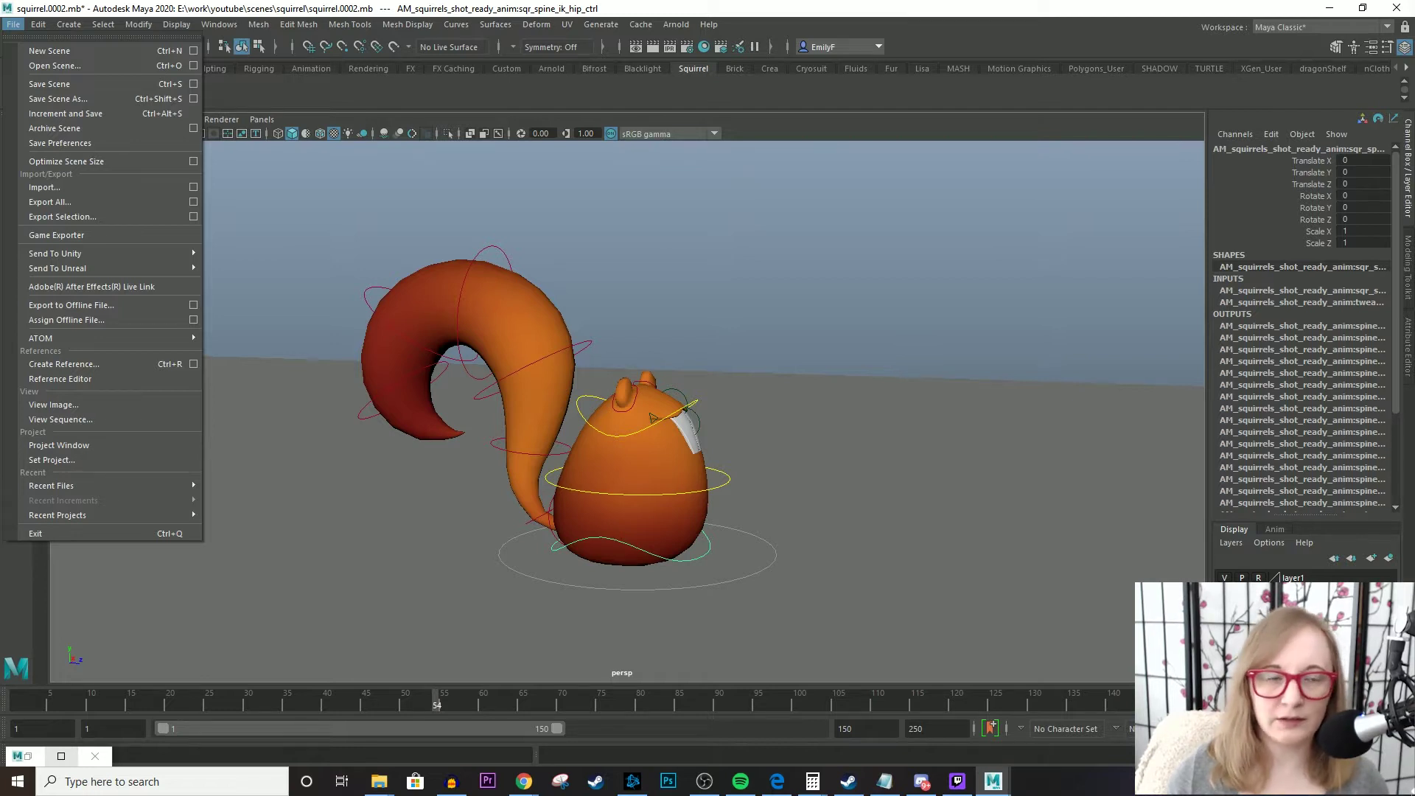
{"action": "key", "text": "Escape"}
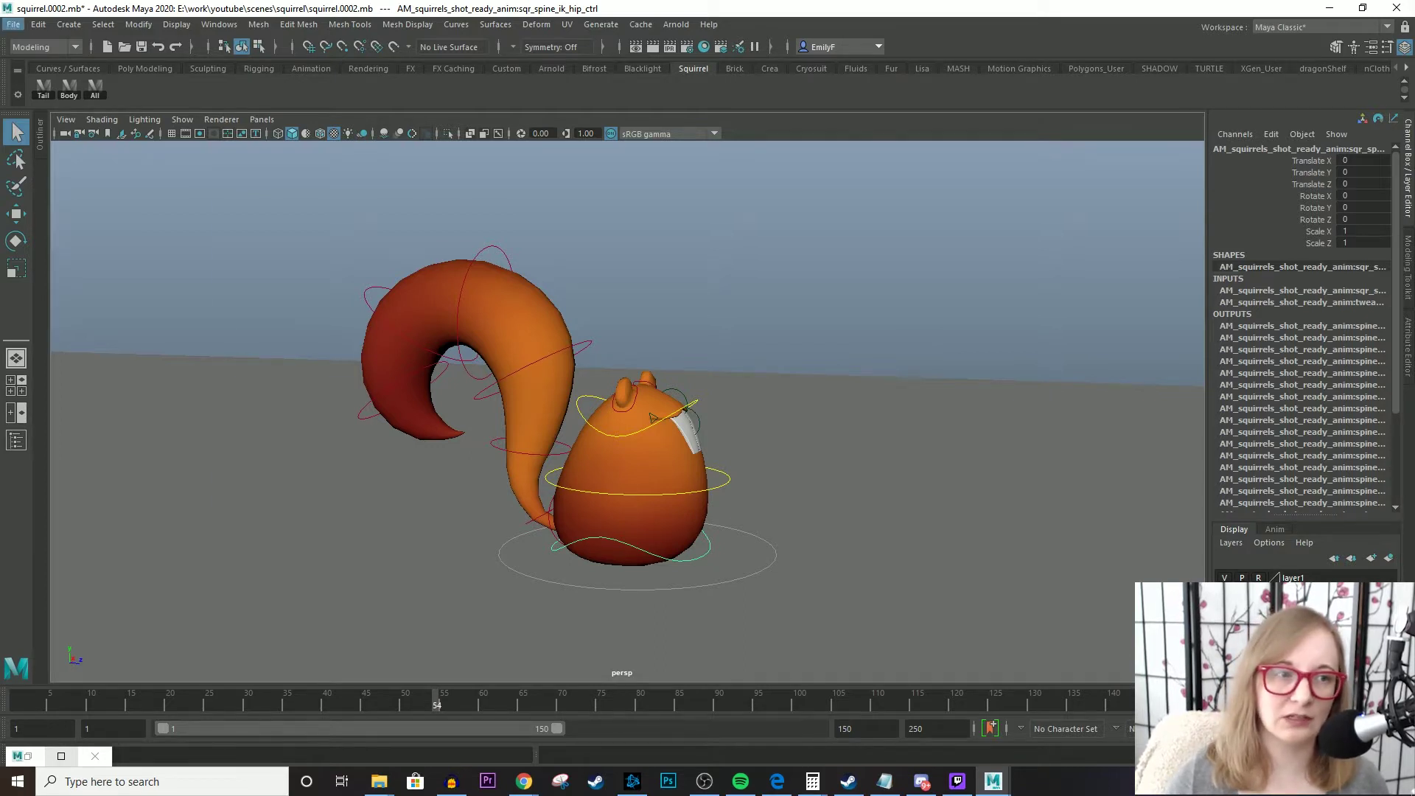
{"action": "left_click", "coordinate": [14, 25]}
{"action": "left_click", "coordinate": [219, 24]}
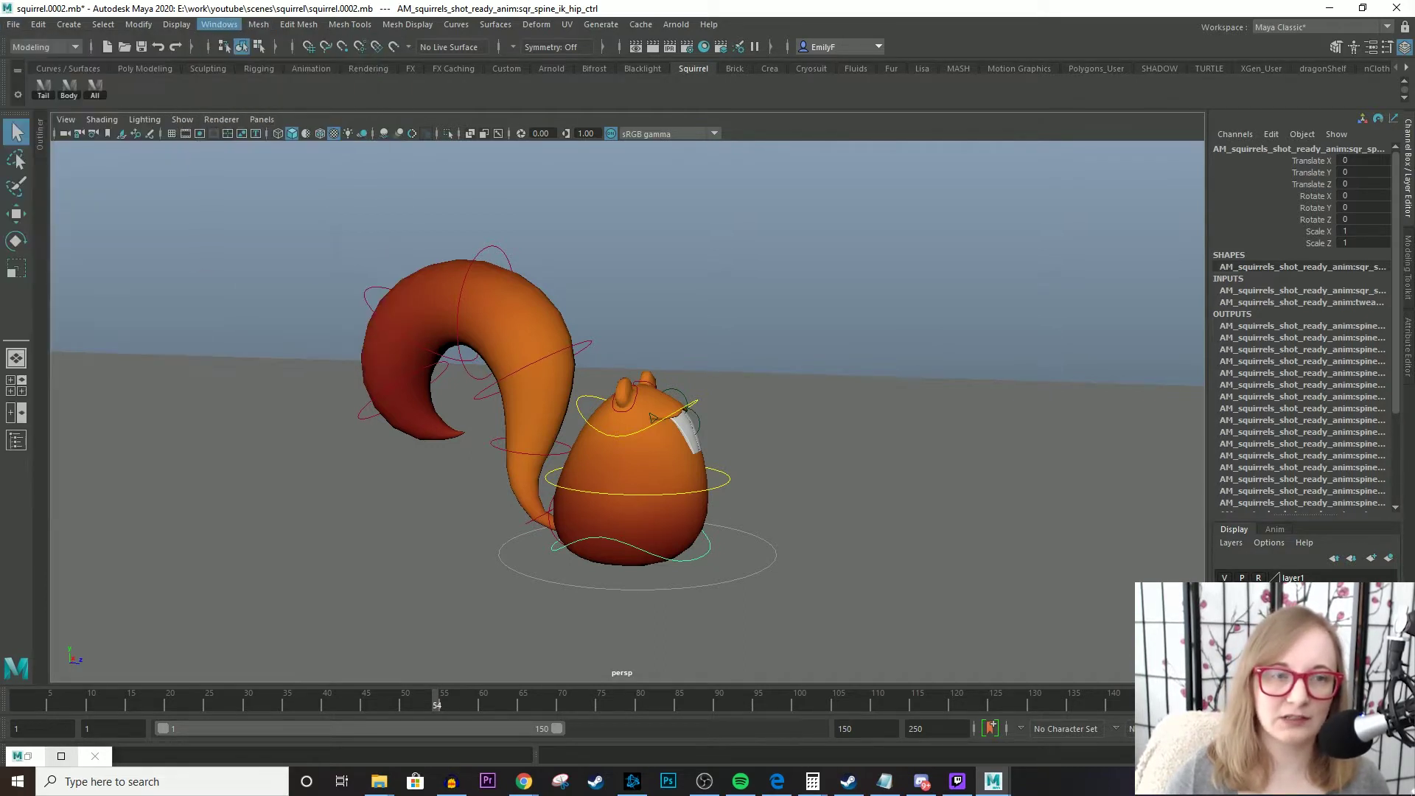
{"action": "left_click_drag", "start_coordinate": [693, 198], "coordinate": [831, 298], "text": "alt"}
{"action": "scroll", "coordinate": [708, 383], "scroll_direction": "down", "scroll_amount": 4}
{"action": "left_click_drag", "start_coordinate": [708, 383], "coordinate": [737, 358], "text": "alt"}
{"action": "left_click_drag", "start_coordinate": [647, 415], "coordinate": [644, 417], "text": "alt"}
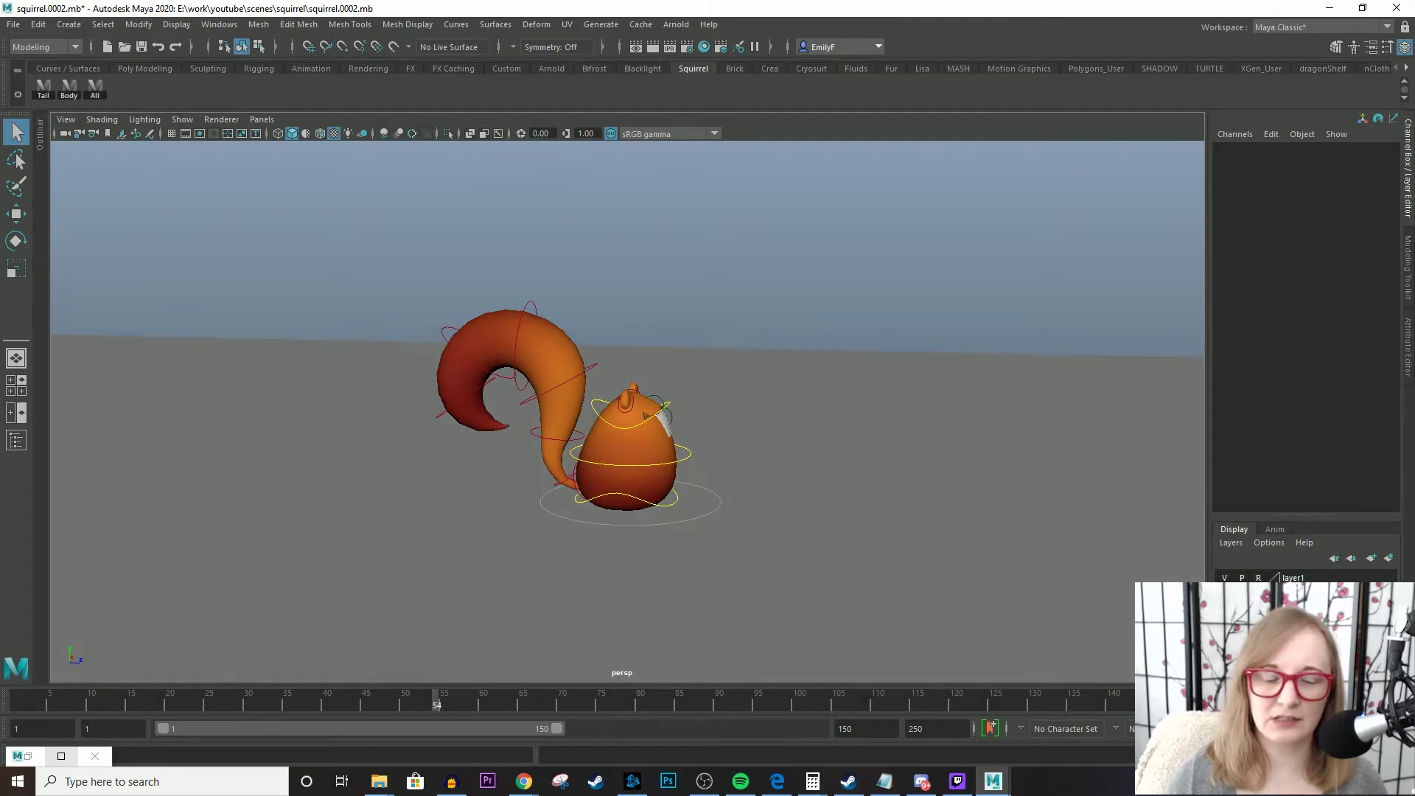
{"action": "scroll", "coordinate": [644, 418], "scroll_direction": "up", "scroll_amount": 2}
{"action": "mouse_move", "coordinate": [644, 417]}
{"action": "left_mouse_down", "text": "alt"}
{"action": "mouse_move", "coordinate": [613, 448]}
{"action": "mouse_move", "coordinate": [636, 433]}
{"action": "left_mouse_up", "text": "alt"}
- Restore the minimized Persp View window and limit its display to polygons only, hiding all rig curves
{"action": "left_click", "coordinate": [28, 756]}
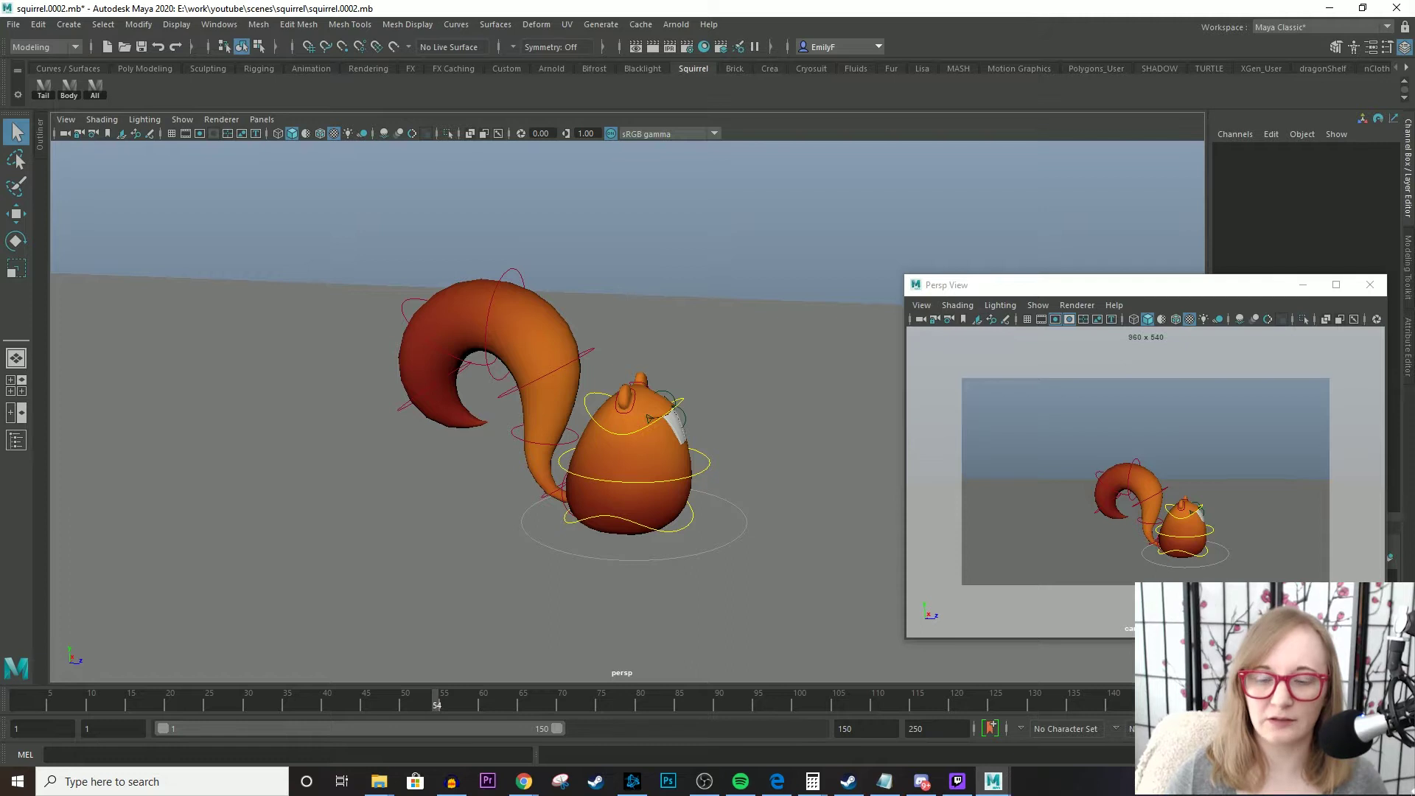
{"action": "left_click", "coordinate": [1001, 305]}
{"action": "mouse_move", "coordinate": [1038, 305]}
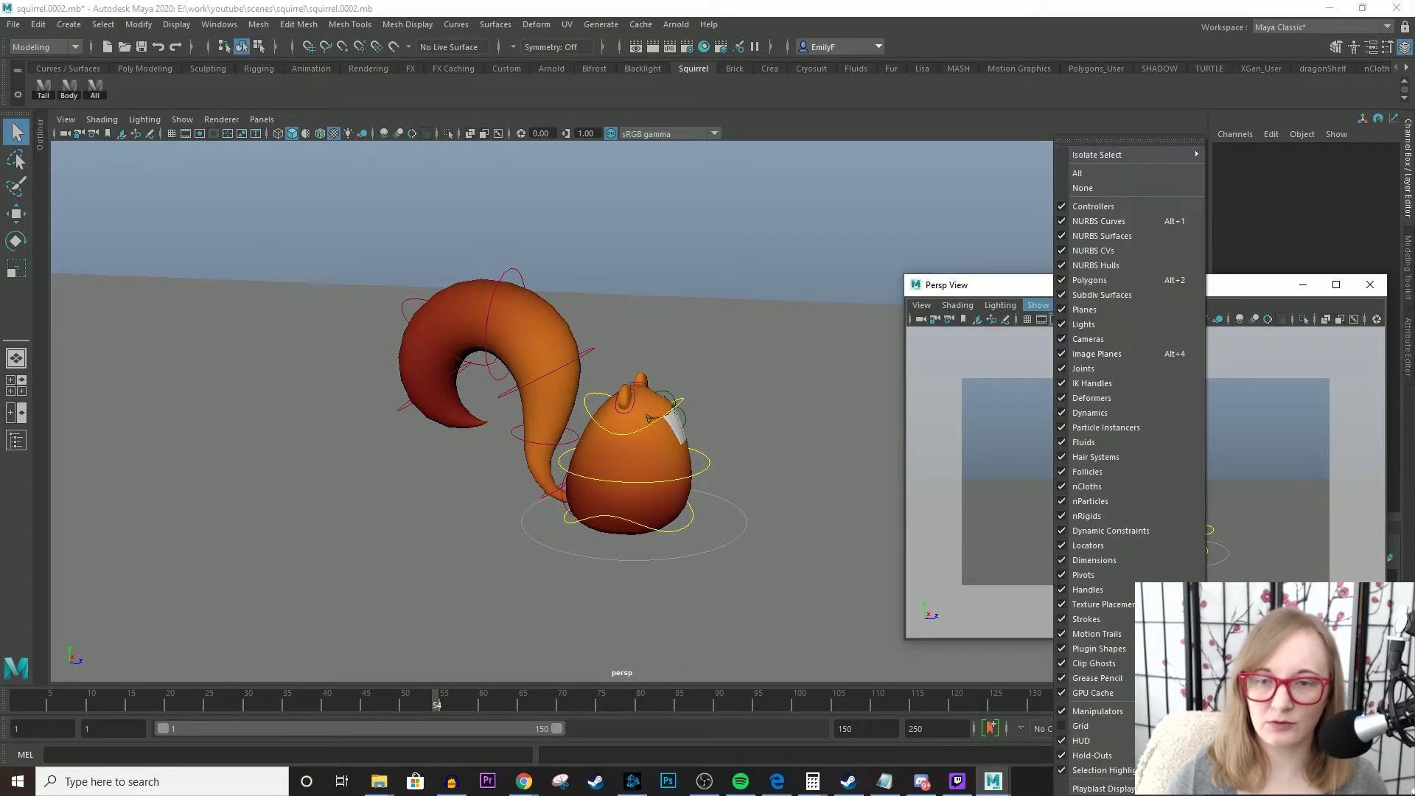
{"action": "left_click", "coordinate": [1092, 188]}
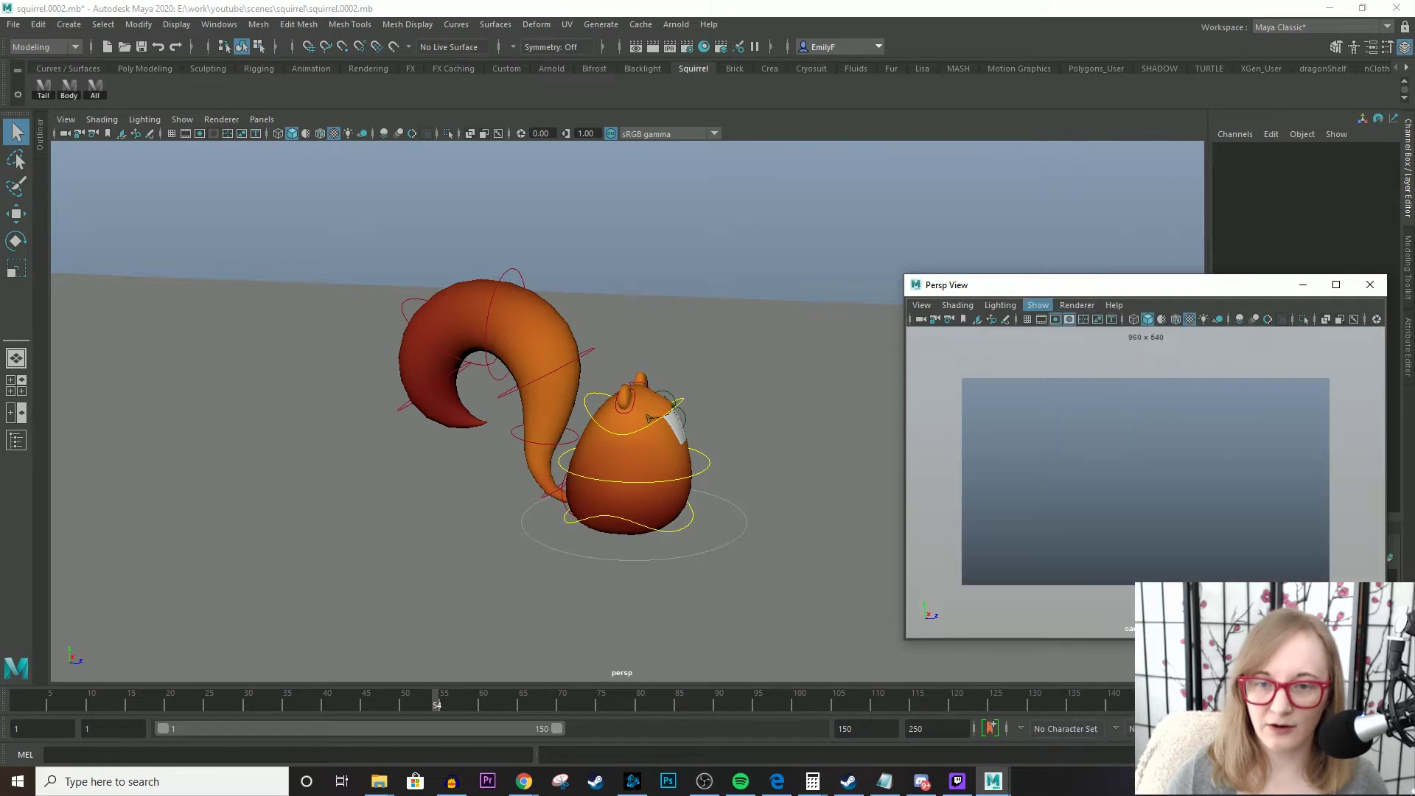
{"action": "left_click", "coordinate": [1038, 305]}
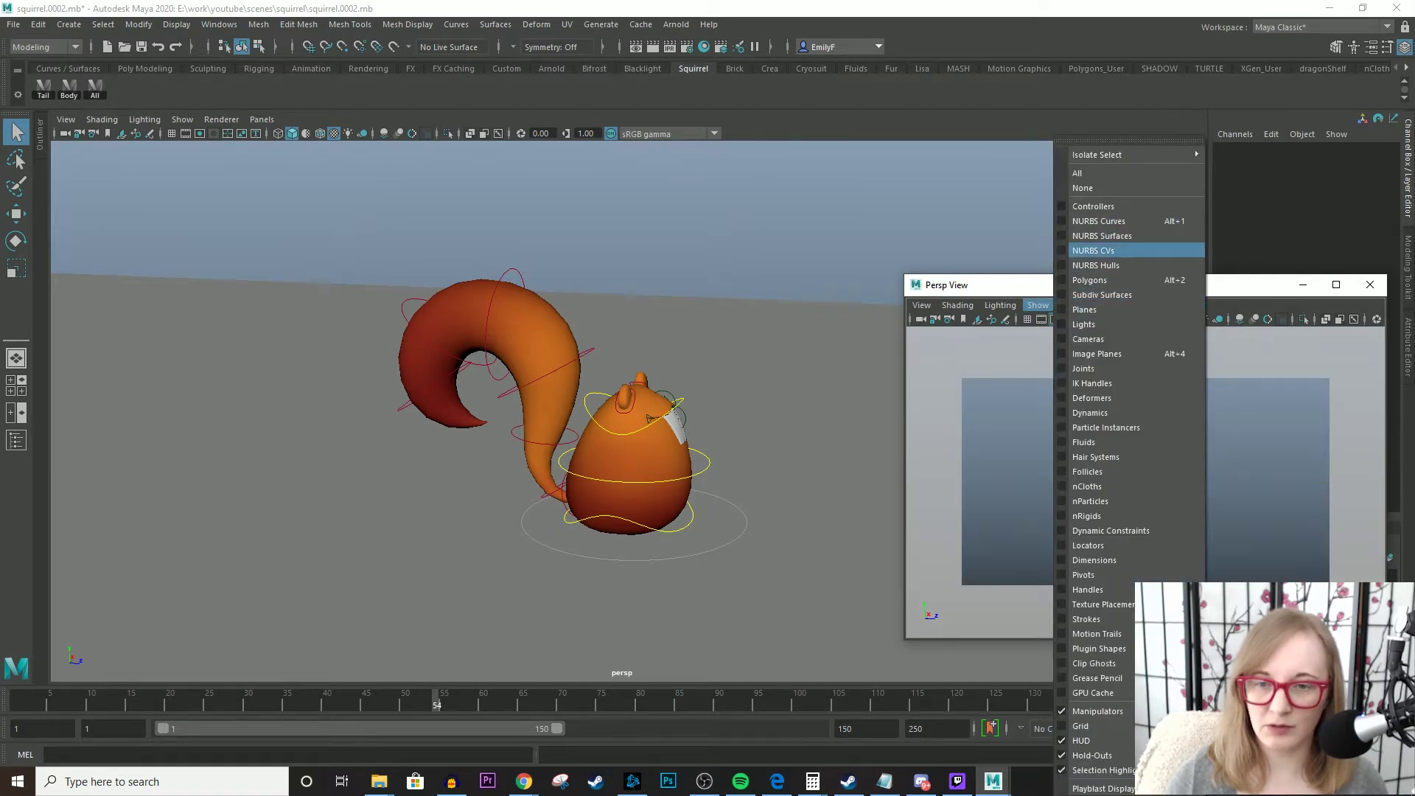
{"action": "left_click", "coordinate": [1089, 280]}
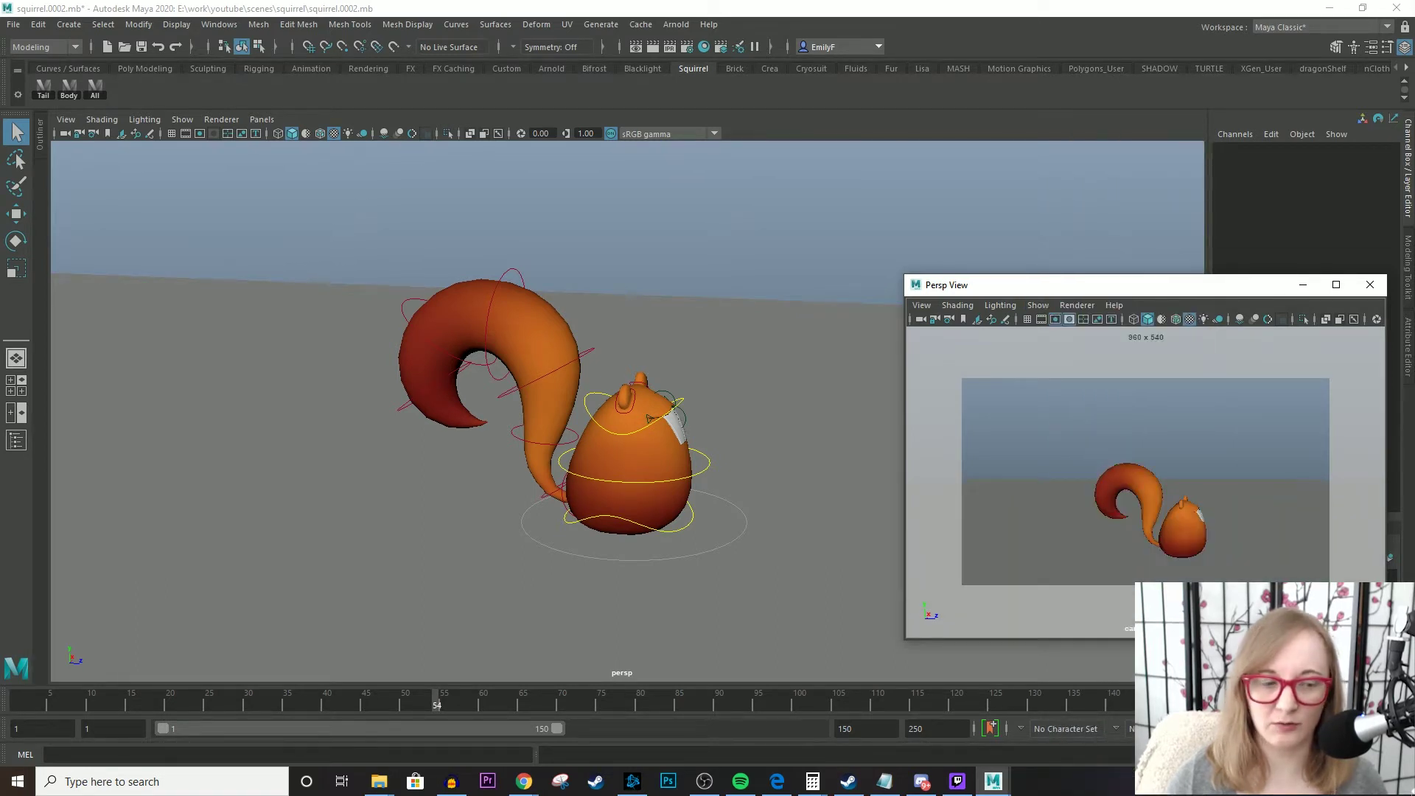
- Scrub the timeline to frame 19 and examine the squirrel in the working viewport alongside the fixed camera view
{"action": "mouse_move", "coordinate": [19, 700]}
{"action": "left_mouse_down"}
{"action": "mouse_move", "coordinate": [349, 700]}
{"action": "mouse_move", "coordinate": [162, 700]}
{"action": "left_mouse_up"}
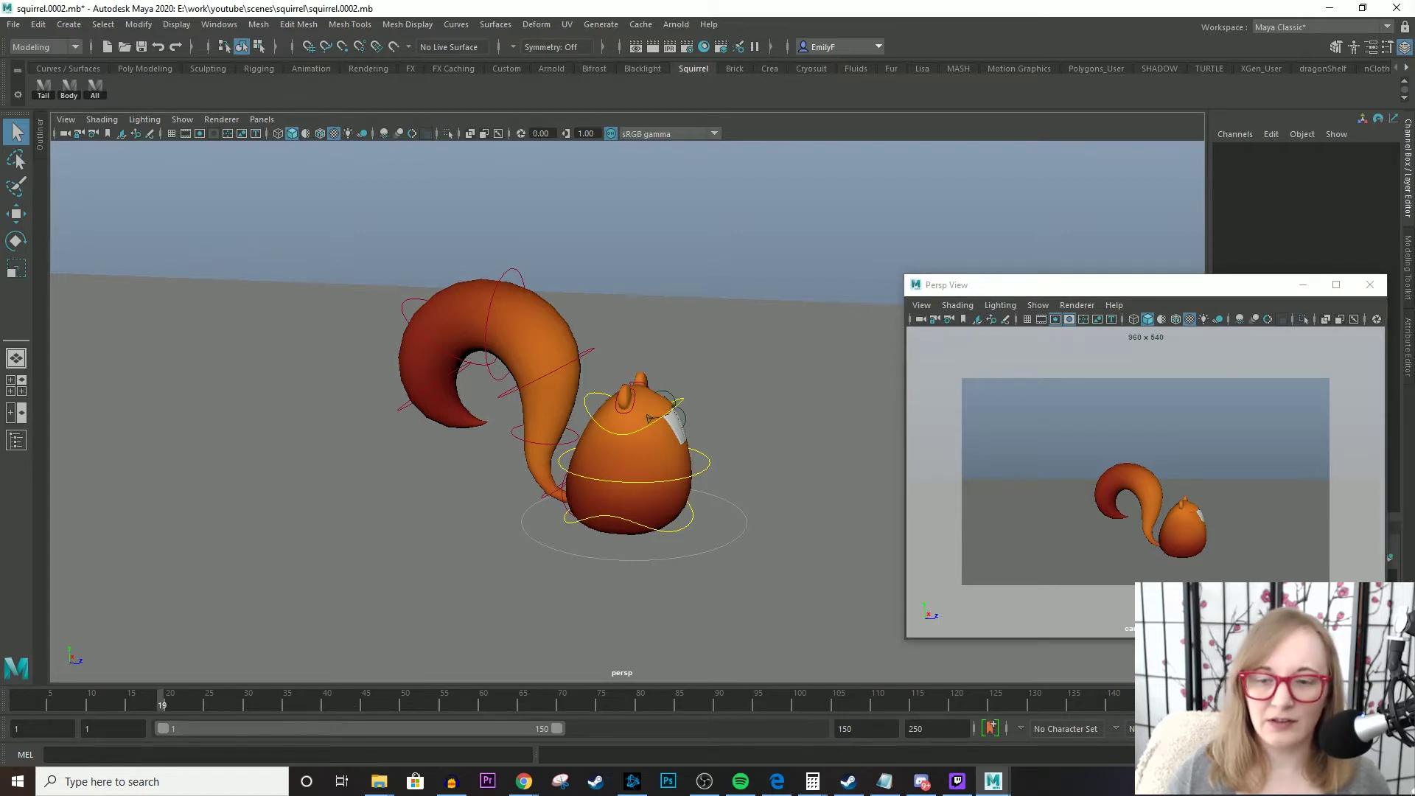
{"action": "right_click_drag", "start_coordinate": [634, 443], "coordinate": [530, 442], "text": "alt"}
{"action": "left_click_drag", "start_coordinate": [619, 443], "coordinate": [634, 427], "text": "alt"}
{"action": "middle_click_drag", "start_coordinate": [634, 428], "coordinate": [549, 457], "text": "alt"}
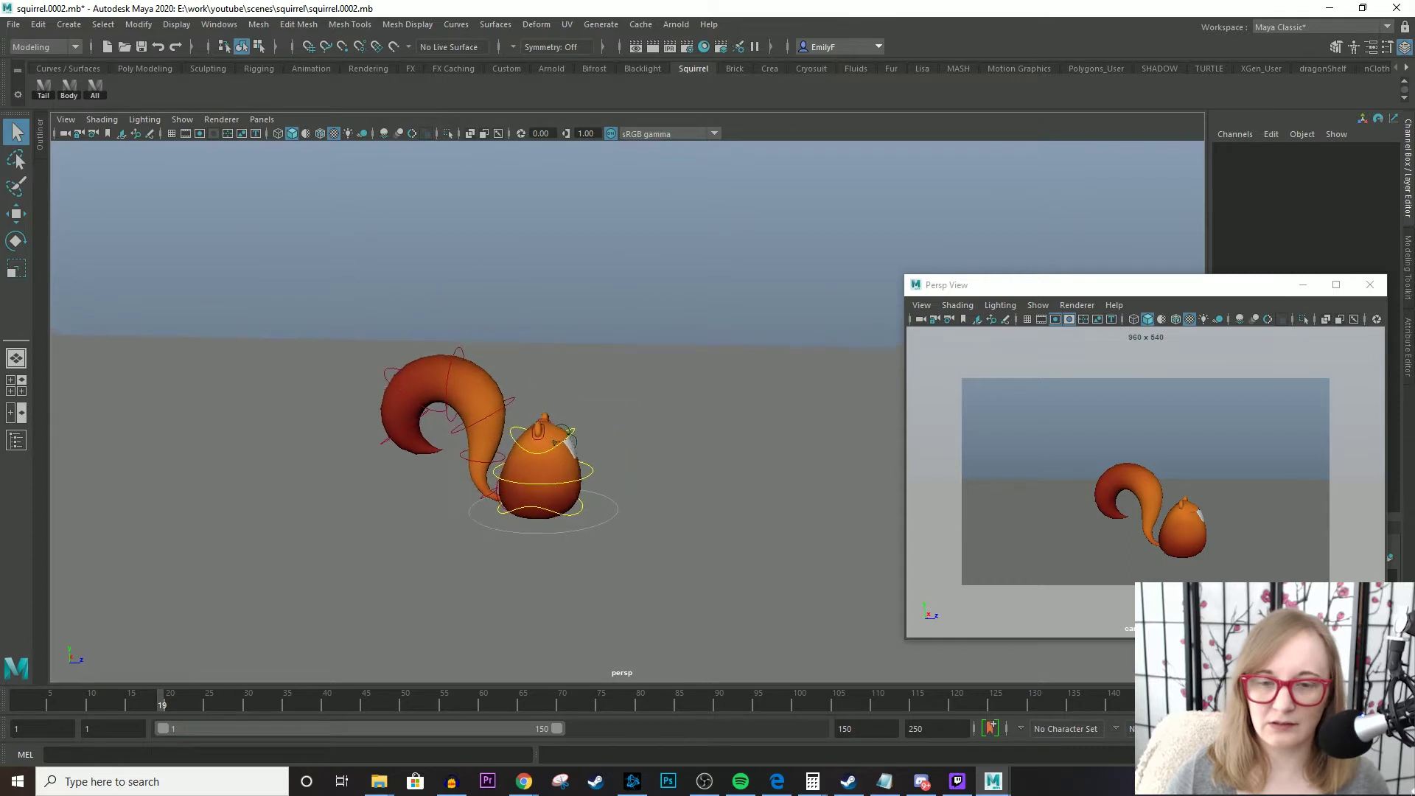
{"action": "right_click_drag", "start_coordinate": [549, 457], "coordinate": [582, 457], "text": "alt"}
{"action": "middle_click_drag", "start_coordinate": [582, 457], "coordinate": [593, 459], "text": "alt"}
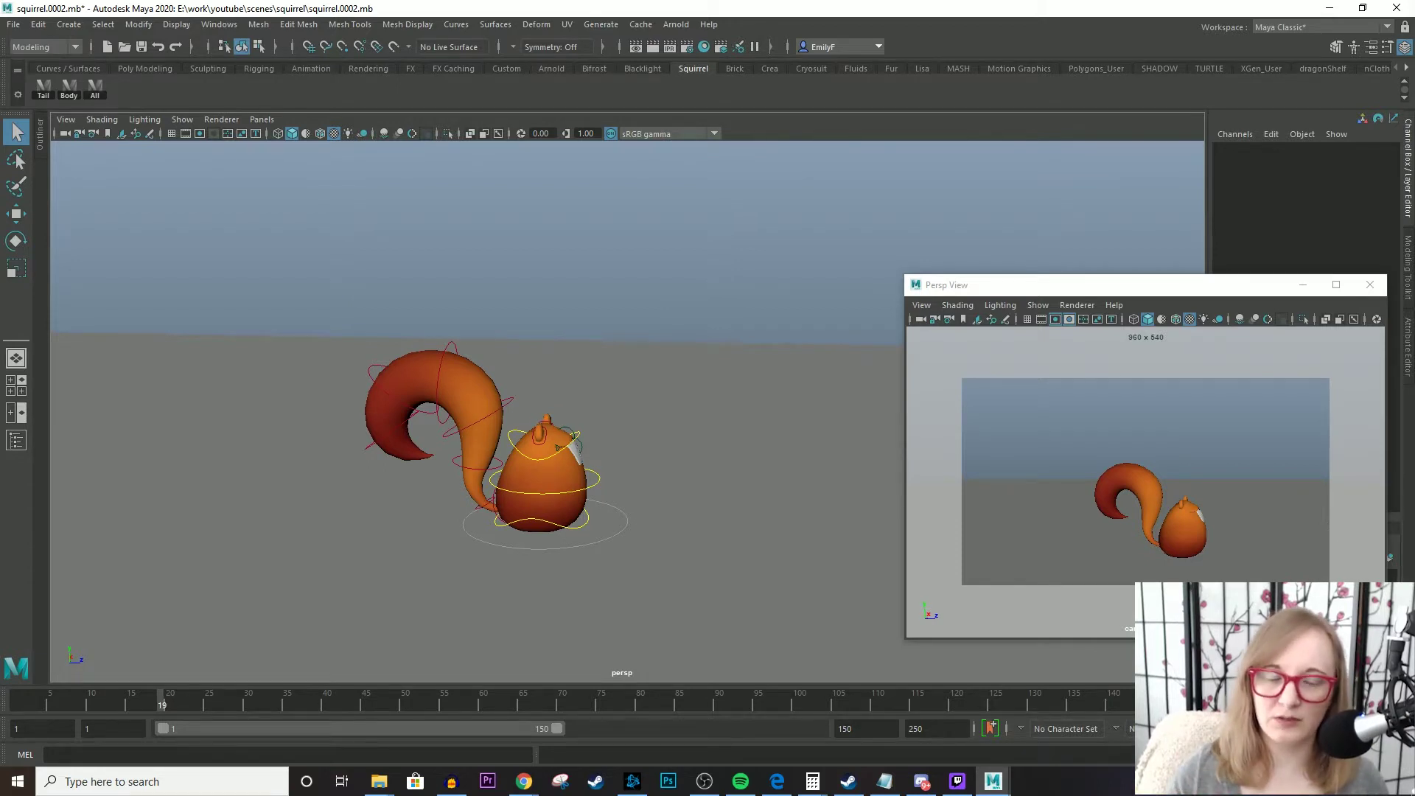
{"action": "left_click_drag", "start_coordinate": [590, 457], "coordinate": [487, 449], "text": "alt"}
{"action": "right_click_drag", "start_coordinate": [486, 449], "coordinate": [590, 450], "text": "alt"}
{"action": "left_click_drag", "start_coordinate": [590, 450], "coordinate": [545, 413], "text": "alt"}
- Reposition the floating camera view so it sits clear of the squirrel in the working viewport
{"action": "left_click_drag", "start_coordinate": [1069, 286], "coordinate": [1048, 139]}
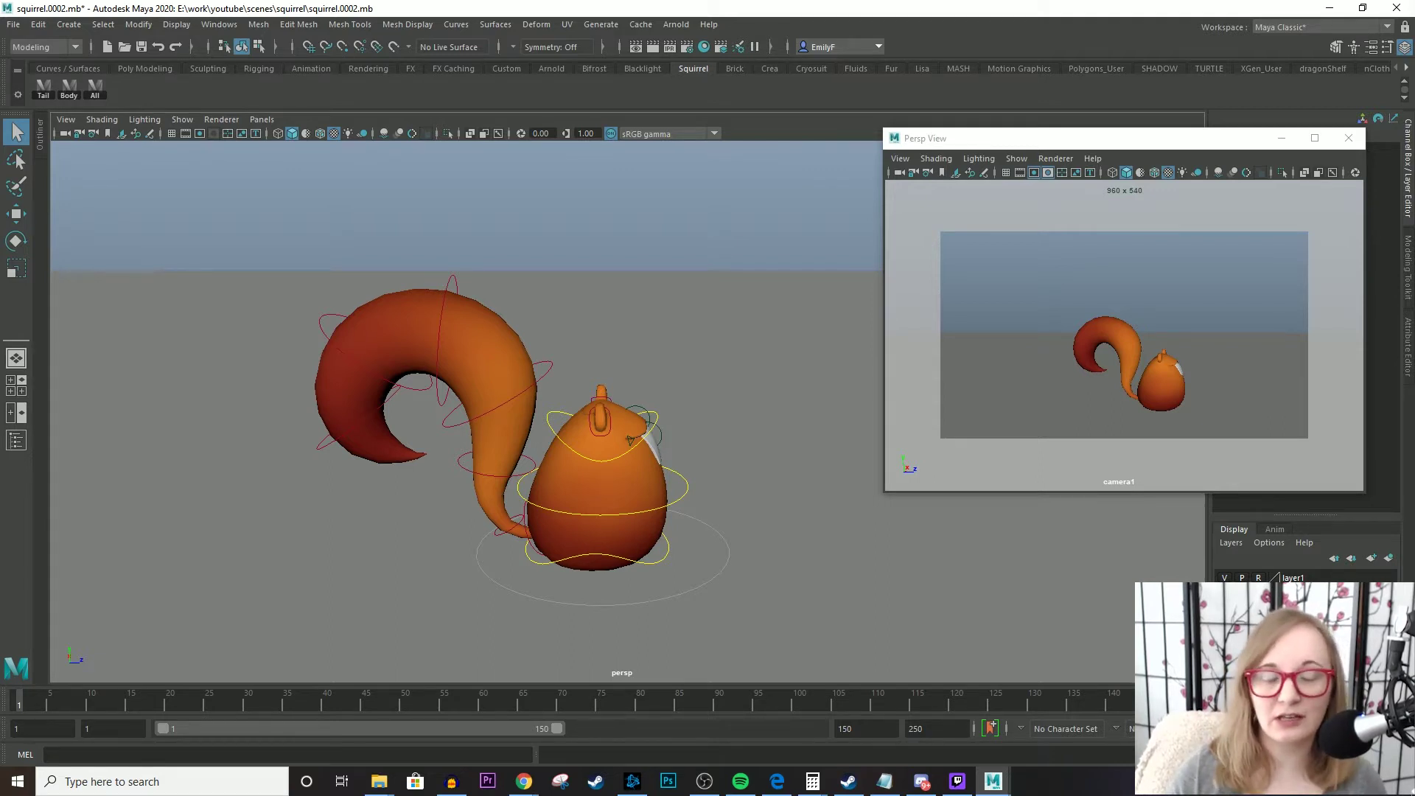
{"action": "right_click_drag", "start_coordinate": [628, 411], "coordinate": [621, 412], "text": "alt"}
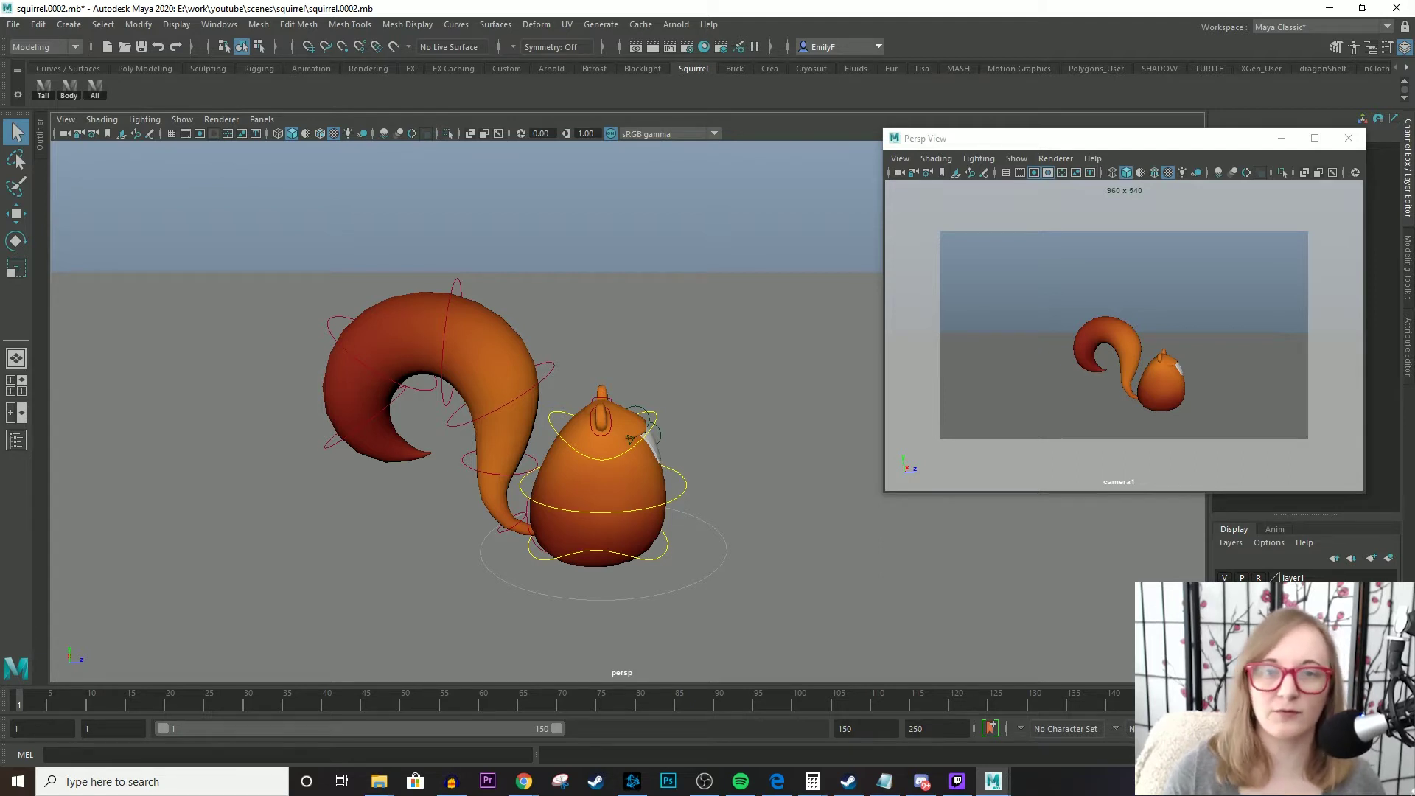
{"action": "mouse_move", "coordinate": [634, 443]}
{"action": "left_mouse_down", "text": "alt"}
{"action": "mouse_move", "coordinate": [553, 449]}
{"action": "mouse_move", "coordinate": [627, 442]}
{"action": "left_mouse_up", "text": "alt"}
{"action": "scroll", "coordinate": [553, 450], "scroll_direction": "down", "scroll_amount": 3}
{"action": "scroll", "coordinate": [626, 443], "scroll_direction": "up", "scroll_amount": 3}
{"action": "middle_click_drag", "start_coordinate": [627, 443], "coordinate": [594, 402], "text": "alt"}
{"action": "left_click_drag", "start_coordinate": [594, 402], "coordinate": [582, 398], "text": "alt"}
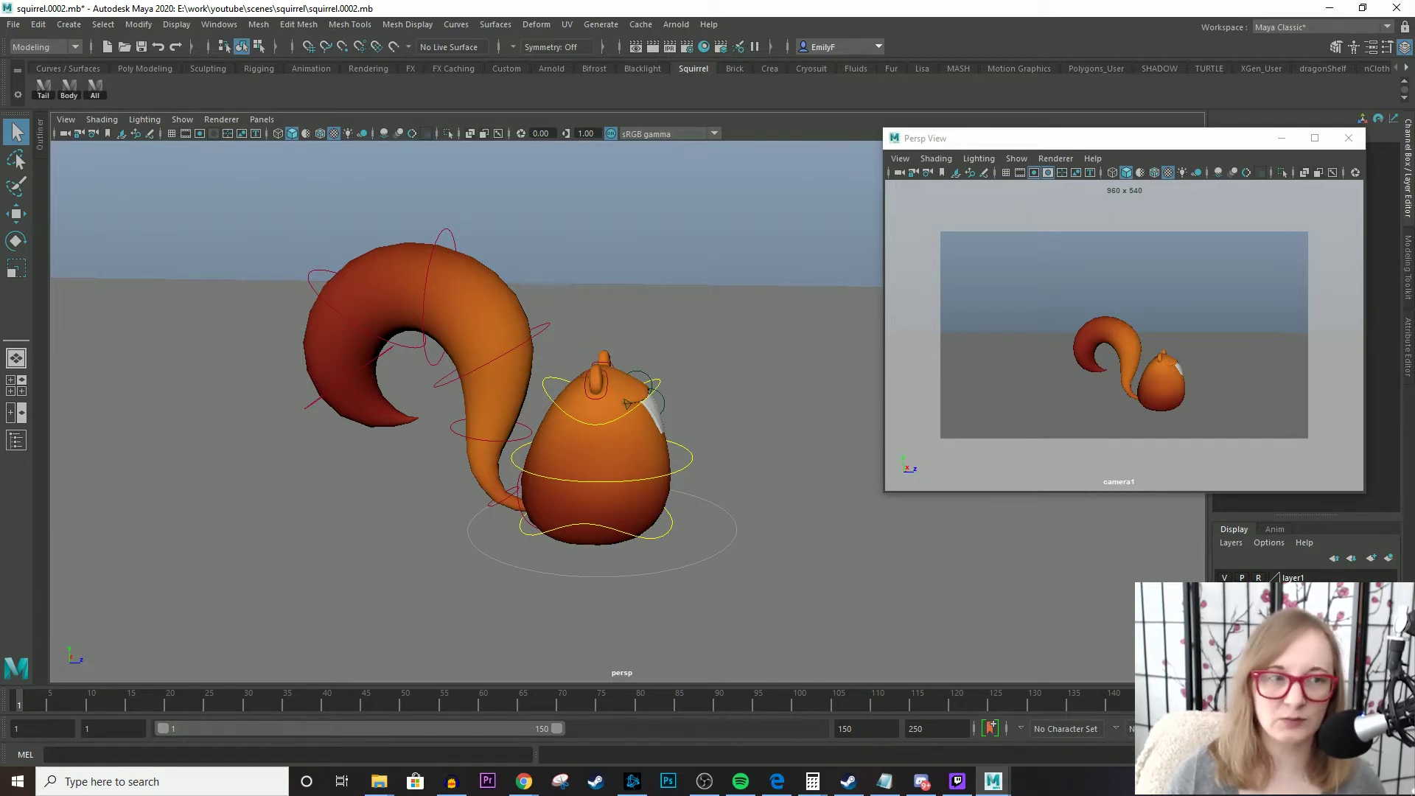
{"action": "scroll", "coordinate": [626, 403], "scroll_direction": "up", "scroll_amount": 3}
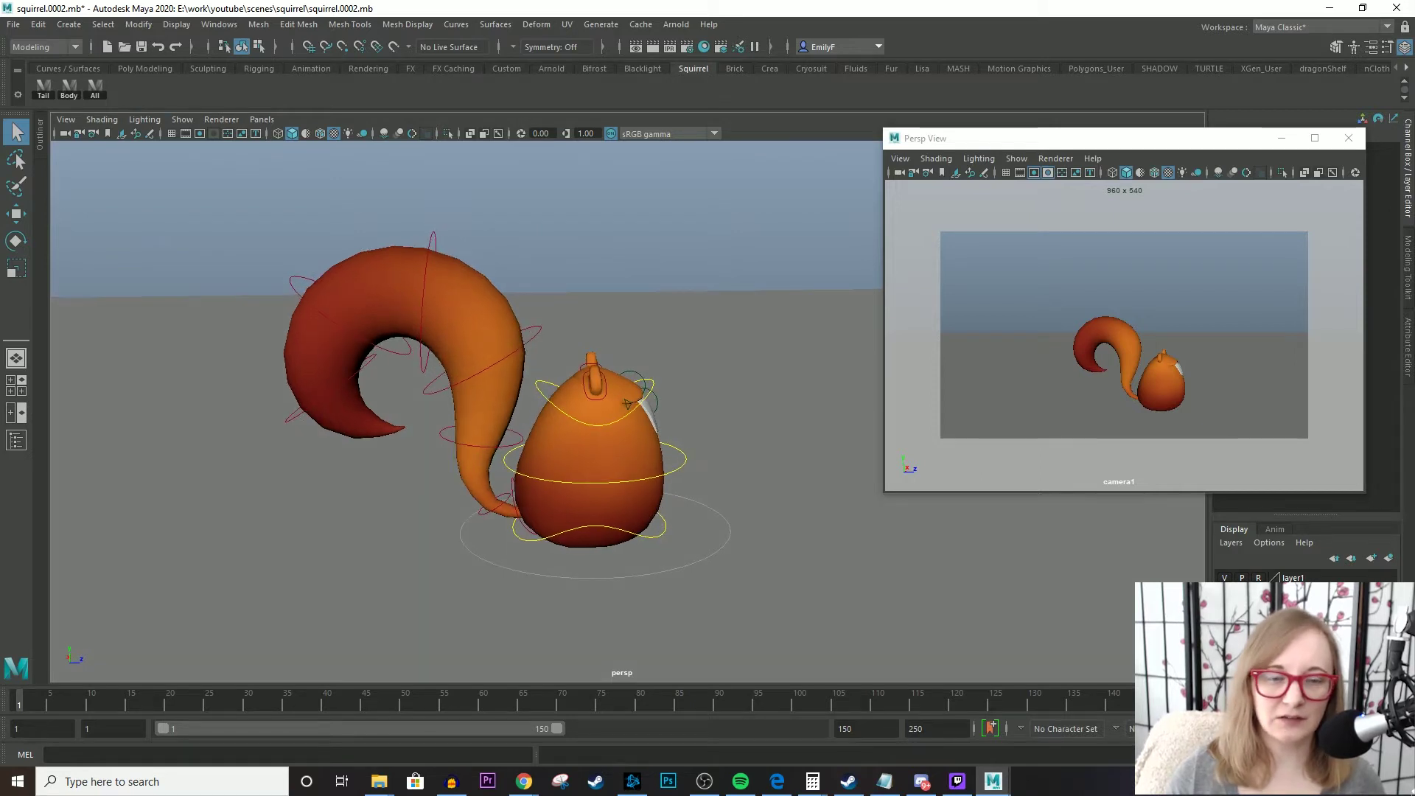
{"action": "scroll", "coordinate": [626, 403], "scroll_direction": "down", "scroll_amount": 4}
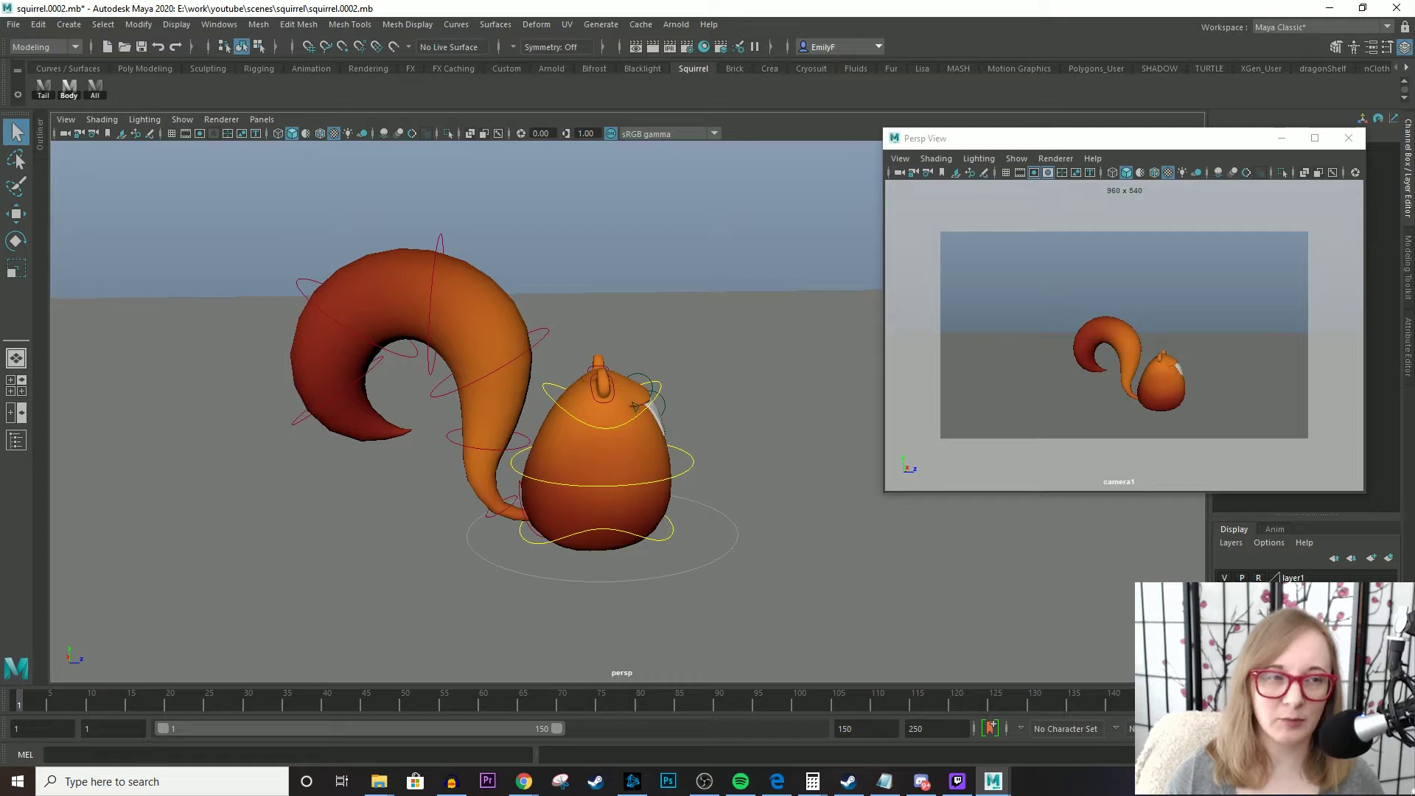
- Select all of the squirrel's rig controls and shift the floating camera view to uncover the Channel Box
{"action": "left_click", "coordinate": [95, 89]}
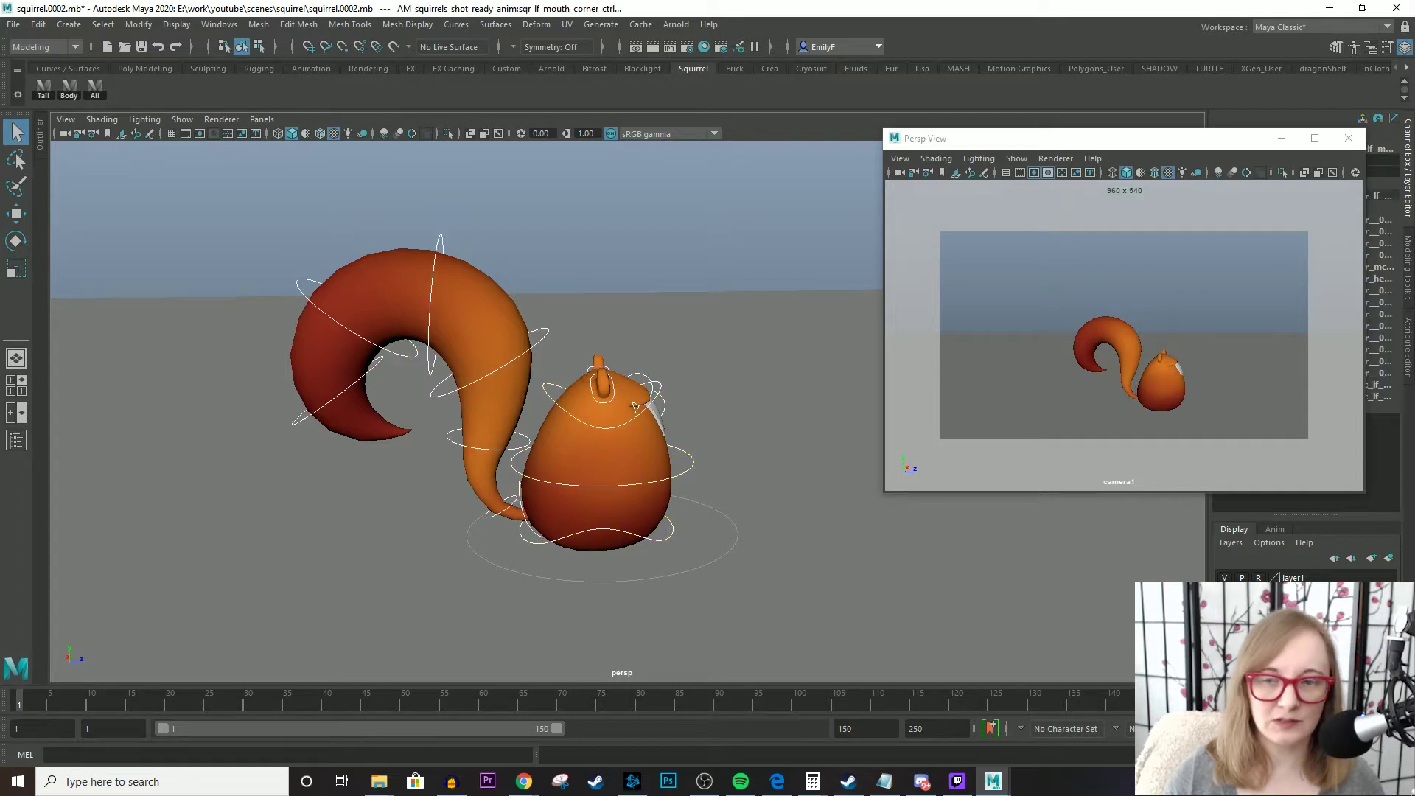
{"action": "left_click_drag", "start_coordinate": [1178, 146], "coordinate": [1043, 126]}
{"action": "left_click_drag", "start_coordinate": [664, 443], "coordinate": [525, 388], "text": "alt"}
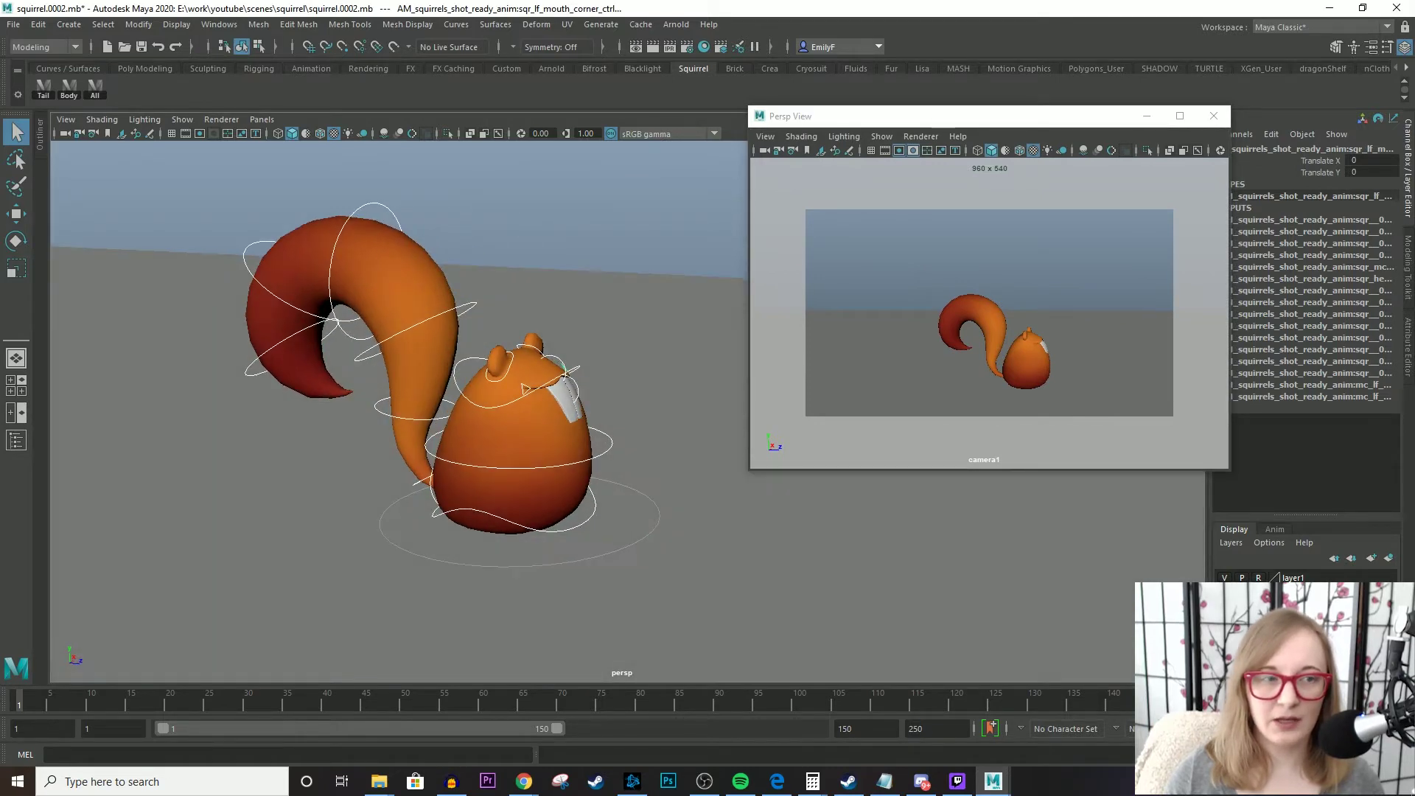
- Select only the squirrel's body controls using the custom Body selection script
{"action": "left_click", "coordinate": [69, 89]}
{"action": "left_click_drag", "start_coordinate": [368, 354], "coordinate": [435, 351], "text": "alt"}
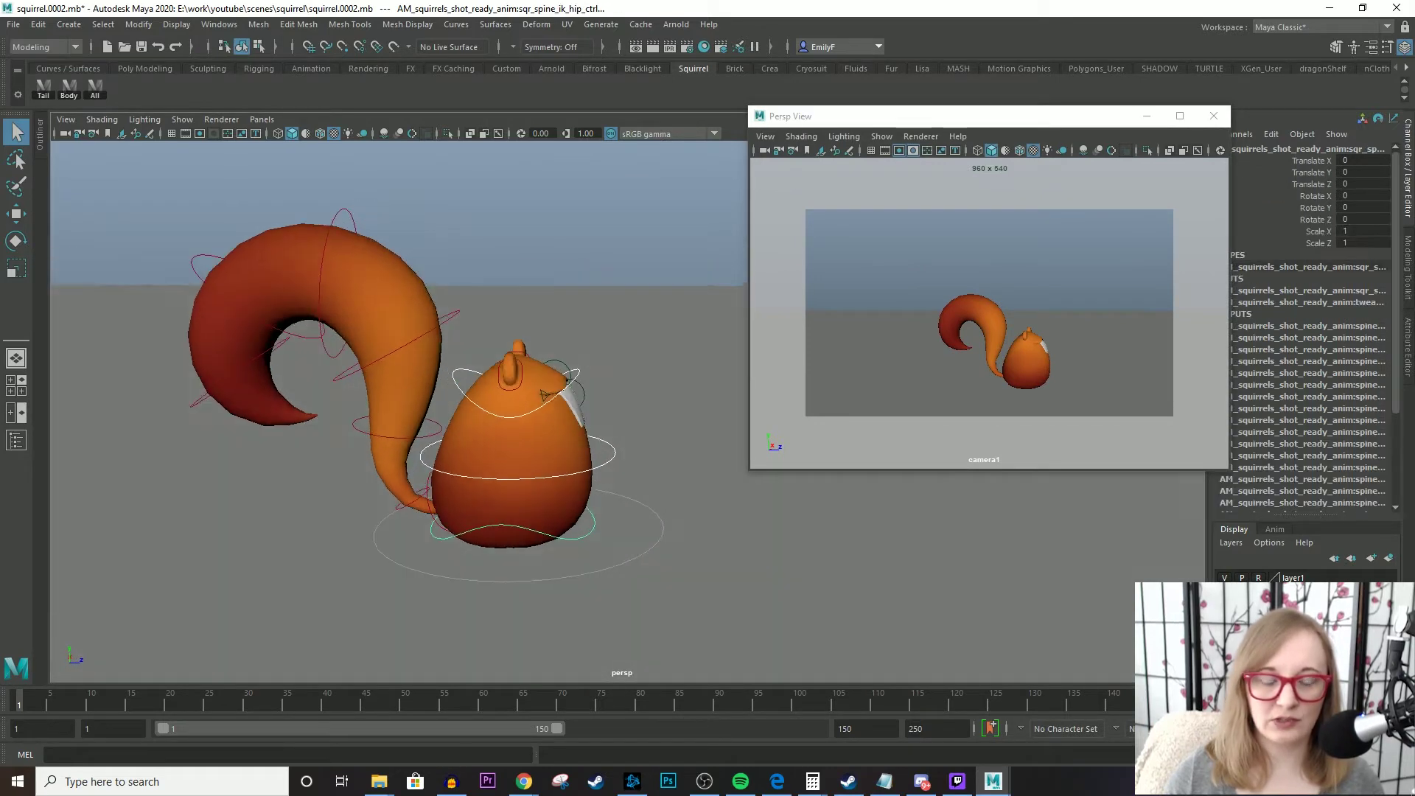
{"action": "left_click_drag", "start_coordinate": [543, 394], "coordinate": [533, 391], "text": "alt"}
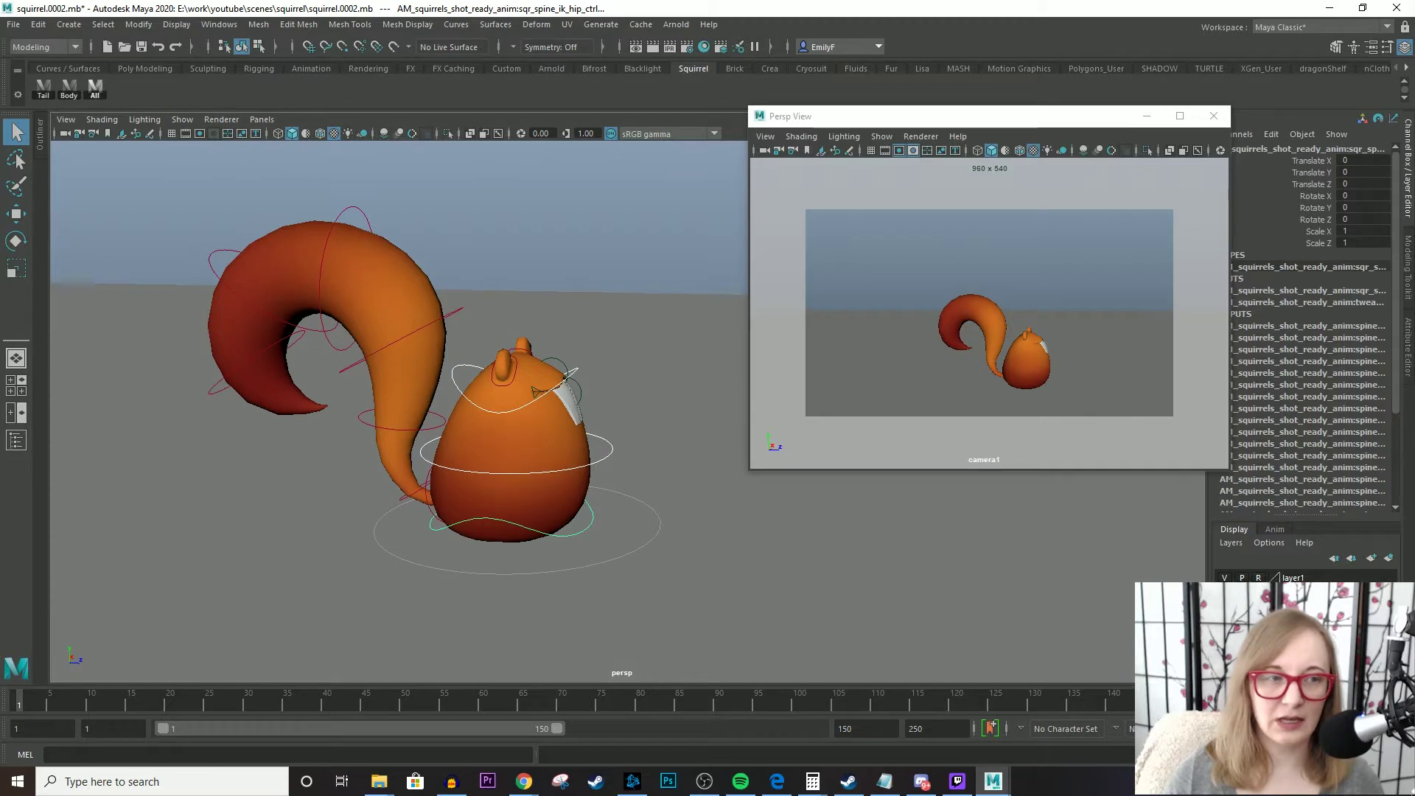
- Select only the squirrel's tail controls using the custom Tail selection script
{"action": "left_click", "coordinate": [44, 88]}
{"action": "left_click_drag", "start_coordinate": [413, 368], "coordinate": [339, 348], "text": "alt"}
{"action": "left_click_drag", "start_coordinate": [532, 337], "coordinate": [621, 387], "text": "alt"}
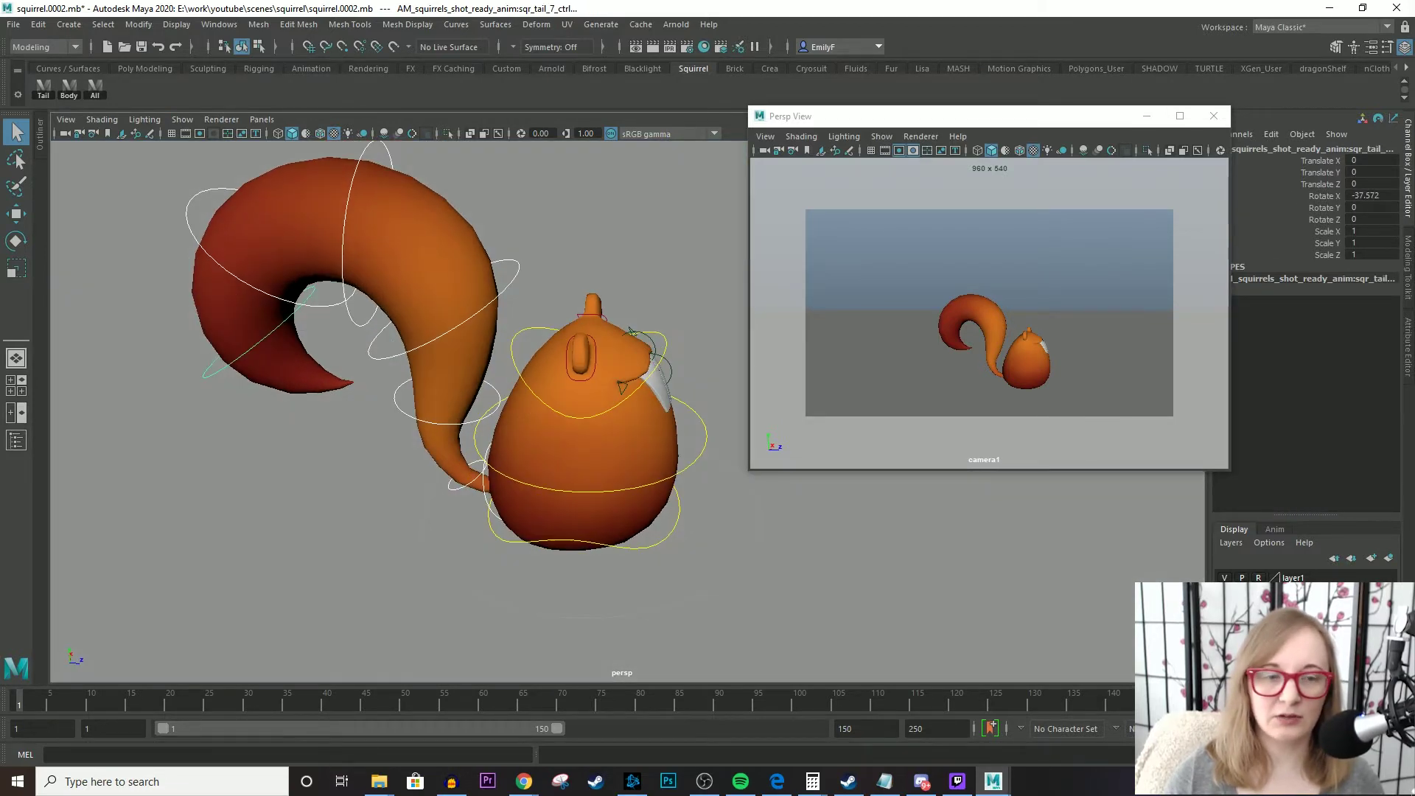
- Select the upper tail controls individually in the viewport, from sqr_tail_4_ctrl up to sqr_tail_6_ctrl
{"action": "left_click", "coordinate": [561, 244]}
{"action": "left_click", "coordinate": [514, 275]}
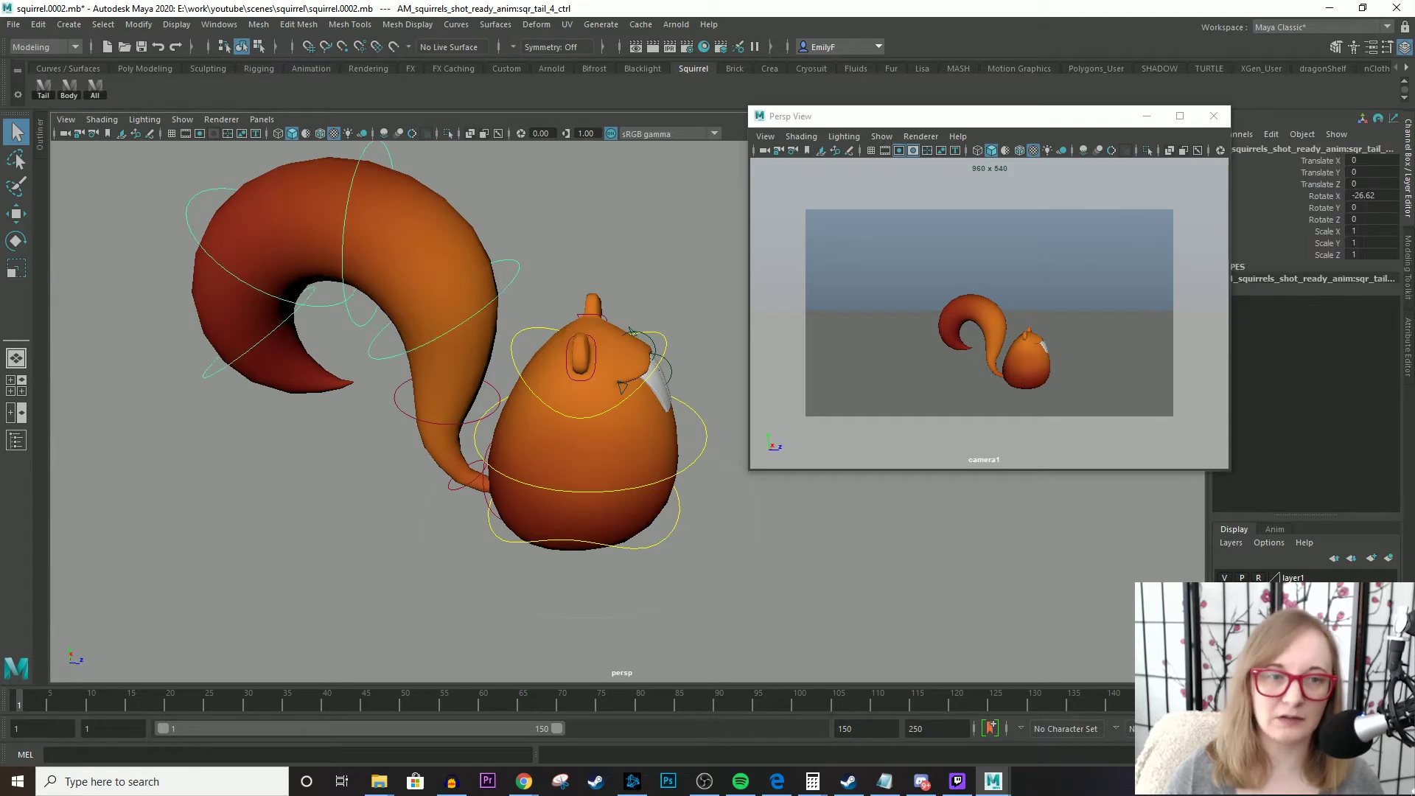
{"action": "left_click", "coordinate": [389, 156], "text": "shift"}
{"action": "left_click_drag", "start_coordinate": [160, 178], "coordinate": [205, 196], "text": "shift"}
{"action": "left_click_drag", "start_coordinate": [508, 413], "coordinate": [533, 392], "text": "alt"}
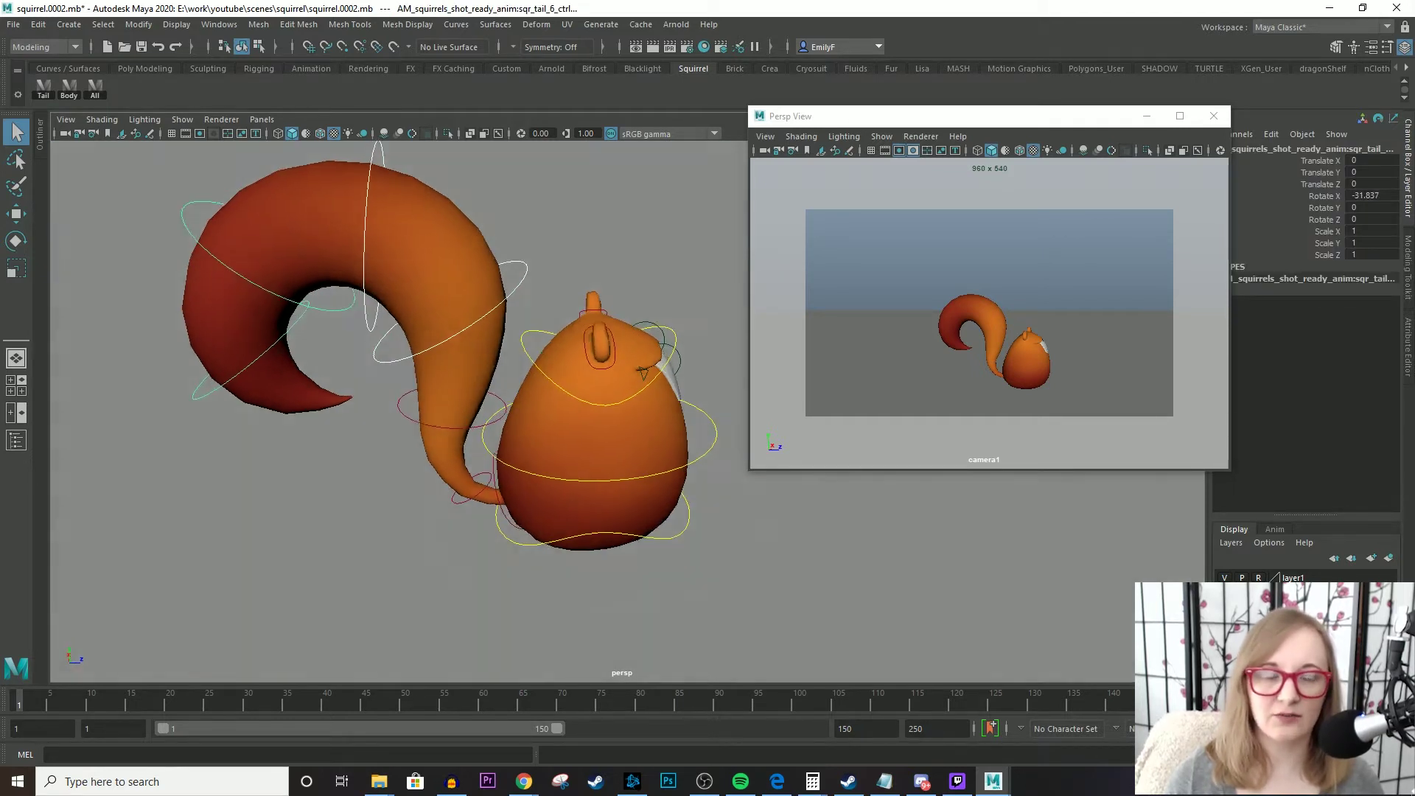
- Start the time range at frame 0 and set a key on all of the squirrel's controls there
{"action": "scroll", "coordinate": [532, 392], "scroll_direction": "down", "scroll_amount": 4}
{"action": "middle_click_drag", "start_coordinate": [532, 392], "coordinate": [502, 410], "text": "alt"}
{"action": "left_click_drag", "start_coordinate": [501, 411], "coordinate": [489, 436], "text": "alt"}
{"action": "left_click_drag", "start_coordinate": [490, 437], "coordinate": [597, 417], "text": "alt"}
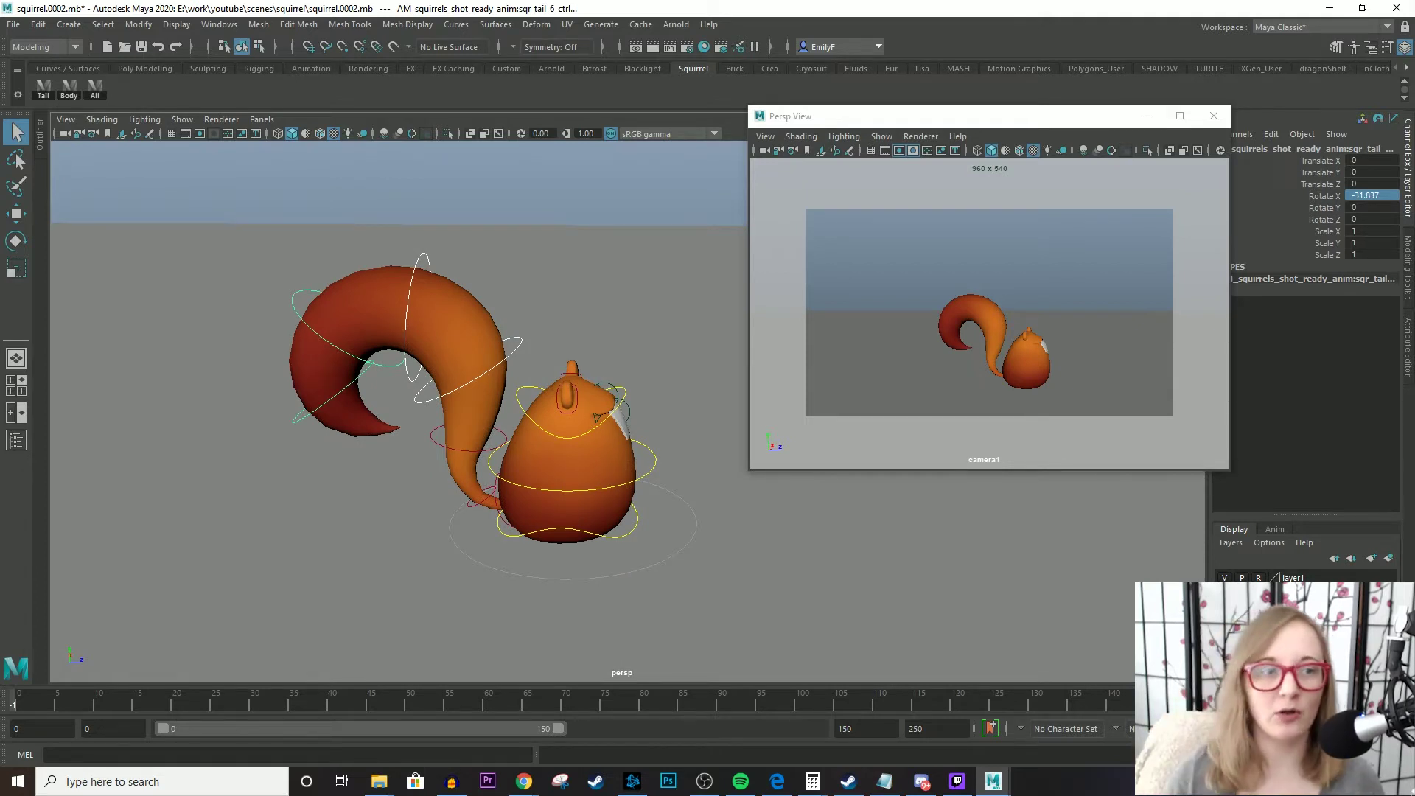
{"action": "left_click", "coordinate": [95, 89]}
{"action": "right_click_drag", "start_coordinate": [472, 383], "coordinate": [431, 383], "text": "alt"}
{"action": "left_click_drag", "start_coordinate": [516, 413], "coordinate": [532, 396], "text": "alt"}
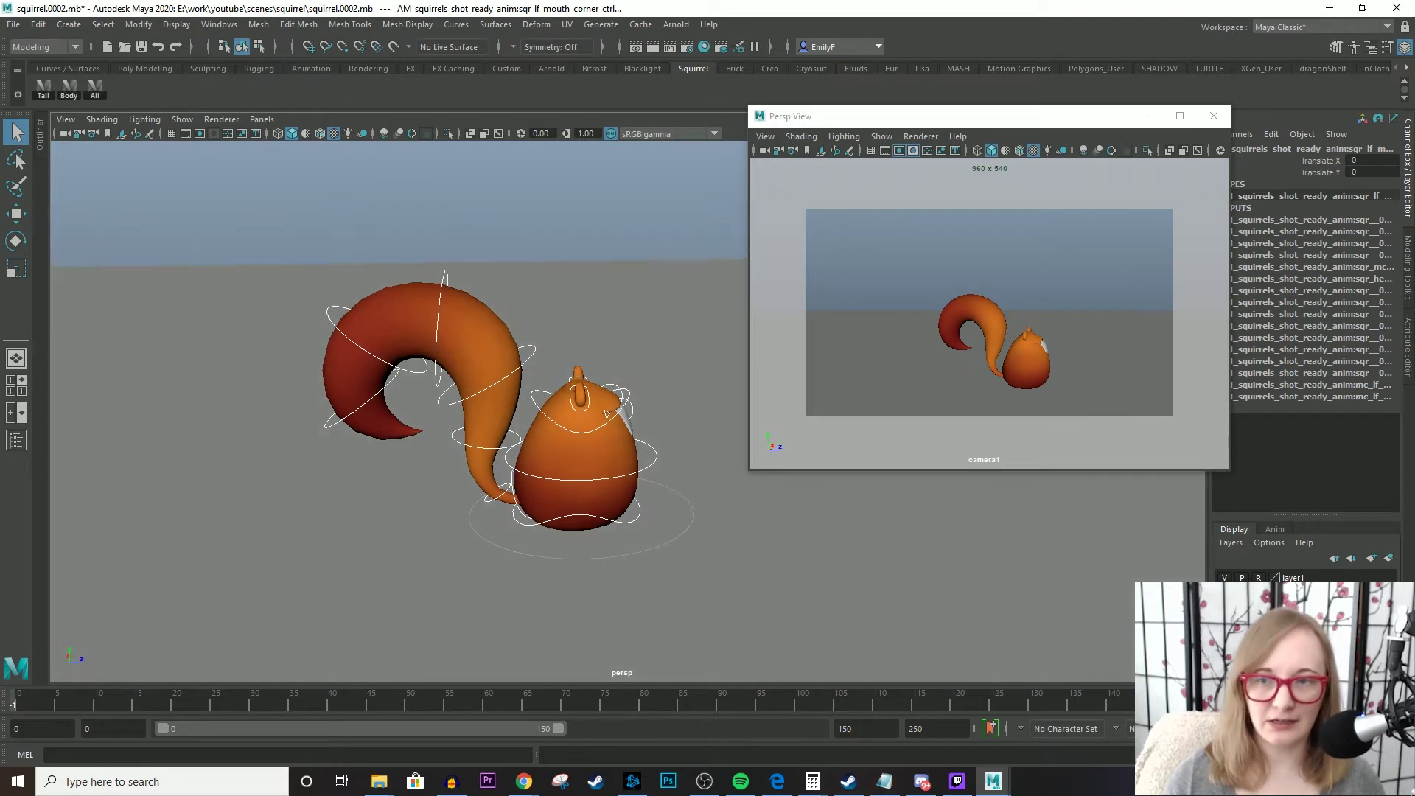
{"action": "key", "text": "s"}
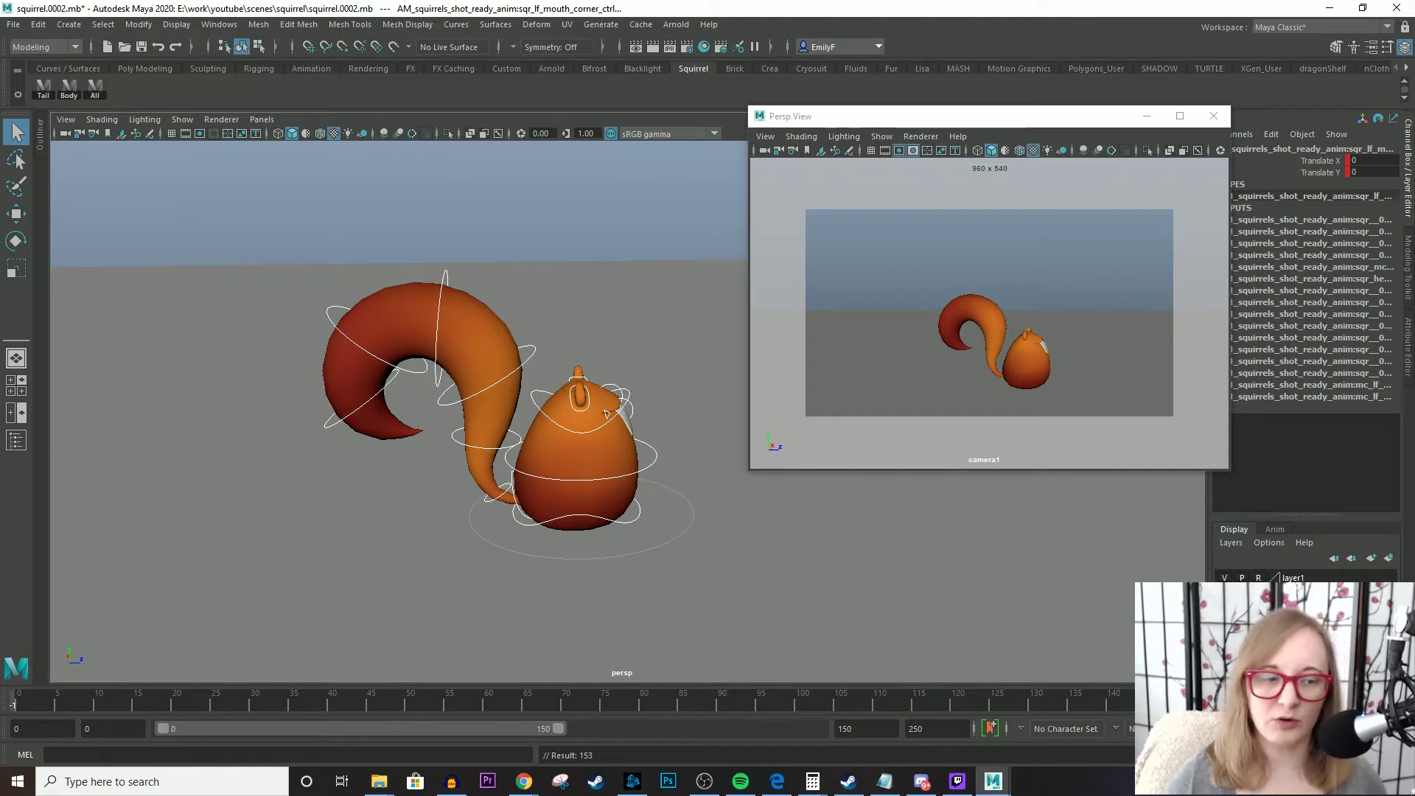
- Select the fourth tail control, sqr_tail_4_ctrl, in the working viewport
{"action": "scroll", "coordinate": [621, 412], "scroll_direction": "up", "scroll_amount": 4}
{"action": "middle_click_drag", "start_coordinate": [575, 413], "coordinate": [693, 474], "text": "alt"}
{"action": "left_click_drag", "start_coordinate": [693, 474], "coordinate": [672, 481], "text": "alt"}
{"action": "scroll", "coordinate": [672, 480], "scroll_direction": "up", "scroll_amount": 1}
{"action": "middle_click_drag", "start_coordinate": [672, 481], "coordinate": [674, 443], "text": "alt"}
{"action": "left_click_drag", "start_coordinate": [625, 320], "coordinate": [605, 353]}
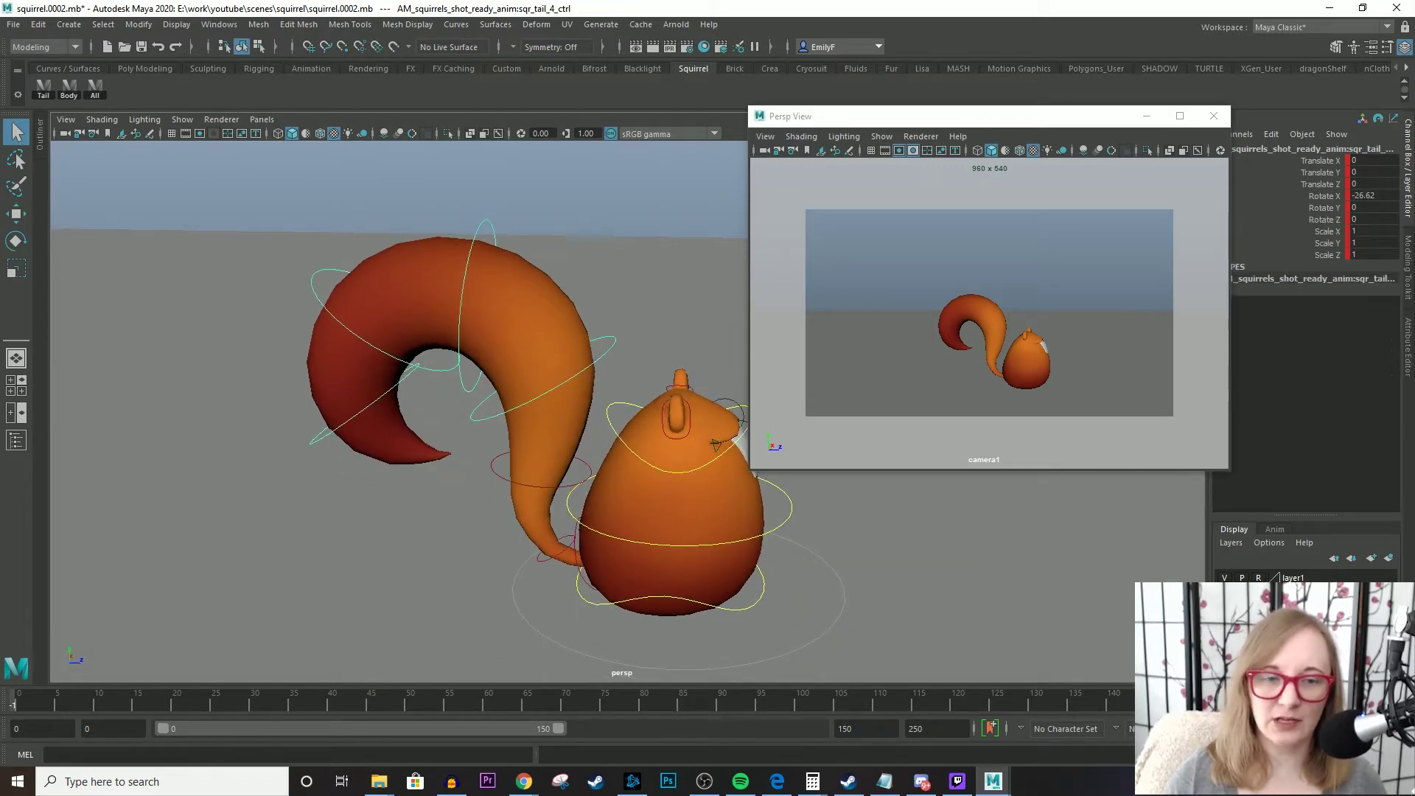
{"action": "left_click_drag", "start_coordinate": [715, 444], "coordinate": [631, 422], "text": "alt"}
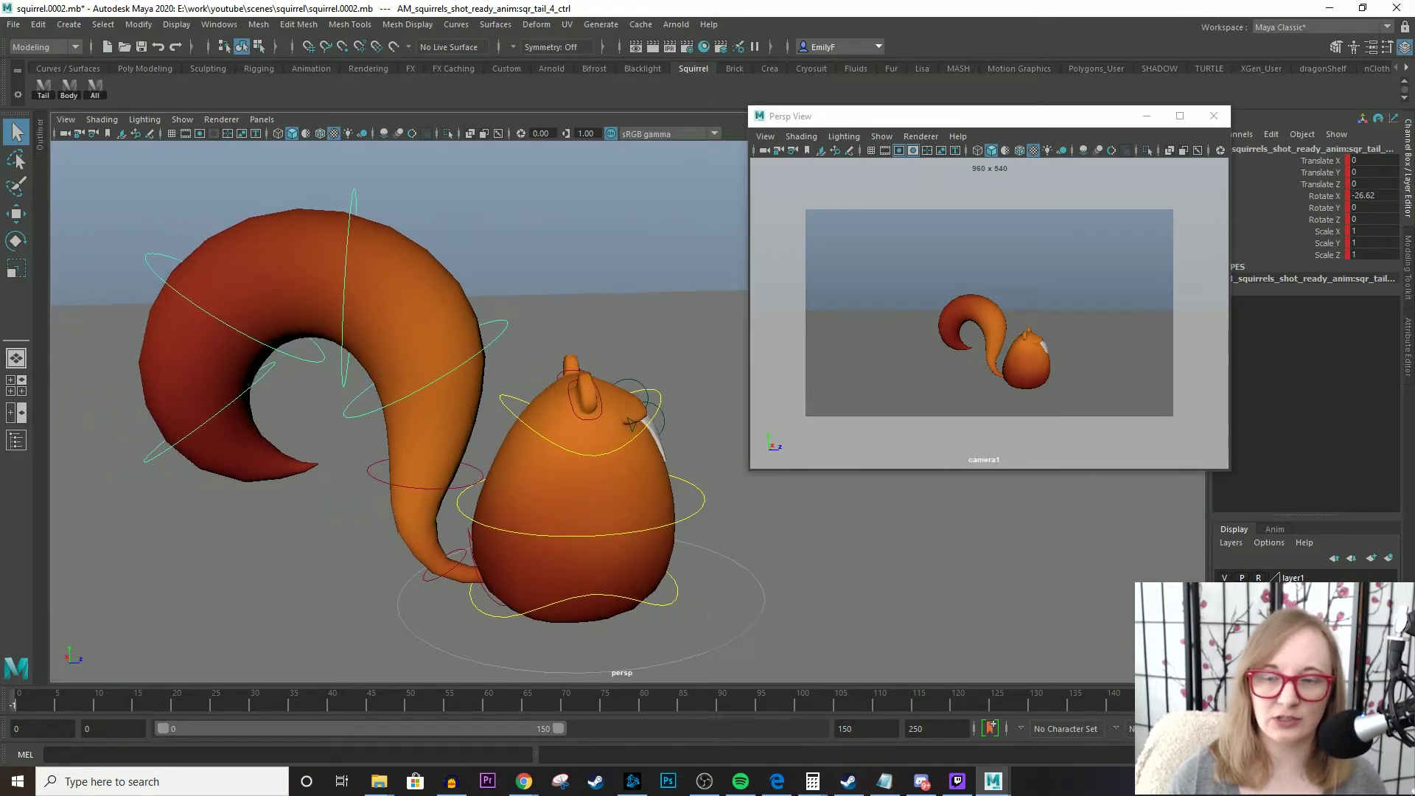
- Select the complete set of tail controls, from the tail's base to sqr_tail_7_ctrl
{"action": "left_click_drag", "start_coordinate": [376, 174], "coordinate": [341, 191]}
{"action": "left_click_drag", "start_coordinate": [173, 199], "coordinate": [120, 253]}
{"action": "middle_click_drag", "start_coordinate": [177, 295], "coordinate": [173, 328], "text": "alt"}
{"action": "left_click", "coordinate": [44, 88]}
{"action": "scroll", "coordinate": [173, 328], "scroll_direction": "down", "scroll_amount": 1}
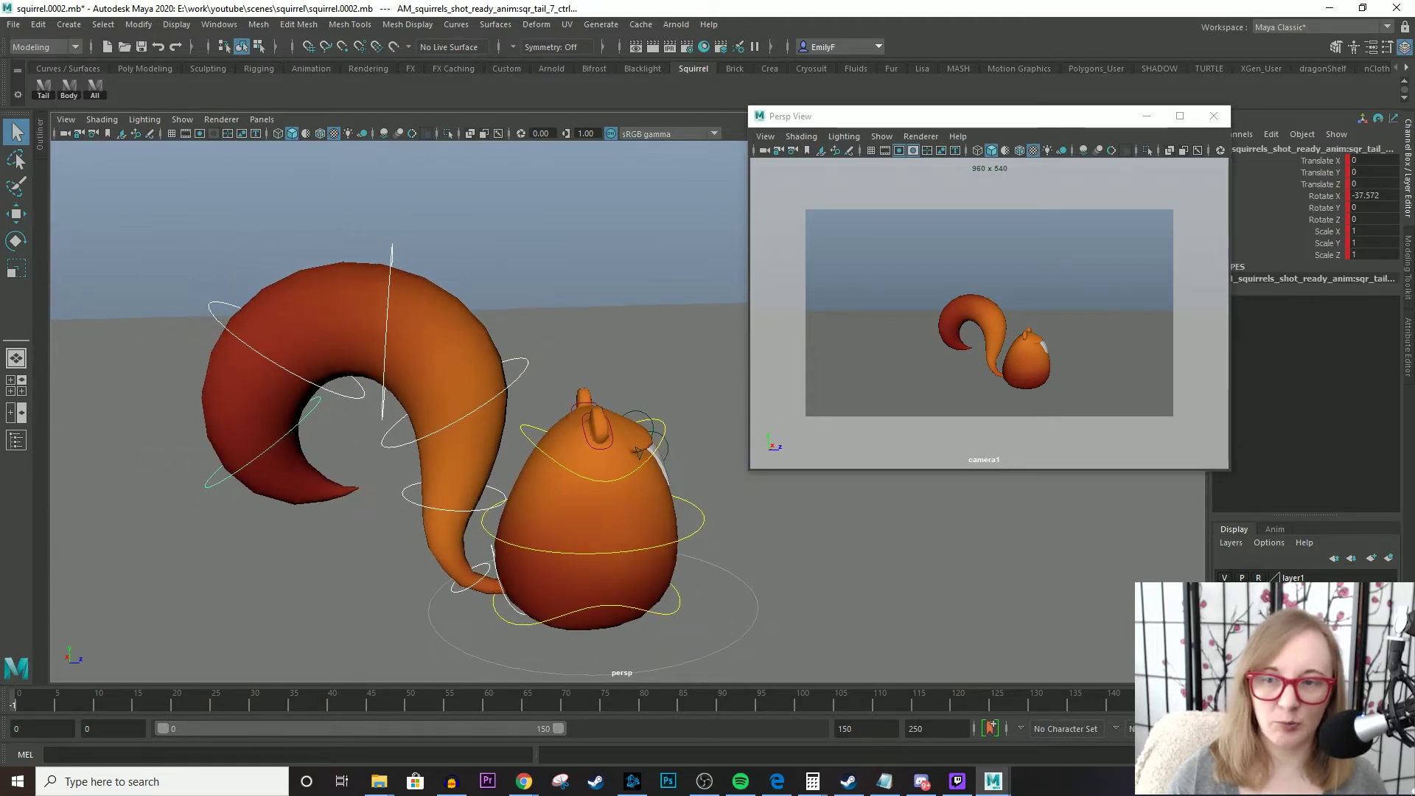
- Try straightening the tail by setting Rotate X, Y and Z of all selected tail controls to 0, and undo it
{"action": "left_click_drag", "start_coordinate": [1372, 196], "coordinate": [1373, 219]}
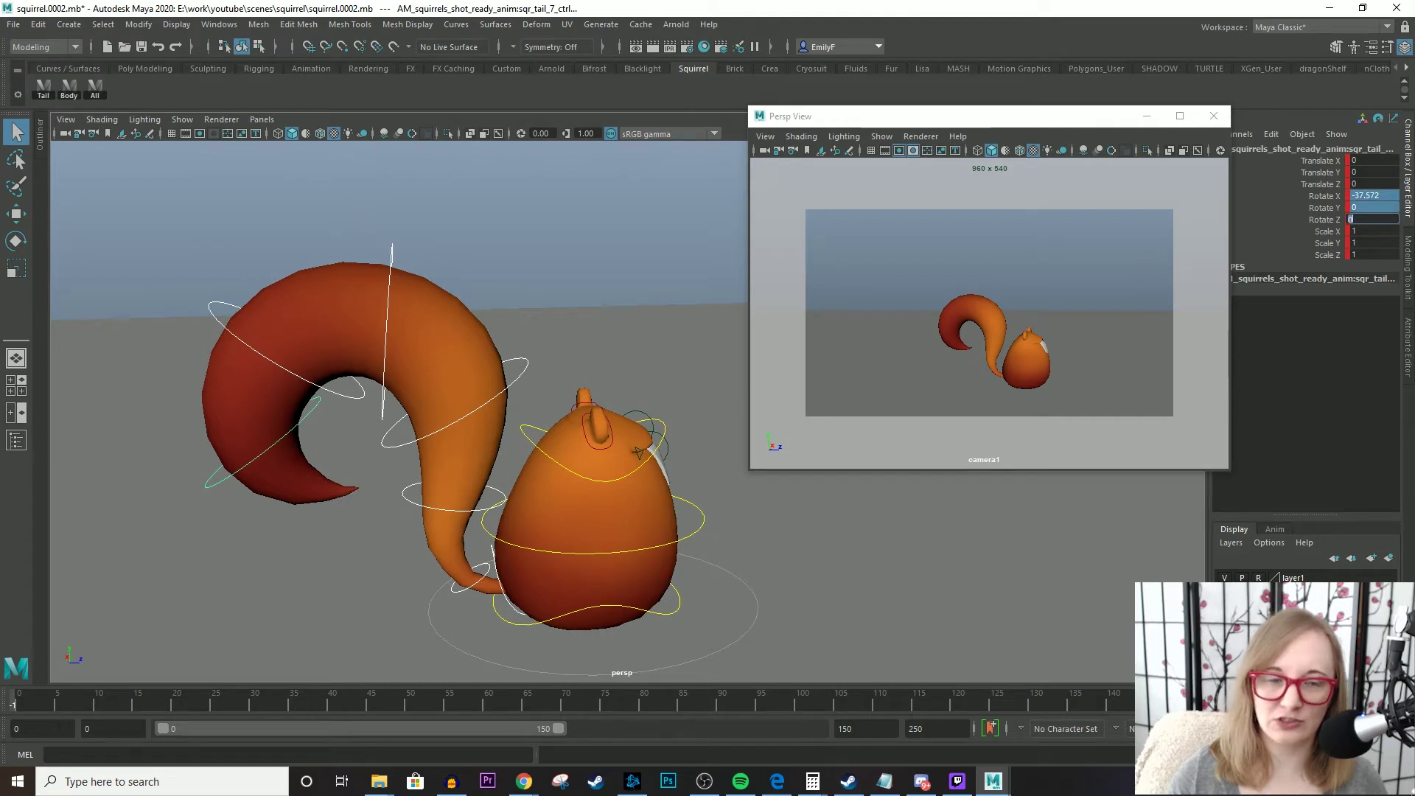
{"action": "type", "text": "0"}
{"action": "key", "text": "Return"}
{"action": "scroll", "coordinate": [369, 442], "scroll_direction": "down", "scroll_amount": 3}
{"action": "middle_click_drag", "start_coordinate": [368, 442], "coordinate": [417, 345], "text": "alt"}
{"action": "left_click_drag", "start_coordinate": [417, 345], "coordinate": [401, 332], "text": "alt"}
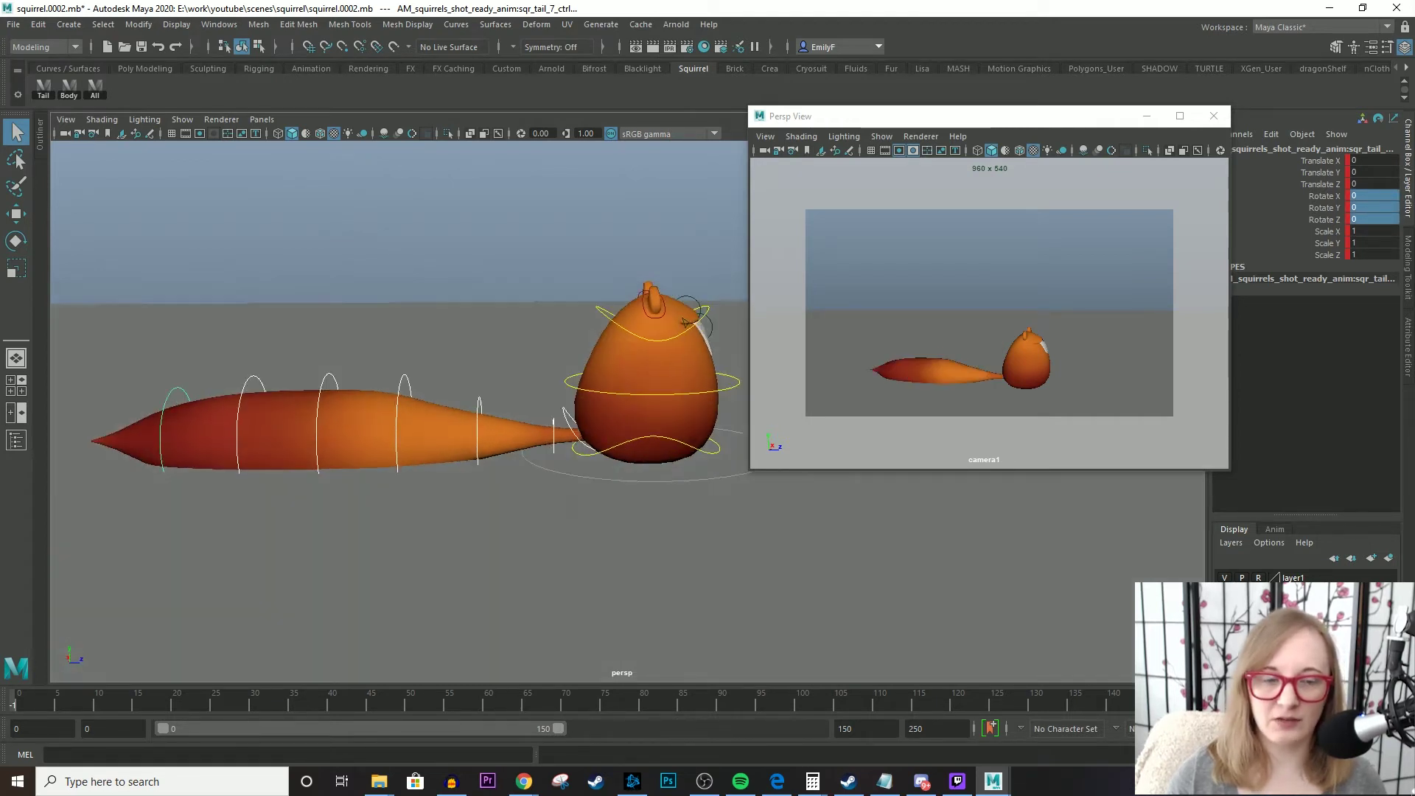
{"action": "middle_click_drag", "start_coordinate": [402, 332], "coordinate": [445, 351], "text": "alt"}
{"action": "scroll", "coordinate": [445, 350], "scroll_direction": "down", "scroll_amount": 1}
{"action": "mouse_move", "coordinate": [445, 351]}
{"action": "left_mouse_down", "text": "alt"}
{"action": "mouse_move", "coordinate": [440, 320]}
{"action": "mouse_move", "coordinate": [438, 340]}
{"action": "left_mouse_up", "text": "alt"}
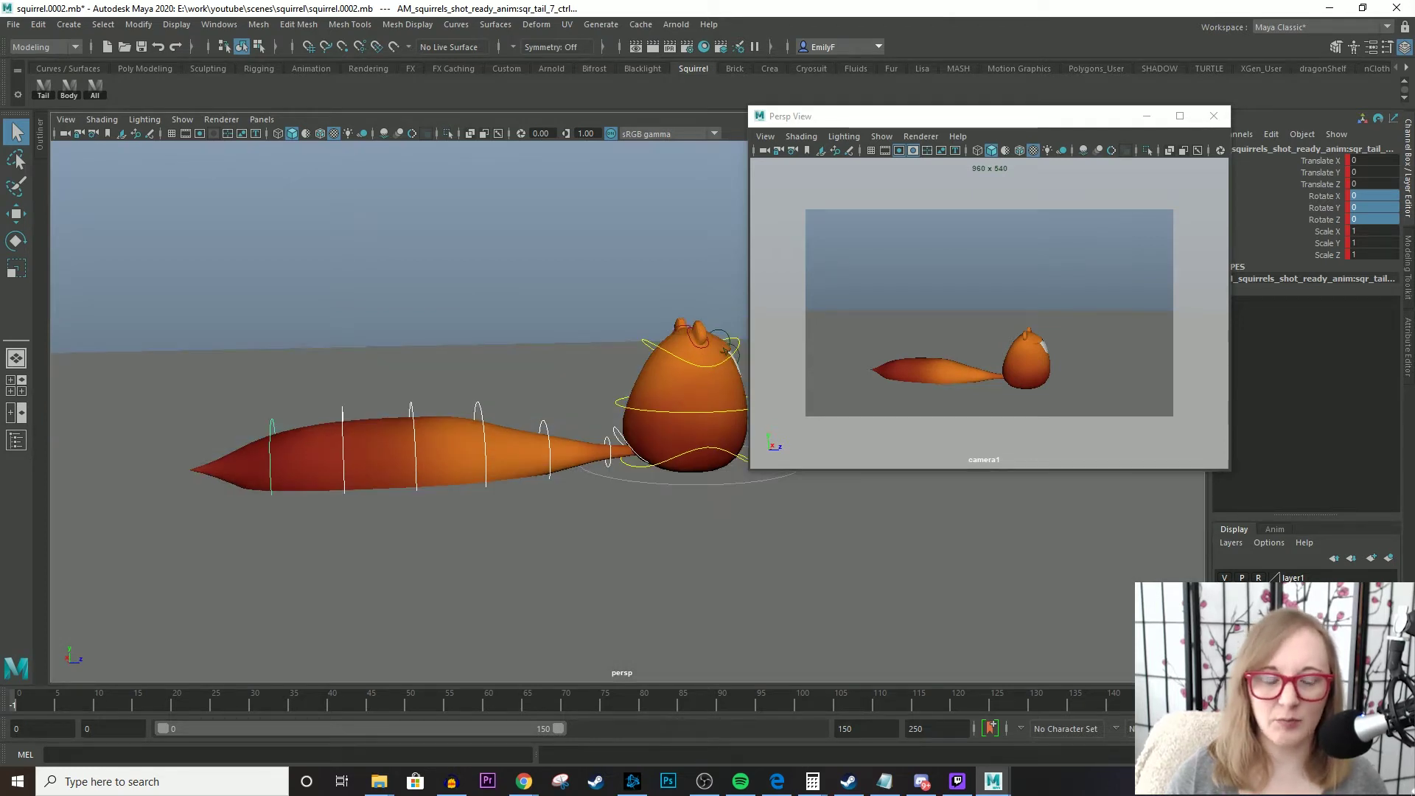
{"action": "middle_click_drag", "start_coordinate": [558, 442], "coordinate": [528, 493], "text": "alt"}
{"action": "key", "text": "ctrl+z"}
- Select the hip control, sqr_spine_ik_hip_ctrl, and move the floating camera view aside from the squirrel
{"action": "left_click_drag", "start_coordinate": [528, 493], "coordinate": [532, 520], "text": "alt"}
{"action": "right_click_drag", "start_coordinate": [533, 520], "coordinate": [604, 527], "text": "alt"}
{"action": "mouse_move", "coordinate": [605, 527]}
{"action": "left_mouse_down", "text": "alt"}
{"action": "mouse_move", "coordinate": [696, 494]}
{"action": "mouse_move", "coordinate": [606, 535]}
{"action": "left_mouse_up", "text": "alt"}
{"action": "middle_click_drag", "start_coordinate": [606, 534], "coordinate": [524, 438], "text": "alt"}
{"action": "right_click_drag", "start_coordinate": [621, 374], "coordinate": [601, 365], "text": "alt"}
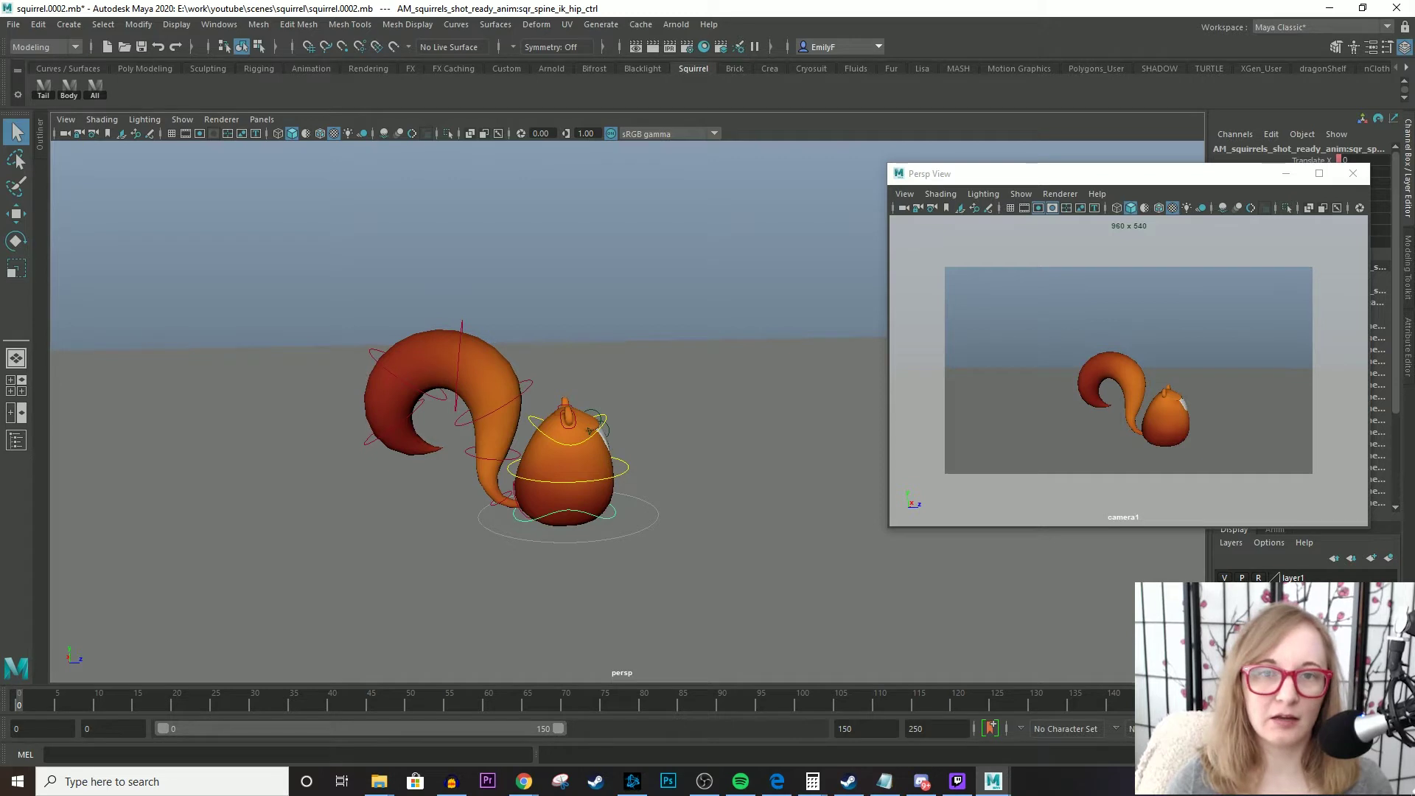
{"action": "scroll", "coordinate": [588, 430], "scroll_direction": "up", "scroll_amount": 1}
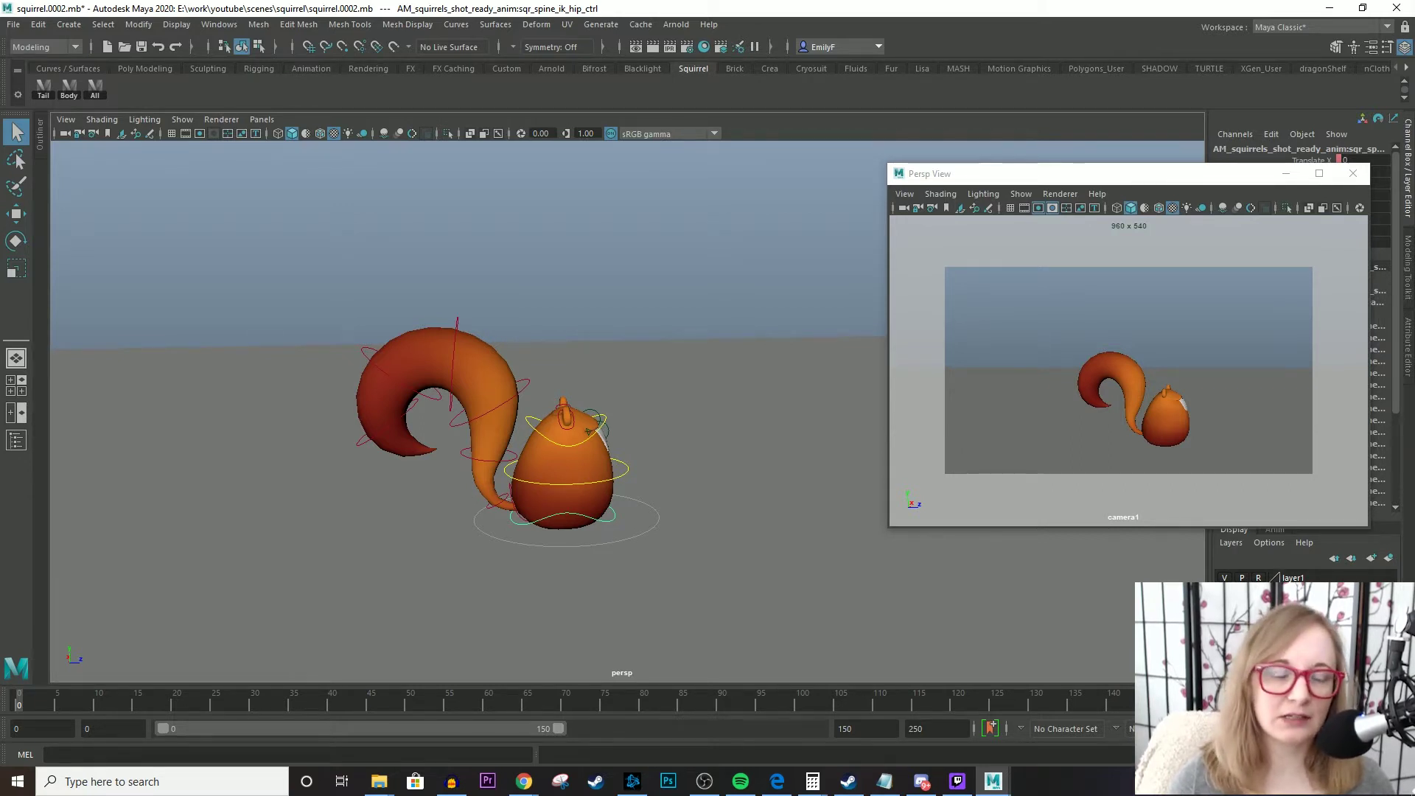
{"action": "scroll", "coordinate": [588, 432], "scroll_direction": "down", "scroll_amount": 3}
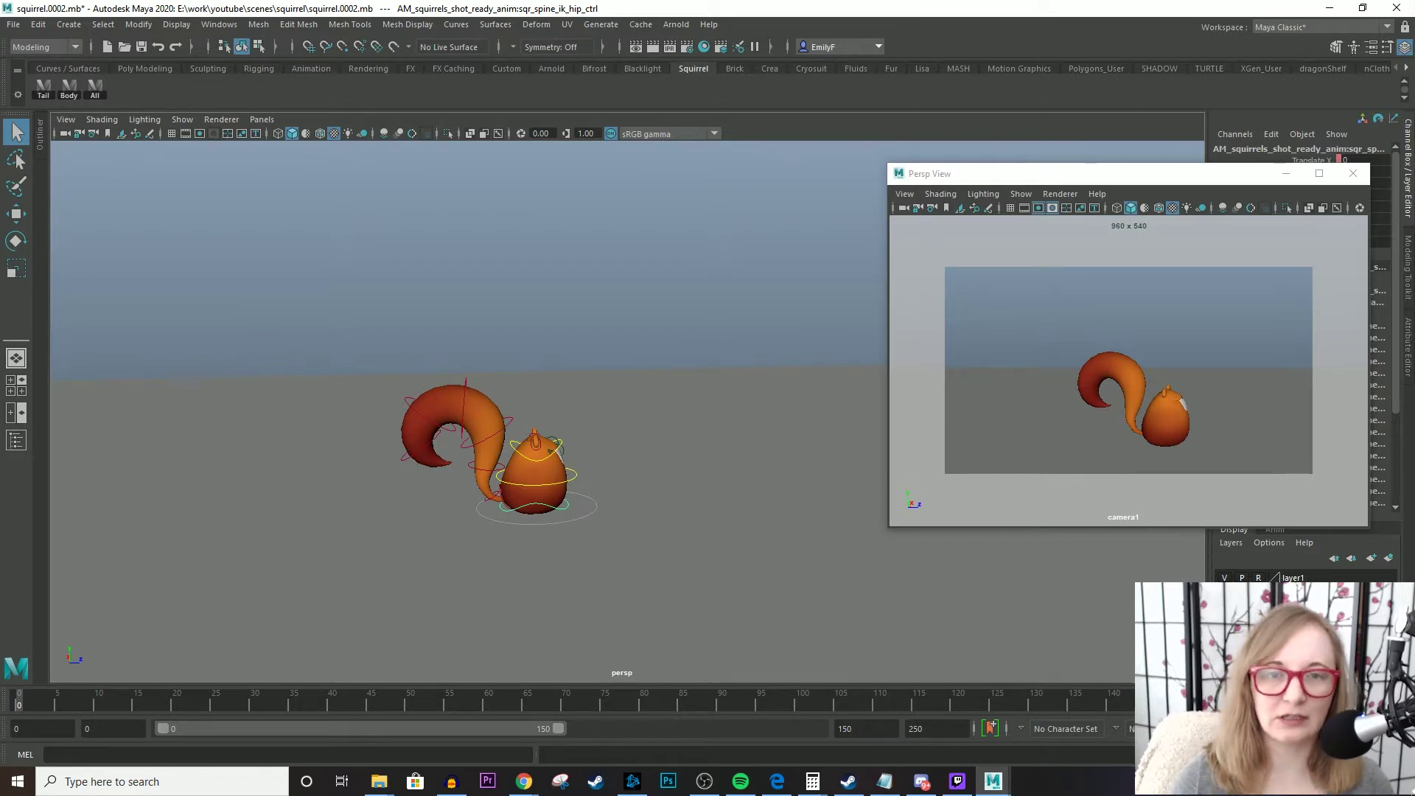
{"action": "scroll", "coordinate": [588, 432], "scroll_direction": "up", "scroll_amount": 1}
{"action": "middle_click_drag", "start_coordinate": [546, 435], "coordinate": [629, 431], "text": "alt"}
{"action": "scroll", "coordinate": [630, 430], "scroll_direction": "up", "scroll_amount": 1}
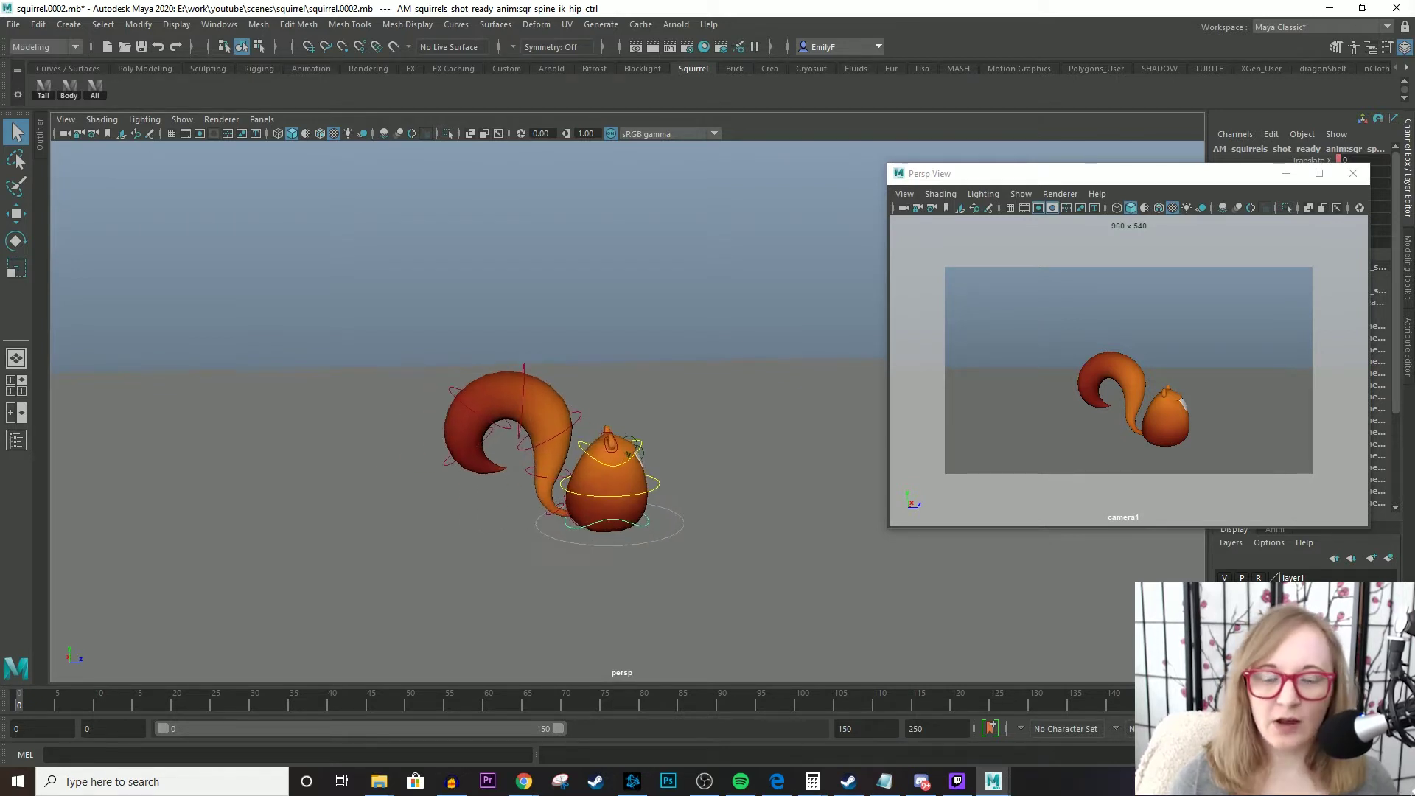
{"action": "left_click_drag", "start_coordinate": [630, 430], "coordinate": [638, 370], "text": "alt"}
{"action": "scroll", "coordinate": [564, 479], "scroll_direction": "up", "scroll_amount": 1}
{"action": "scroll", "coordinate": [626, 431], "scroll_direction": "up", "scroll_amount": 3}
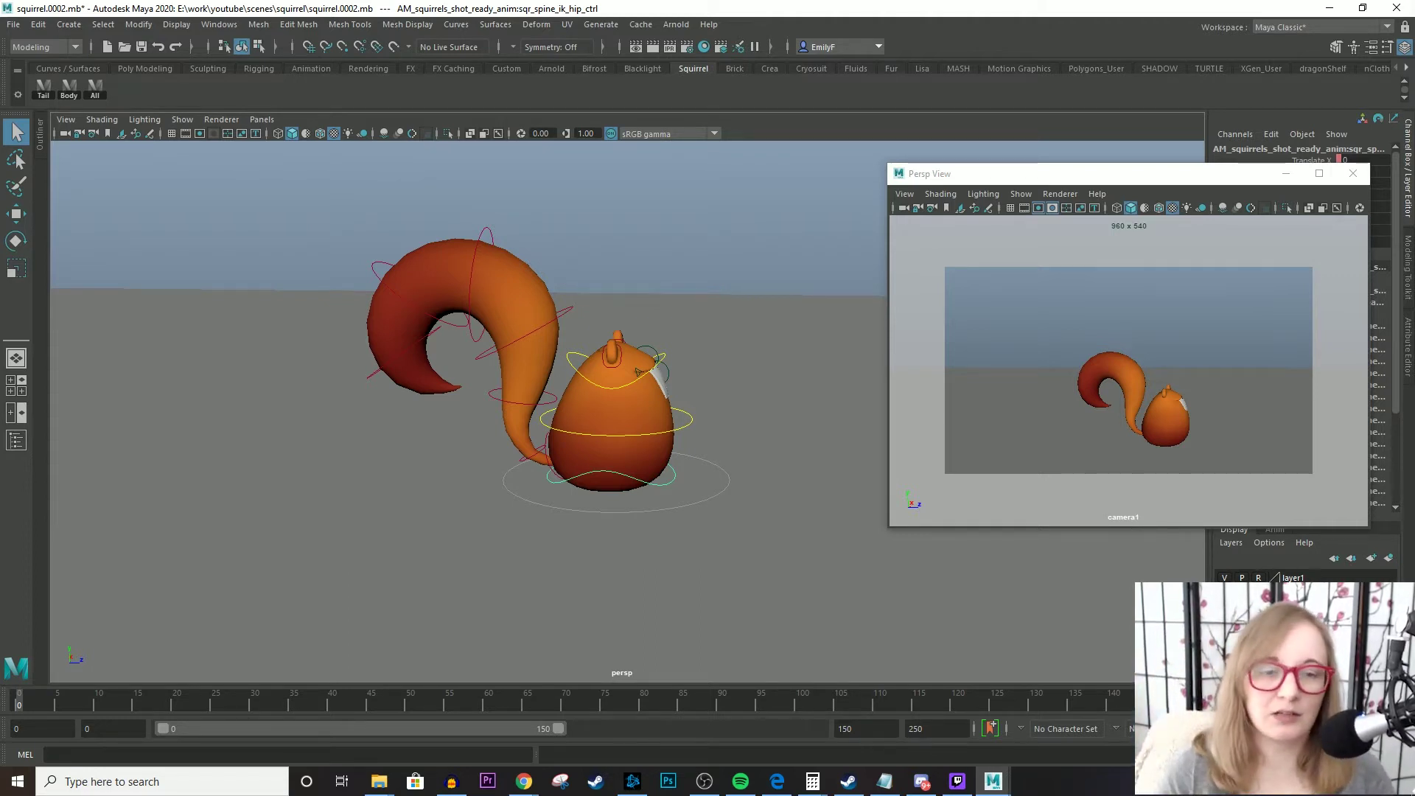
{"action": "scroll", "coordinate": [628, 412], "scroll_direction": "down", "scroll_amount": 5}
{"action": "scroll", "coordinate": [627, 412], "scroll_direction": "up", "scroll_amount": 2}
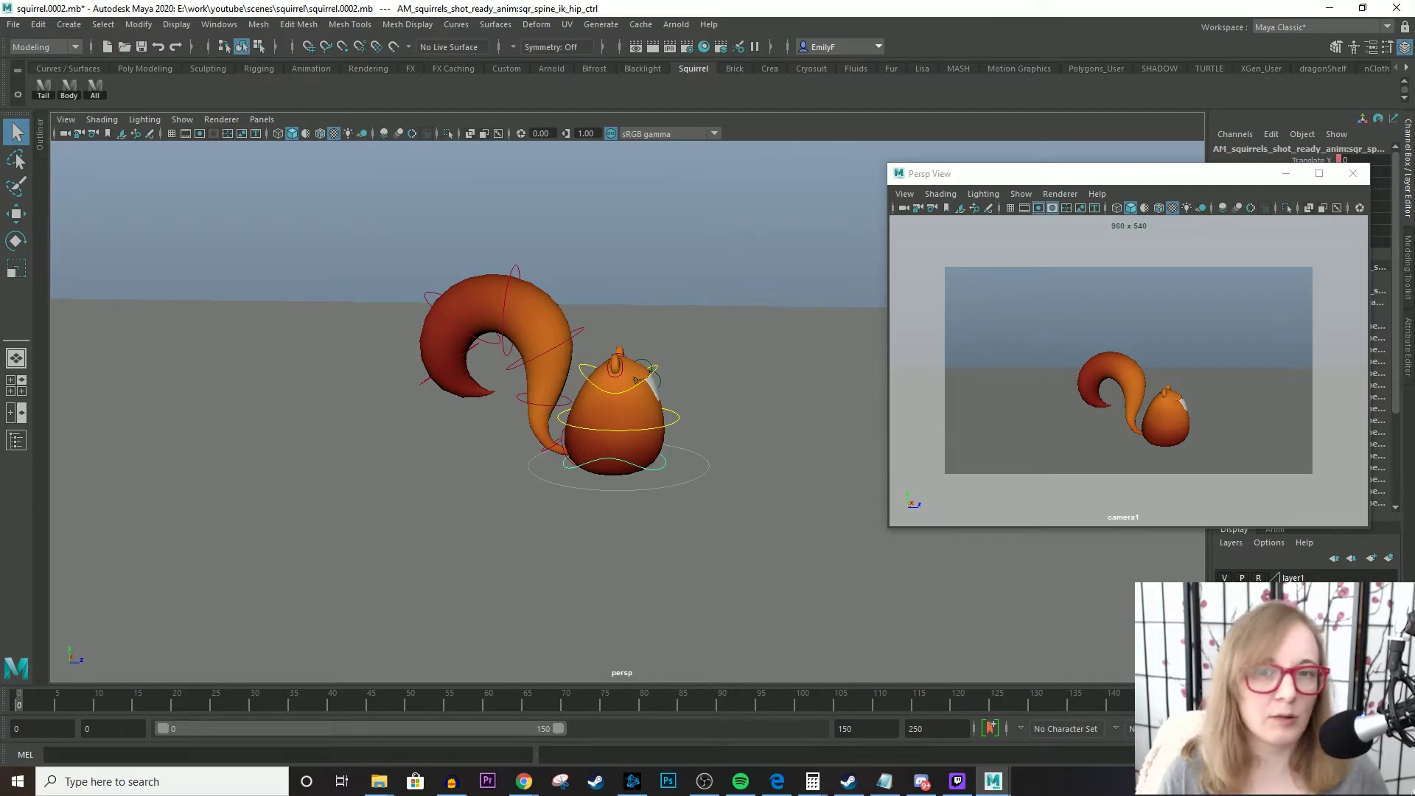
- Minimize the floating camera view and frame the squirrel's body close up in the main viewport
{"action": "right_click_drag", "start_coordinate": [590, 413], "coordinate": [685, 420], "text": "alt"}
{"action": "left_click_drag", "start_coordinate": [627, 412], "coordinate": [589, 435], "text": "alt"}
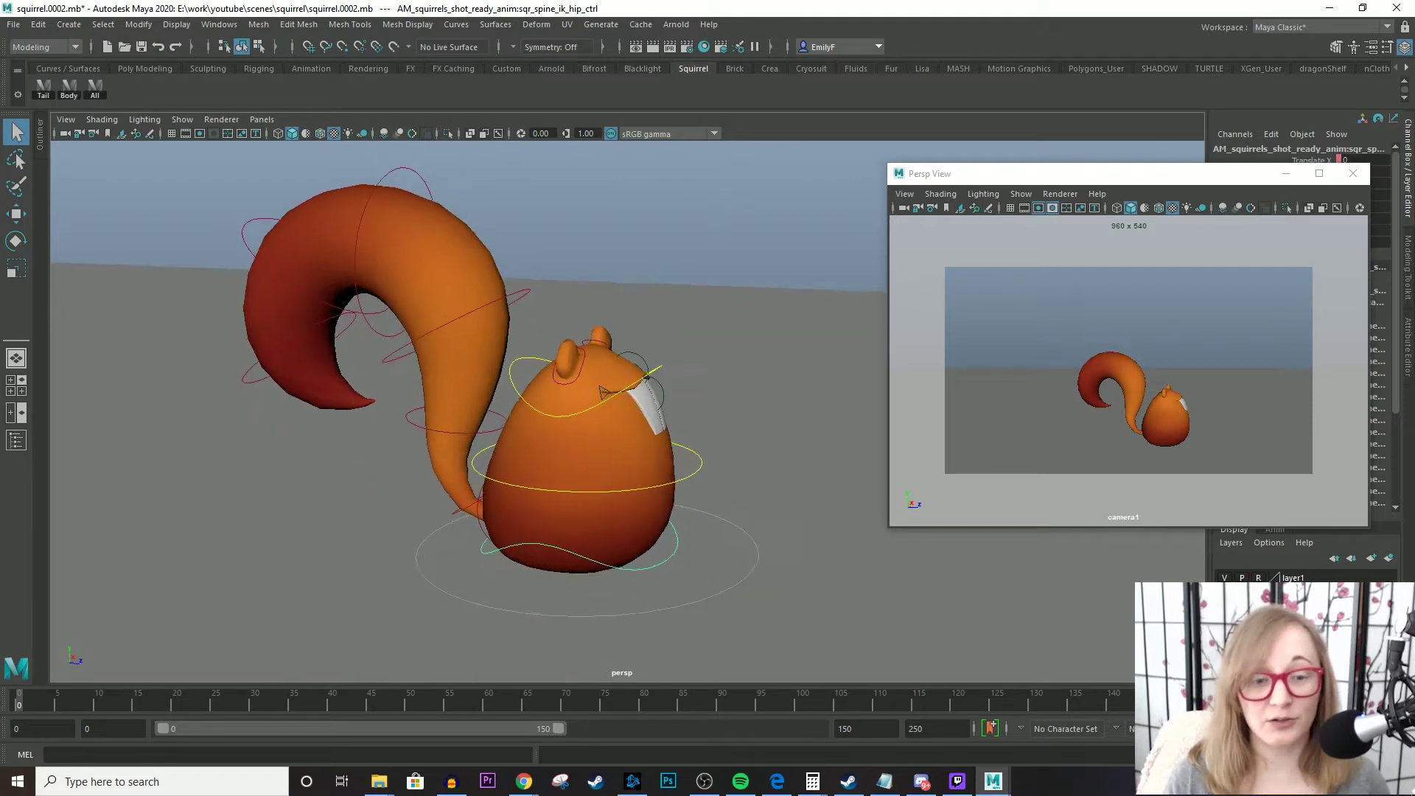
{"action": "right_click_drag", "start_coordinate": [590, 435], "coordinate": [634, 435], "text": "alt"}
{"action": "middle_click_drag", "start_coordinate": [634, 435], "coordinate": [654, 419], "text": "alt"}
{"action": "left_click_drag", "start_coordinate": [1170, 173], "coordinate": [1163, 281]}
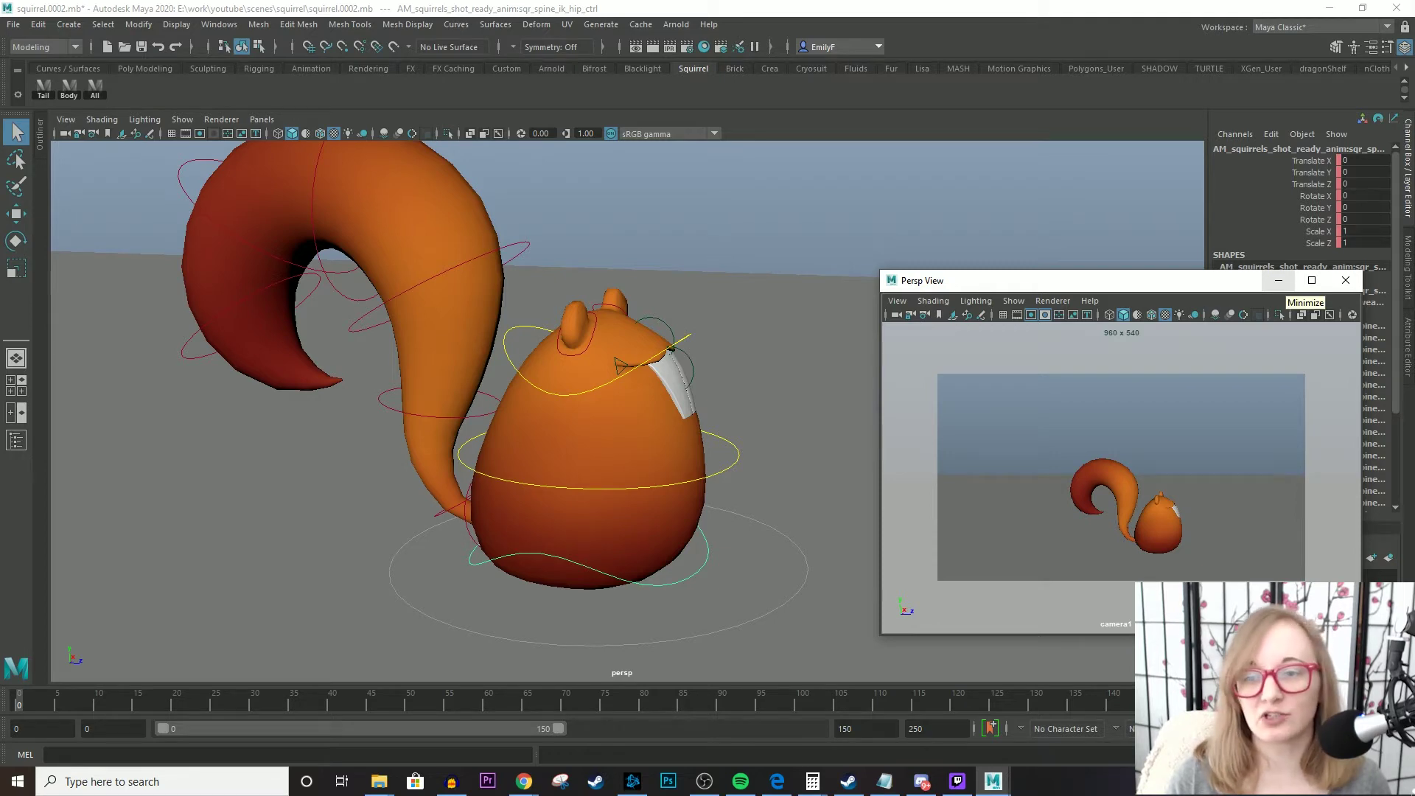
{"action": "left_click", "coordinate": [1280, 280]}
{"action": "mouse_move", "coordinate": [589, 413]}
{"action": "right_mouse_down", "text": "alt"}
{"action": "mouse_move", "coordinate": [678, 420]}
{"action": "mouse_move", "coordinate": [560, 420]}
{"action": "mouse_move", "coordinate": [590, 421]}
{"action": "right_mouse_up", "text": "alt"}
{"action": "left_click_drag", "start_coordinate": [590, 420], "coordinate": [708, 450], "text": "alt"}
{"action": "left_click_drag", "start_coordinate": [679, 309], "coordinate": [625, 308], "text": "alt"}
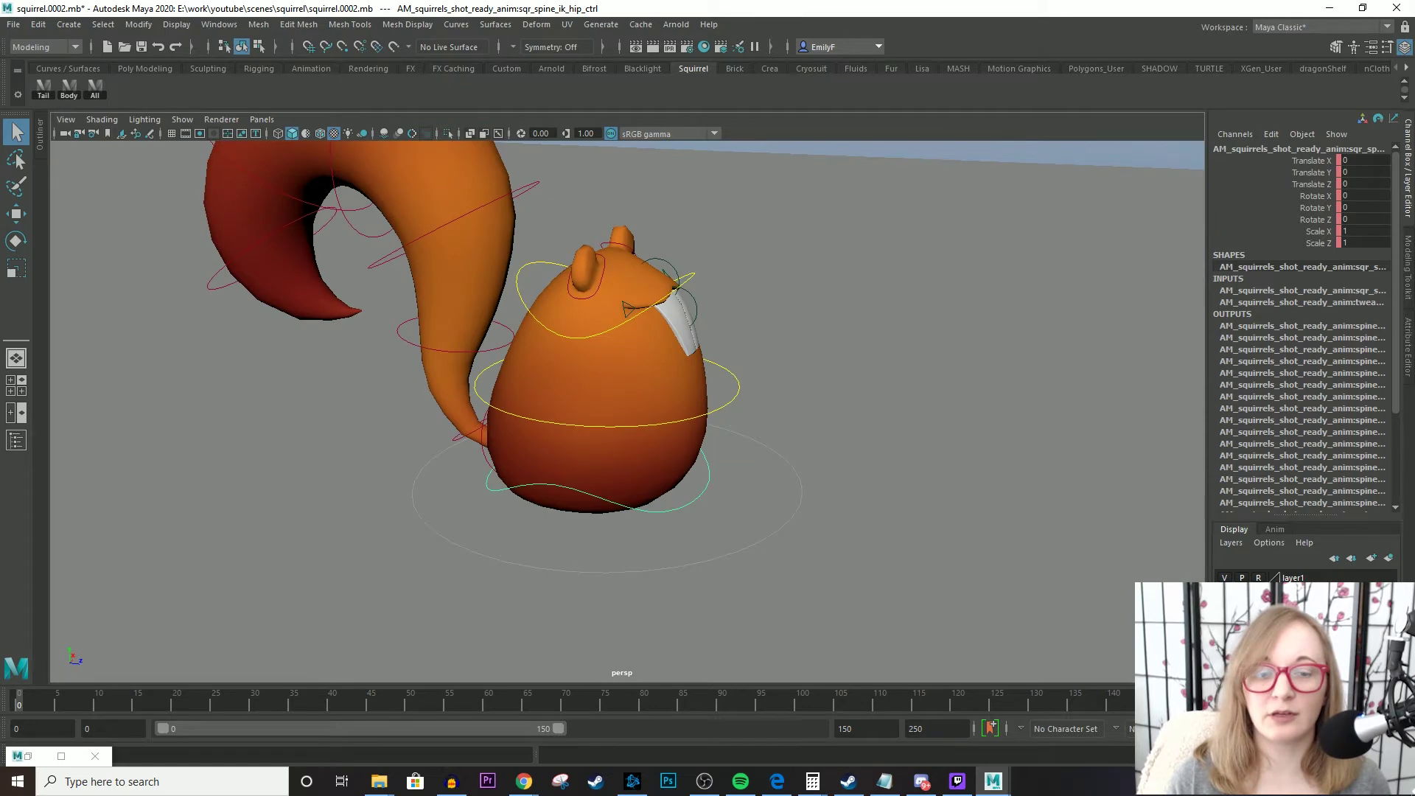
- Try moving the hip control and a control near the squirrel's face, undoing each move
{"action": "key", "text": "w"}
{"action": "left_click_drag", "start_coordinate": [590, 384], "coordinate": [647, 278], "text": "alt"}
{"action": "key", "text": "ctrl+z"}
{"action": "left_click", "coordinate": [661, 288]}
{"action": "left_click_drag", "start_coordinate": [646, 226], "coordinate": [583, 350]}
{"action": "key", "text": "ctrl+z"}
- Try rotating the upper jaw control, sqr_upper_jaw_ctrl, and undo the rotation
{"action": "key", "text": "q"}
{"action": "left_click", "coordinate": [658, 275]}
{"action": "key", "text": "e"}
{"action": "left_click_drag", "start_coordinate": [599, 314], "coordinate": [601, 315]}
{"action": "key", "text": "ctrl+z"}
- Try rotating the ear control, sqr_rt_ear_2_ctrl, and undo the rotation
{"action": "key", "text": "ctrl+z"}
{"action": "key", "text": "q"}
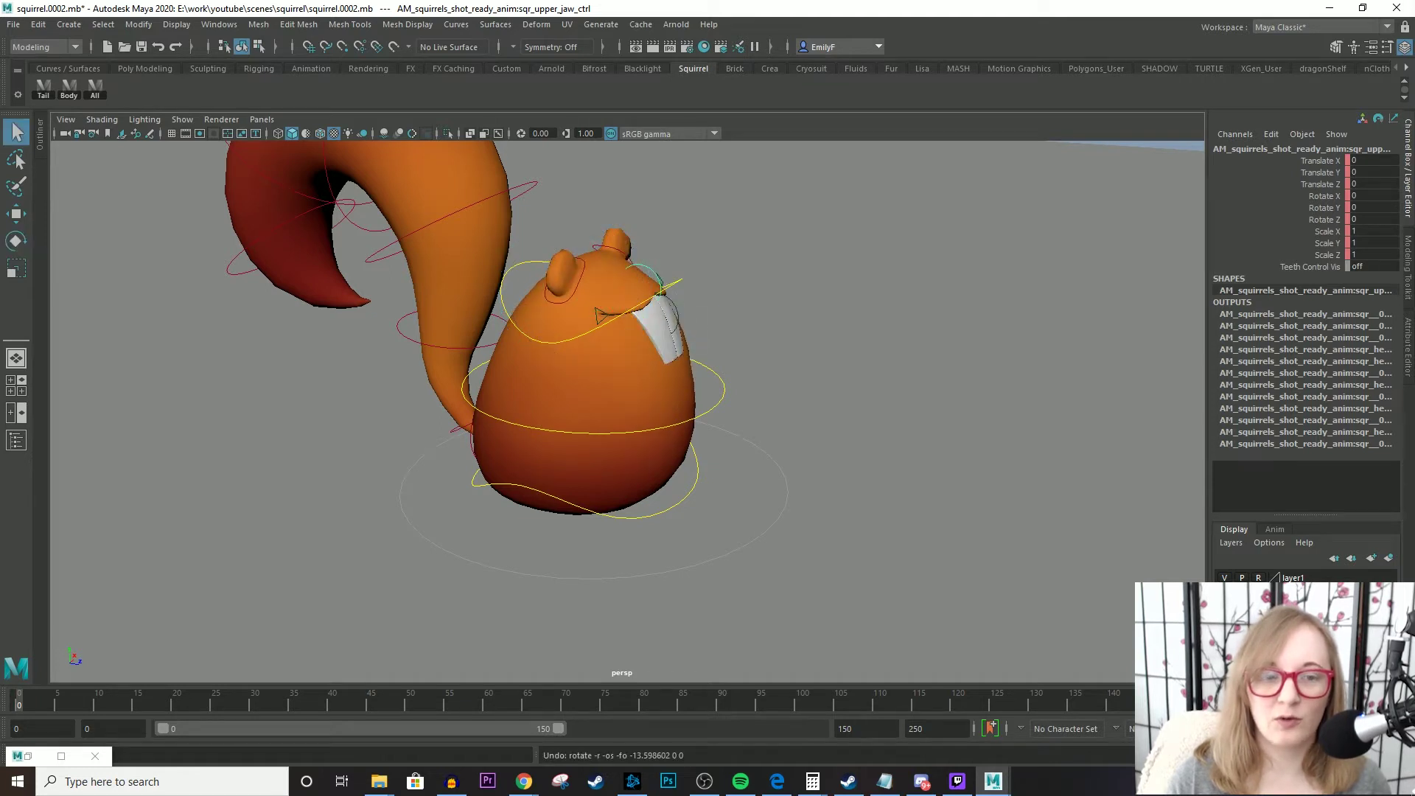
{"action": "left_click", "coordinate": [581, 276]}
{"action": "key", "text": "e"}
{"action": "left_click_drag", "start_coordinate": [618, 270], "coordinate": [594, 261]}
{"action": "key", "text": "ctrl+z"}
{"action": "key", "text": "q"}
- Restore the minimized camera view, reposition it beside the squirrel and select the hip control, sqr_spine_ik_hip_ctrl
{"action": "scroll", "coordinate": [604, 295], "scroll_direction": "down", "scroll_amount": 6}
{"action": "left_click", "coordinate": [28, 756]}
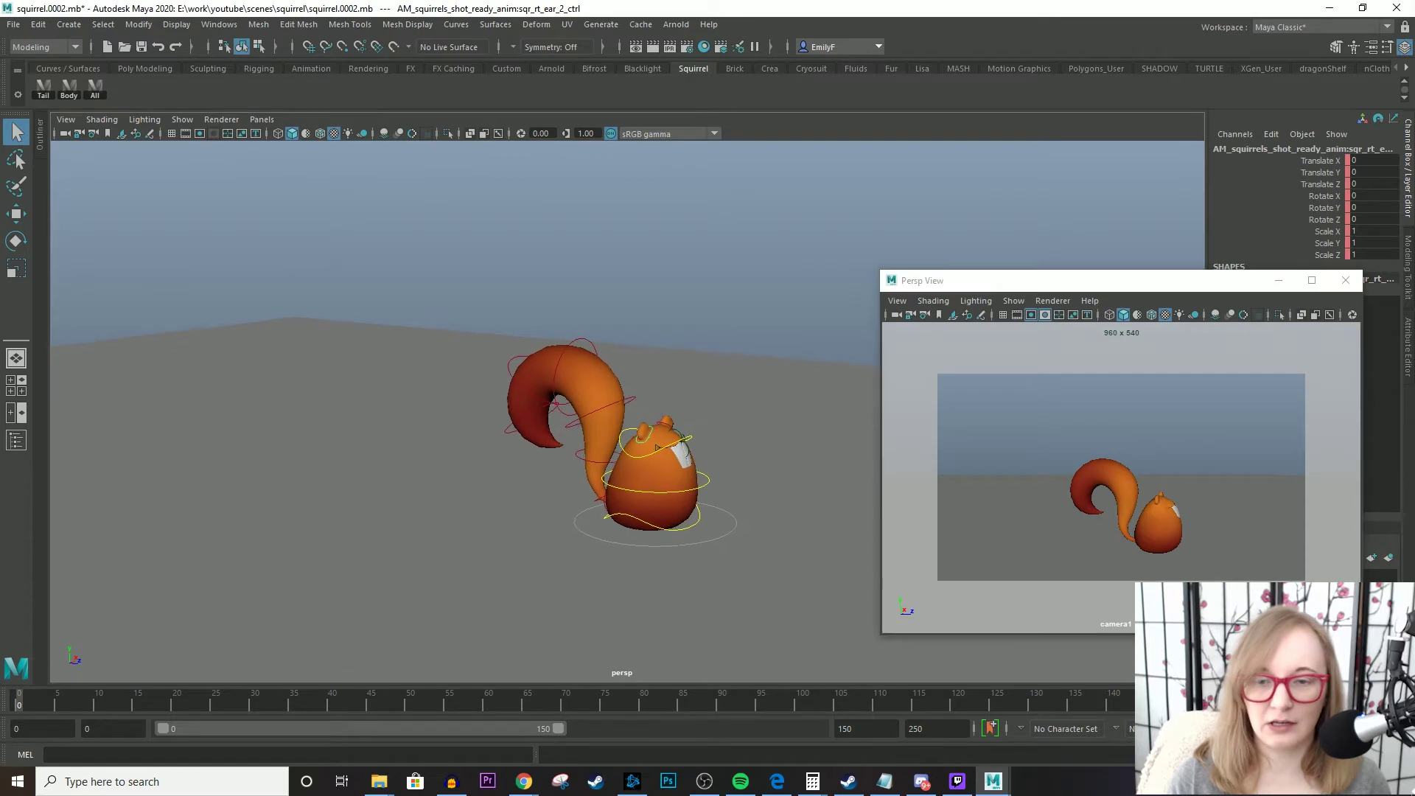
{"action": "left_click_drag", "start_coordinate": [1077, 282], "coordinate": [1106, 232]}
{"action": "left_click_drag", "start_coordinate": [626, 398], "coordinate": [696, 424], "text": "alt"}
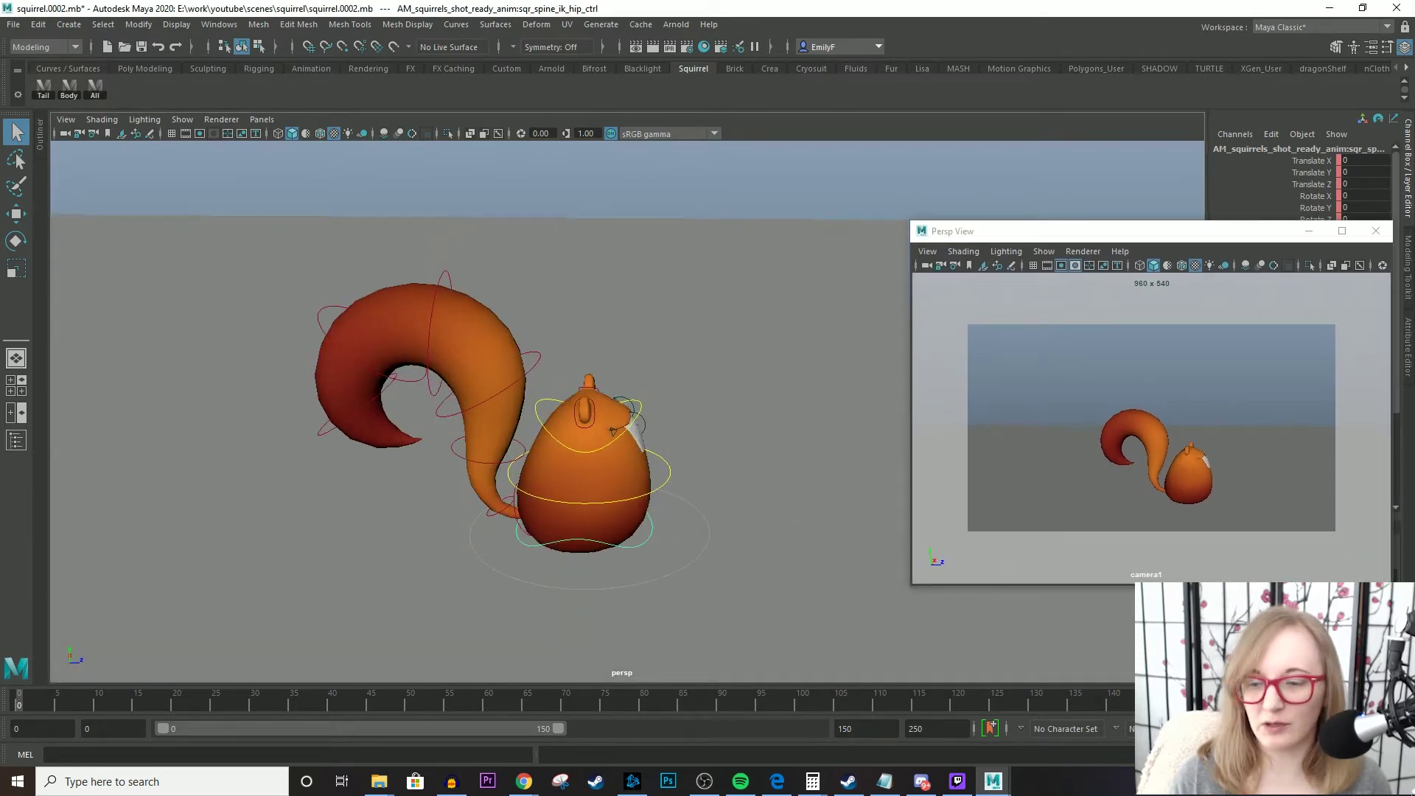
- Try raising the hip control to a Translate Y of about 30.6, and undo the move
{"action": "left_click_drag", "start_coordinate": [613, 431], "coordinate": [592, 305], "text": "alt"}
{"action": "key", "text": "w"}
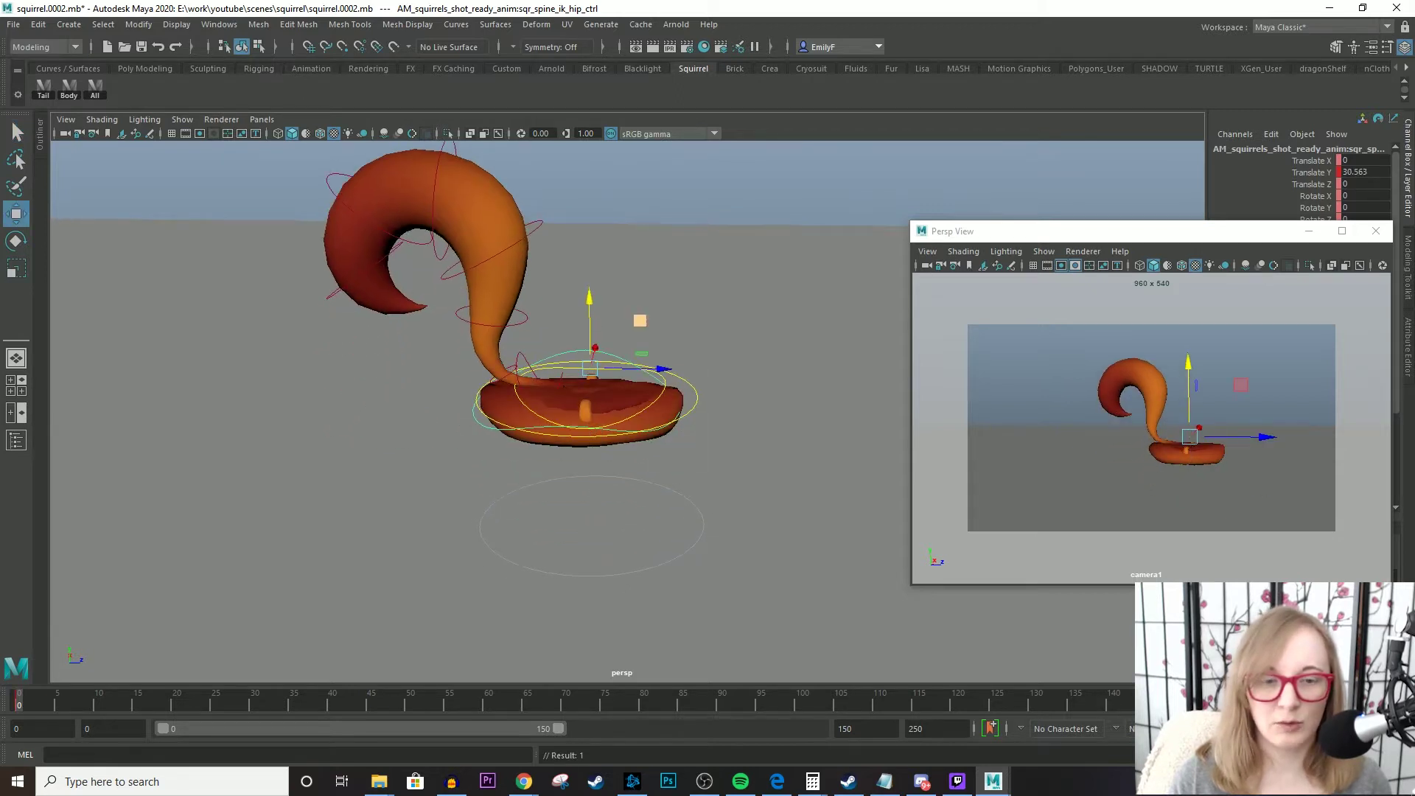
{"action": "key", "text": "ctrl+z"}
- Try moving and keying the shoulder control, sqr_spine_ik_shoulder_ctrl, scrub the timeline, and undo these changes
{"action": "left_click", "coordinate": [566, 441]}
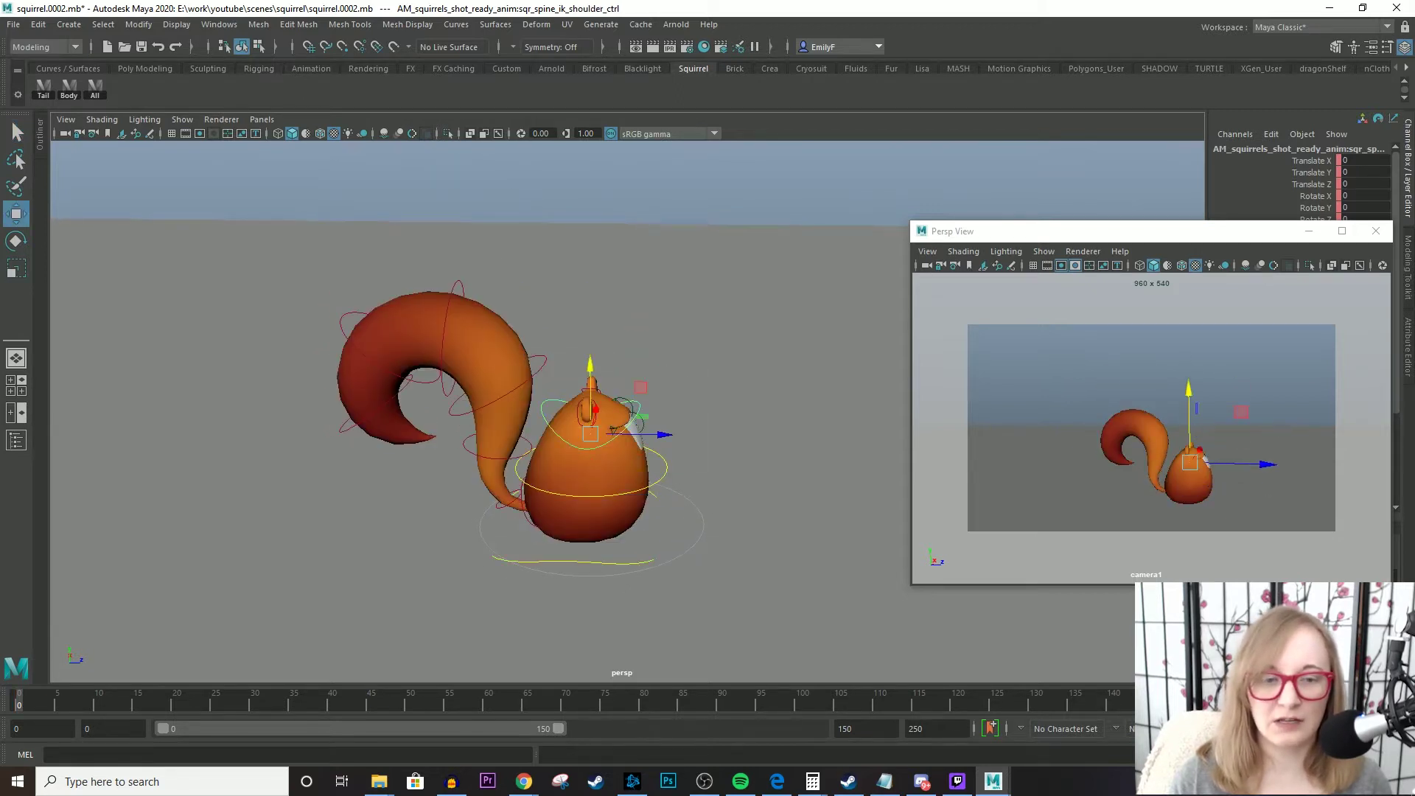
{"action": "left_click_drag", "start_coordinate": [591, 433], "coordinate": [548, 400]}
{"action": "key", "text": "s"}
{"action": "left_click_drag", "start_coordinate": [23, 701], "coordinate": [223, 701]}
{"action": "key", "text": "ctrl+z"}
{"action": "key", "text": "ctrl+z"}
{"action": "key", "text": "ctrl+z"}
{"action": "key", "text": "ctrl+z"}
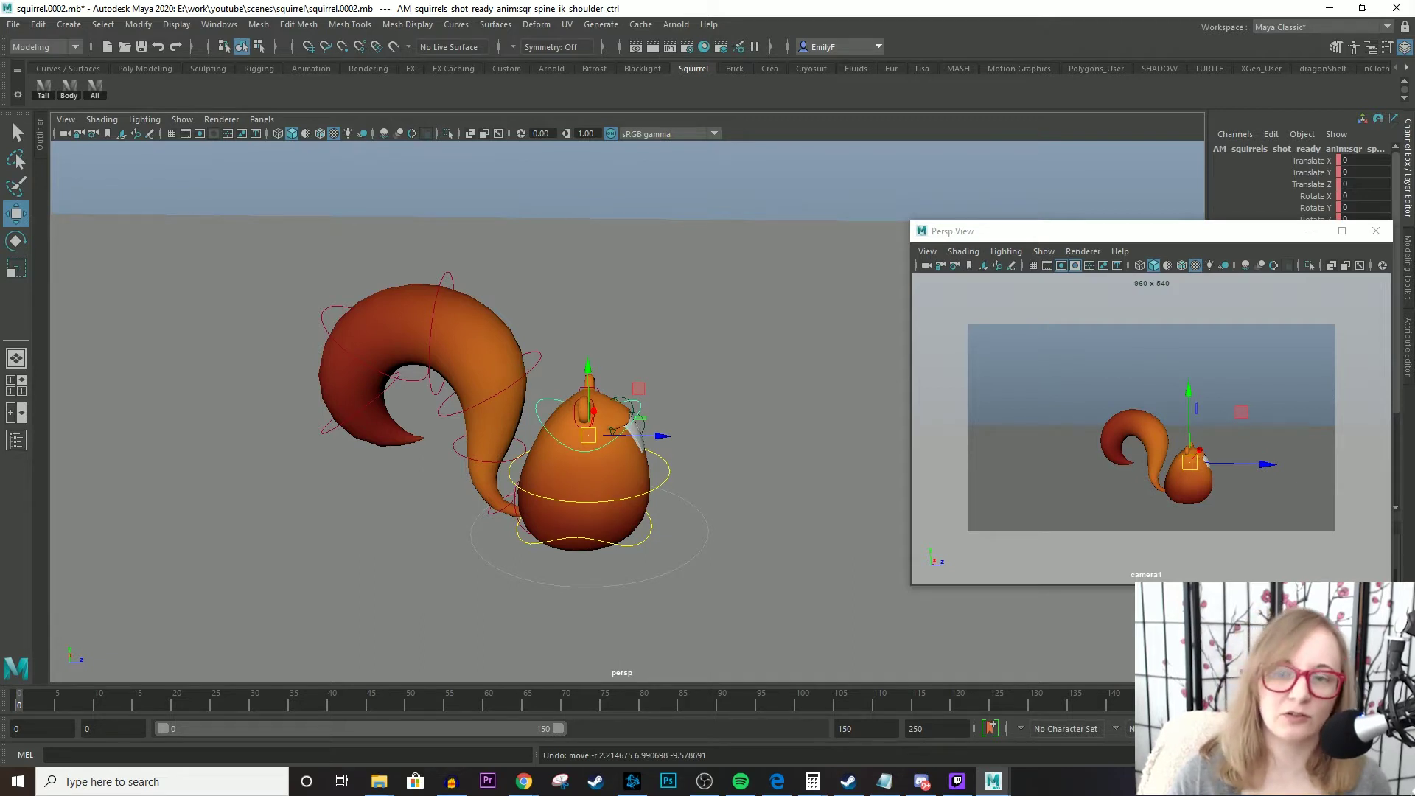
- Move the floating camera view clear of the Channel Box values and deselect the shoulder control
{"action": "right_click_drag", "start_coordinate": [627, 443], "coordinate": [671, 443], "text": "alt"}
{"action": "middle_click_drag", "start_coordinate": [626, 443], "coordinate": [673, 446], "text": "alt"}
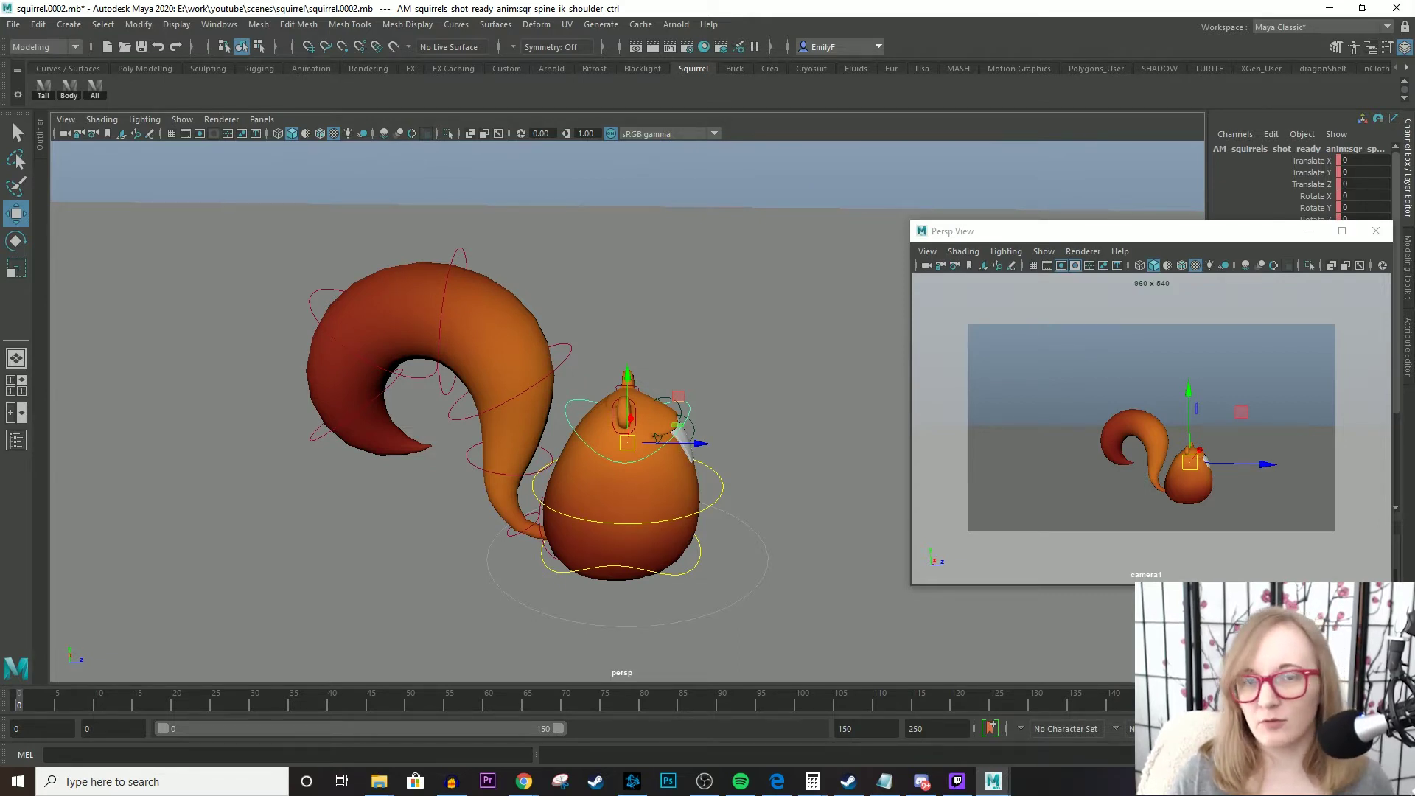
{"action": "left_click", "coordinate": [628, 378]}
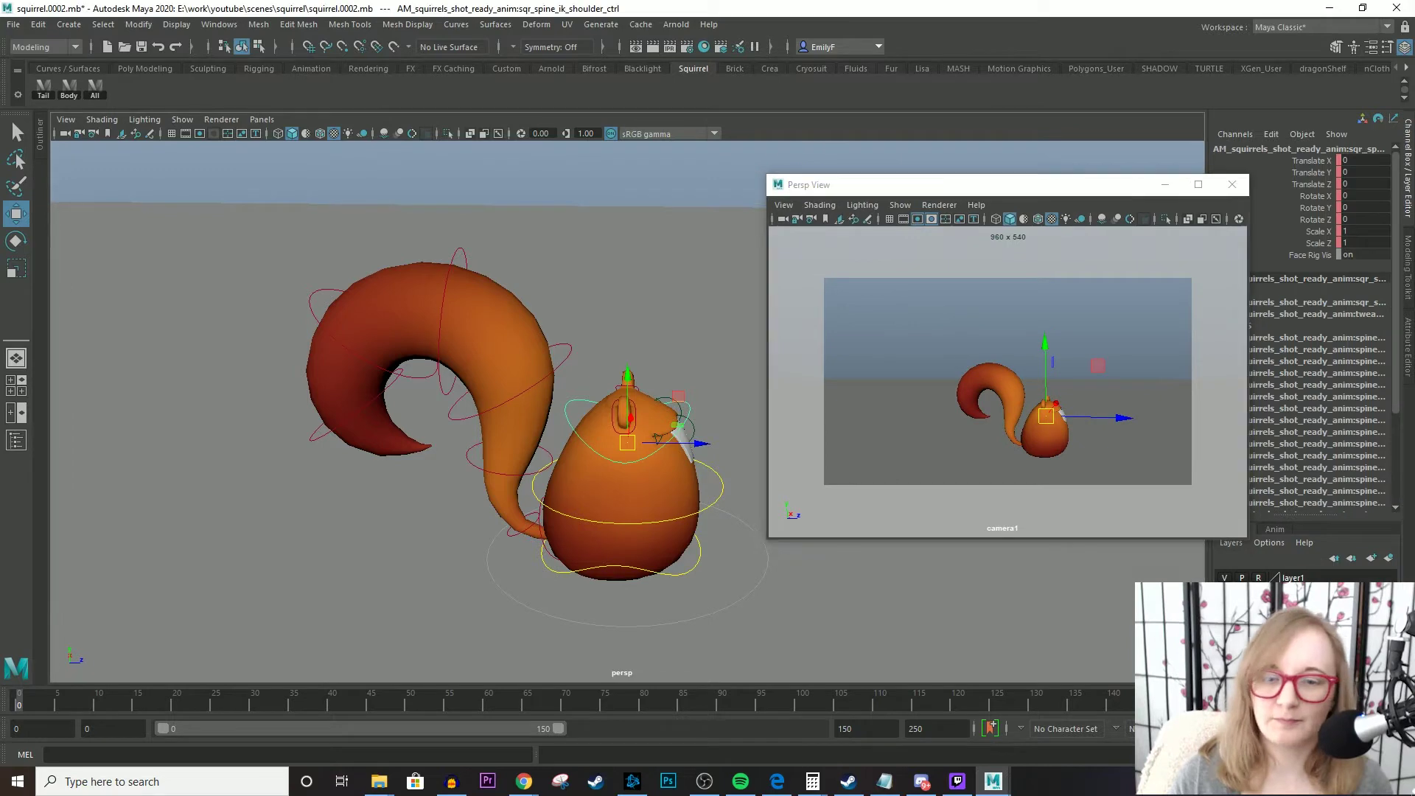
{"action": "left_click", "coordinate": [354, 508]}
{"action": "left_click_drag", "start_coordinate": [354, 509], "coordinate": [457, 493], "text": "alt"}
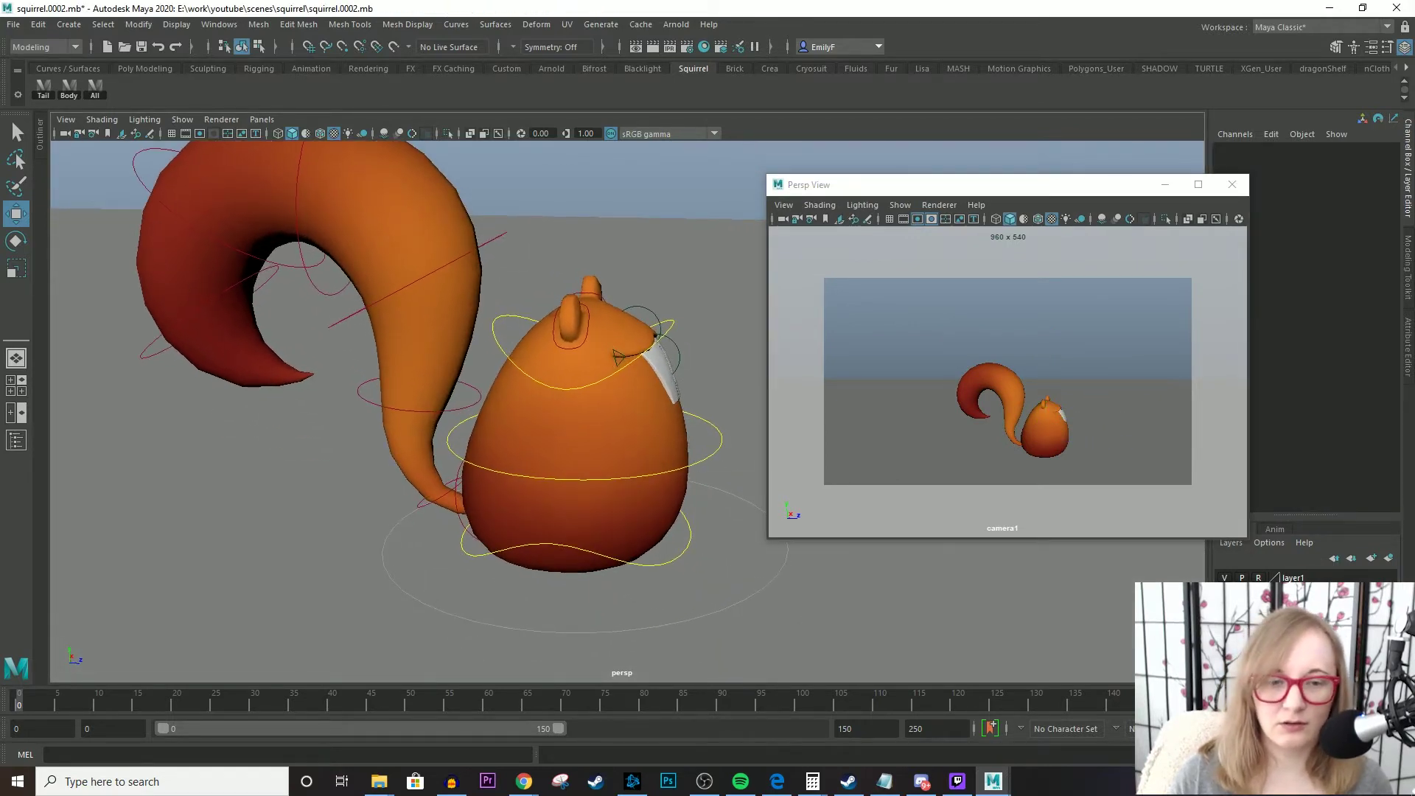
- Try moving the hip control, sqr_spine_ik_hip_ctrl, at the base of the body, and undo the move
{"action": "left_click", "coordinate": [560, 479]}
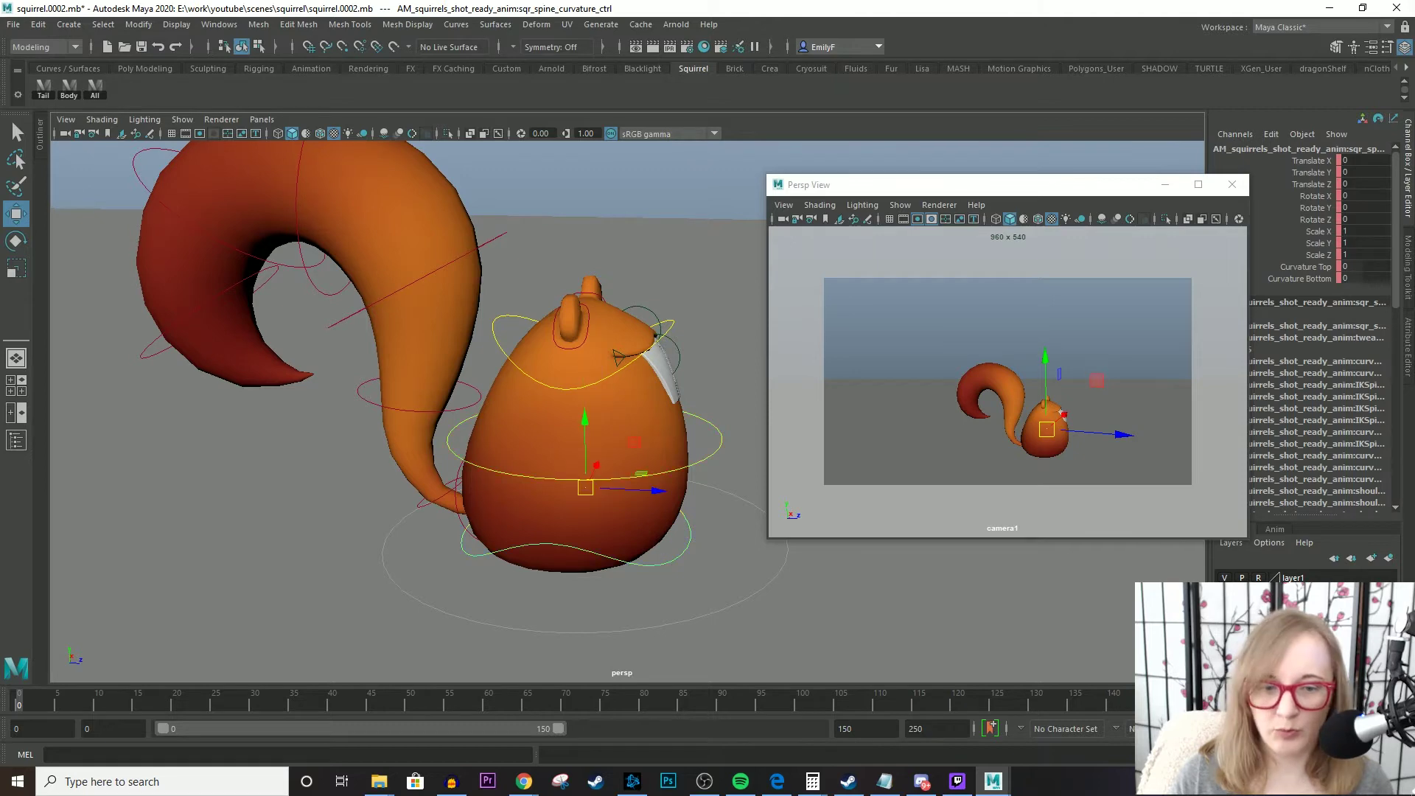
{"action": "left_click", "coordinate": [555, 544]}
{"action": "left_click_drag", "start_coordinate": [585, 487], "coordinate": [588, 441]}
{"action": "key", "text": "ctrl+z"}
{"action": "key", "text": "ctrl+z"}
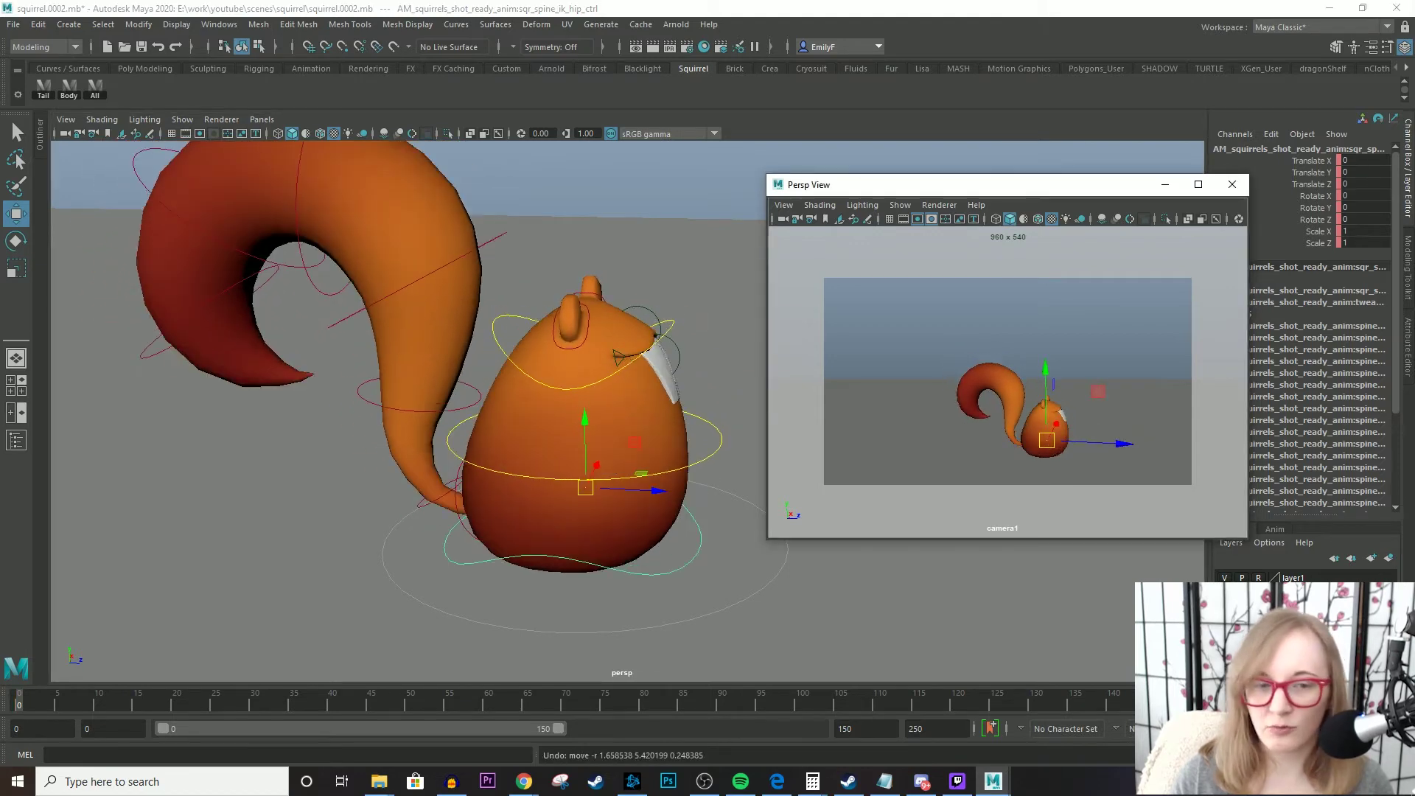
- Walk the selection through the spine controls from the hip control via sqr_spine_curvature_ctrl to sqr_spine_ik_shoulder_ctrl
{"action": "key", "text": "Up"}
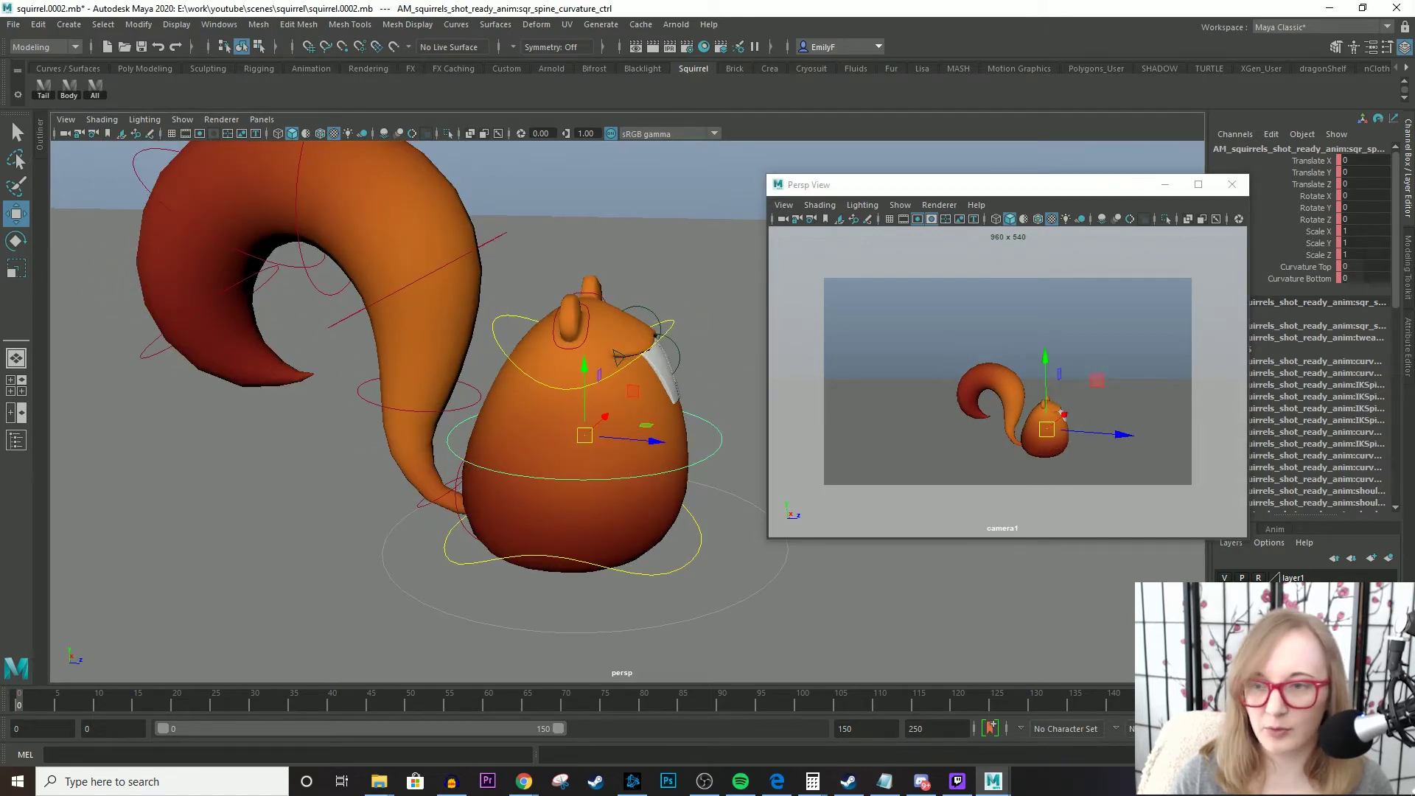
{"action": "key", "text": "Up"}
{"action": "key", "text": "Down"}
{"action": "key", "text": "Up"}
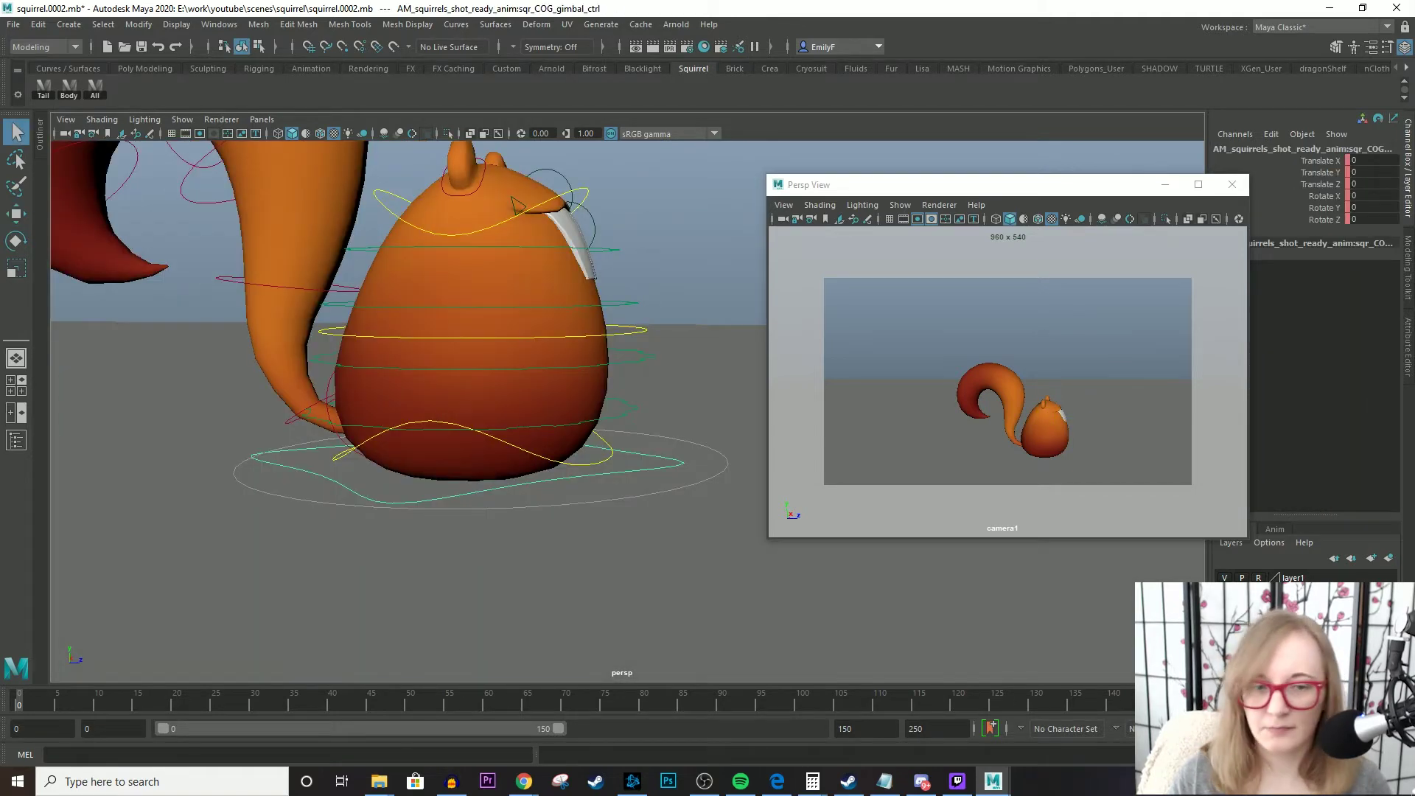
{"action": "key", "text": "w"}
{"action": "key", "text": "q"}
- Select the root control, sqr_root_ctrl, and turn on its Free Spine Controls attribute
{"action": "left_click", "coordinate": [726, 473]}
{"action": "left_click", "coordinate": [1312, 267]}
{"action": "left_click", "coordinate": [1319, 255]}
{"action": "middle_click_drag", "start_coordinate": [995, 597], "coordinate": [921, 597]}
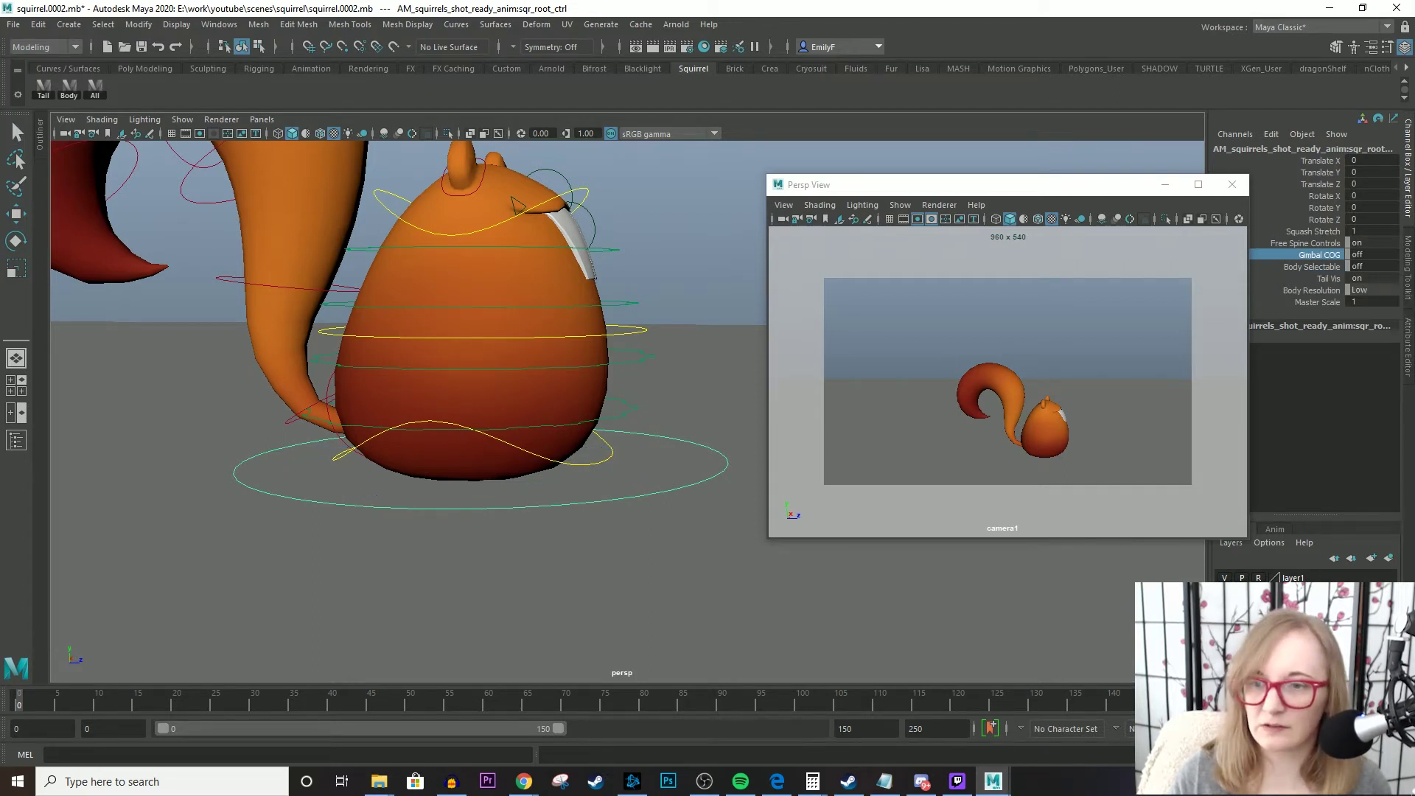
- Turn off Free Spine Controls on the root control, sqr_root_ctrl, by setting it to 0
{"action": "key", "text": "Up"}
{"action": "type", "text": "0"}
{"action": "key", "text": "Return"}
{"action": "left_click", "coordinate": [614, 527]}
{"action": "left_click_drag", "start_coordinate": [614, 498], "coordinate": [656, 610], "text": "alt"}
{"action": "middle_click_drag", "start_coordinate": [521, 226], "coordinate": [539, 233], "text": "alt"}
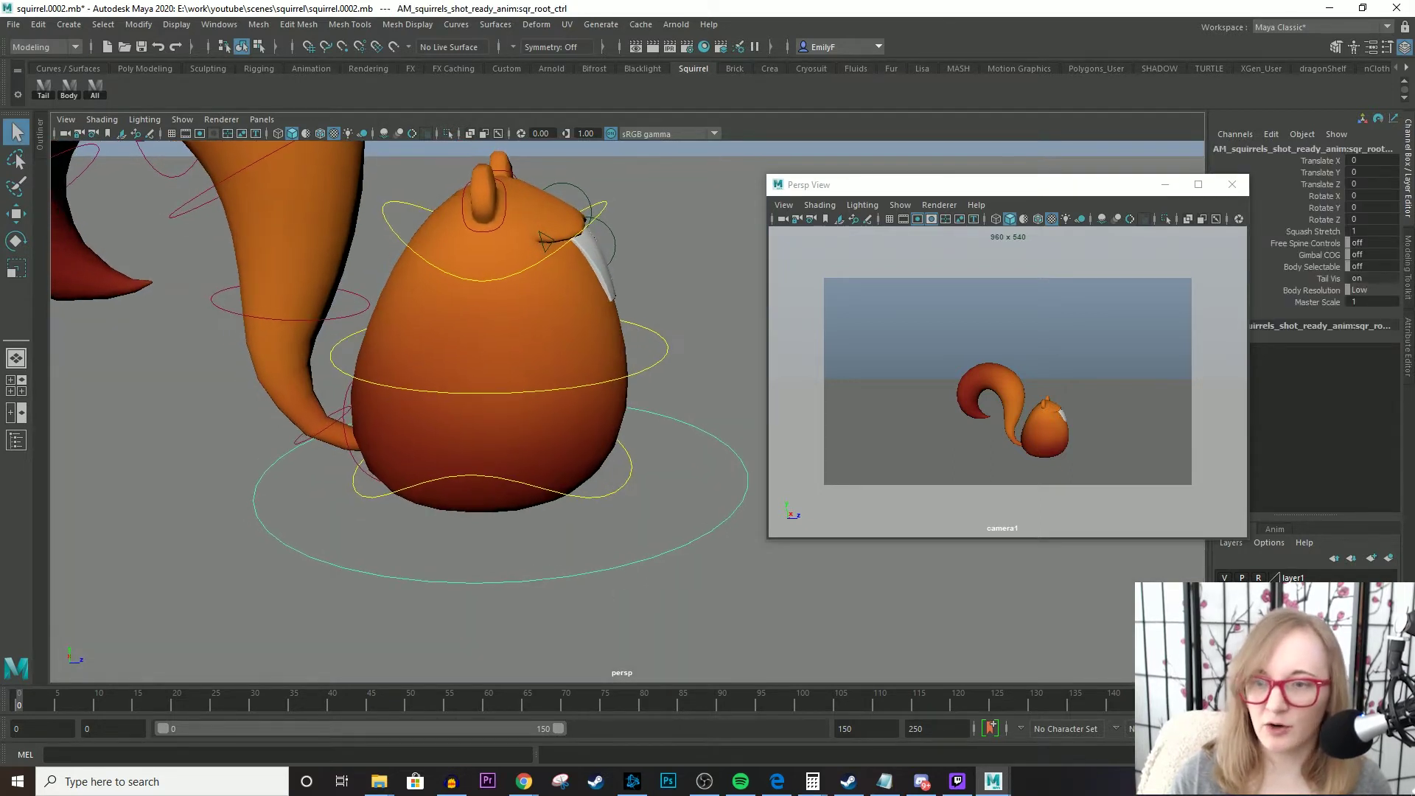
- Turn on Gimbal COG for the root control and select the extra control at the base, sqr_COG_gimbal_ctrl
{"action": "left_click", "coordinate": [1319, 255]}
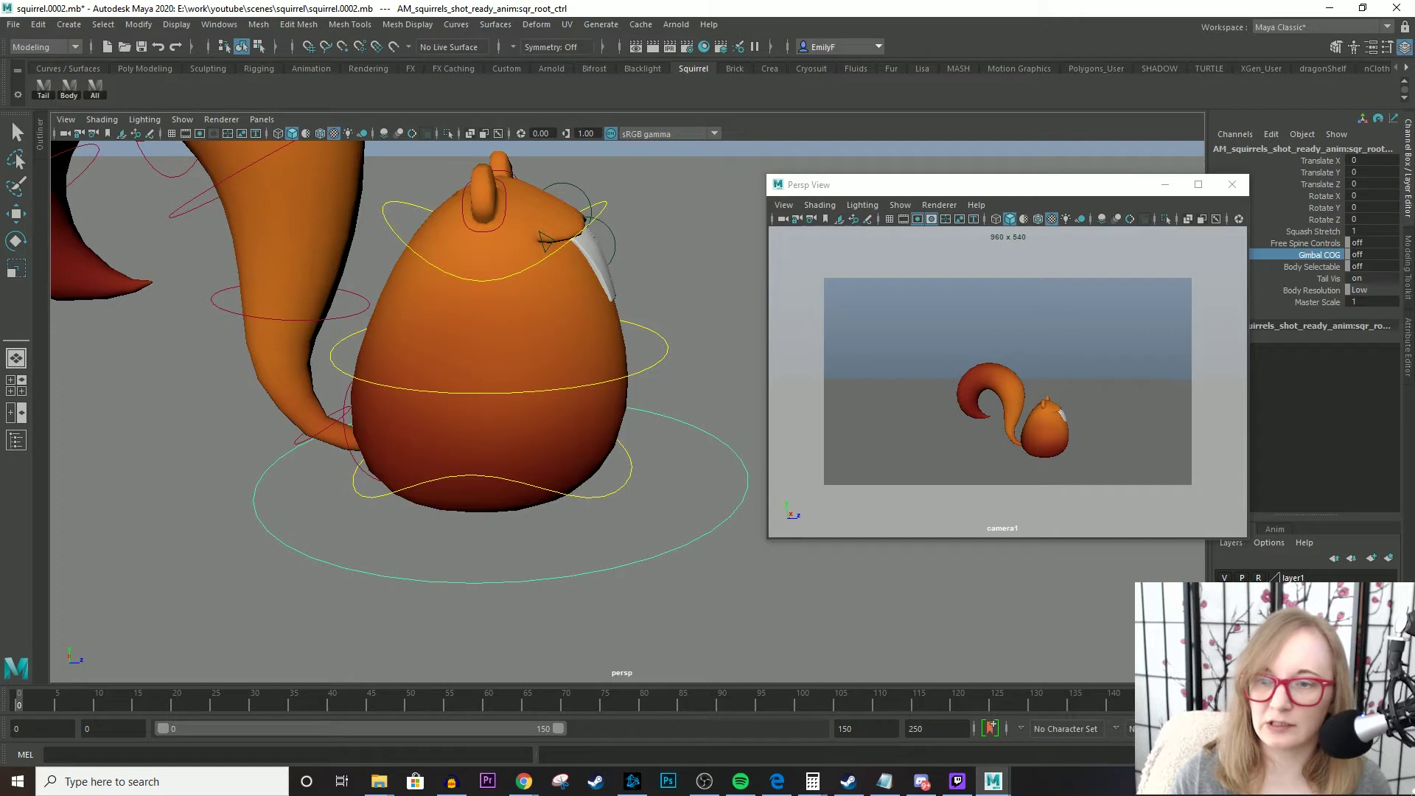
{"action": "middle_click_drag", "start_coordinate": [693, 413], "coordinate": [737, 413]}
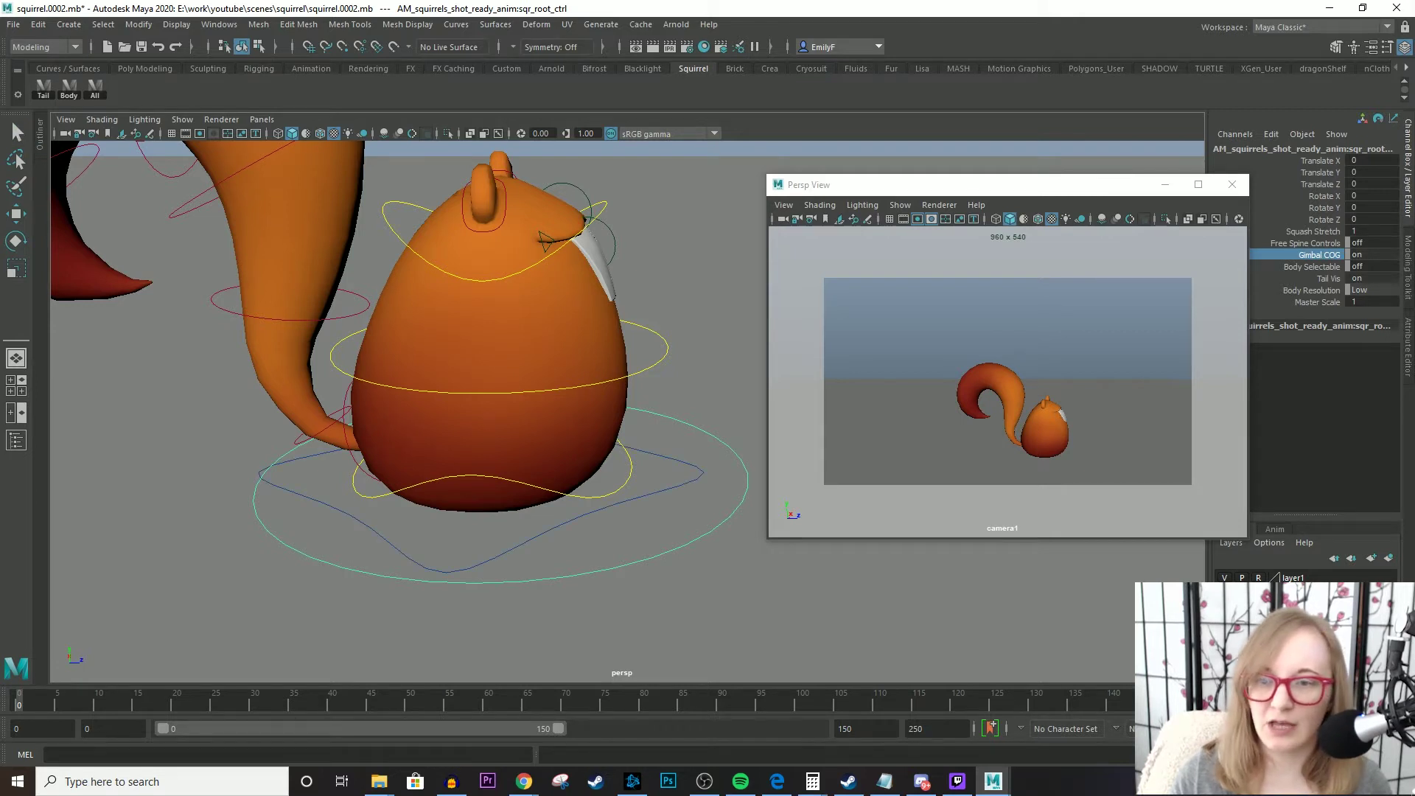
{"action": "left_click_drag", "start_coordinate": [664, 412], "coordinate": [659, 411], "text": "alt"}
{"action": "left_click_drag", "start_coordinate": [502, 531], "coordinate": [546, 562], "text": "shift"}
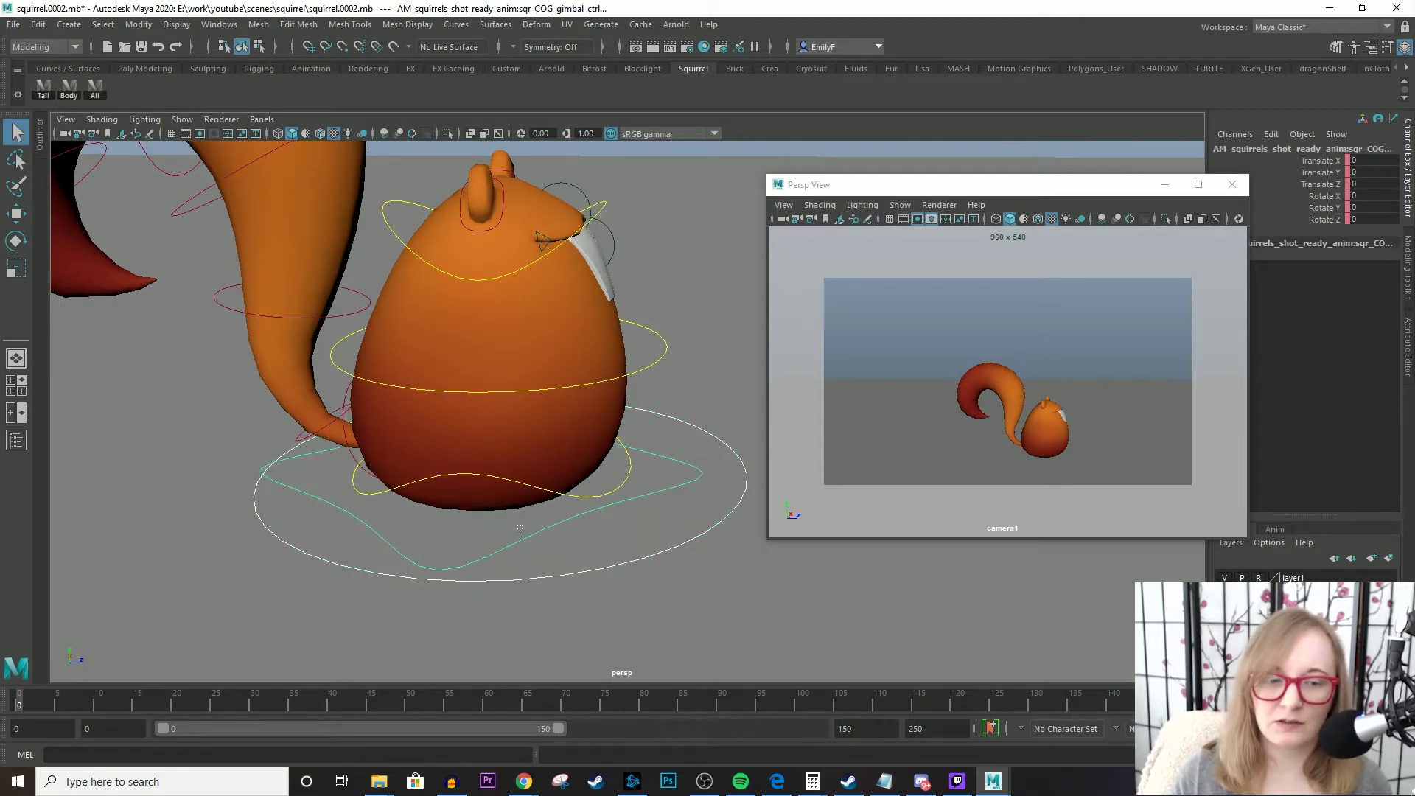
- Try moving the squirrel with the COG gimbal control, and undo the move
{"action": "scroll", "coordinate": [519, 528], "scroll_direction": "down", "scroll_amount": 3}
{"action": "key", "text": "w"}
{"action": "left_click_drag", "start_coordinate": [548, 479], "coordinate": [498, 444]}
{"action": "key", "text": "ctrl+z"}
{"action": "key", "text": "ctrl+z"}
{"action": "key", "text": "q"}
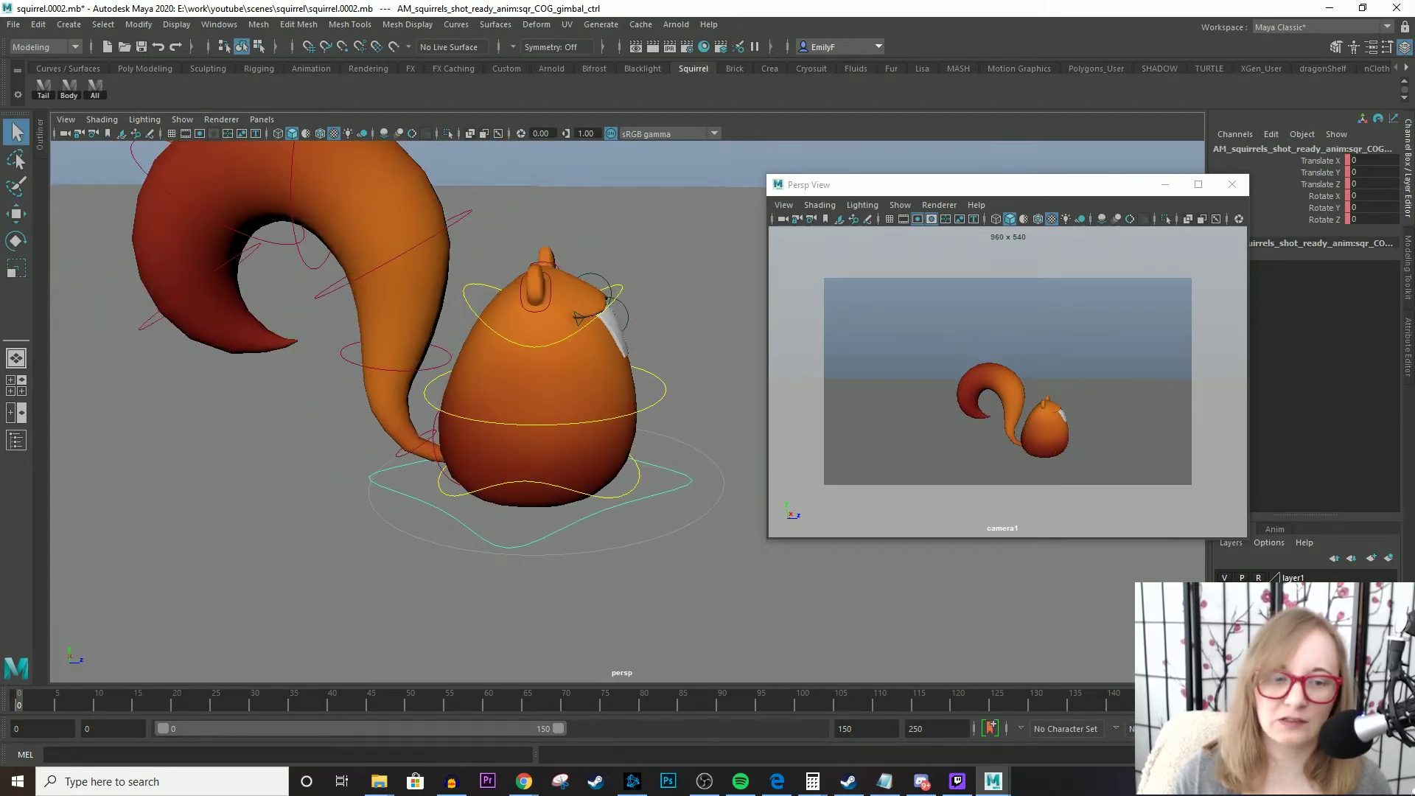
{"action": "left_click", "coordinate": [525, 482]}
{"action": "key", "text": "w"}
{"action": "left_click_drag", "start_coordinate": [545, 366], "coordinate": [546, 332]}
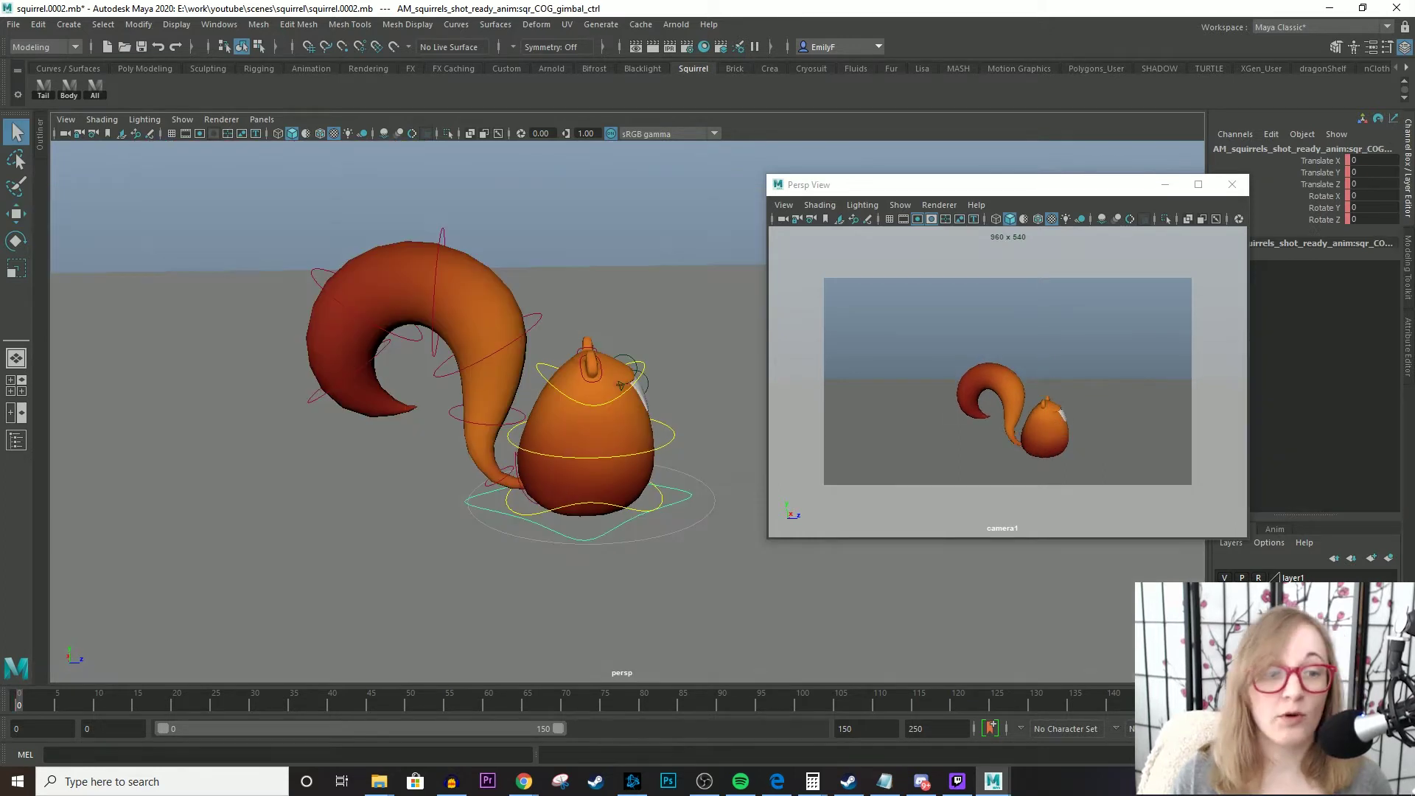
- Deselect the COG gimbal control and open the Outliner beside the working viewport
{"action": "middle_click_drag", "start_coordinate": [545, 413], "coordinate": [564, 464], "text": "alt"}
{"action": "left_click_drag", "start_coordinate": [634, 368], "coordinate": [663, 367], "text": "alt"}
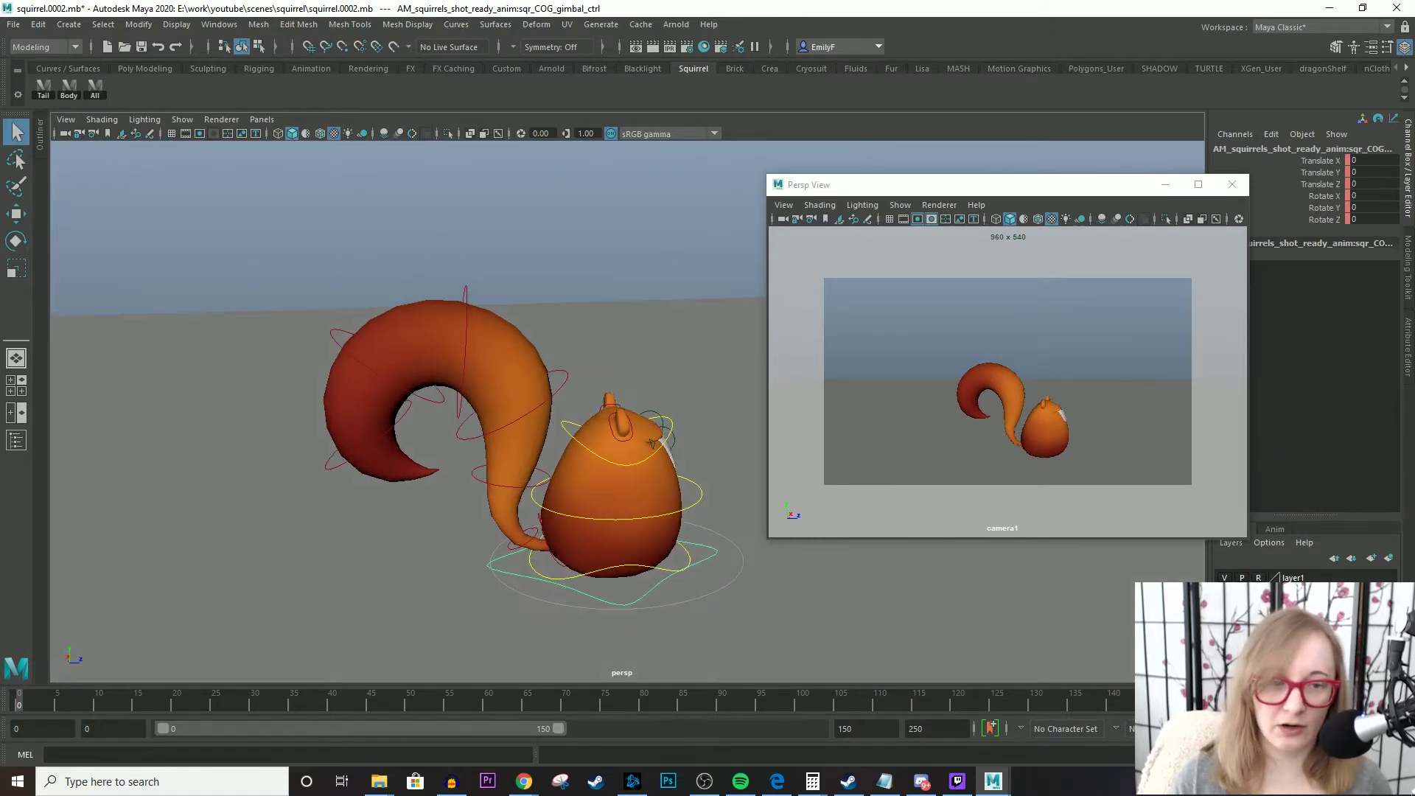
{"action": "left_click", "coordinate": [693, 362]}
{"action": "middle_click_drag", "start_coordinate": [664, 398], "coordinate": [651, 330], "text": "alt"}
{"action": "right_click_drag", "start_coordinate": [651, 331], "coordinate": [684, 330], "text": "alt"}
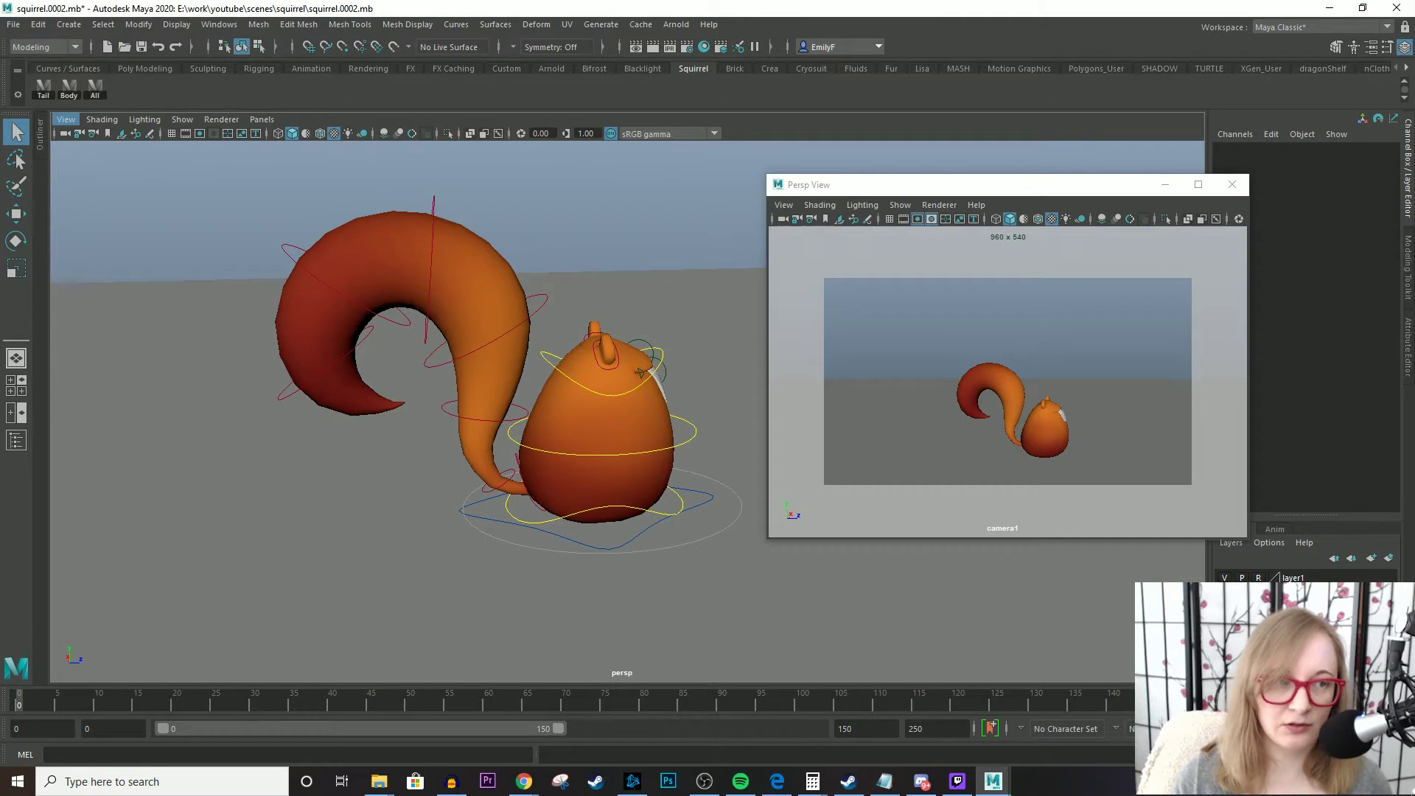
{"action": "double_click", "coordinate": [40, 133]}
{"action": "key", "text": "Escape"}
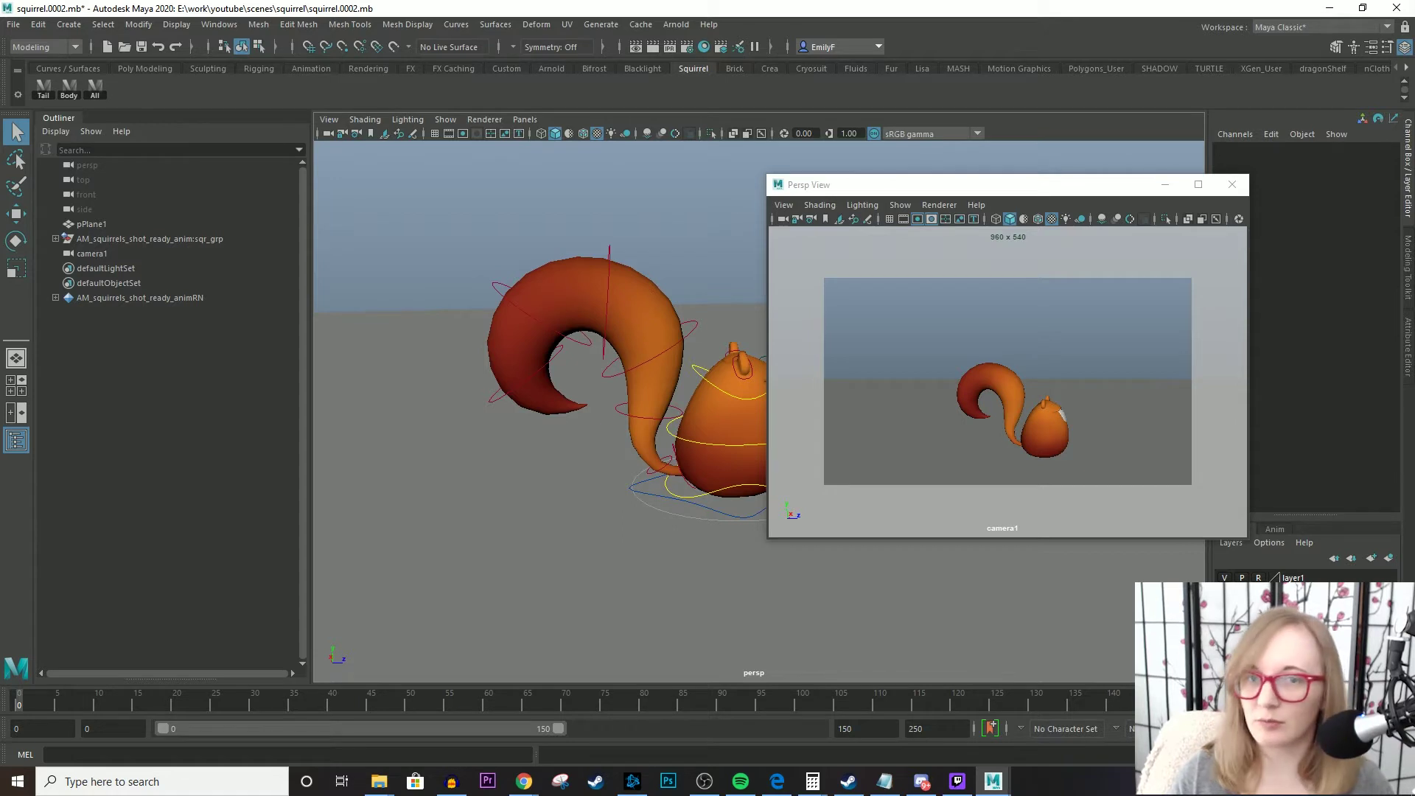
- Turn off Tail Vis on the root control, sqr_root_ctrl, to hide the squirrel's tail
{"action": "middle_click_drag", "start_coordinate": [664, 443], "coordinate": [575, 511], "text": "alt"}
{"action": "right_click_drag", "start_coordinate": [575, 511], "coordinate": [612, 510], "text": "alt"}
{"action": "middle_click_drag", "start_coordinate": [612, 511], "coordinate": [650, 477], "text": "alt"}
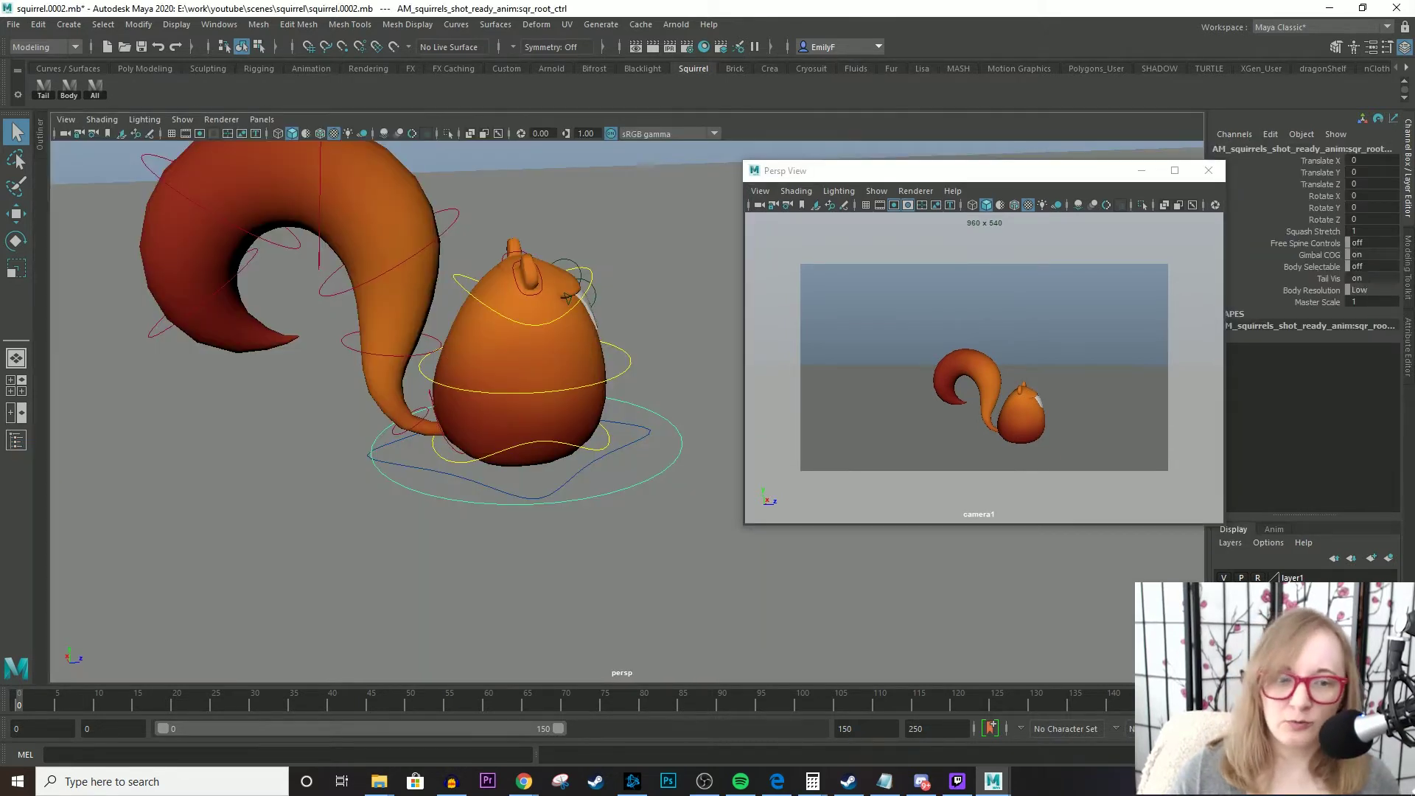
{"action": "mouse_move", "coordinate": [590, 442]}
{"action": "left_mouse_down", "text": "alt"}
{"action": "mouse_move", "coordinate": [634, 472]}
{"action": "mouse_move", "coordinate": [616, 446]}
{"action": "left_mouse_up", "text": "alt"}
{"action": "left_click_drag", "start_coordinate": [615, 315], "coordinate": [603, 321], "text": "alt"}
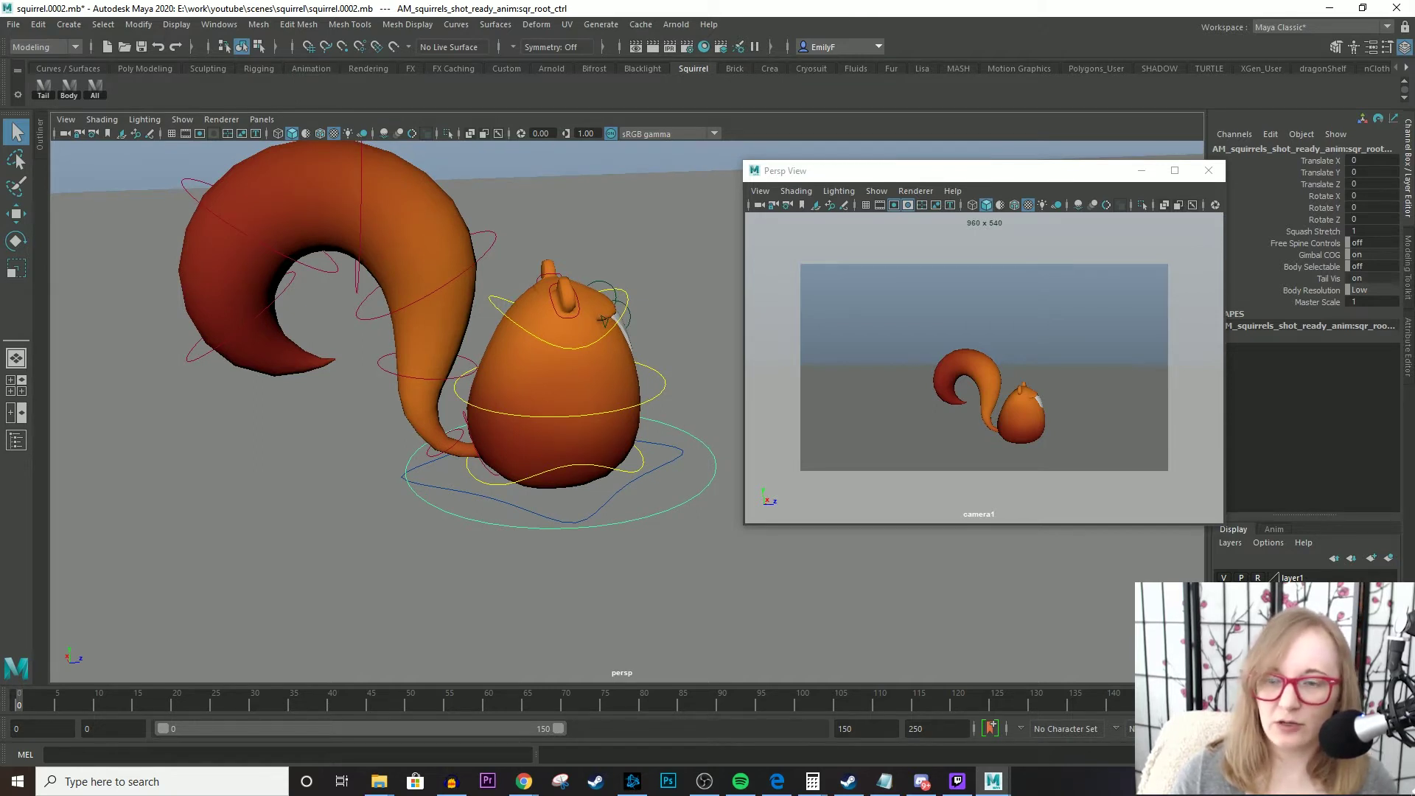
{"action": "left_click", "coordinate": [1328, 279]}
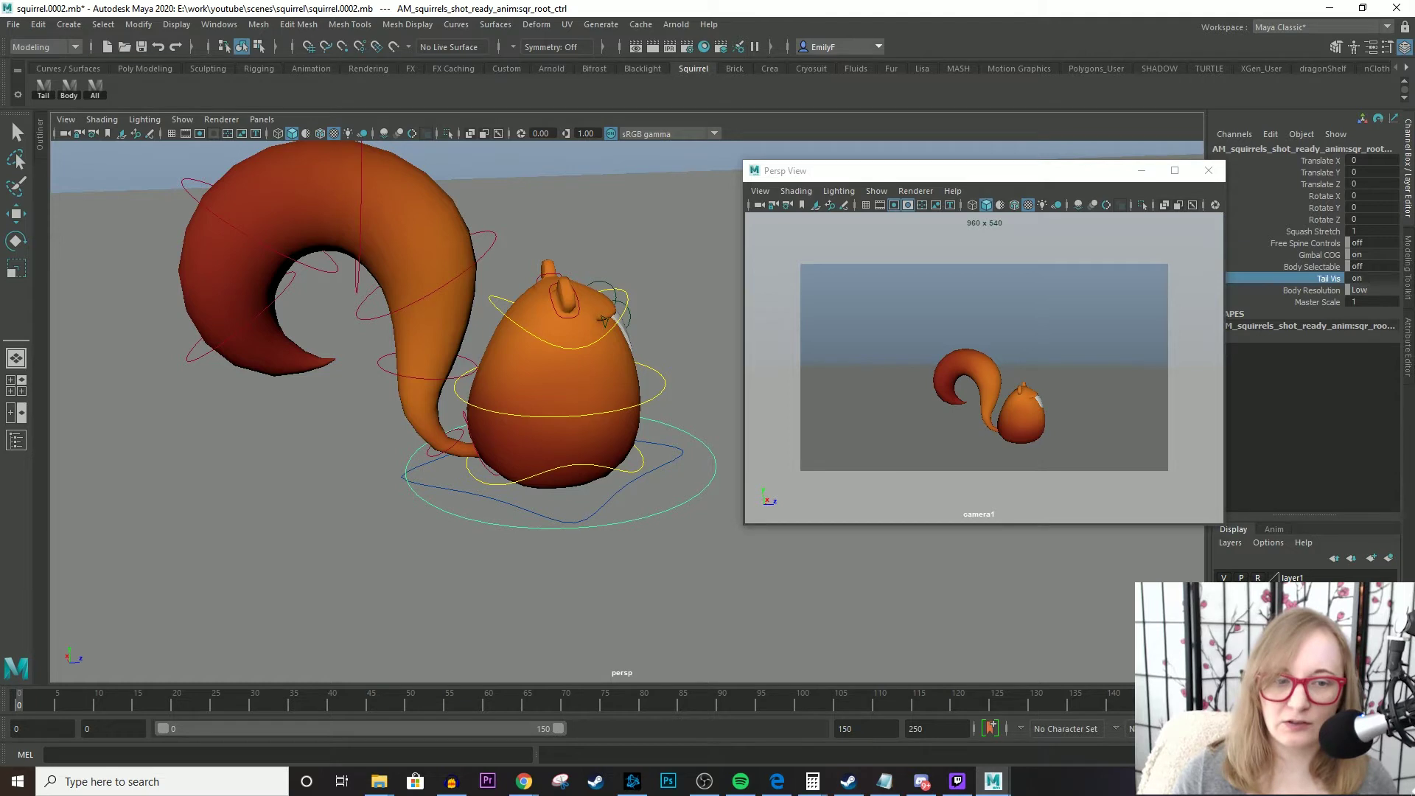
{"action": "middle_click_drag", "start_coordinate": [811, 590], "coordinate": [738, 589]}
{"action": "left_click_drag", "start_coordinate": [603, 320], "coordinate": [467, 368], "text": "alt"}
{"action": "middle_click_drag", "start_coordinate": [467, 367], "coordinate": [539, 363], "text": "alt"}
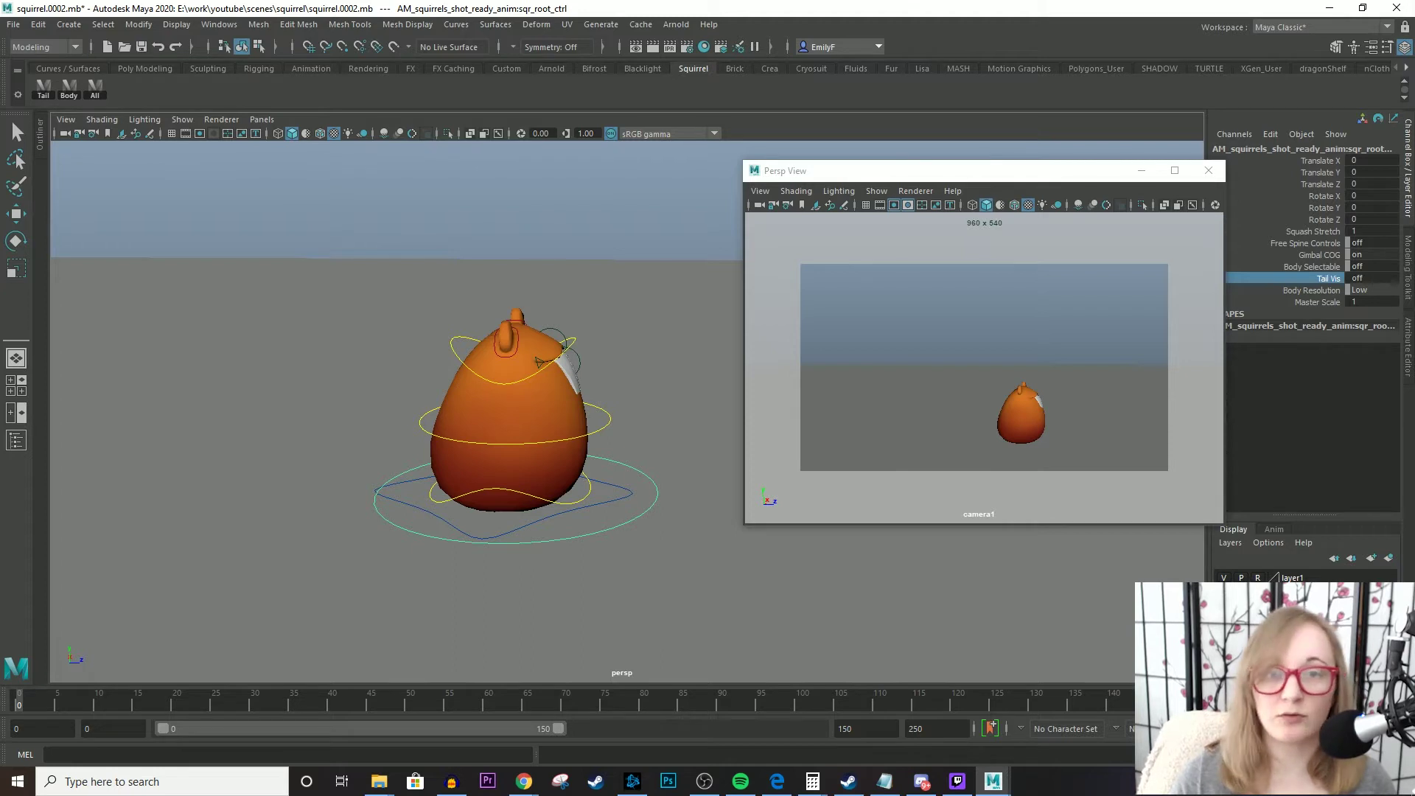
- Block the squirrel's hops into the shot with the COG gimbal control and turn it toward the camera with Rotate Y at -55.226
{"action": "key", "text": "alt+v"}
{"action": "key", "text": "alt+v"}
{"action": "key", "text": "alt+shift+v"}
{"action": "scroll", "coordinate": [539, 413], "scroll_direction": "up", "scroll_amount": 1}
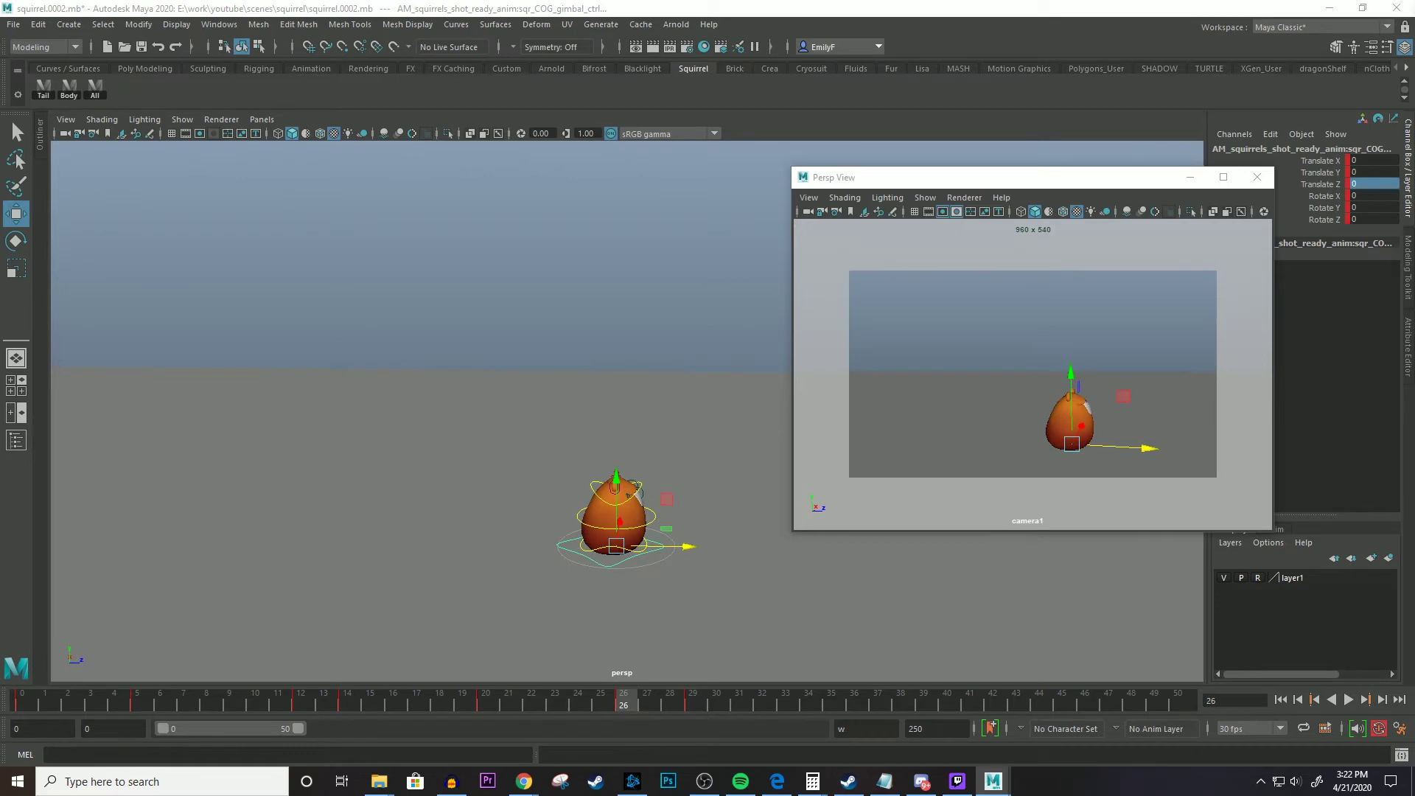
{"action": "key", "text": "Escape"}
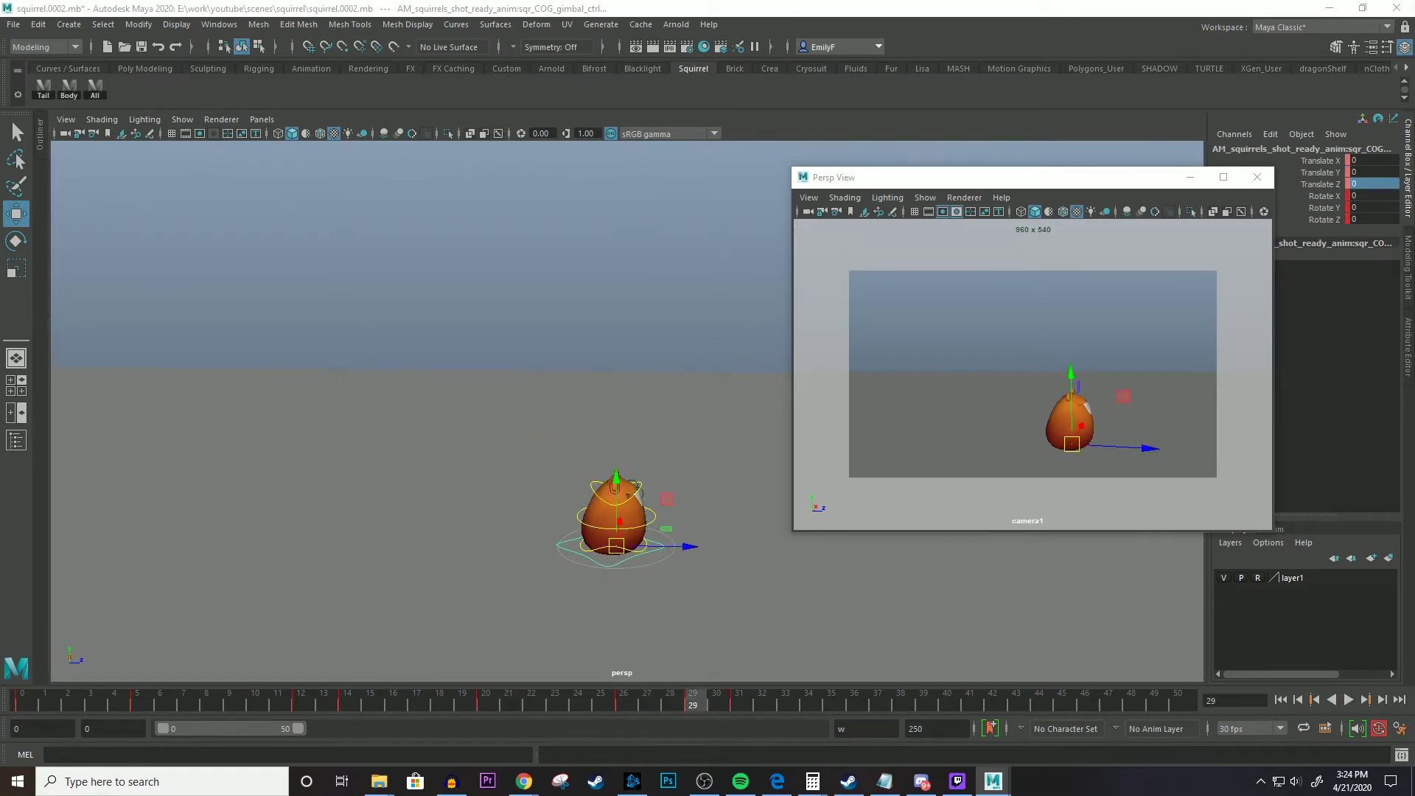
{"action": "key", "text": "e"}
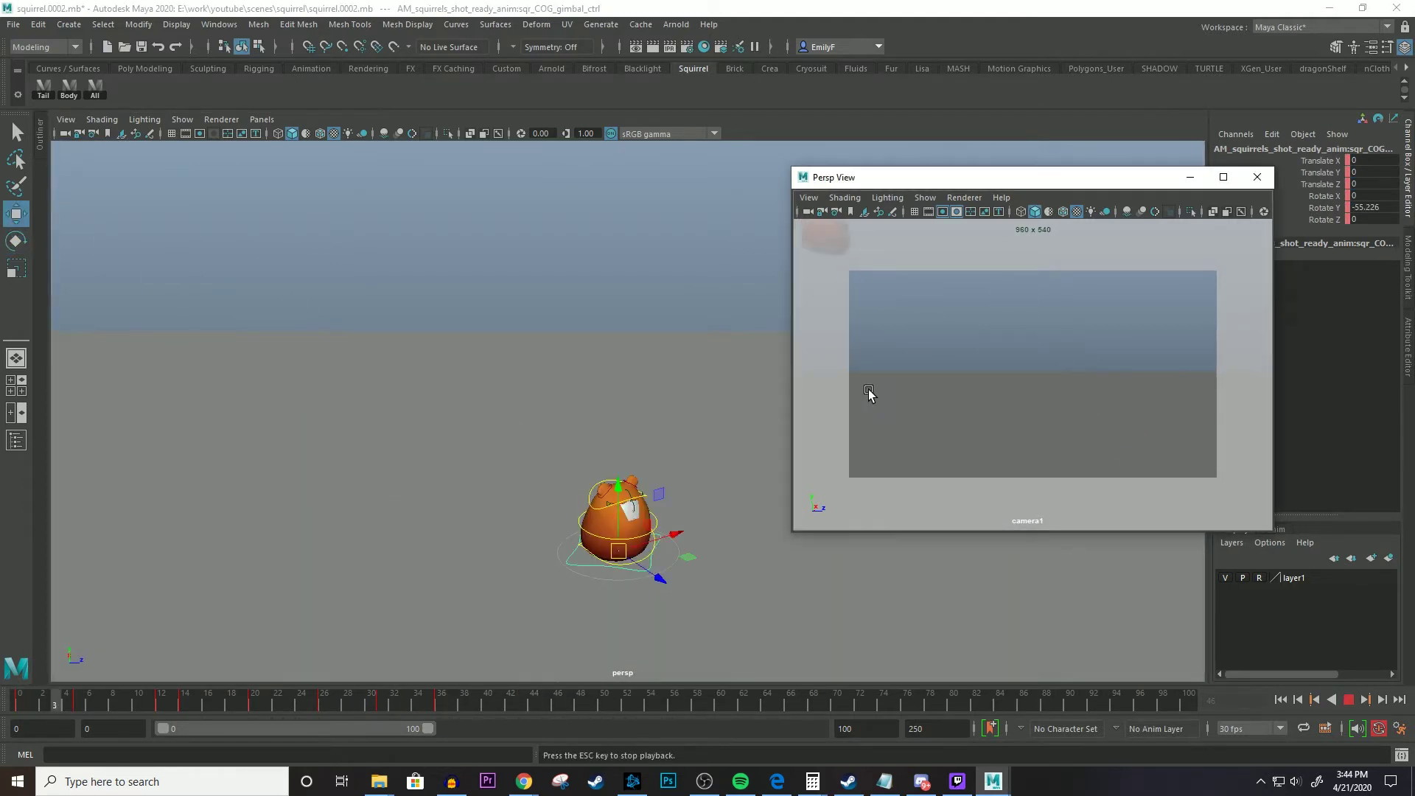
- Scrub and play back the squirrel's turn toward the camera to check its timing
{"action": "left_click_drag", "start_coordinate": [299, 671], "coordinate": [401, 697]}
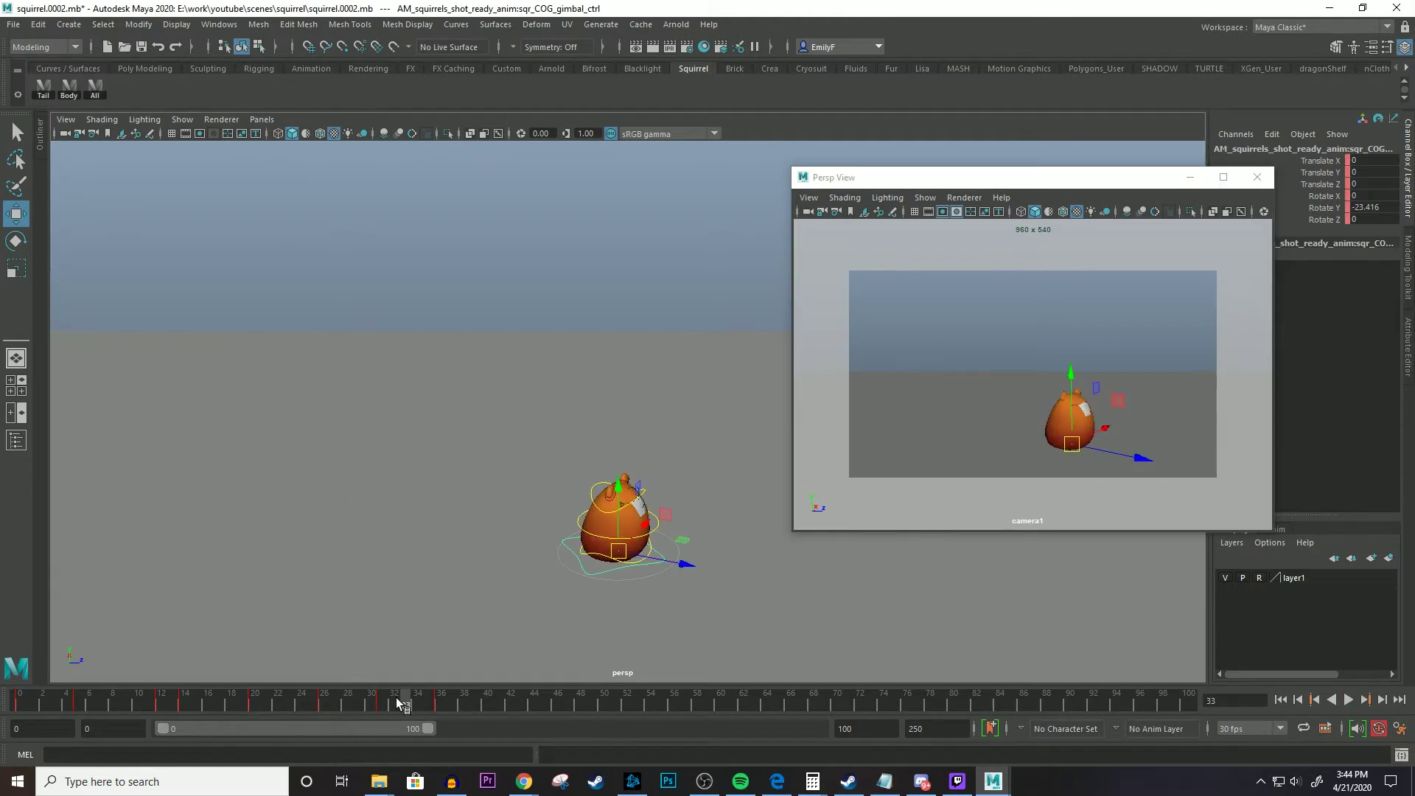
{"action": "left_click_drag", "start_coordinate": [631, 400], "coordinate": [590, 431], "text": "alt"}
{"action": "right_click_drag", "start_coordinate": [590, 432], "coordinate": [728, 470], "text": "alt"}
{"action": "left_click_drag", "start_coordinate": [728, 471], "coordinate": [737, 413], "text": "alt"}
{"action": "left_click", "coordinate": [841, 486]}
{"action": "key", "text": "alt+v"}
- Try moving the squirrel forward with the COG gimbal control, undo the move, and play back the animation
{"action": "key", "text": "alt+v"}
- Key the COG gimbal control's turned pose at frame 48 and set its Rotate Y to 0 further along the timeline
{"action": "left_click_drag", "start_coordinate": [407, 704], "coordinate": [581, 701]}
{"action": "key", "text": "s"}
{"action": "left_click_drag", "start_coordinate": [627, 472], "coordinate": [590, 501], "text": "alt"}
{"action": "left_click_drag", "start_coordinate": [581, 701], "coordinate": [722, 700]}
{"action": "key", "text": "e"}
{"action": "left_click", "coordinate": [1373, 208]}
{"action": "type", "text": "0"}
{"action": "key", "text": "Return"}
{"action": "key", "text": "w"}
{"action": "left_click_drag", "start_coordinate": [592, 543], "coordinate": [649, 544]}
{"action": "key", "text": "ctrl+z"}
- Key the squirrel's forward moves along Z with the COG gimbal control after the turn, and show its curves in the Graph Editor
{"action": "key", "text": "ctrl+z"}
{"action": "key", "text": "alt+v"}
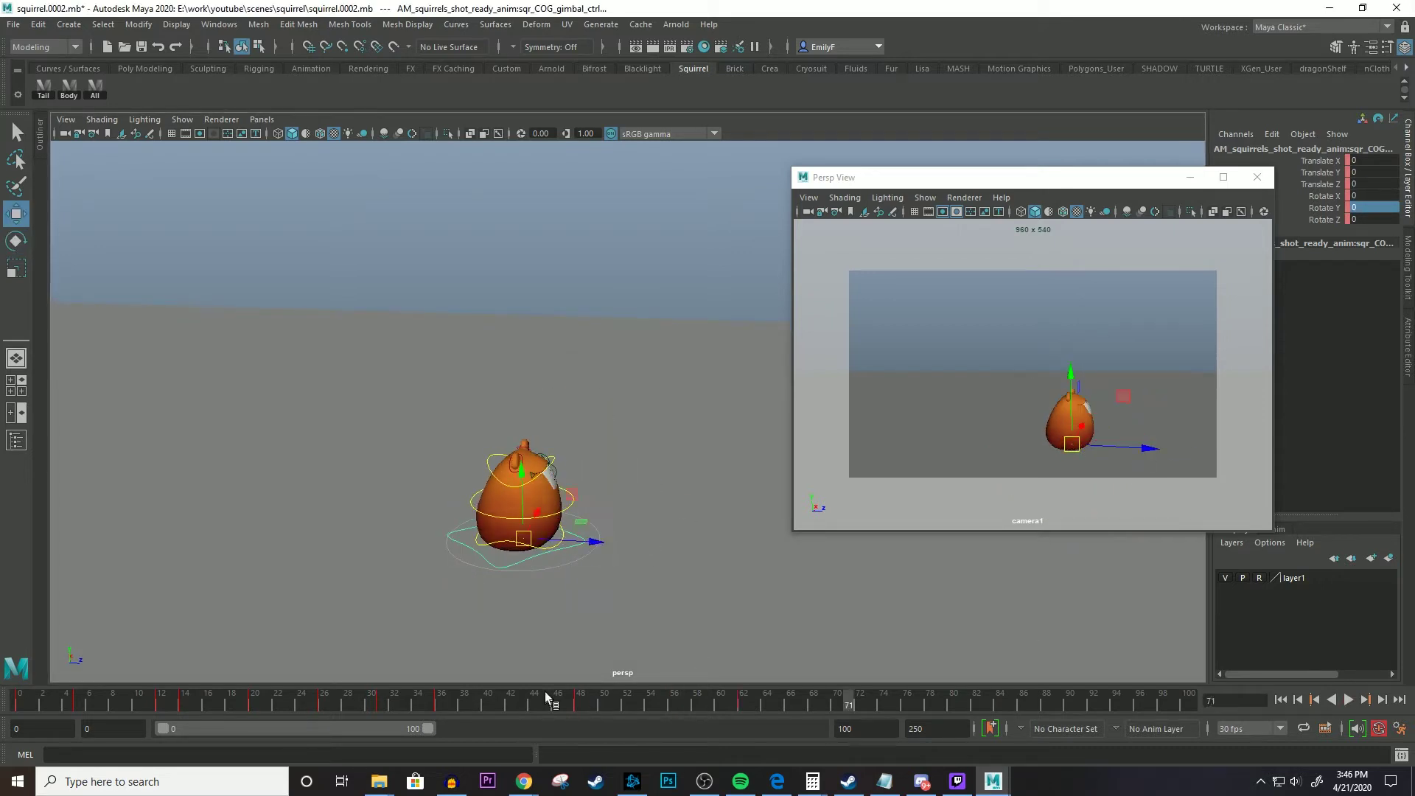
{"action": "left_click_drag", "start_coordinate": [550, 698], "coordinate": [671, 704]}
{"action": "left_click", "coordinate": [763, 700]}
{"action": "key", "text": "s"}
{"action": "left_click", "coordinate": [672, 701]}
{"action": "left_click_drag", "start_coordinate": [598, 542], "coordinate": [645, 545]}
{"action": "left_click_drag", "start_coordinate": [674, 700], "coordinate": [767, 700]}
{"action": "key", "text": "ctrl+z"}
{"action": "left_click", "coordinate": [1190, 177]}
{"action": "left_click_drag", "start_coordinate": [738, 487], "coordinate": [737, 457], "text": "alt"}
{"action": "mouse_move", "coordinate": [765, 700]}
{"action": "left_mouse_down"}
{"action": "mouse_move", "coordinate": [674, 702]}
{"action": "mouse_move", "coordinate": [765, 702]}
{"action": "left_mouse_up"}
{"action": "left_click_drag", "start_coordinate": [675, 702], "coordinate": [765, 700]}
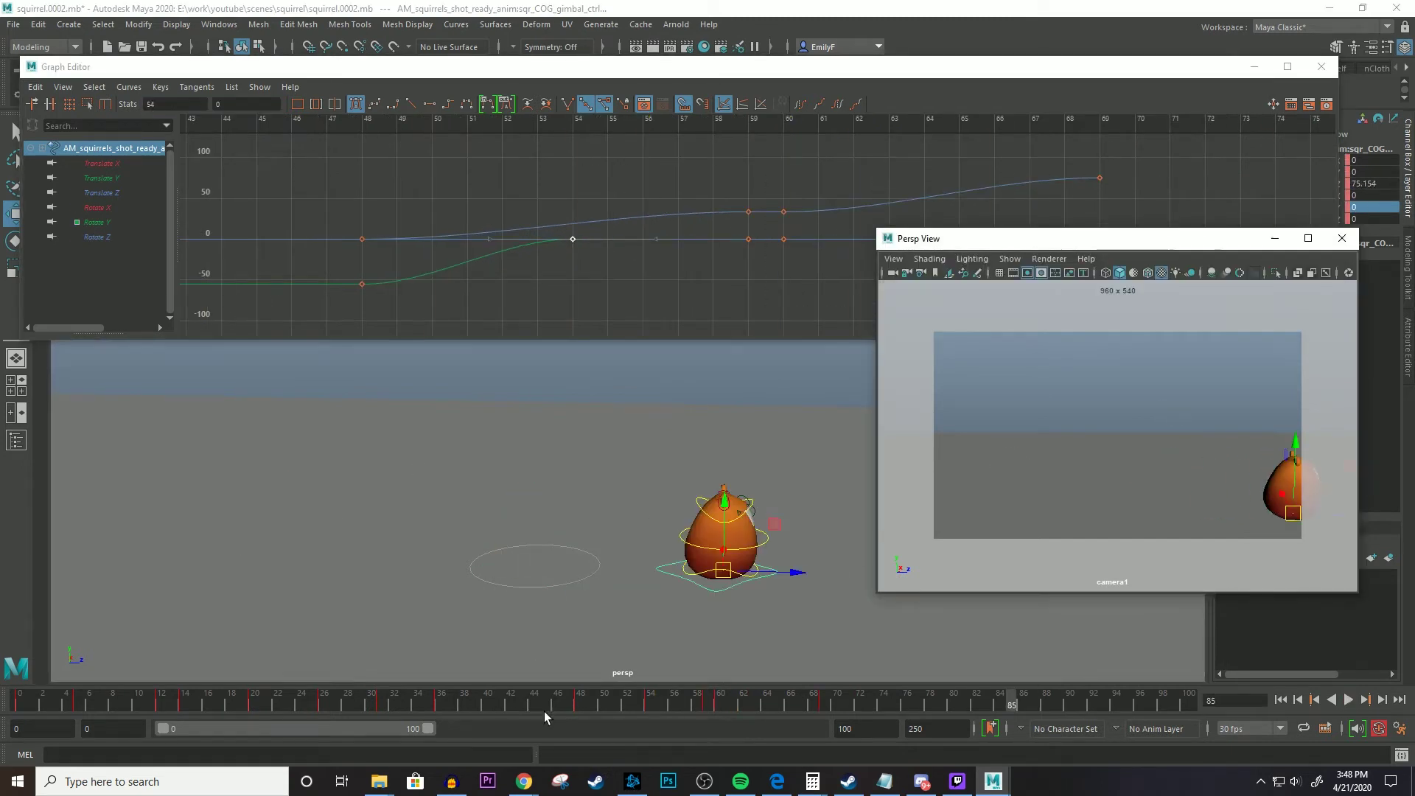
- Retime the forward-move keys in the Graph Editor to end at frame 74, and set the first move's Translate Z to 47.91
{"action": "left_click_drag", "start_coordinate": [650, 161], "coordinate": [1096, 311]}
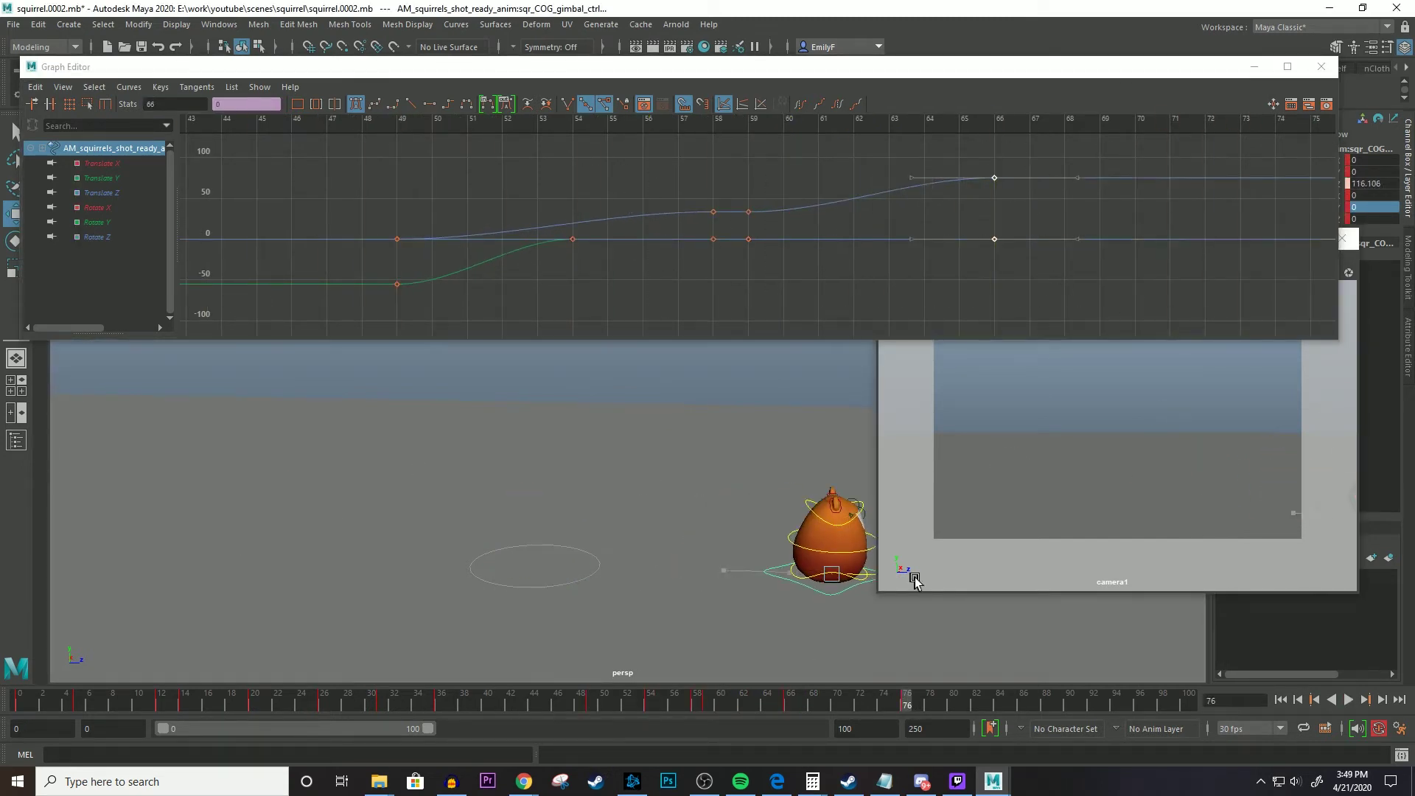
{"action": "left_click", "coordinate": [1124, 437]}
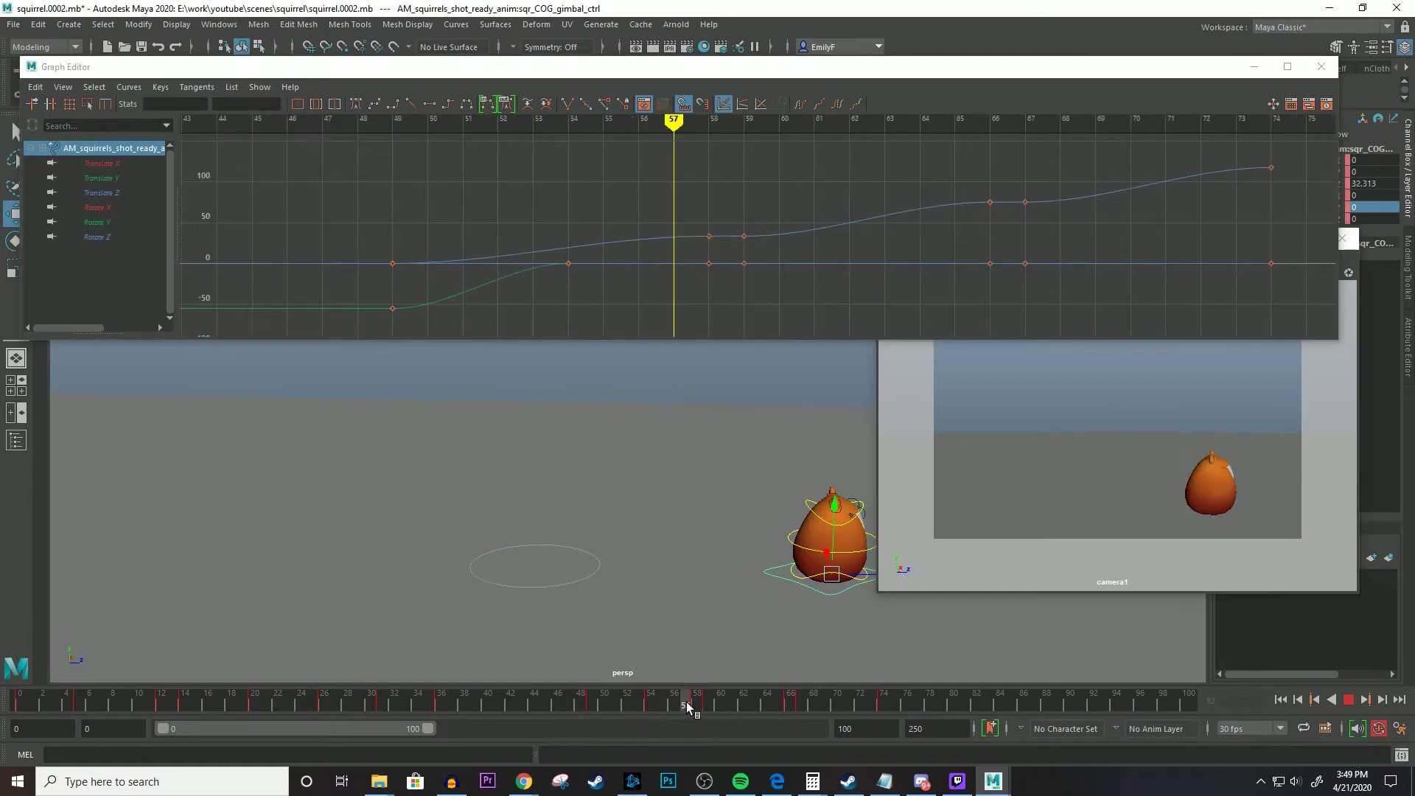
{"action": "left_click_drag", "start_coordinate": [685, 700], "coordinate": [698, 707]}
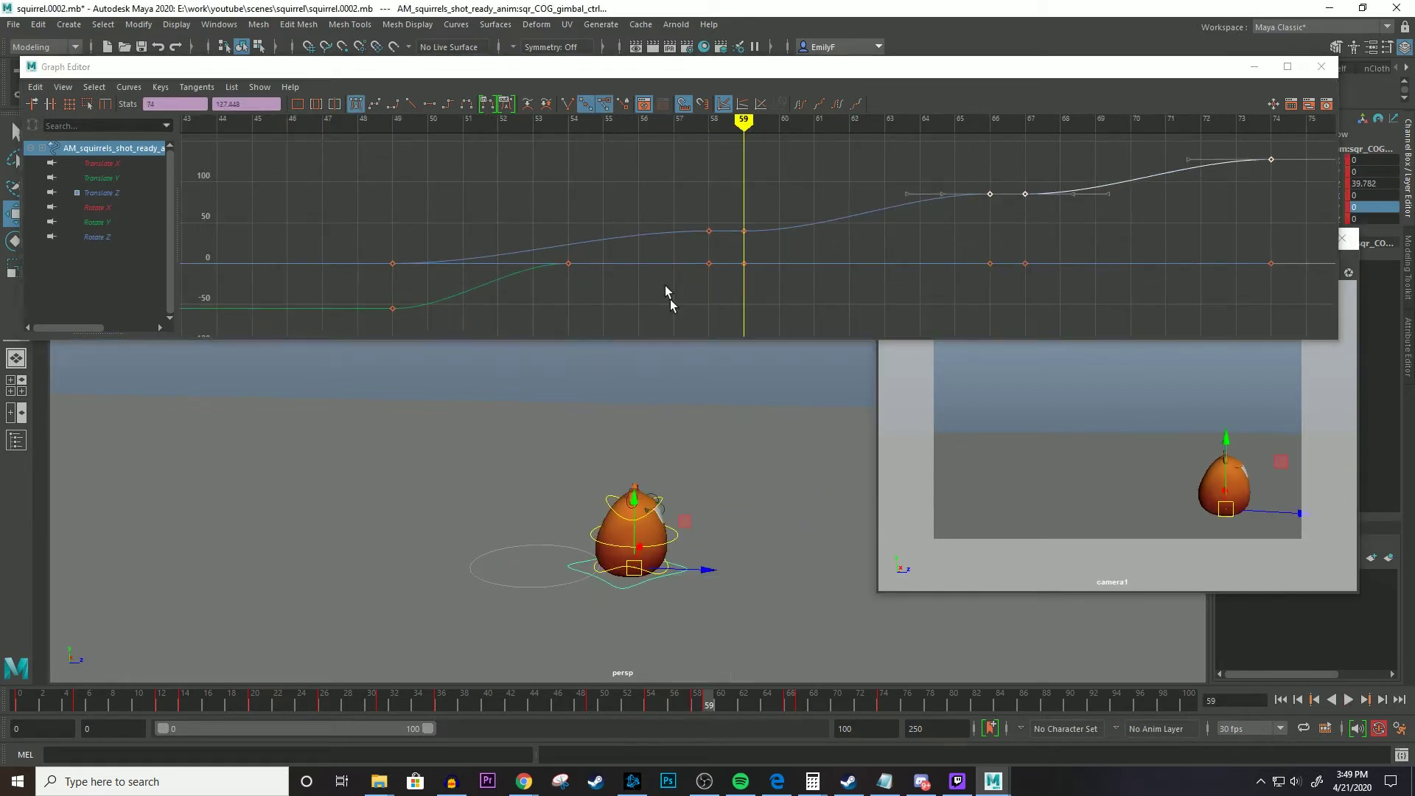
{"action": "left_click", "coordinate": [1139, 468]}
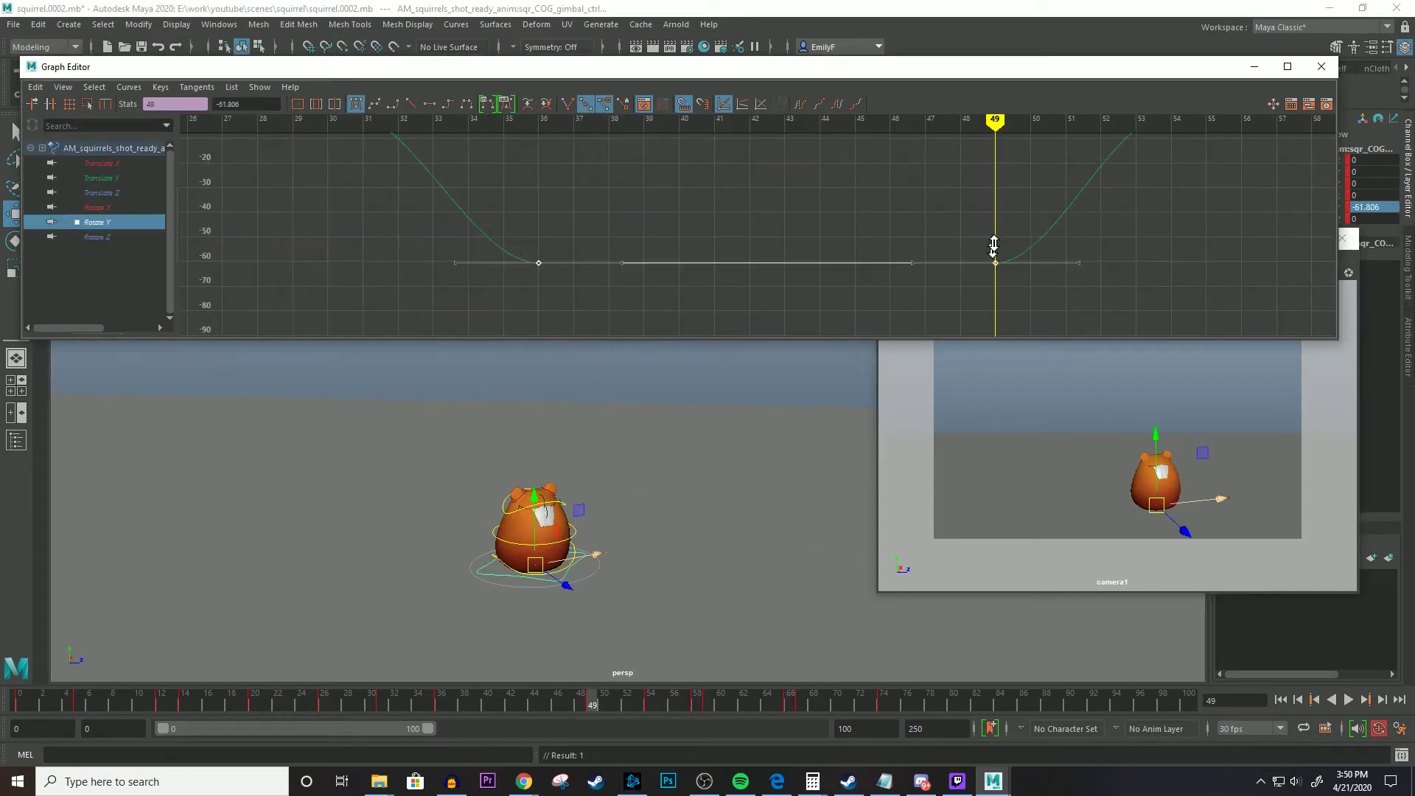
{"action": "left_click", "coordinate": [1142, 426]}
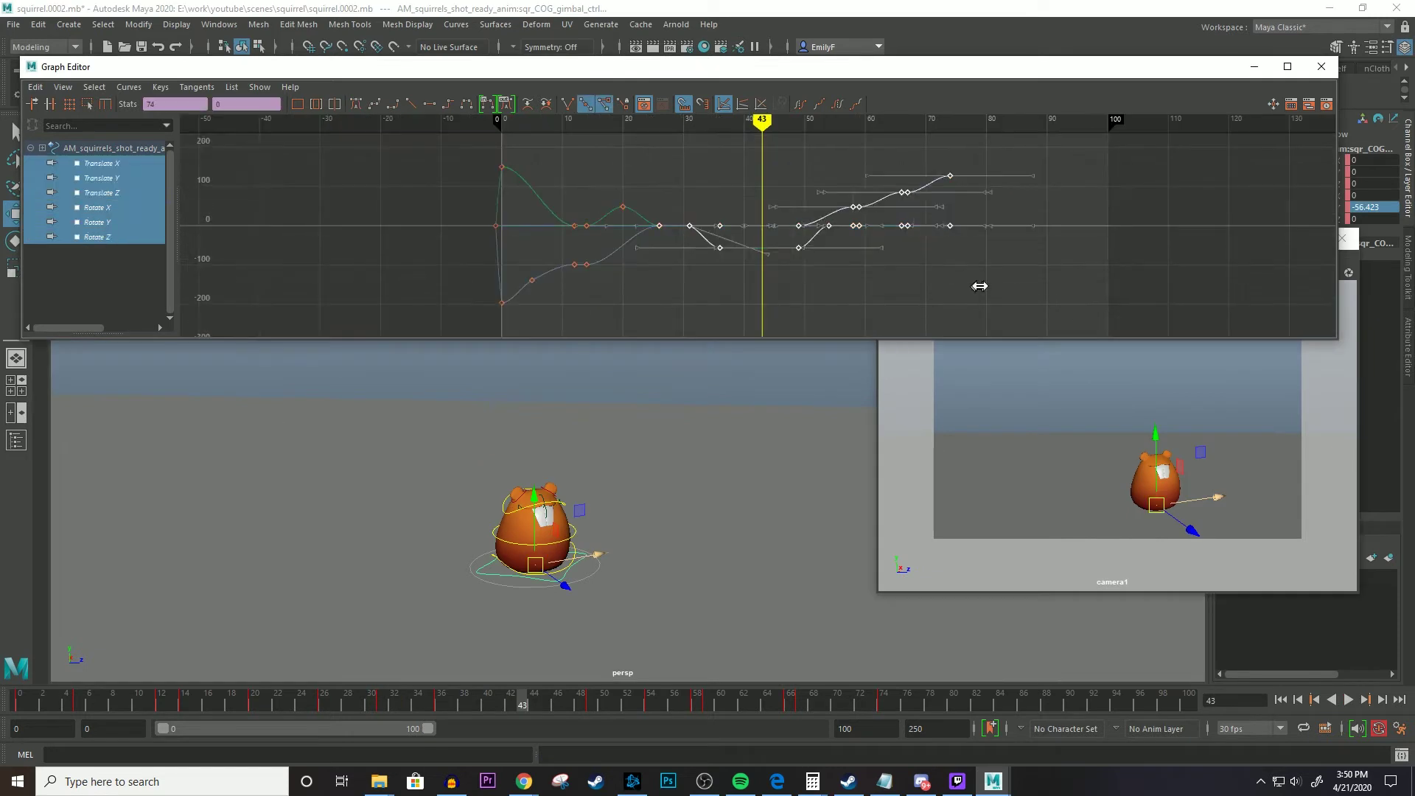
{"action": "left_click", "coordinate": [1005, 554]}
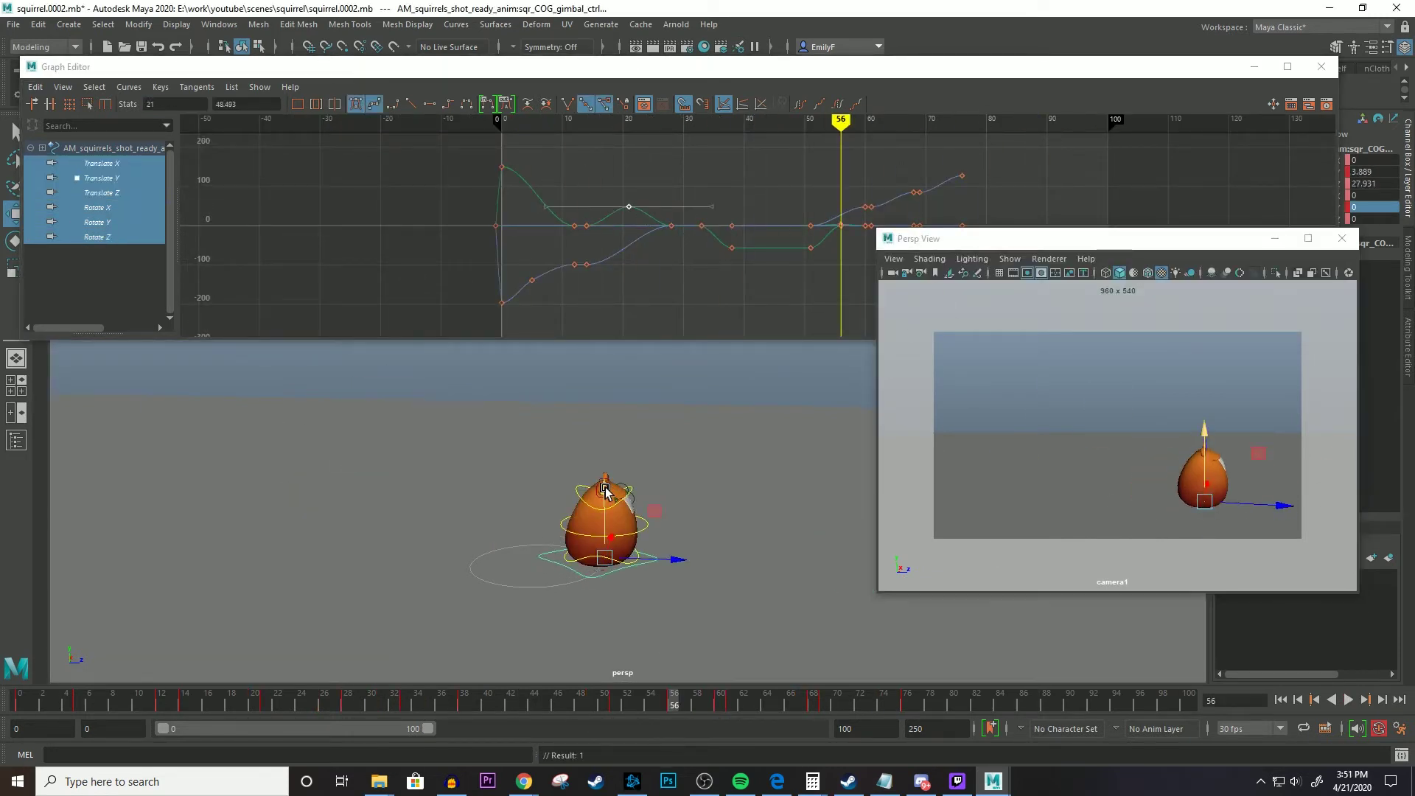
- Raise the COG gimbal control in Y midway through the forward moves to make small hops, and play them back
{"action": "left_click_drag", "start_coordinate": [674, 706], "coordinate": [767, 708]}
{"action": "left_click_drag", "start_coordinate": [691, 499], "coordinate": [692, 467]}
{"action": "left_click", "coordinate": [1255, 486]}
{"action": "key", "text": "alt+v"}
- Shift all forward-hop keys later in the Graph Editor so the last one falls on frame 81
{"action": "left_click", "coordinate": [614, 706]}
{"action": "left_click_drag", "start_coordinate": [614, 709], "coordinate": [544, 708]}
{"action": "left_click_drag", "start_coordinate": [795, 154], "coordinate": [985, 269]}
{"action": "middle_click_drag", "start_coordinate": [811, 226], "coordinate": [841, 225]}
{"action": "left_click", "coordinate": [1099, 555]}
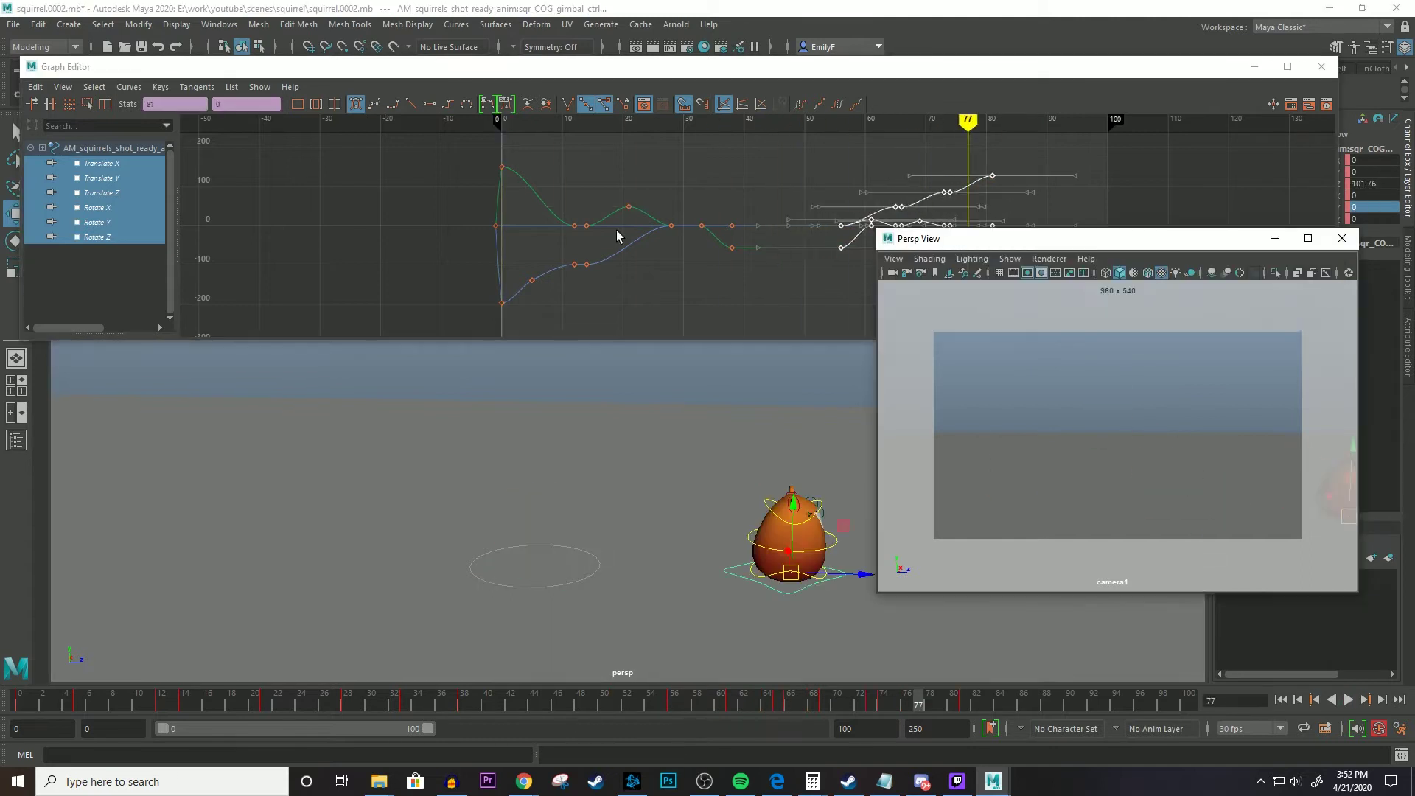
{"action": "left_click", "coordinate": [617, 237]}
- Play back the blocked hop animation through camera1 to check the timing
{"action": "left_click", "coordinate": [1101, 553]}
{"action": "key", "text": "alt+v"}
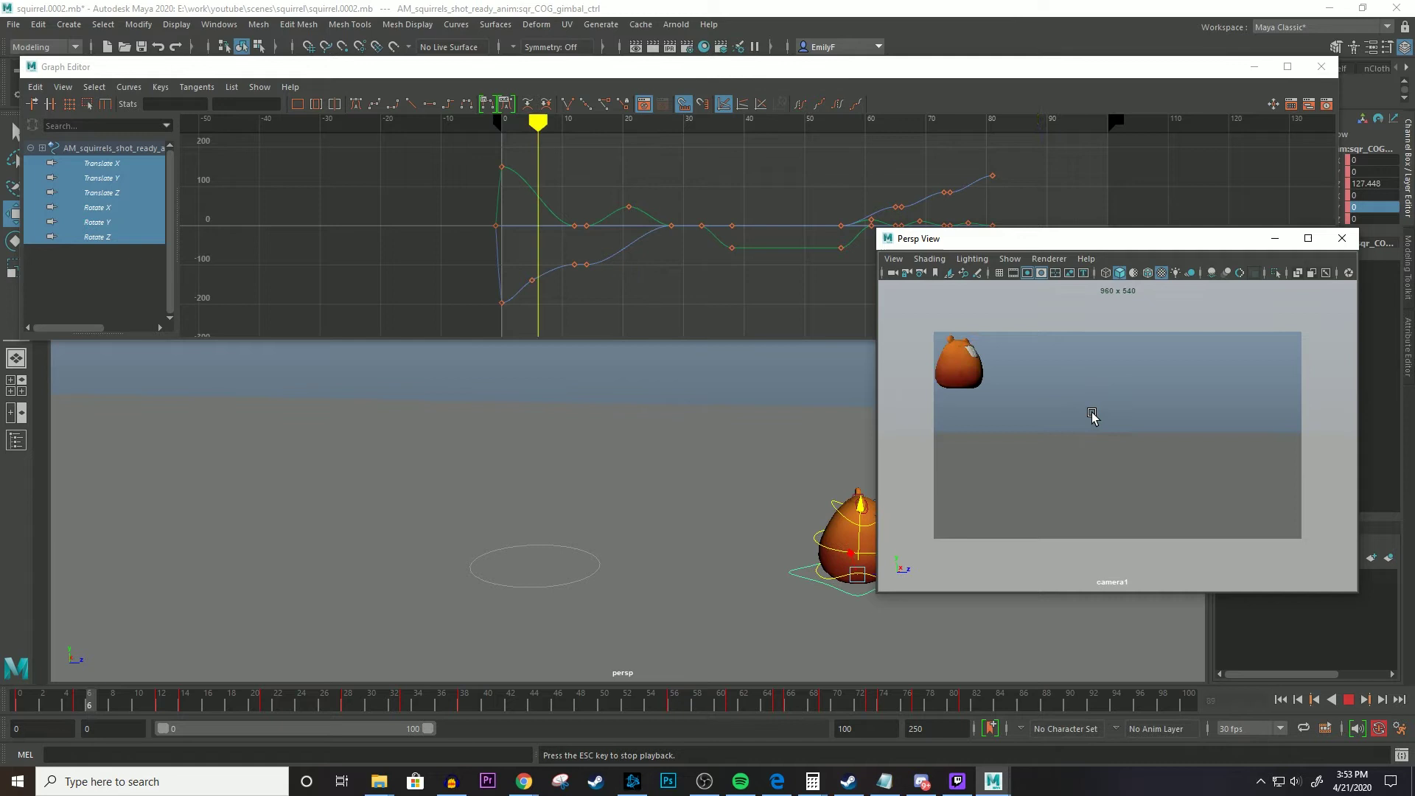
{"action": "key", "text": "Escape"}
{"action": "key", "text": "alt+v"}
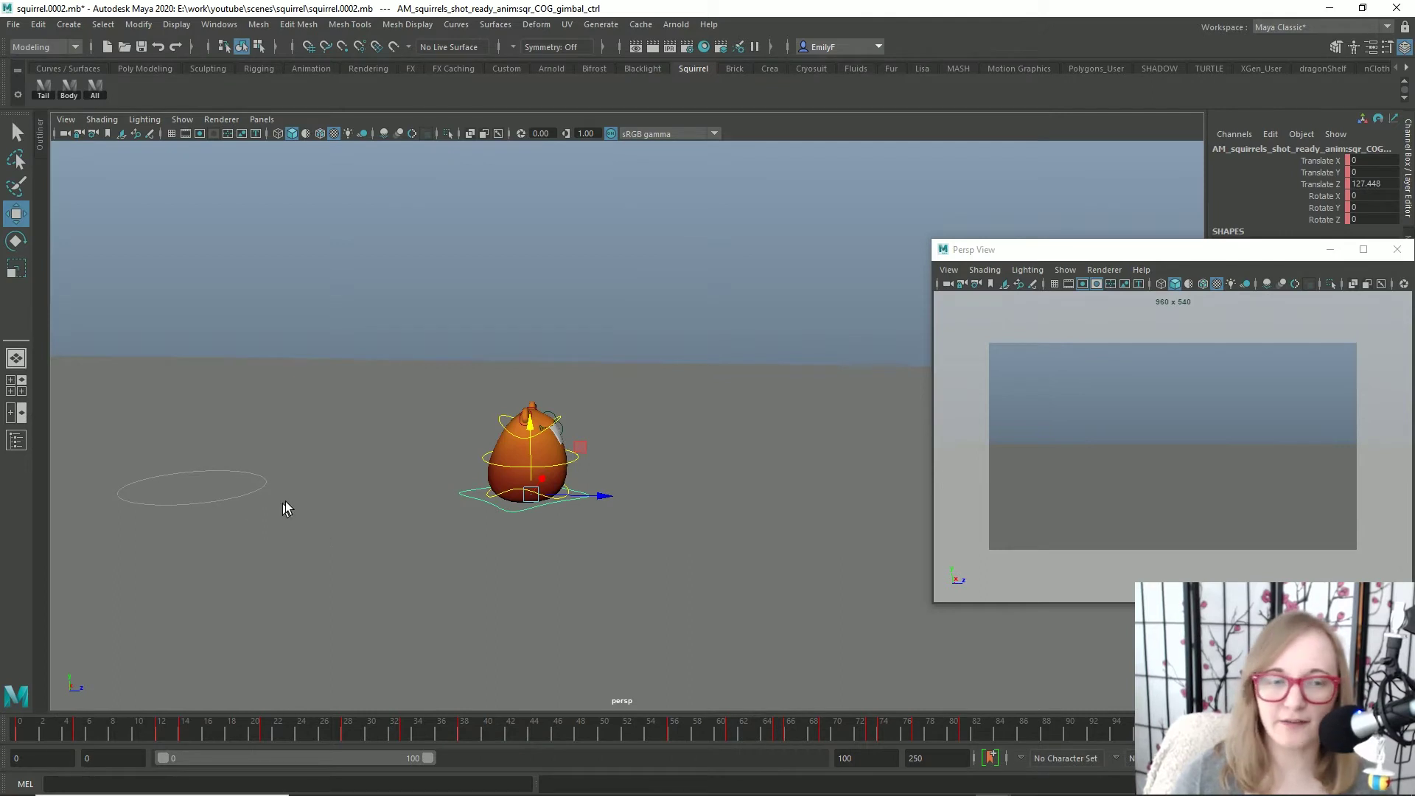
{"action": "key", "text": "alt+v"}
{"action": "left_click", "coordinate": [1035, 402]}
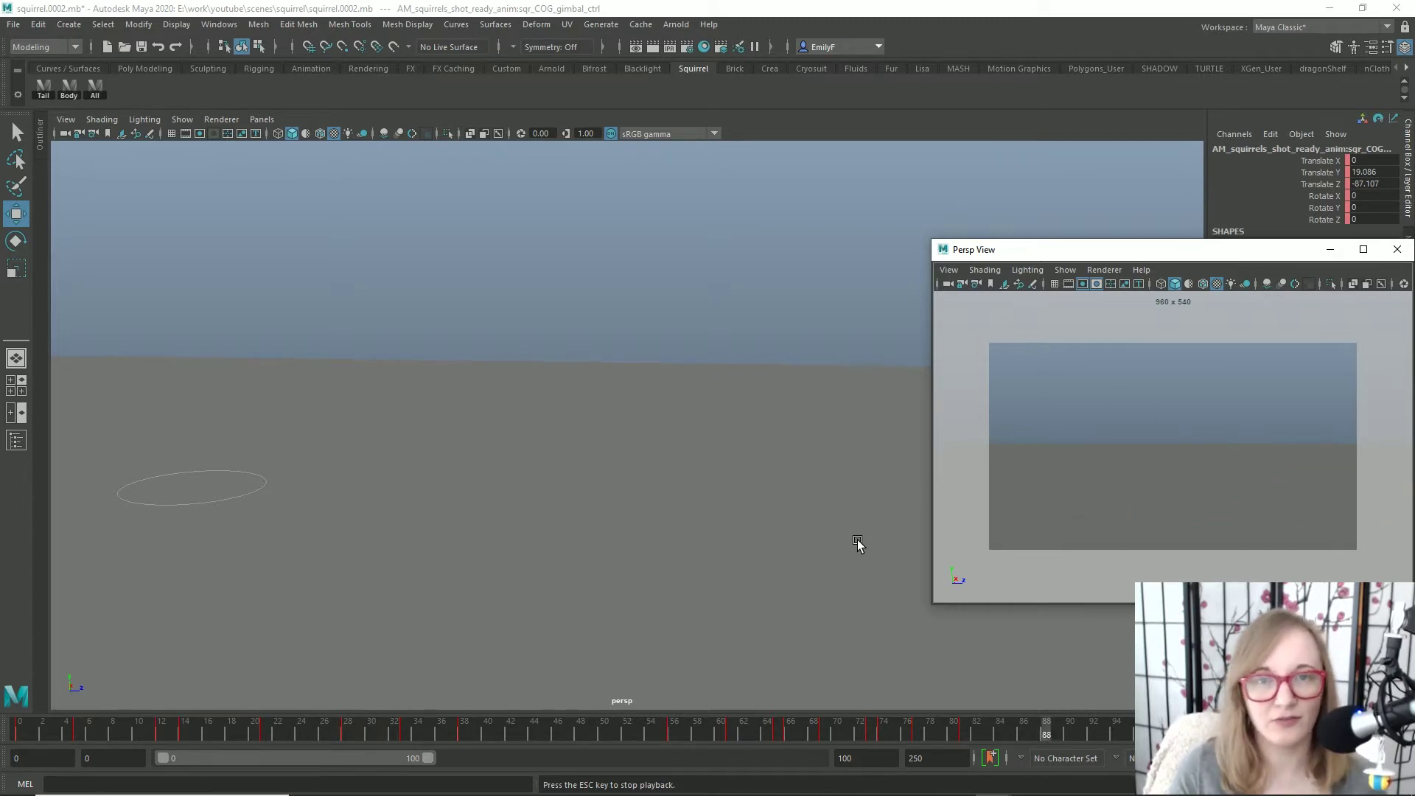
{"action": "key", "text": "Escape"}
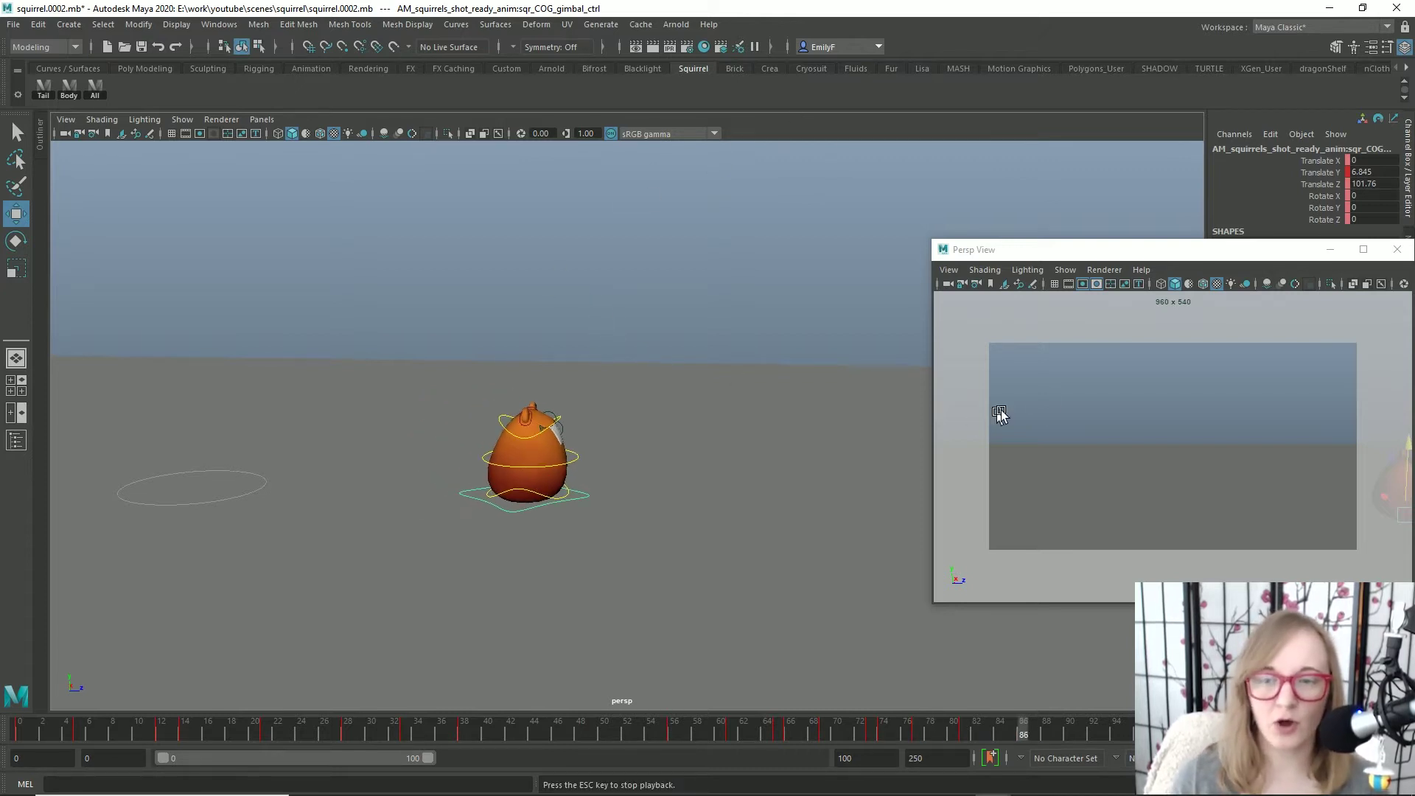
{"action": "left_click", "coordinate": [1097, 429]}
{"action": "key", "text": "alt+v"}
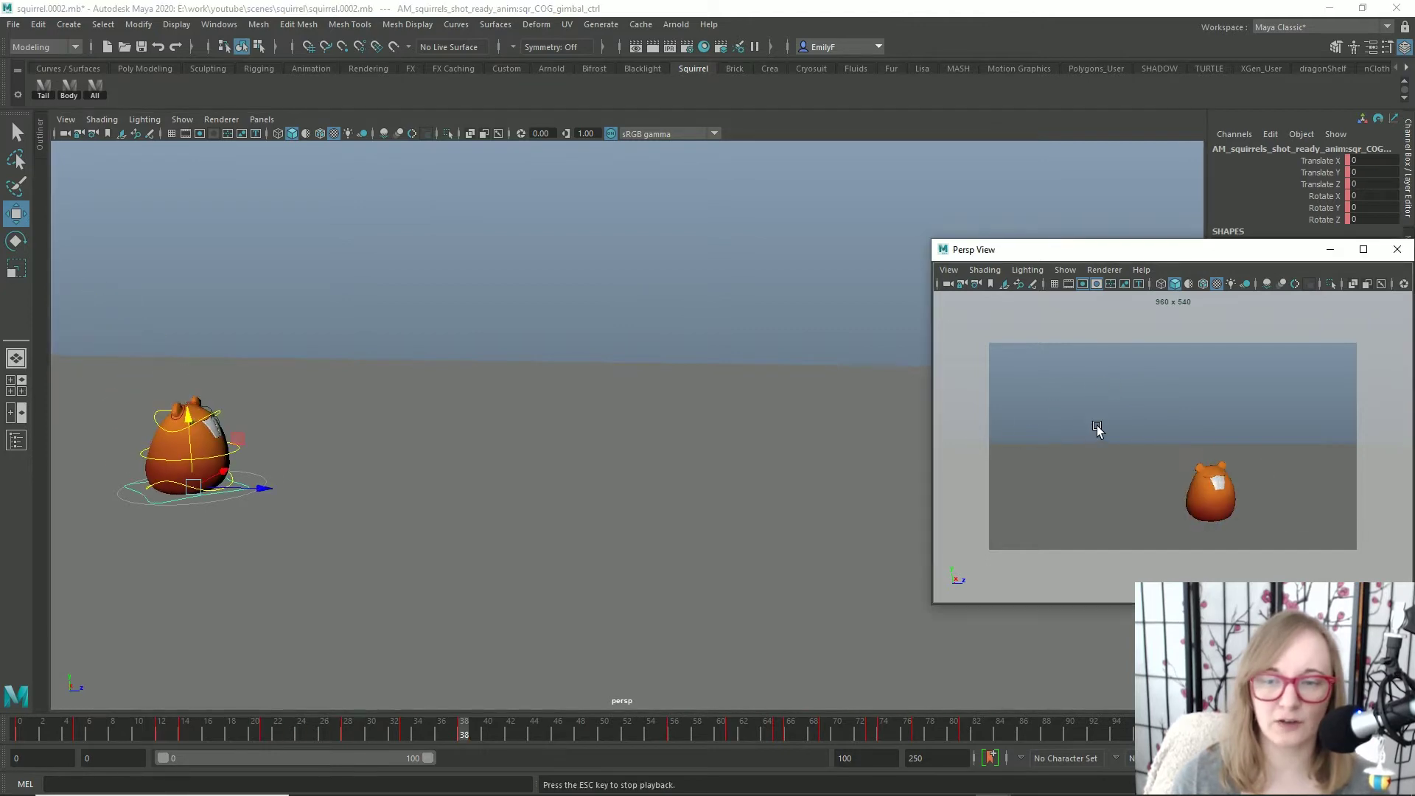
{"action": "key", "text": "alt+v"}
- Open the Graph Editor over the viewport with the COG gimbal control's curves and play back the animation alongside them
{"action": "left_click_drag", "start_coordinate": [1414, 78], "coordinate": [561, 50]}
{"action": "left_click_drag", "start_coordinate": [294, 130], "coordinate": [1309, 327]}
{"action": "left_click", "coordinate": [777, 142]}
{"action": "middle_click", "coordinate": [424, 444]}
{"action": "key", "text": "alt+v"}
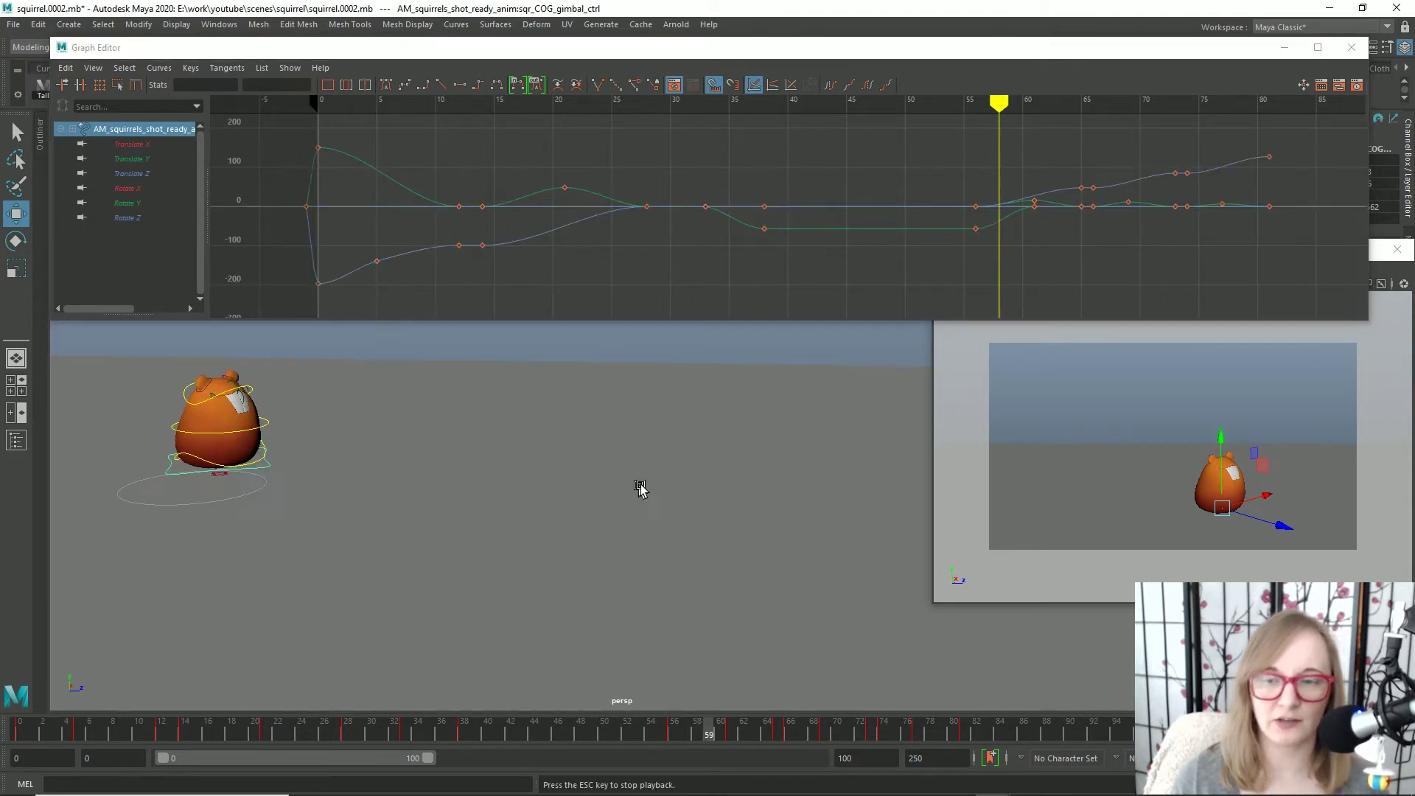
{"action": "middle_click", "coordinate": [1209, 450]}
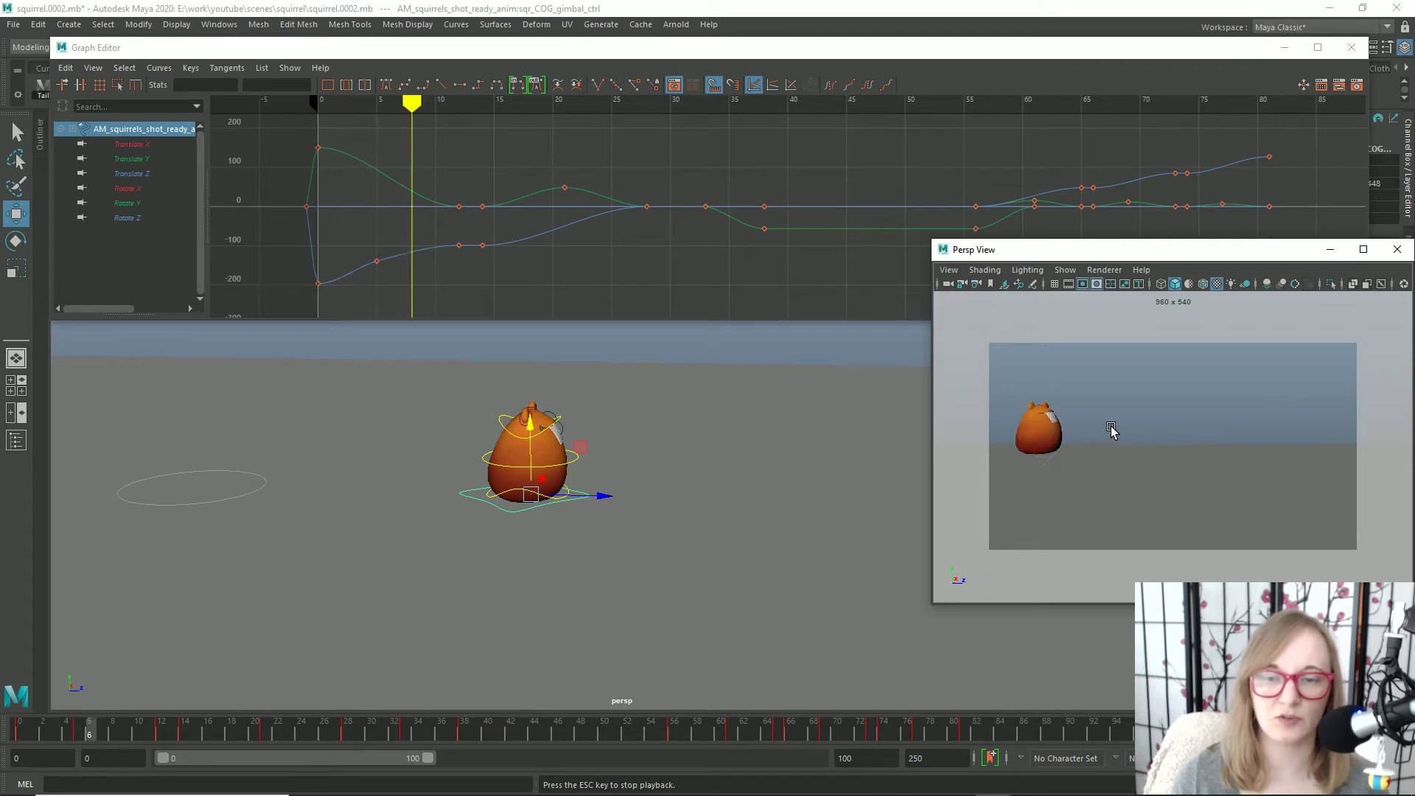
{"action": "left_click", "coordinate": [544, 153]}
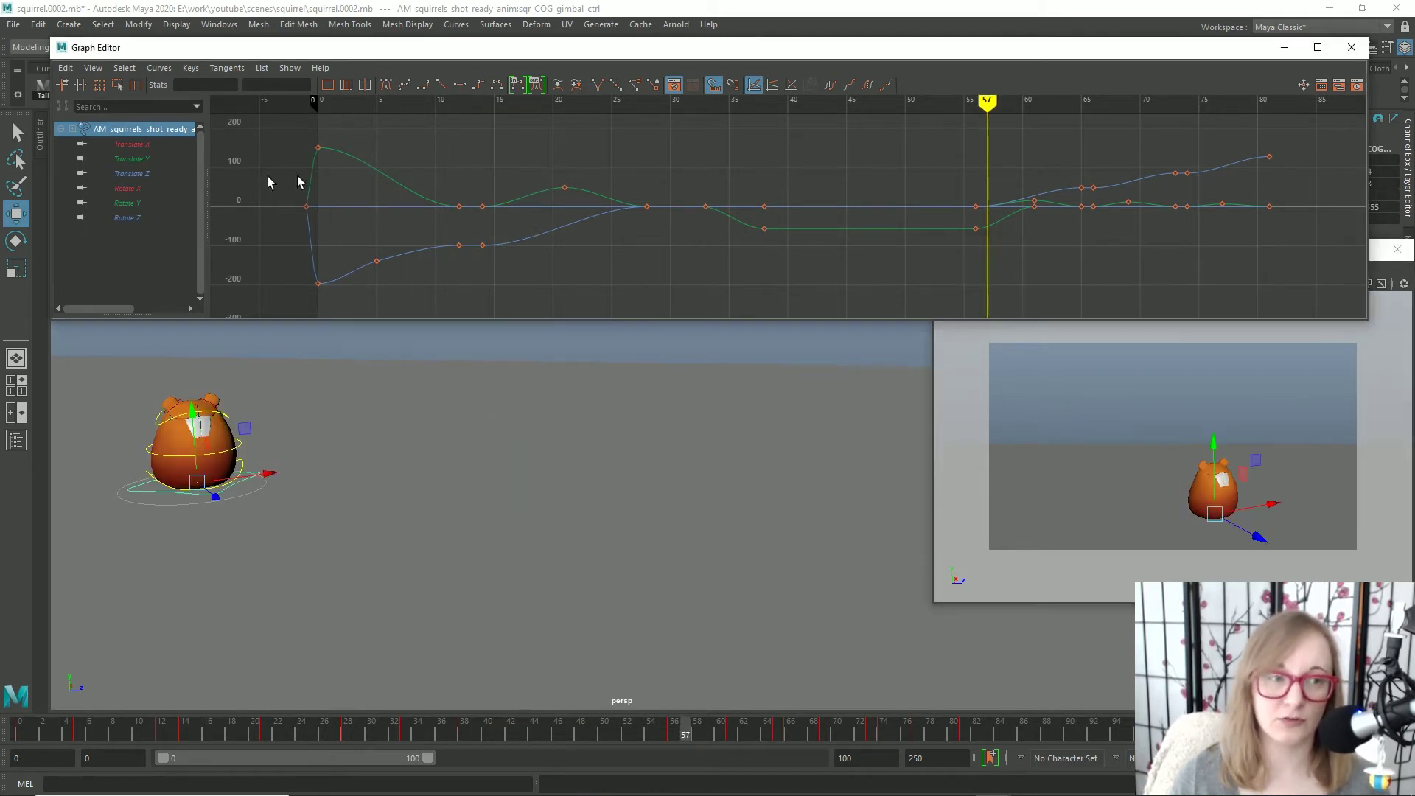
- Isolate the COG gimbal control's Translate Y curve in the Graph Editor and frame its first bounces
{"action": "left_click", "coordinate": [145, 156]}
{"action": "middle_click_drag", "start_coordinate": [562, 247], "coordinate": [708, 274], "text": "alt"}
{"action": "right_click_drag", "start_coordinate": [686, 273], "coordinate": [645, 233], "text": "alt+shift"}
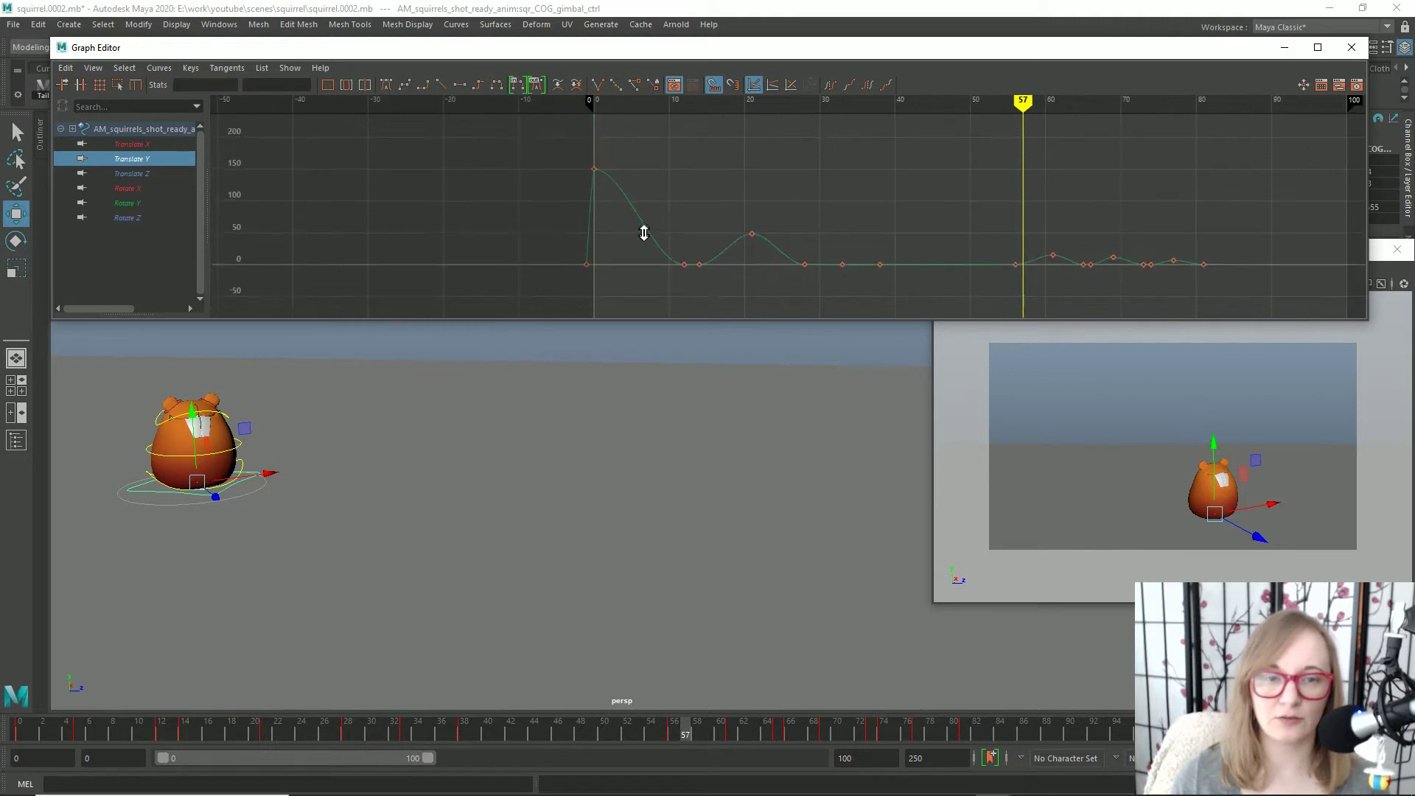
{"action": "middle_click_drag", "start_coordinate": [637, 221], "coordinate": [542, 220], "text": "alt"}
{"action": "right_click_drag", "start_coordinate": [480, 212], "coordinate": [506, 214], "text": "alt"}
{"action": "middle_click_drag", "start_coordinate": [506, 215], "coordinate": [600, 227], "text": "alt"}
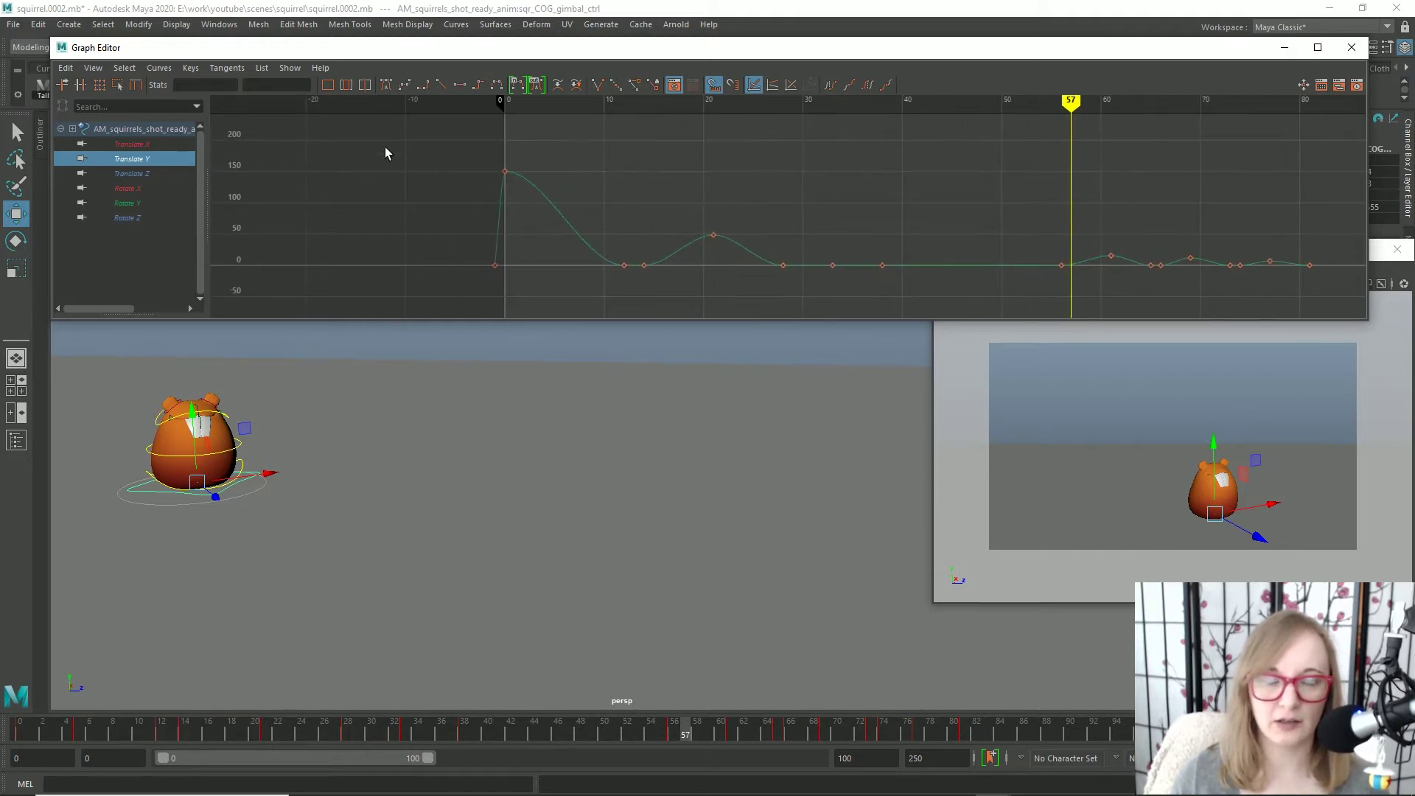
{"action": "right_click_drag", "start_coordinate": [399, 163], "coordinate": [545, 214], "text": "alt+shift"}
{"action": "middle_click_drag", "start_coordinate": [545, 214], "coordinate": [750, 200], "text": "alt"}
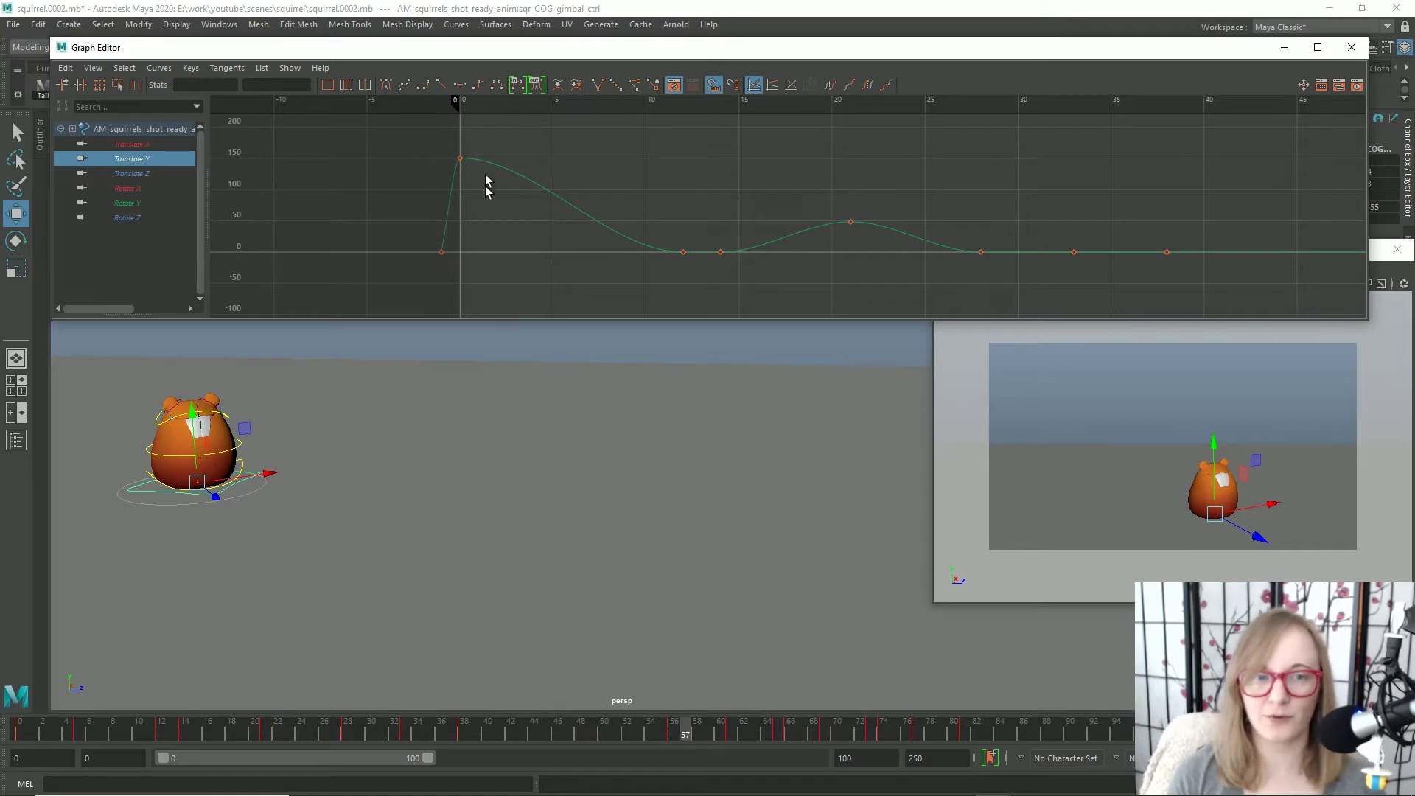
- Select the Translate Y peak key at frame 0 and examine its tangents and the curve down to the landing
{"action": "left_click_drag", "start_coordinate": [450, 148], "coordinate": [541, 203]}
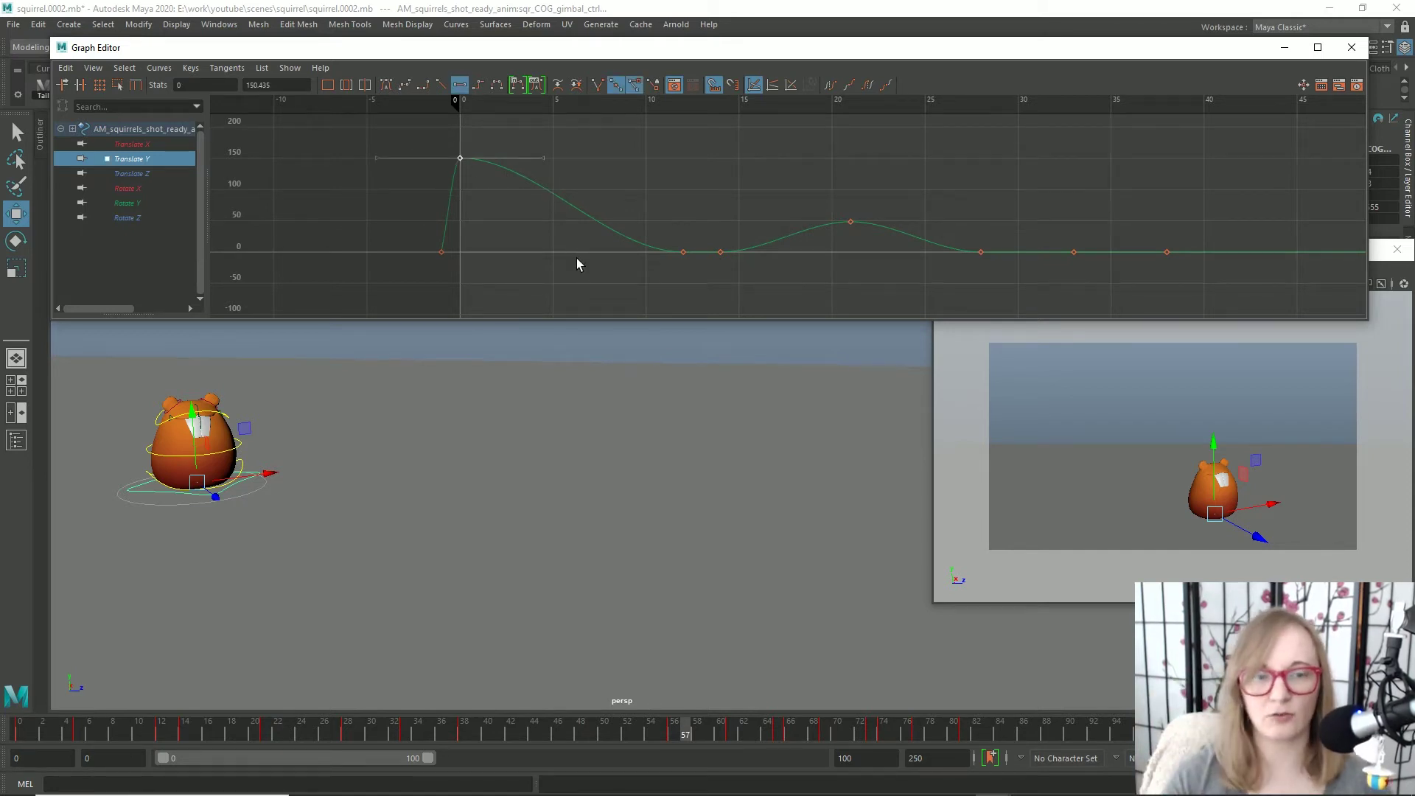
{"action": "right_click_drag", "start_coordinate": [575, 226], "coordinate": [671, 212], "text": "alt"}
{"action": "middle_click_drag", "start_coordinate": [670, 212], "coordinate": [765, 230], "text": "alt"}
{"action": "right_click_drag", "start_coordinate": [765, 229], "coordinate": [689, 228], "text": "alt"}
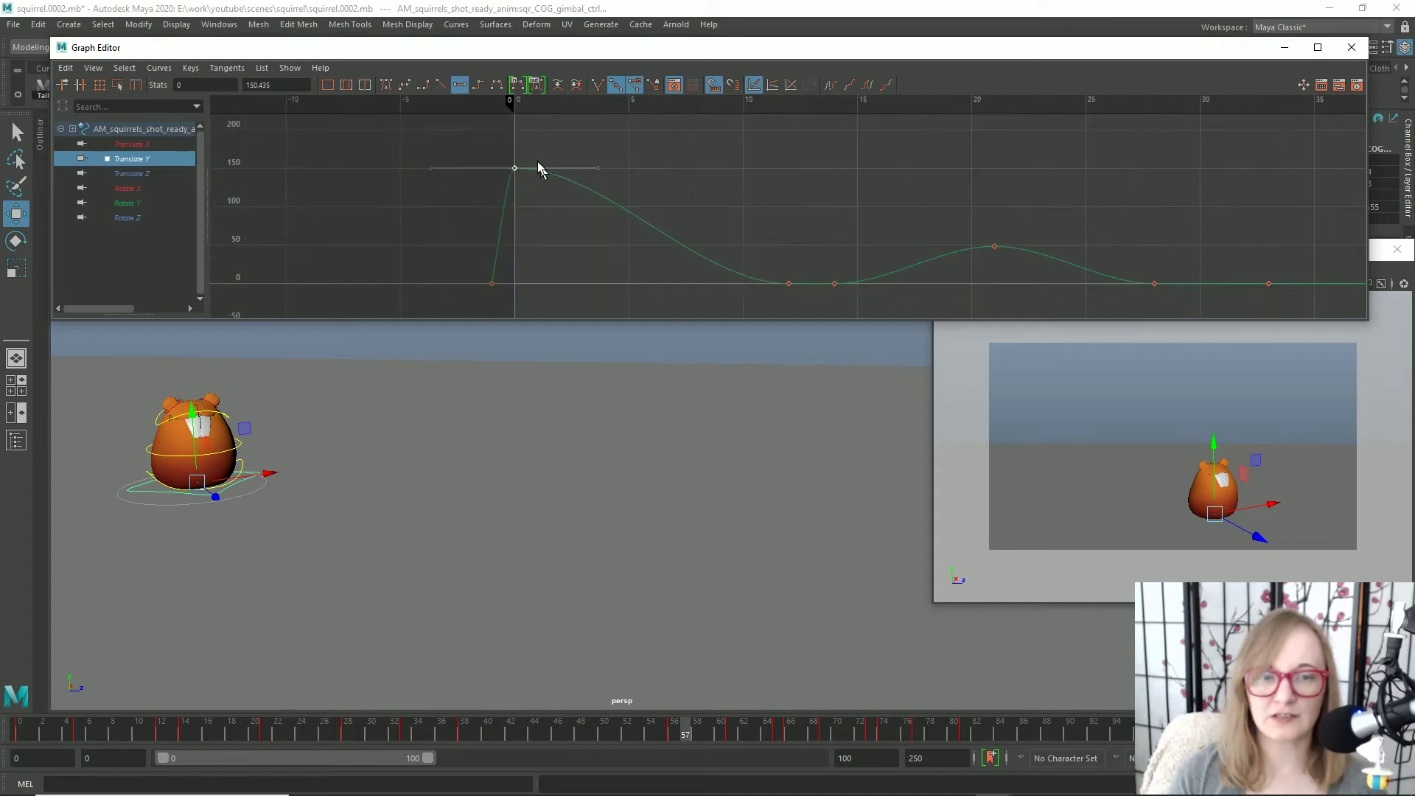
{"action": "middle_click_drag", "start_coordinate": [794, 293], "coordinate": [632, 195], "text": "alt"}
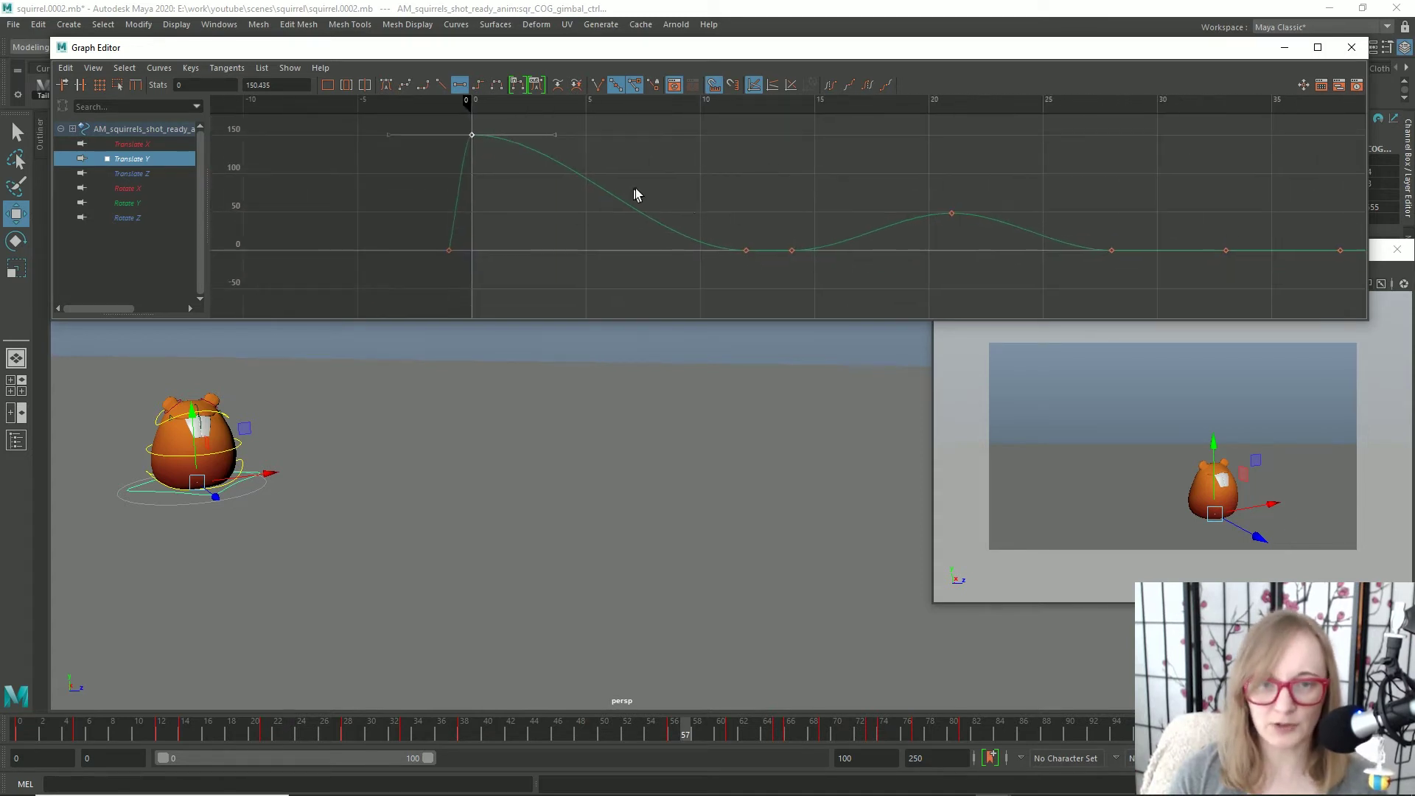
- Break the tangents of the Translate Y ground-contact keys at frames 12, 14 and 28
{"action": "left_click_drag", "start_coordinate": [825, 283], "coordinate": [828, 284]}
{"action": "left_click_drag", "start_coordinate": [672, 182], "coordinate": [831, 278]}
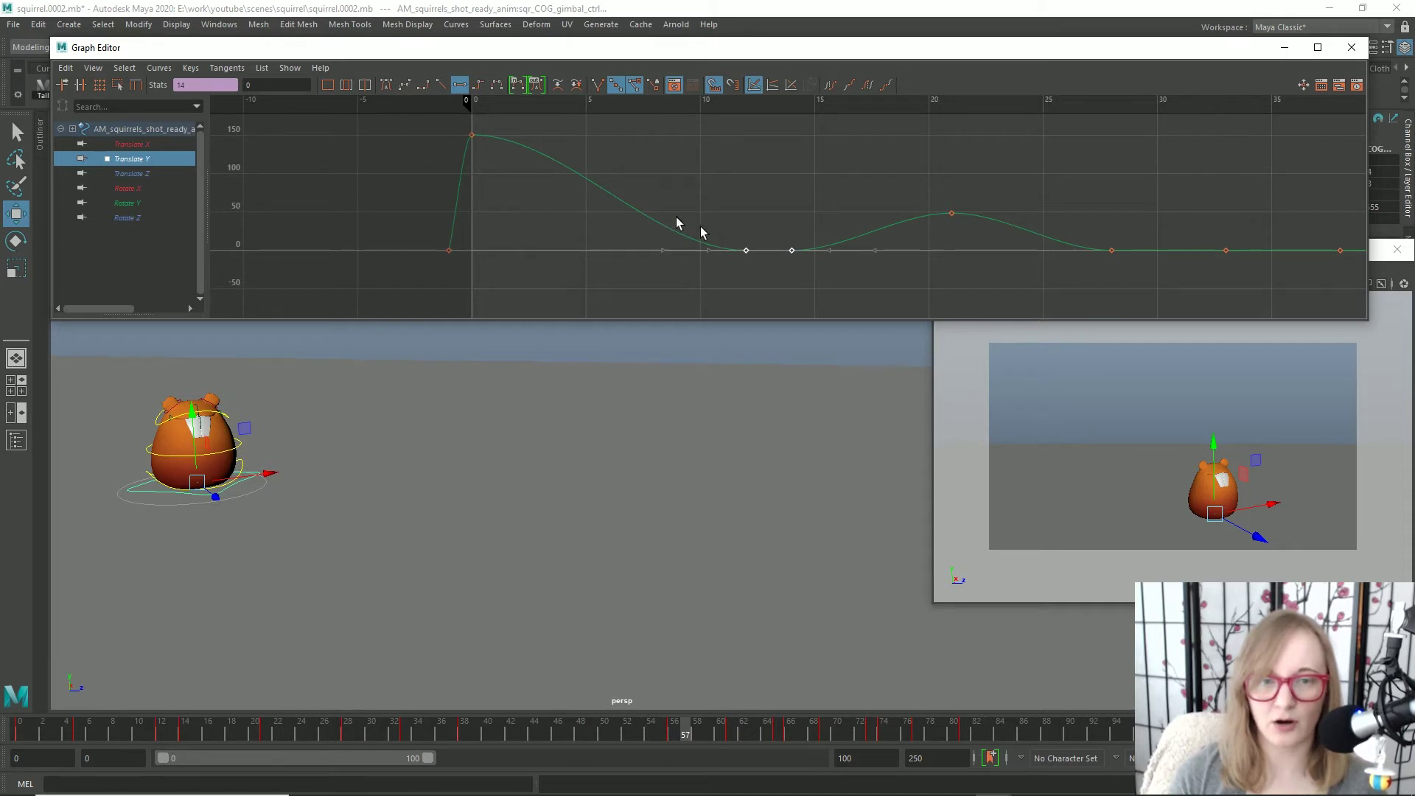
{"action": "left_click_drag", "start_coordinate": [1145, 269], "coordinate": [1146, 270], "text": "shift"}
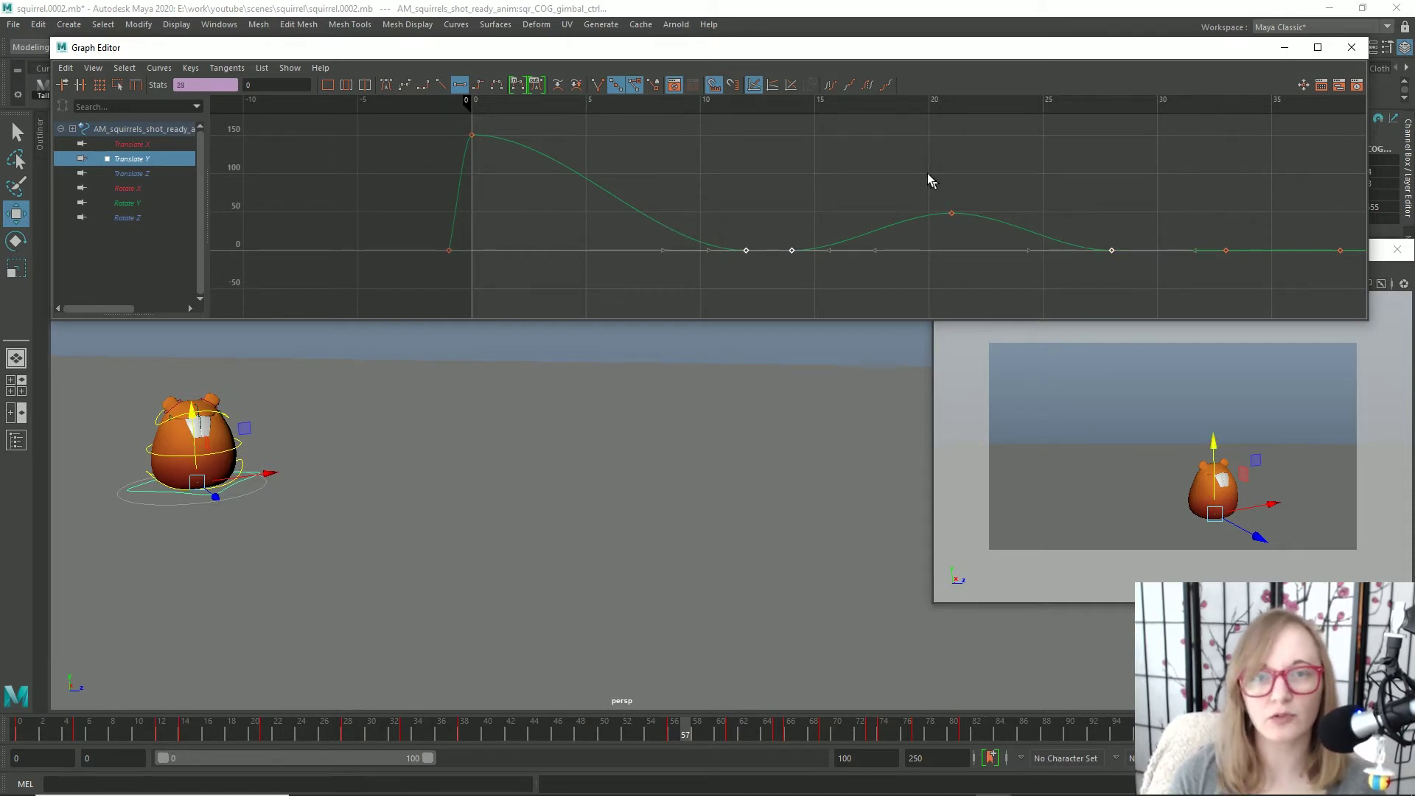
{"action": "left_click", "coordinate": [598, 85]}
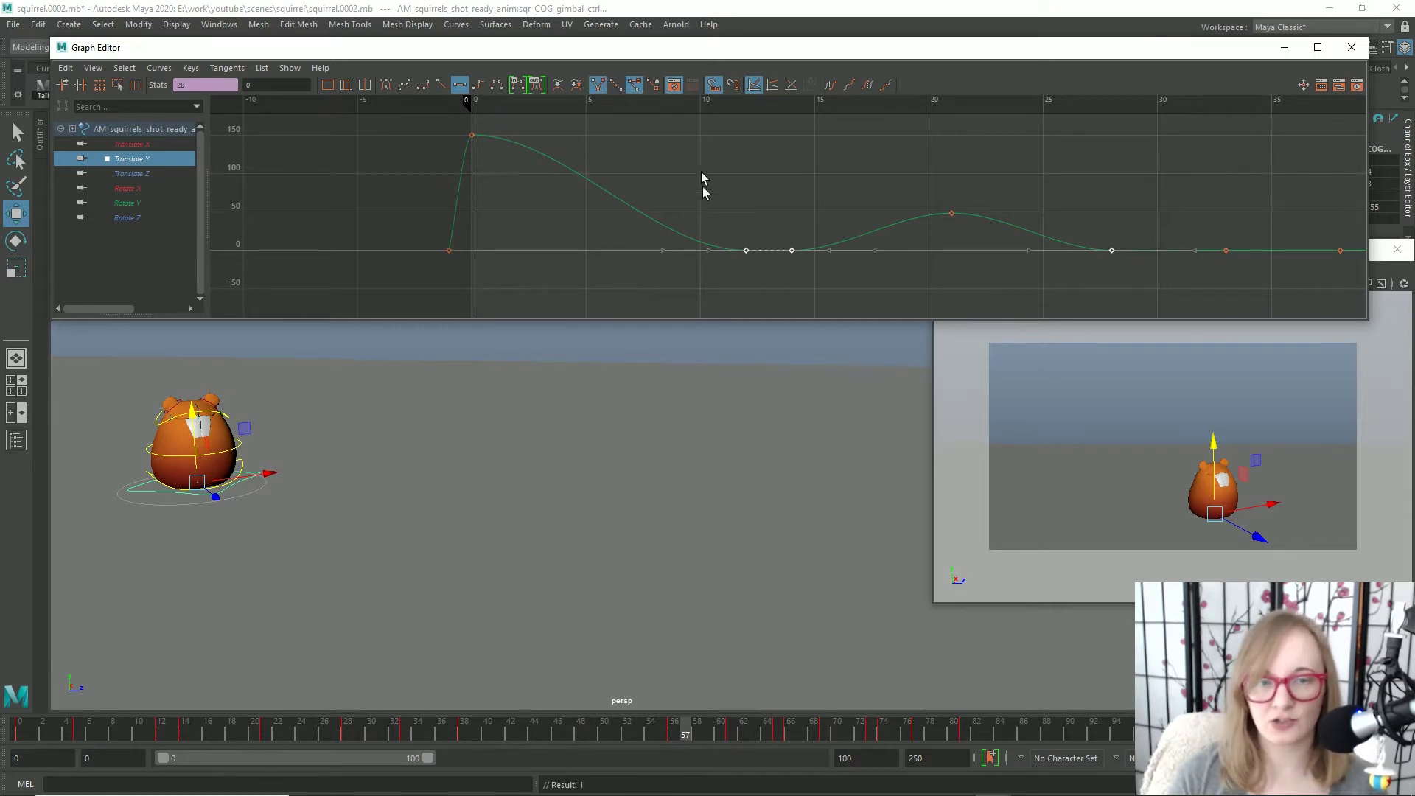
- Reshape the broken Translate Y tangents beside the frame 12, 14 and 28 contact keys to make both hops rounded arcs with sharp landings
{"action": "left_click_drag", "start_coordinate": [657, 276], "coordinate": [663, 278]}
{"action": "middle_click_drag", "start_coordinate": [651, 266], "coordinate": [682, 185]}
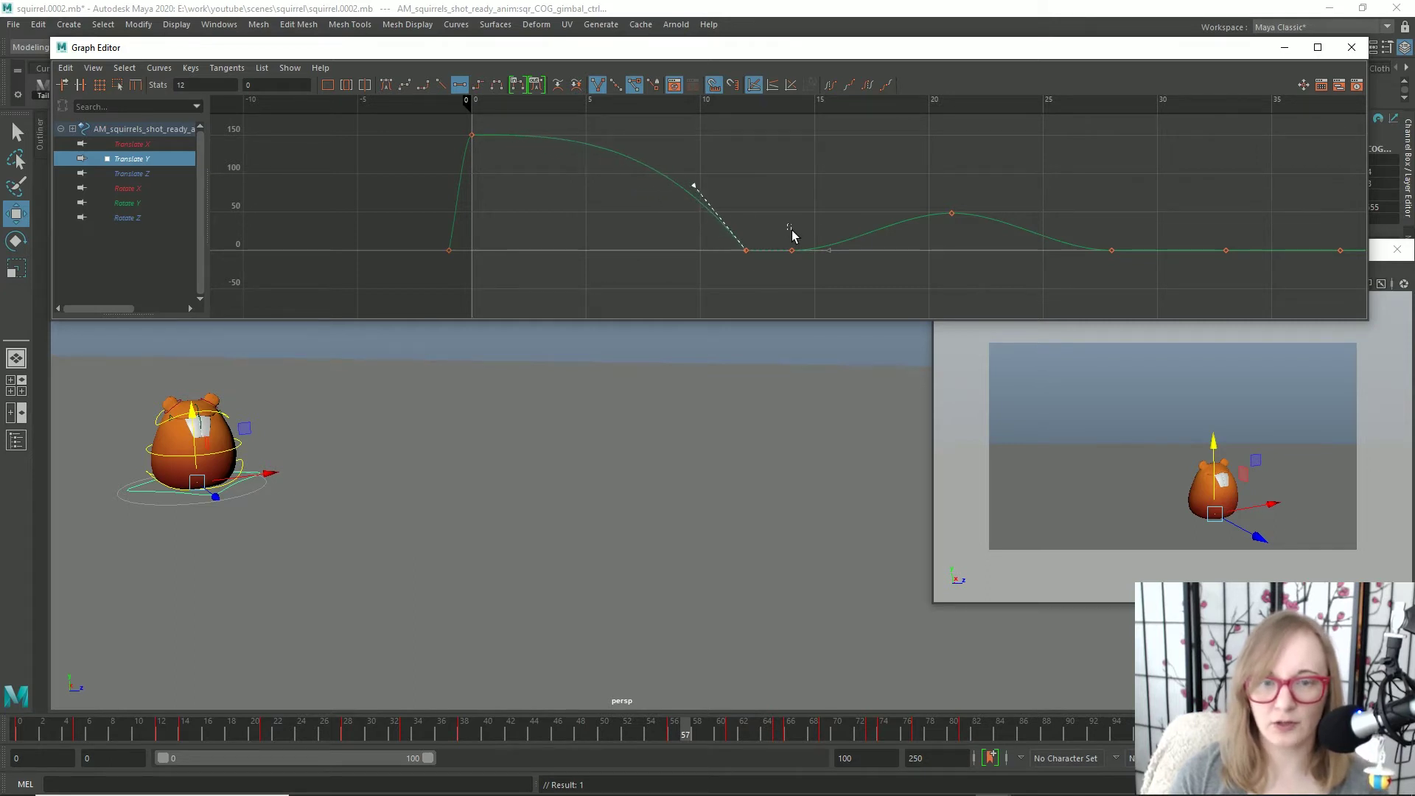
{"action": "middle_click_drag", "start_coordinate": [860, 244], "coordinate": [854, 230]}
{"action": "left_click_drag", "start_coordinate": [1119, 263], "coordinate": [1119, 262]}
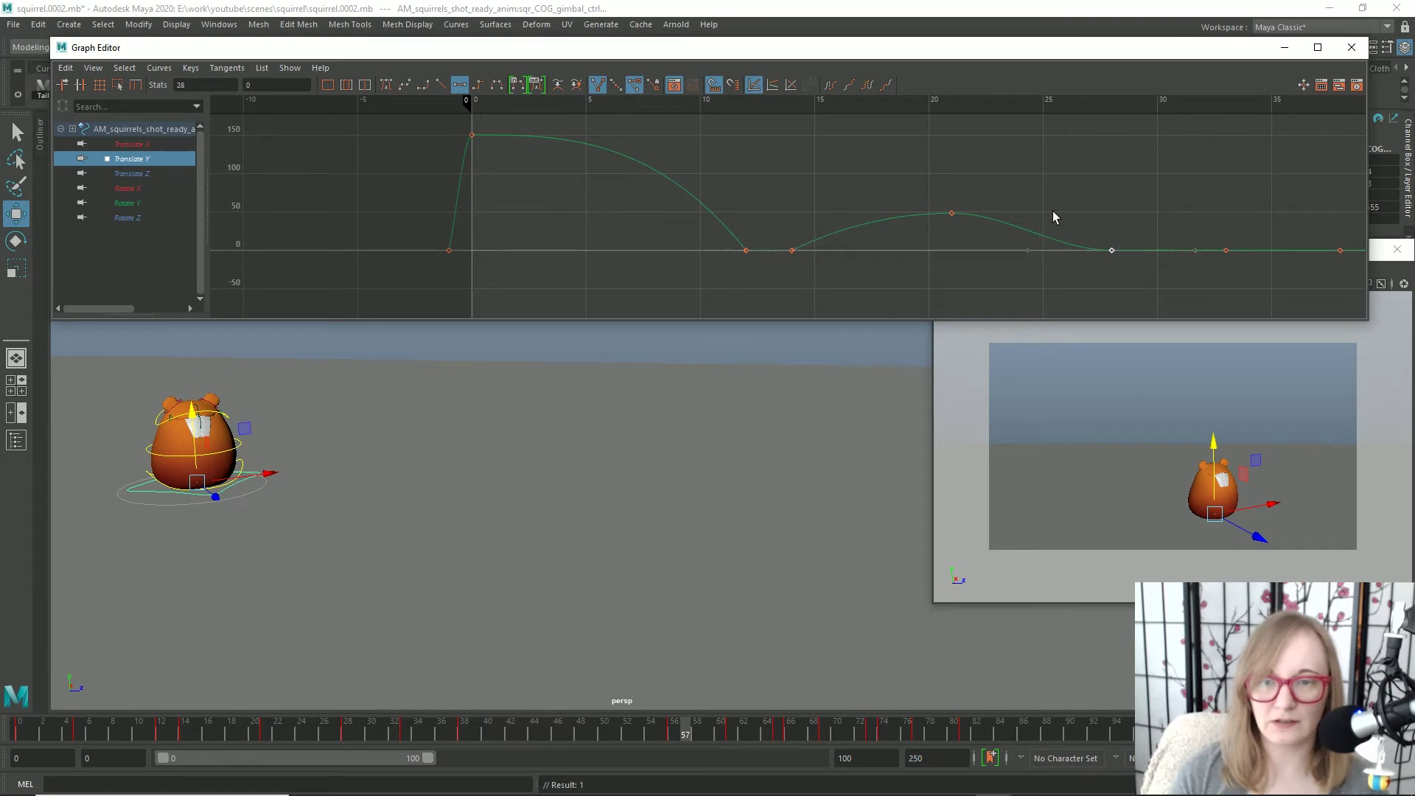
{"action": "middle_click_drag", "start_coordinate": [1030, 282], "coordinate": [1029, 233]}
{"action": "middle_click_drag", "start_coordinate": [741, 170], "coordinate": [755, 186], "text": "alt"}
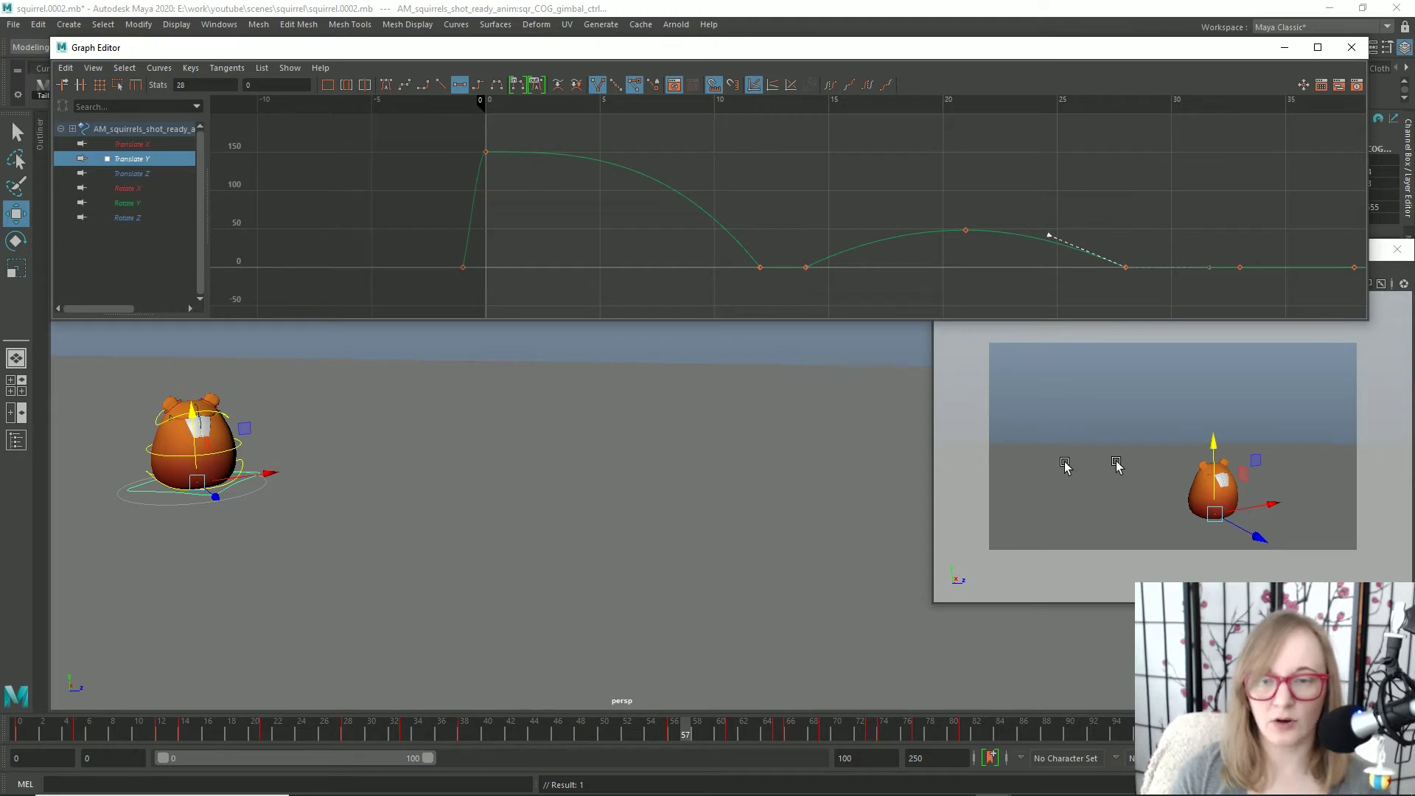
- Play back the hops in the camera view and check the Translate Y contact keys and the peak key at frame 0
{"action": "left_click", "coordinate": [1150, 453]}
{"action": "key", "text": "alt+v"}
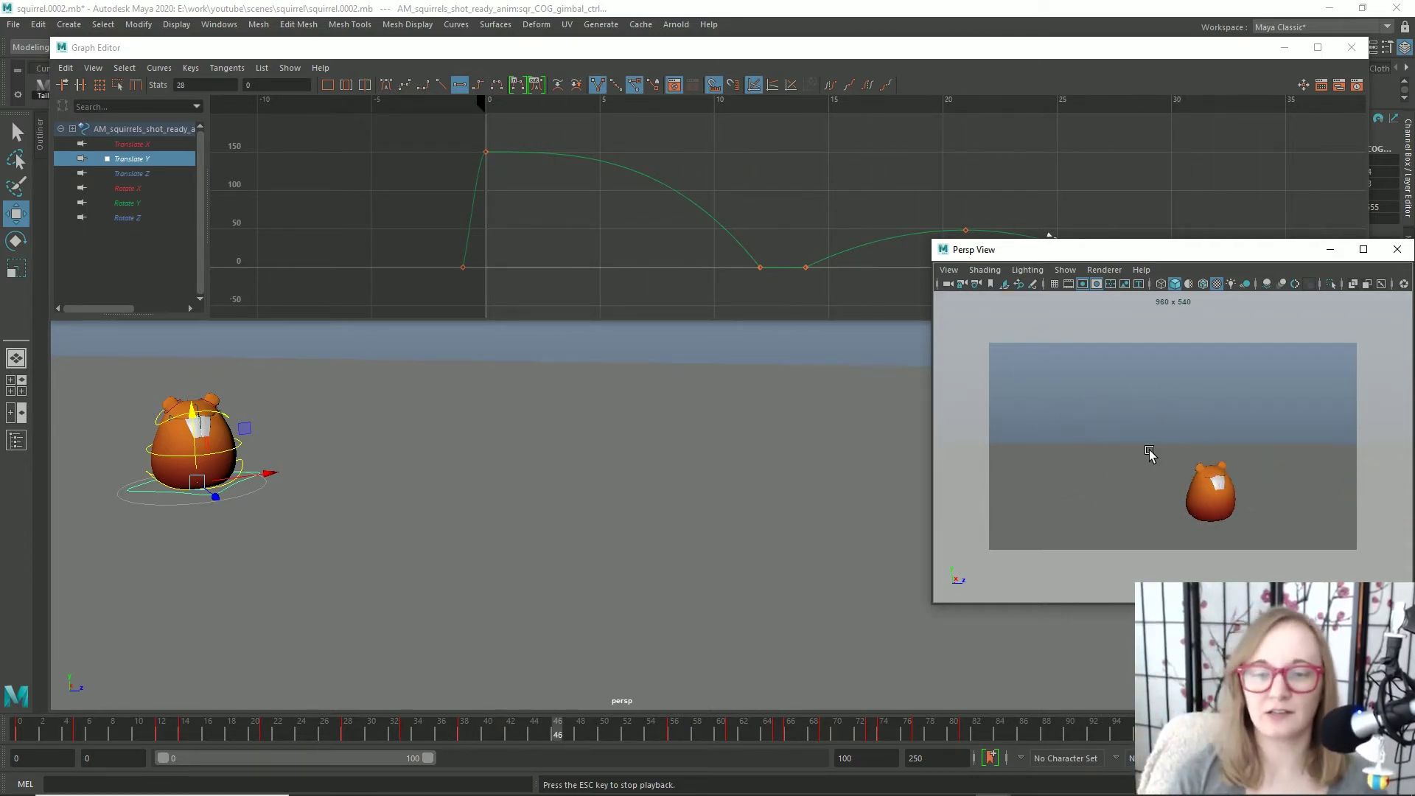
{"action": "left_click", "coordinate": [662, 215]}
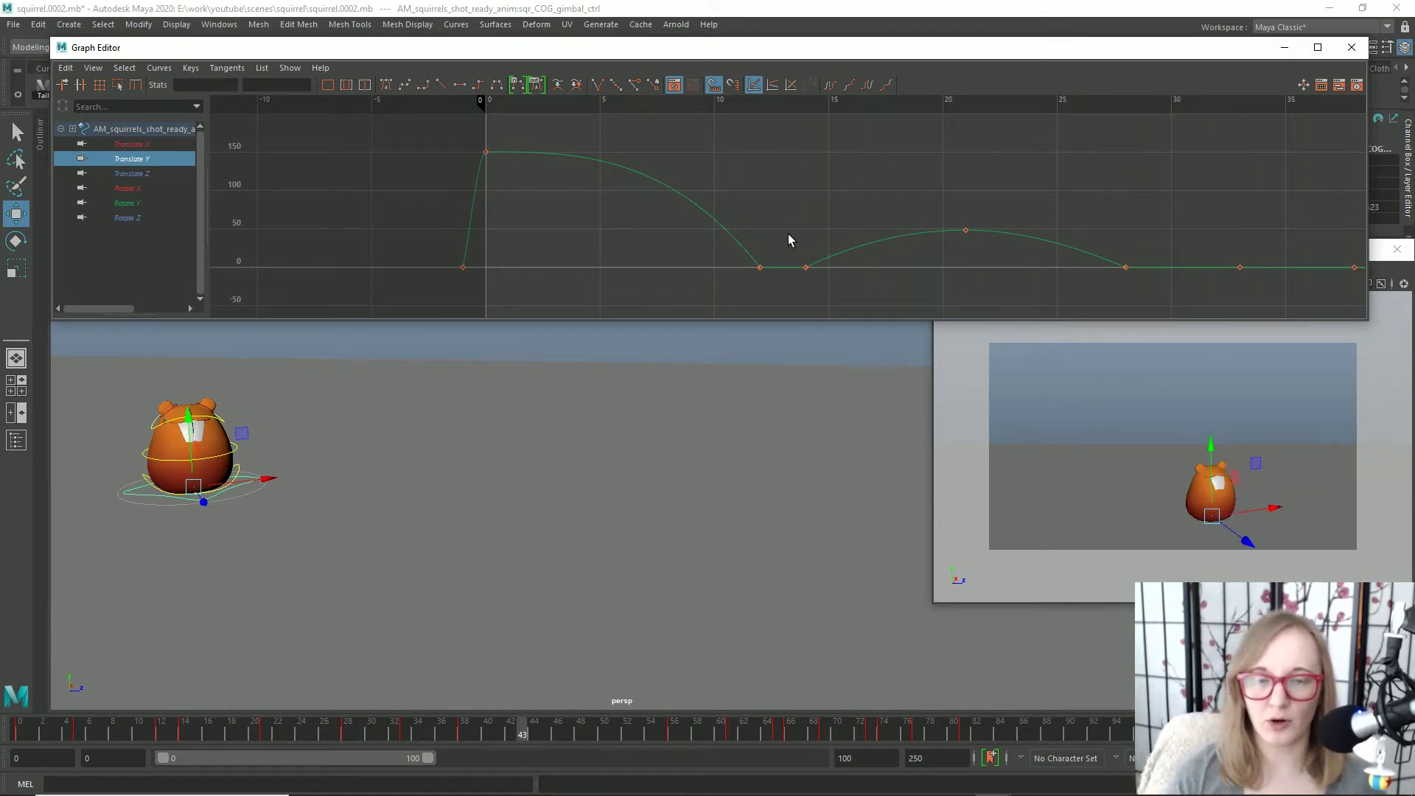
{"action": "left_click_drag", "start_coordinate": [783, 218], "coordinate": [836, 302]}
{"action": "left_click_drag", "start_coordinate": [472, 151], "coordinate": [474, 158]}
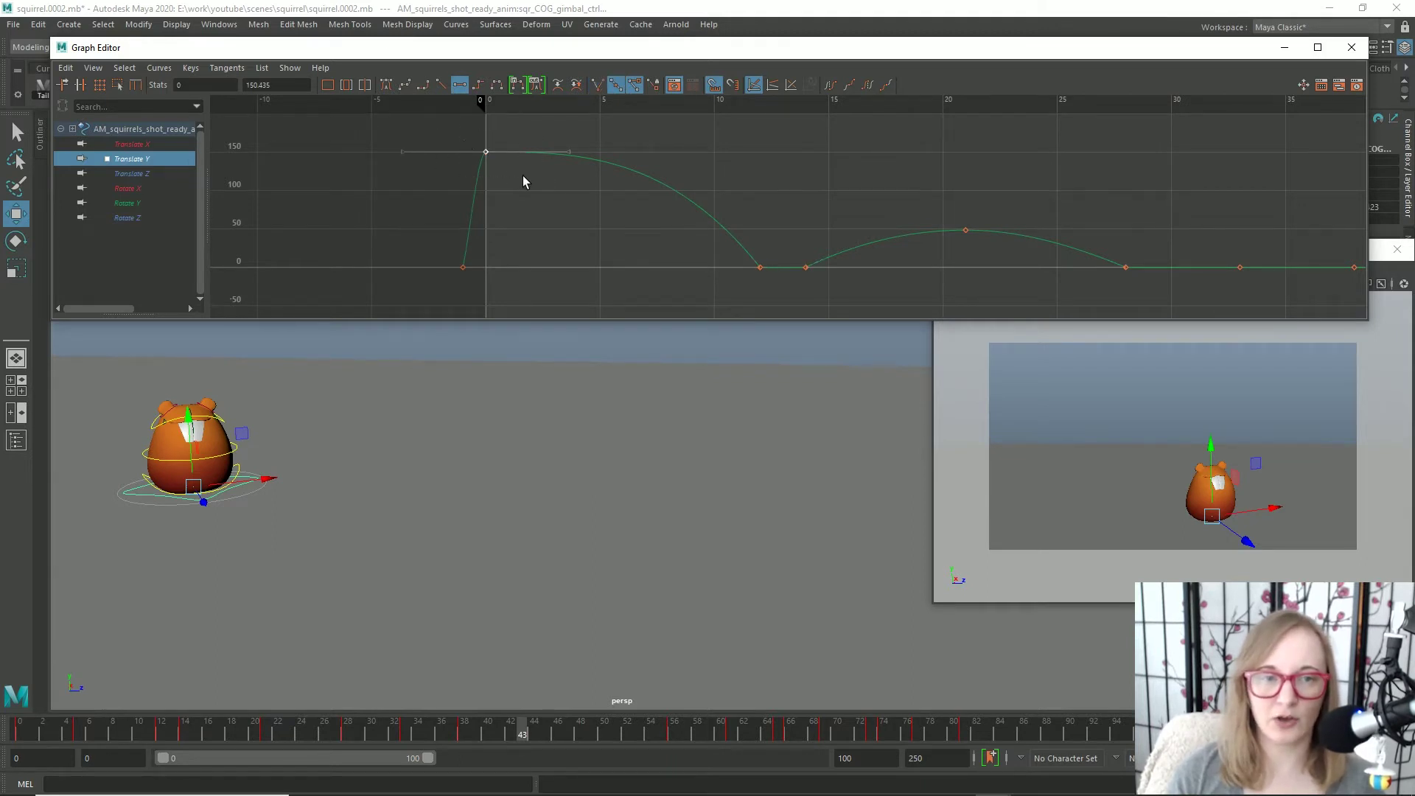
- Raise the Translate Y peak at frame 21 to about 67 and steepen the arc's tangents at frames 14 and 28
{"action": "mouse_move", "coordinate": [59, 737]}
{"action": "left_mouse_down"}
{"action": "mouse_move", "coordinate": [21, 730]}
{"action": "mouse_move", "coordinate": [134, 715]}
{"action": "mouse_move", "coordinate": [63, 696]}
{"action": "mouse_move", "coordinate": [163, 691]}
{"action": "mouse_move", "coordinate": [11, 660]}
{"action": "mouse_move", "coordinate": [347, 650]}
{"action": "mouse_move", "coordinate": [171, 653]}
{"action": "mouse_move", "coordinate": [230, 654]}
{"action": "left_mouse_up"}
{"action": "left_click_drag", "start_coordinate": [458, 138], "coordinate": [600, 206]}
{"action": "left_click_drag", "start_coordinate": [923, 151], "coordinate": [983, 253]}
{"action": "middle_click_drag", "start_coordinate": [983, 252], "coordinate": [979, 228], "text": "shift"}
{"action": "left_click_drag", "start_coordinate": [814, 250], "coordinate": [829, 285]}
{"action": "left_click_drag", "start_coordinate": [861, 220], "coordinate": [890, 258]}
{"action": "middle_click_drag", "start_coordinate": [879, 243], "coordinate": [858, 225]}
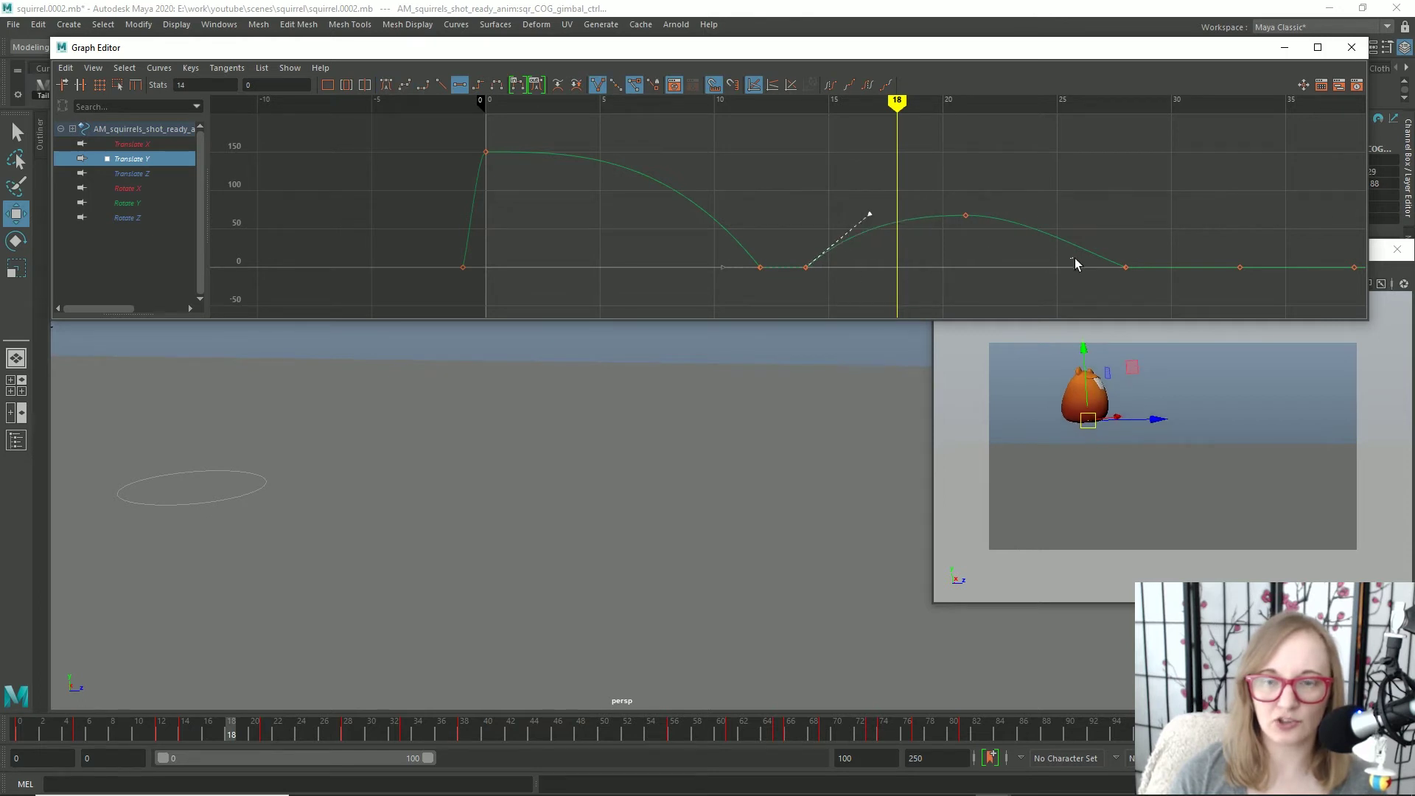
{"action": "mouse_move", "coordinate": [1058, 259]}
{"action": "middle_mouse_down"}
{"action": "mouse_move", "coordinate": [1087, 220]}
{"action": "mouse_move", "coordinate": [1052, 241]}
{"action": "middle_mouse_up"}
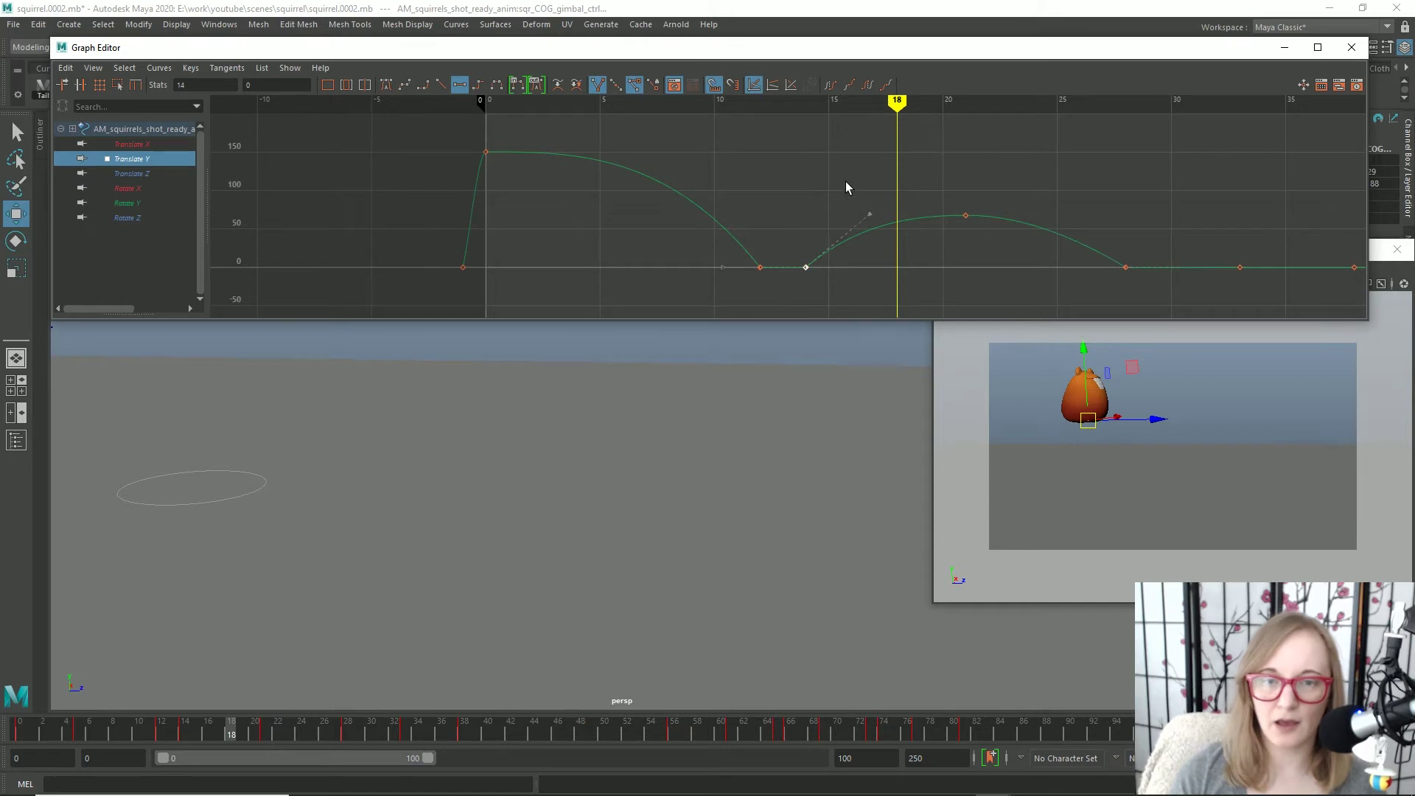
- Soften the Translate Y tangents leaving frame 14 and entering frame 12, and play back the result
{"action": "middle_click_drag", "start_coordinate": [884, 224], "coordinate": [896, 230]}
{"action": "left_click", "coordinate": [729, 141]}
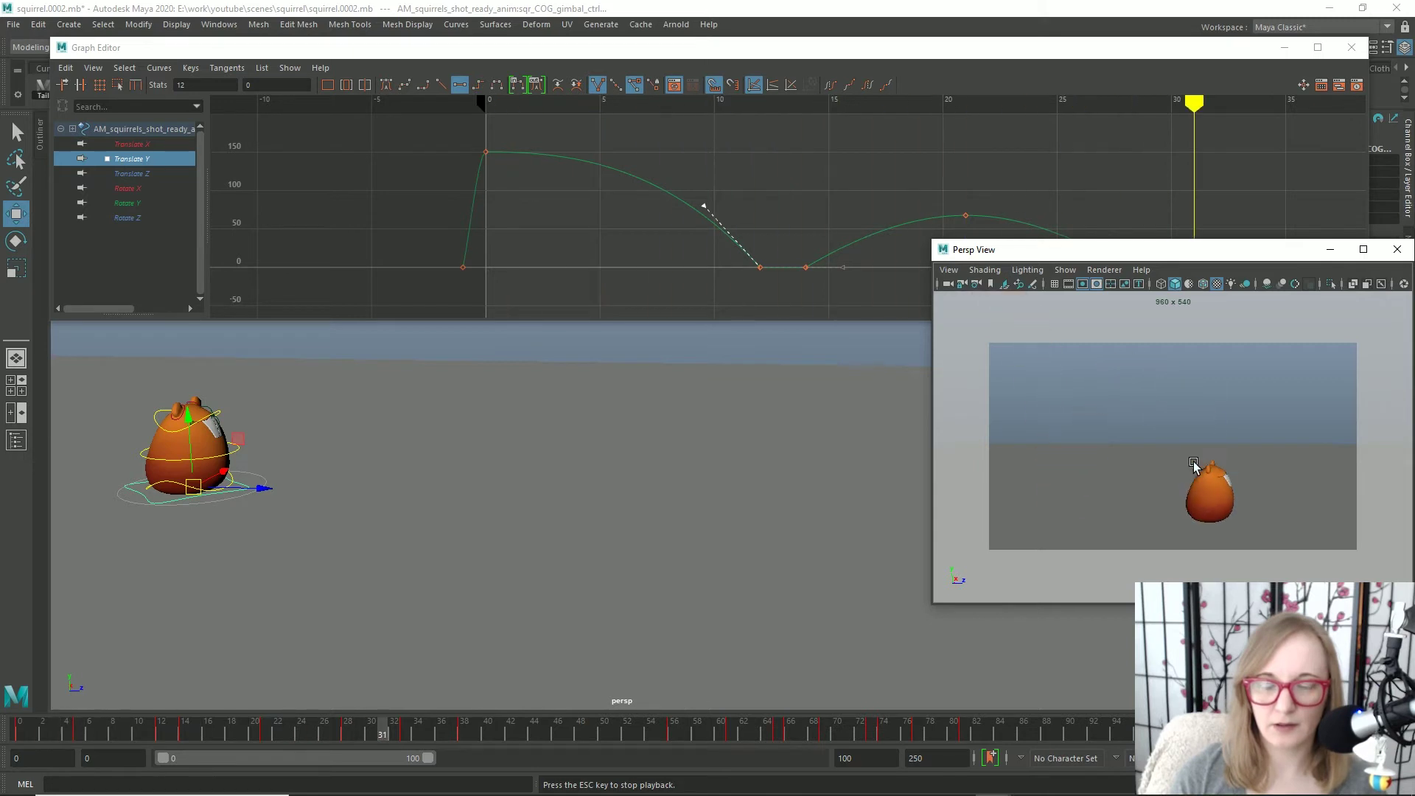
{"action": "left_click", "coordinate": [767, 229]}
{"action": "key", "text": "Escape"}
- Isolate the COG gimbal control's Translate Z curve and delete its extra in-air key at frame 5
{"action": "left_click", "coordinate": [152, 171]}
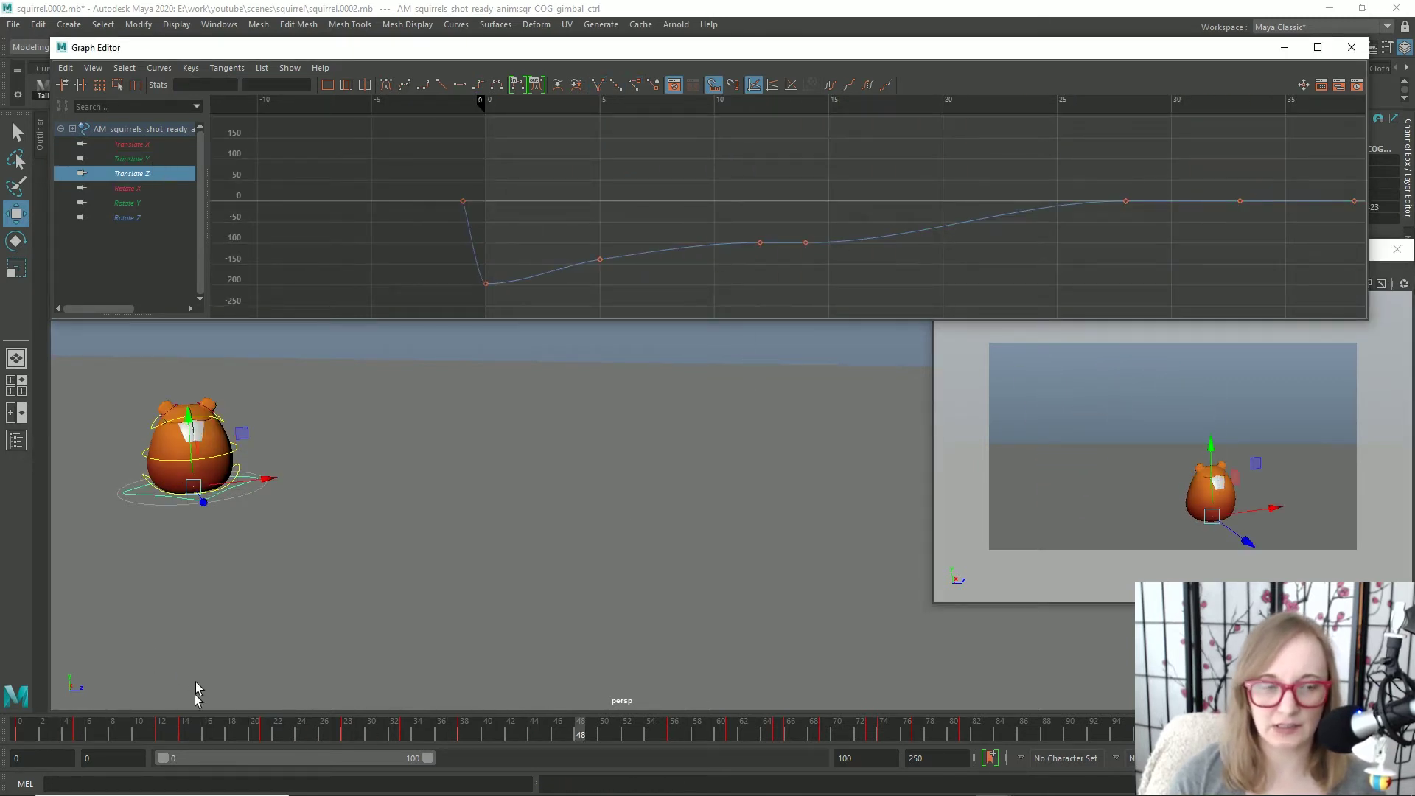
{"action": "left_click", "coordinate": [4, 730]}
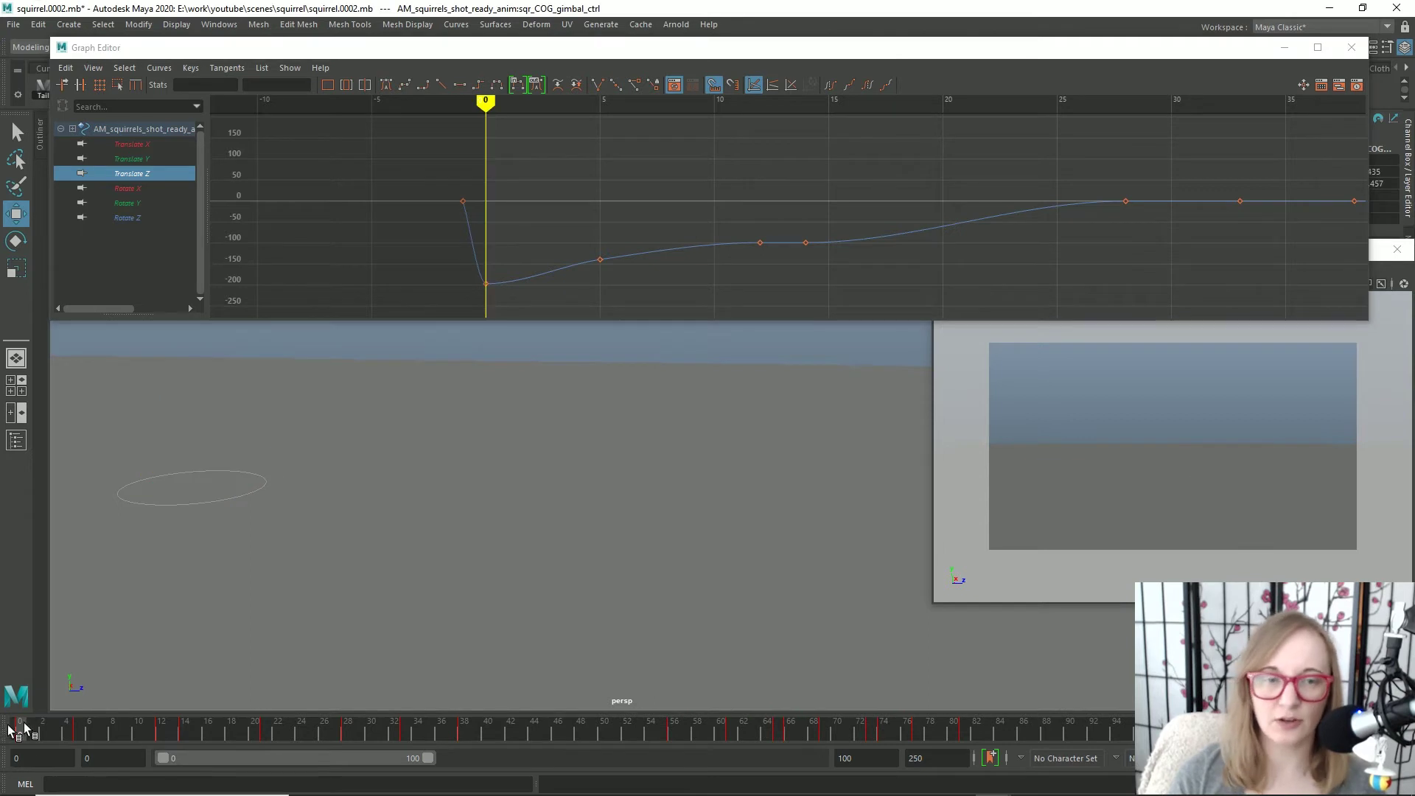
{"action": "mouse_move", "coordinate": [25, 729]}
{"action": "left_mouse_down"}
{"action": "mouse_move", "coordinate": [300, 719]}
{"action": "mouse_move", "coordinate": [4, 714]}
{"action": "left_mouse_up"}
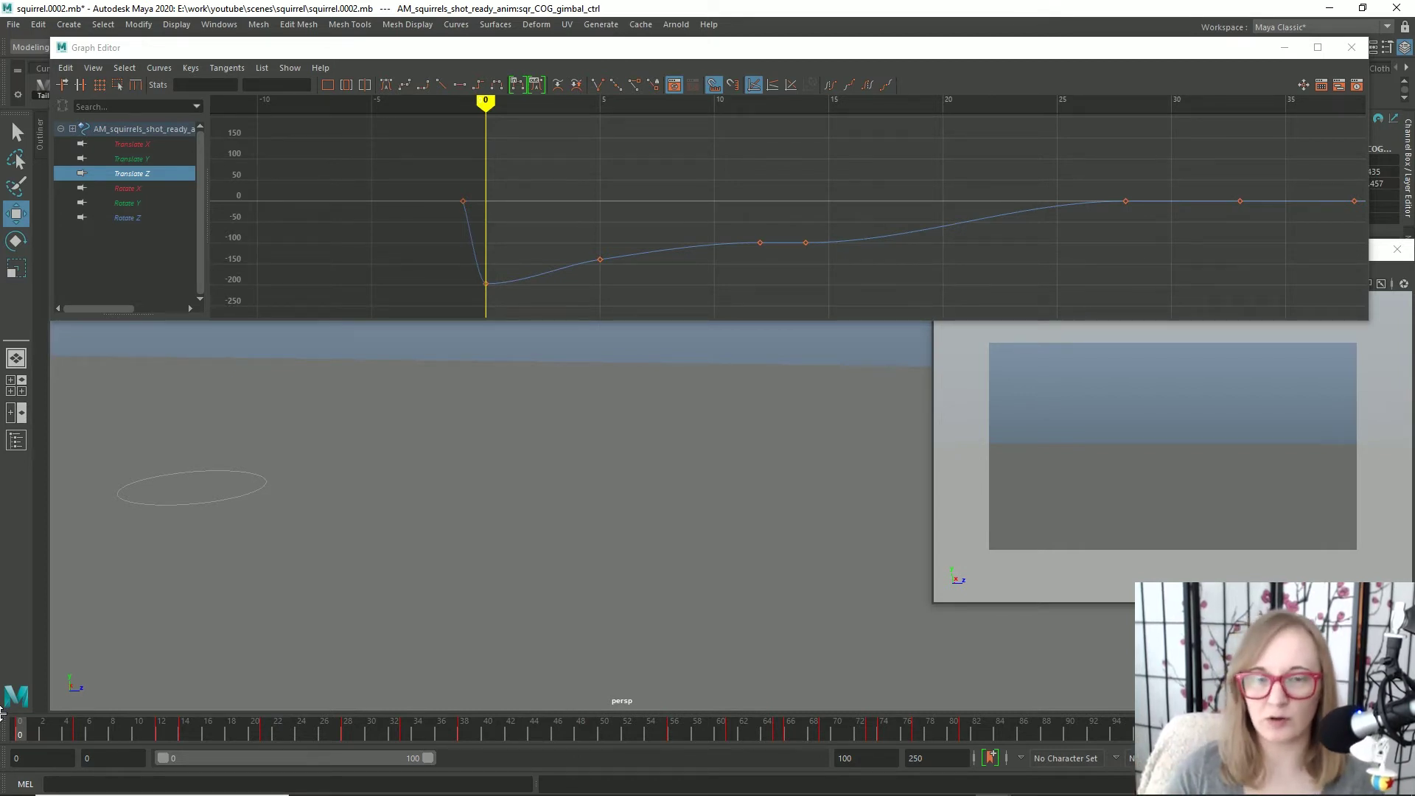
{"action": "left_click", "coordinate": [146, 177]}
{"action": "left_click_drag", "start_coordinate": [71, 728], "coordinate": [158, 714]}
{"action": "left_click_drag", "start_coordinate": [556, 165], "coordinate": [623, 306]}
{"action": "left_click", "coordinate": [642, 259]}
- Set linear tangents on the Translate Z segments from frames 0 to 12 and 14 to 28
{"action": "left_click_drag", "start_coordinate": [466, 222], "coordinate": [768, 311]}
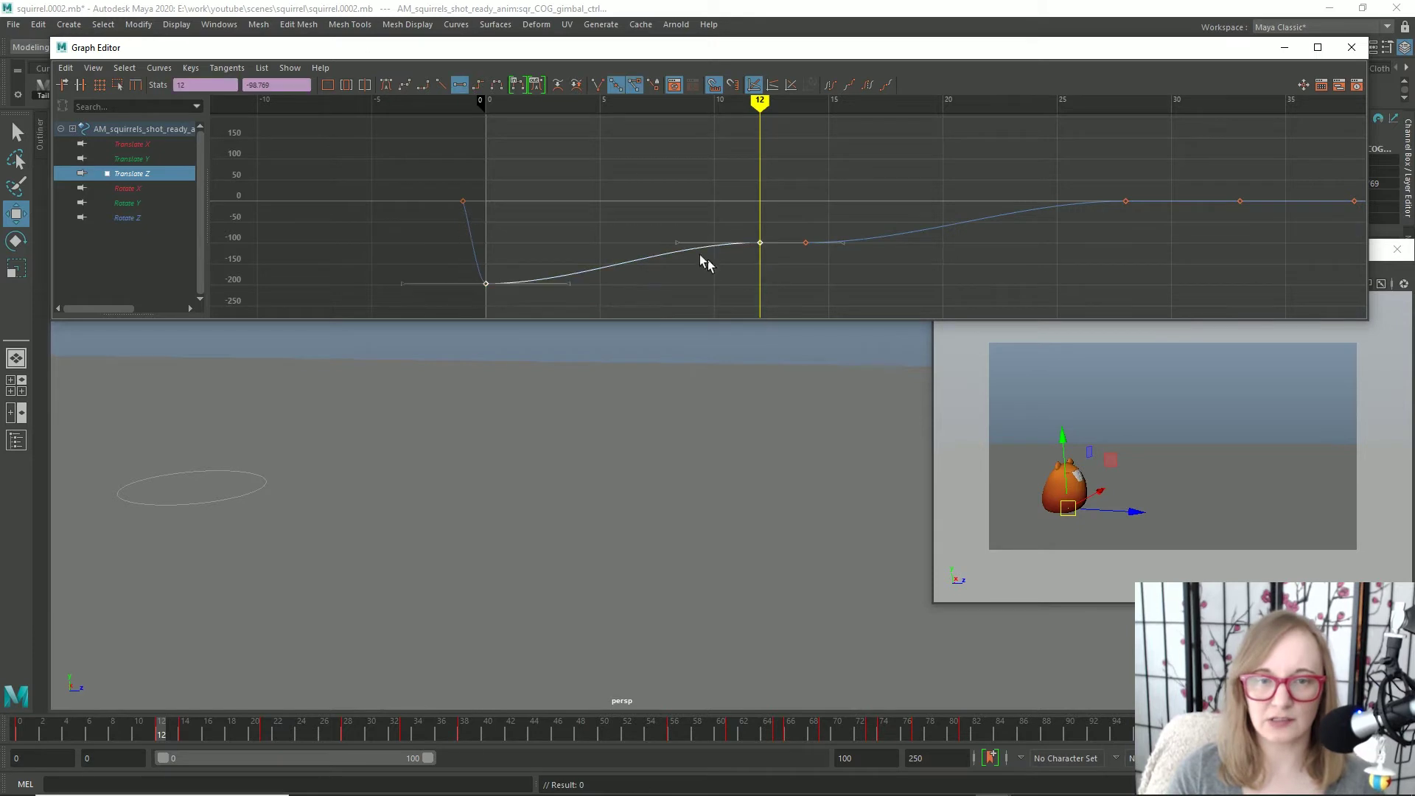
{"action": "left_click", "coordinate": [442, 83]}
{"action": "left_click", "coordinate": [631, 161]}
{"action": "left_click_drag", "start_coordinate": [190, 712], "coordinate": [354, 662]}
{"action": "left_click_drag", "start_coordinate": [788, 122], "coordinate": [1127, 288]}
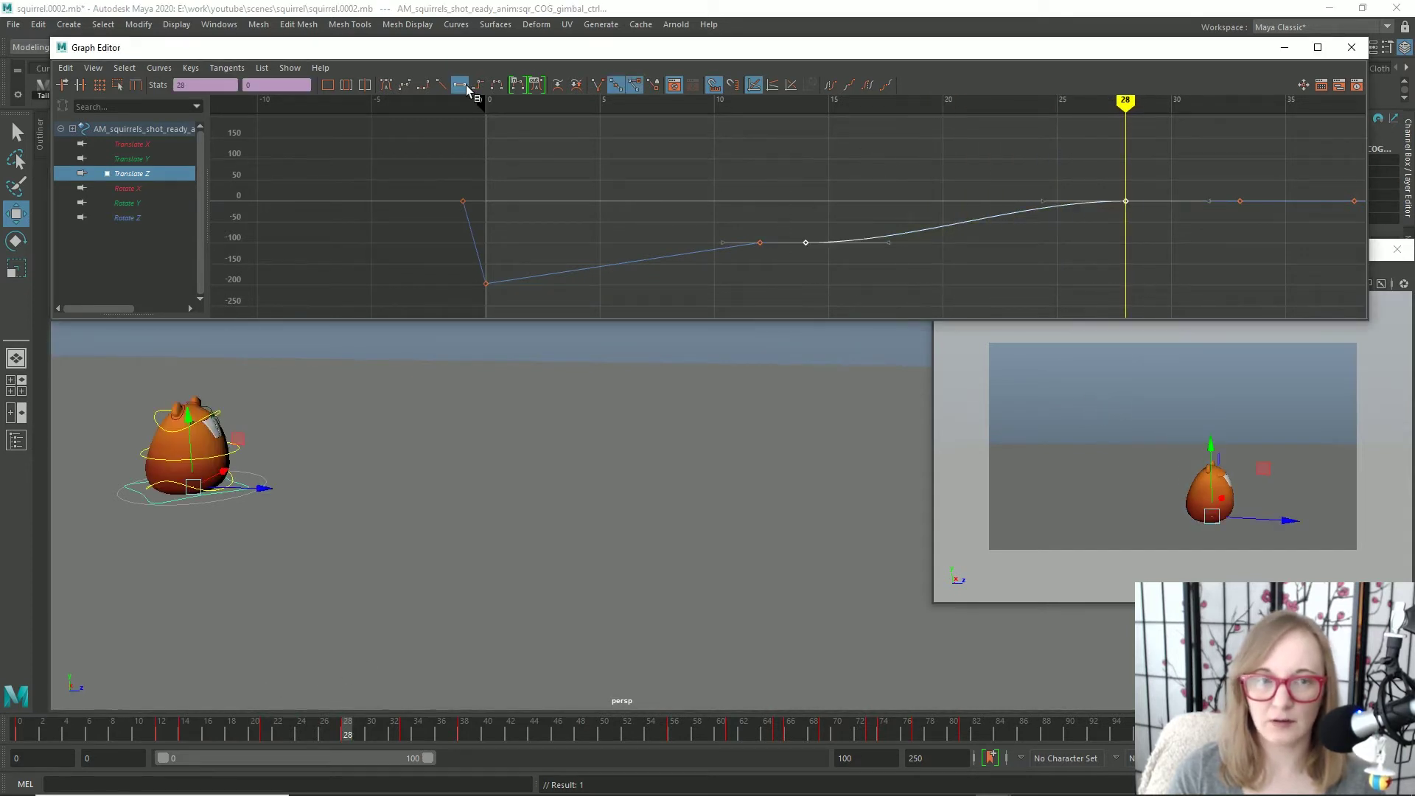
{"action": "left_click", "coordinate": [440, 85]}
- Set the playback range to end at frame 50 and play back the hops in the camera view
{"action": "left_click_drag", "start_coordinate": [348, 730], "coordinate": [487, 734]}
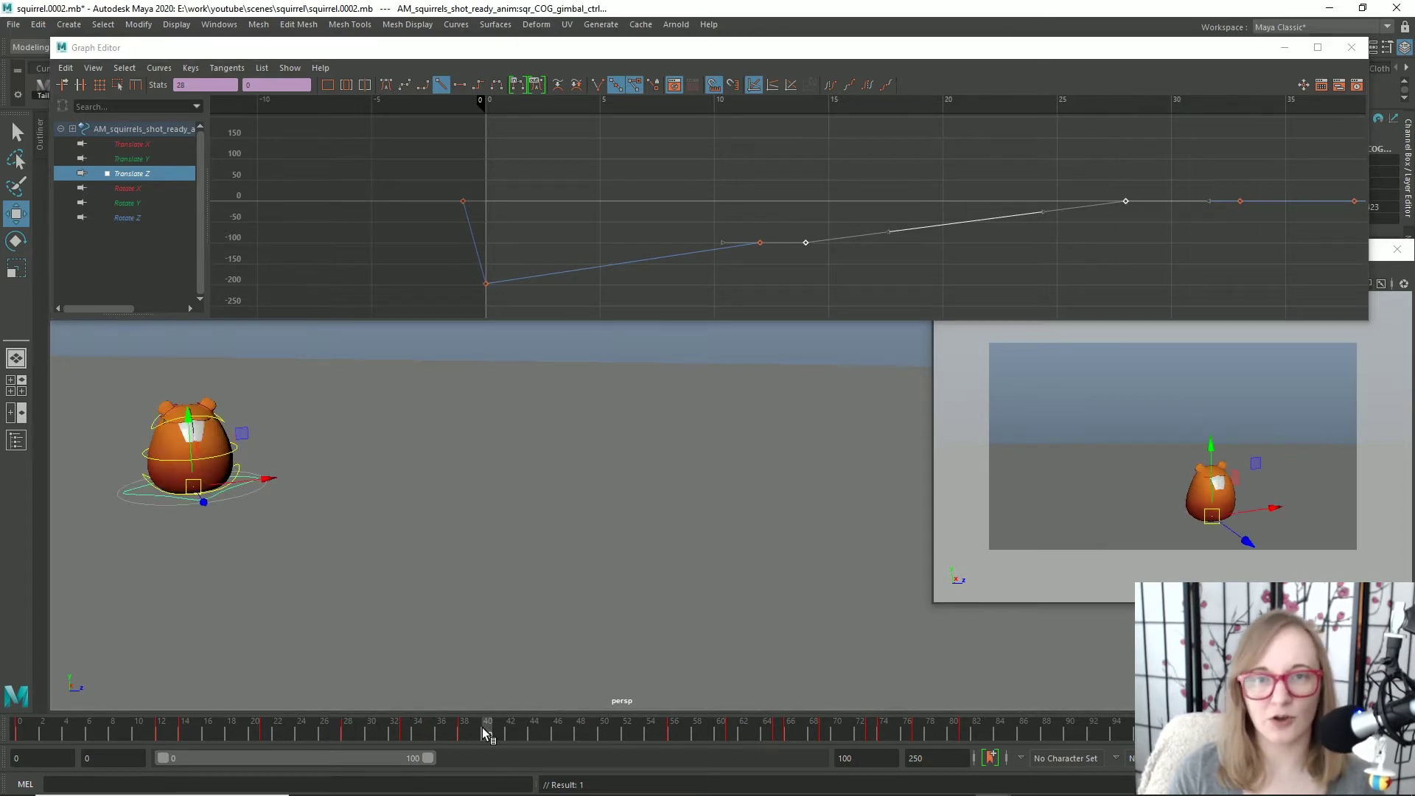
{"action": "mouse_move", "coordinate": [590, 730]}
{"action": "left_mouse_down"}
{"action": "mouse_move", "coordinate": [563, 716]}
{"action": "mouse_move", "coordinate": [1077, 740]}
{"action": "mouse_move", "coordinate": [414, 784]}
{"action": "mouse_move", "coordinate": [492, 784]}
{"action": "mouse_move", "coordinate": [465, 778]}
{"action": "mouse_move", "coordinate": [547, 732]}
{"action": "mouse_move", "coordinate": [595, 732]}
{"action": "left_mouse_up"}
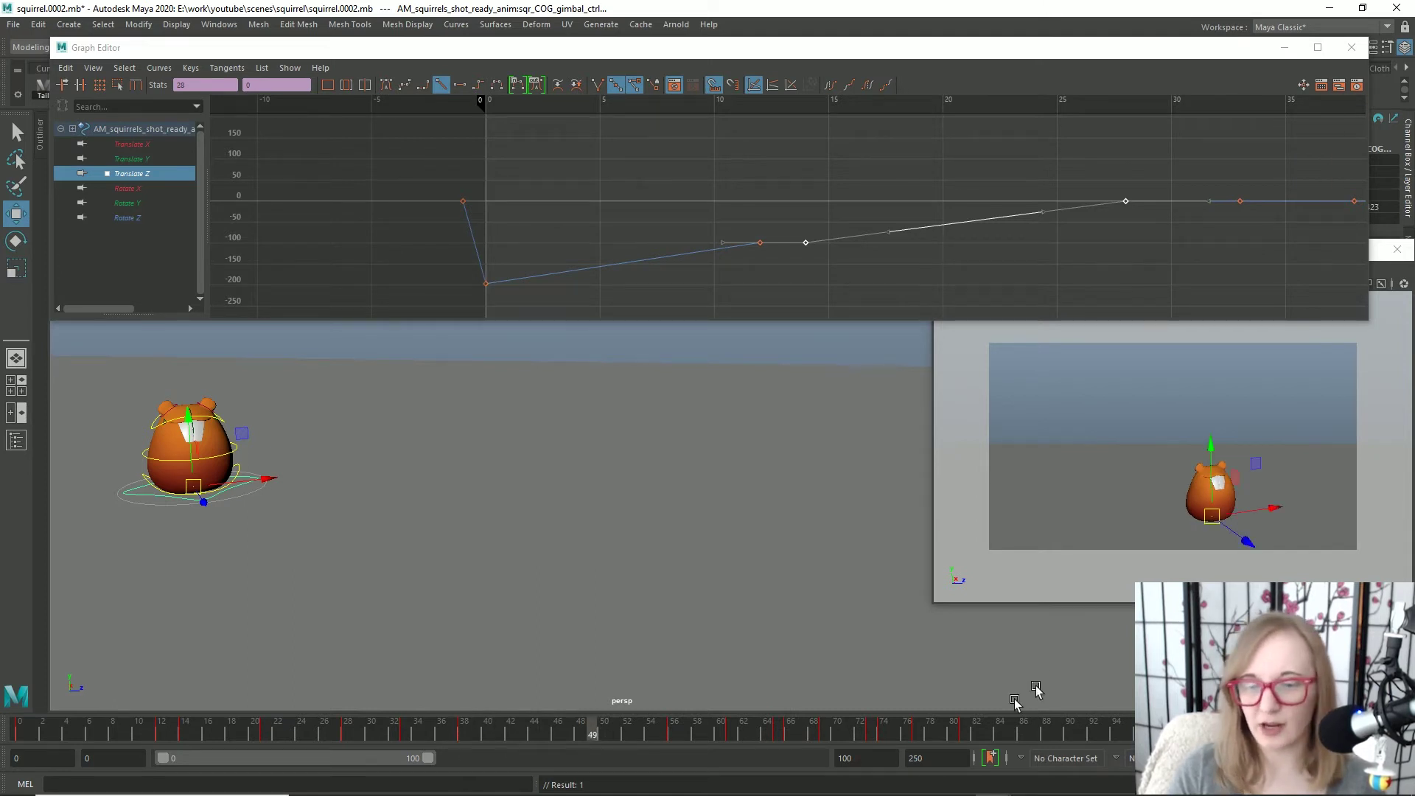
{"action": "double_click", "coordinate": [885, 765]}
{"action": "type", "text": "50"}
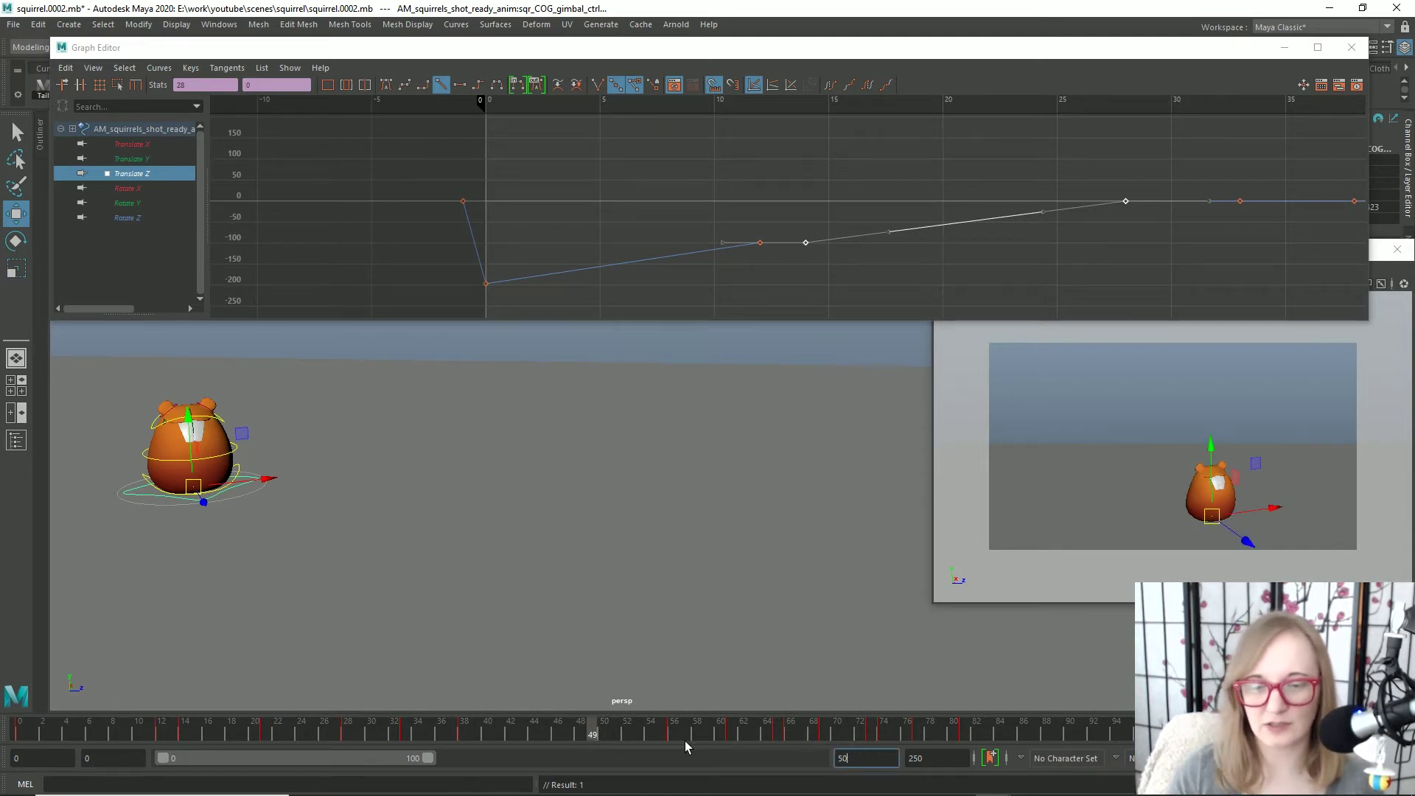
{"action": "key", "text": "Return"}
{"action": "key", "text": "alt+v"}
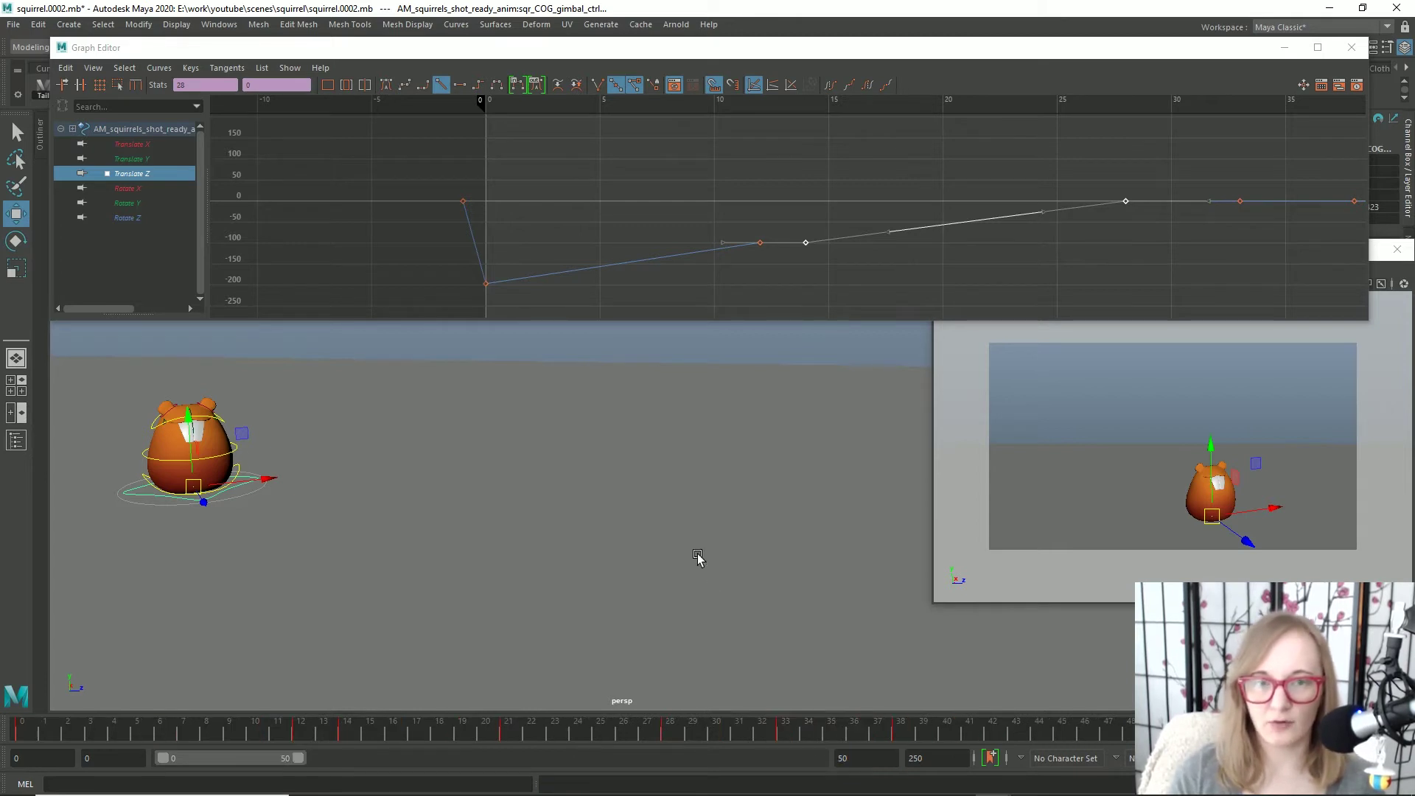
{"action": "left_click", "coordinate": [1141, 524]}
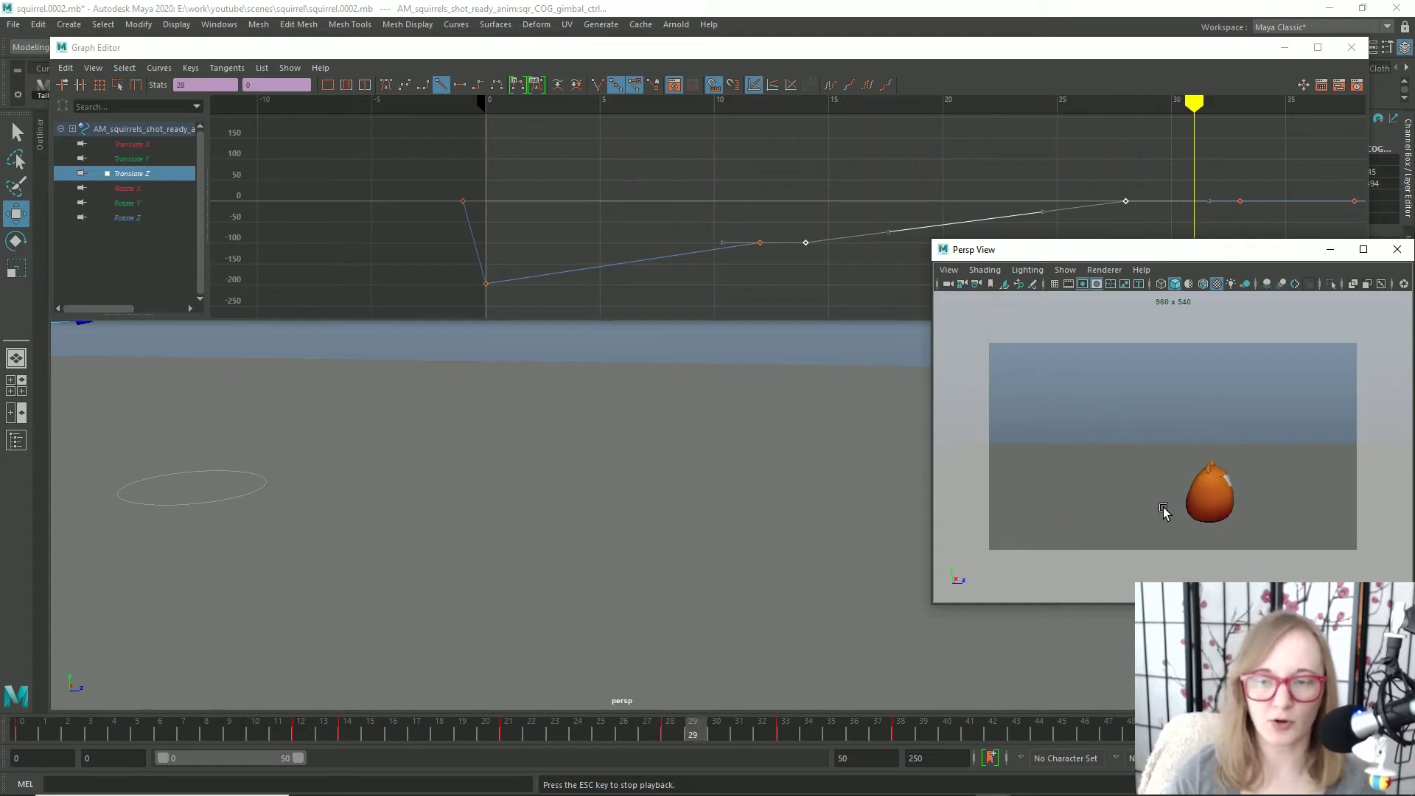
{"action": "key", "text": "Escape"}
- Scrub through the second hop and lower its Translate Y peak key at frame 21 to about 42
{"action": "left_click_drag", "start_coordinate": [160, 727], "coordinate": [369, 728]}
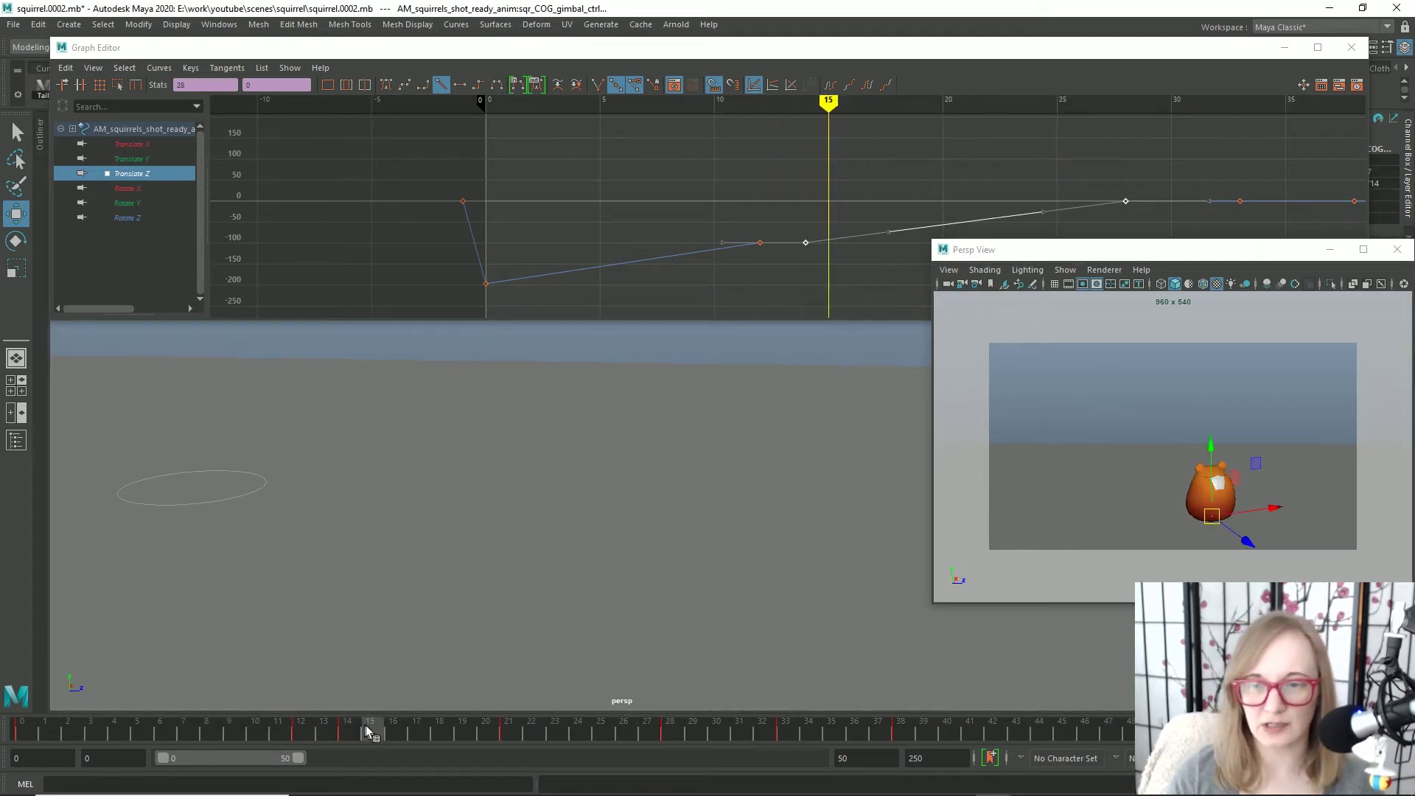
{"action": "mouse_move", "coordinate": [249, 726]}
{"action": "left_mouse_down"}
{"action": "mouse_move", "coordinate": [230, 726]}
{"action": "mouse_move", "coordinate": [361, 731]}
{"action": "mouse_move", "coordinate": [507, 678]}
{"action": "mouse_move", "coordinate": [91, 707]}
{"action": "mouse_move", "coordinate": [255, 705]}
{"action": "mouse_move", "coordinate": [342, 735]}
{"action": "mouse_move", "coordinate": [405, 736]}
{"action": "mouse_move", "coordinate": [577, 698]}
{"action": "mouse_move", "coordinate": [494, 736]}
{"action": "left_mouse_up"}
{"action": "middle_click", "coordinate": [1260, 484]}
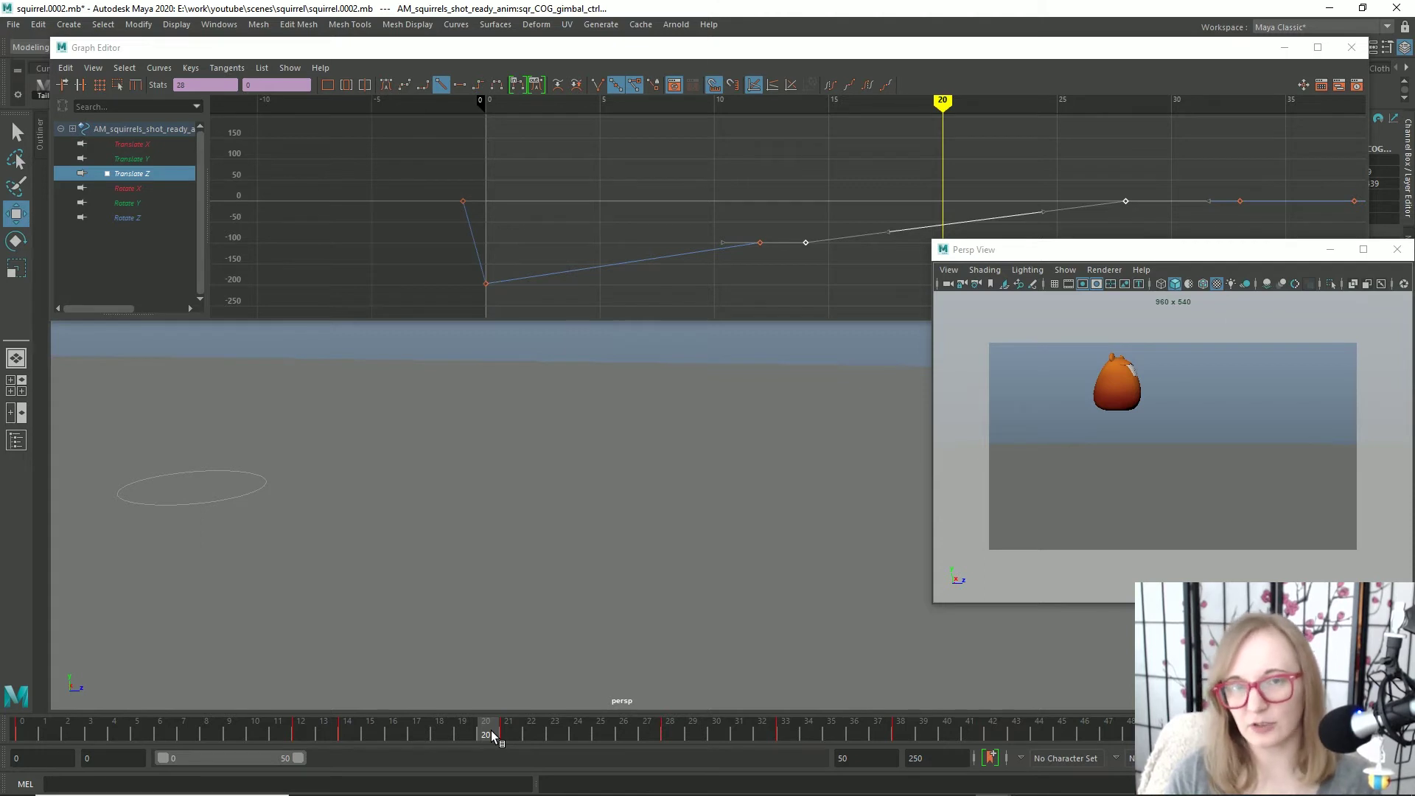
{"action": "mouse_move", "coordinate": [491, 731]}
{"action": "left_mouse_down"}
{"action": "mouse_move", "coordinate": [533, 730]}
{"action": "mouse_move", "coordinate": [512, 733]}
{"action": "left_mouse_up"}
{"action": "left_click", "coordinate": [135, 160]}
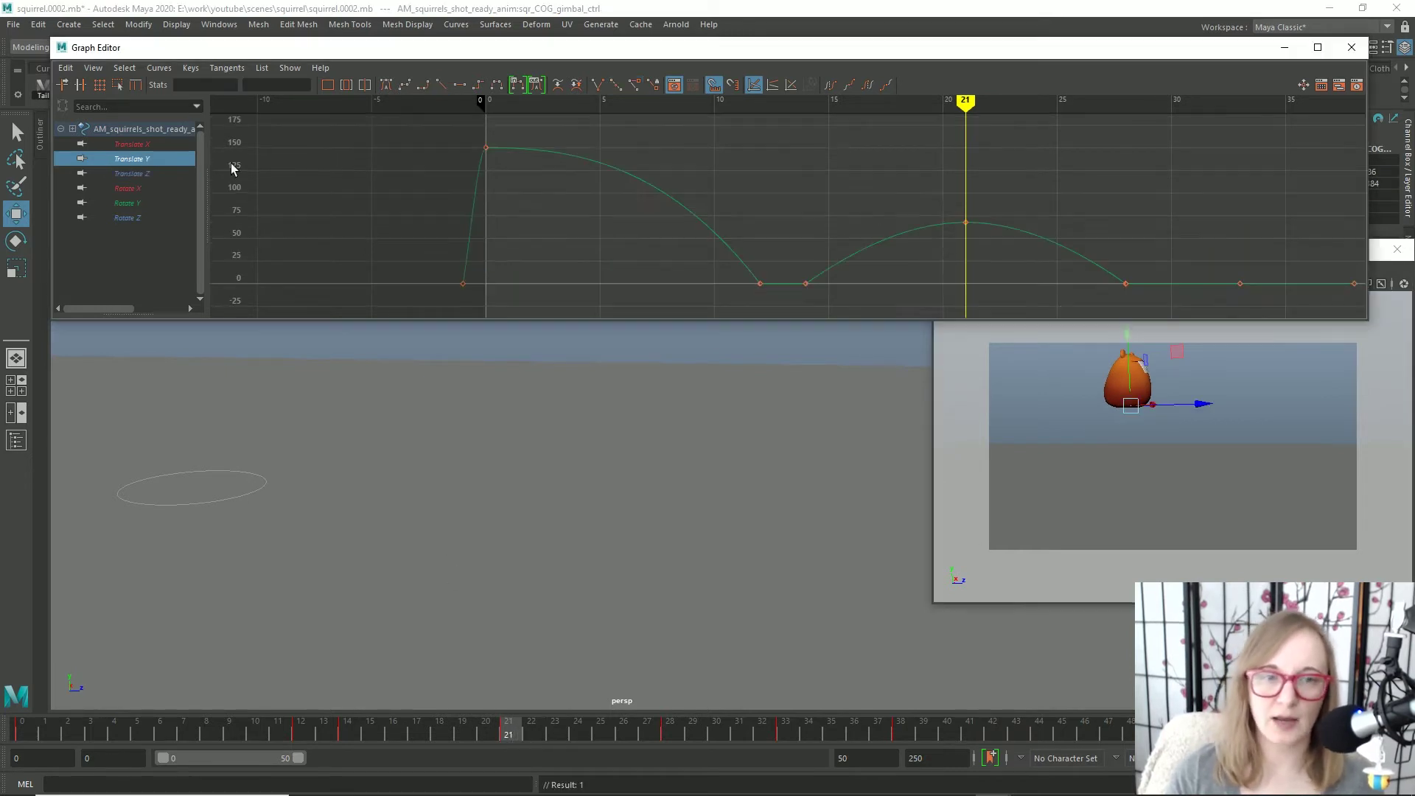
{"action": "left_click_drag", "start_coordinate": [898, 173], "coordinate": [994, 237]}
{"action": "middle_click_drag", "start_coordinate": [993, 238], "coordinate": [999, 265], "text": "shift"}
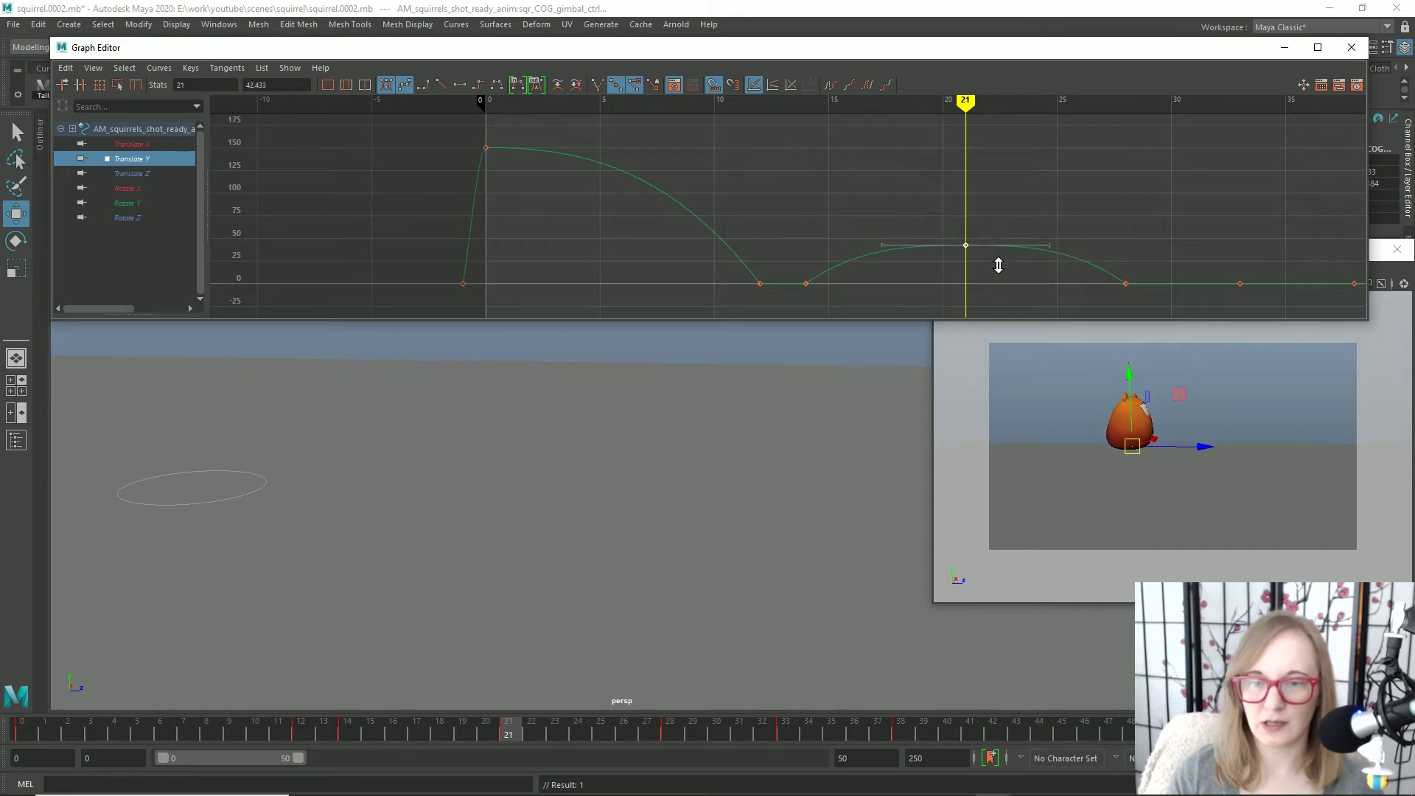
- Flatten the Translate Y tangents at frames 14 and 28 to suit the lower second hop
{"action": "left_click_drag", "start_coordinate": [846, 312], "coordinate": [847, 312]}
{"action": "left_click_drag", "start_coordinate": [833, 231], "coordinate": [857, 257]}
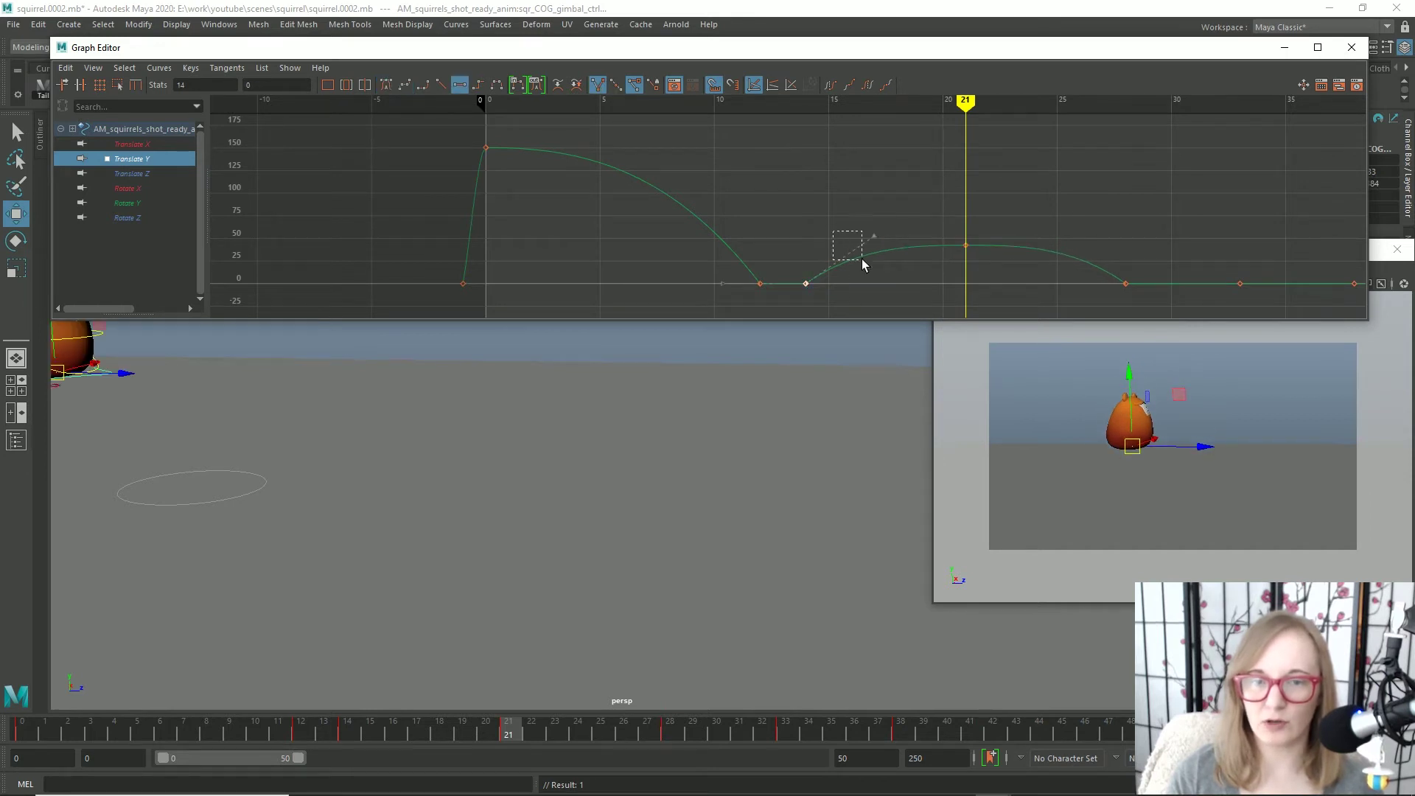
{"action": "middle_click_drag", "start_coordinate": [874, 258], "coordinate": [896, 267], "text": "shift"}
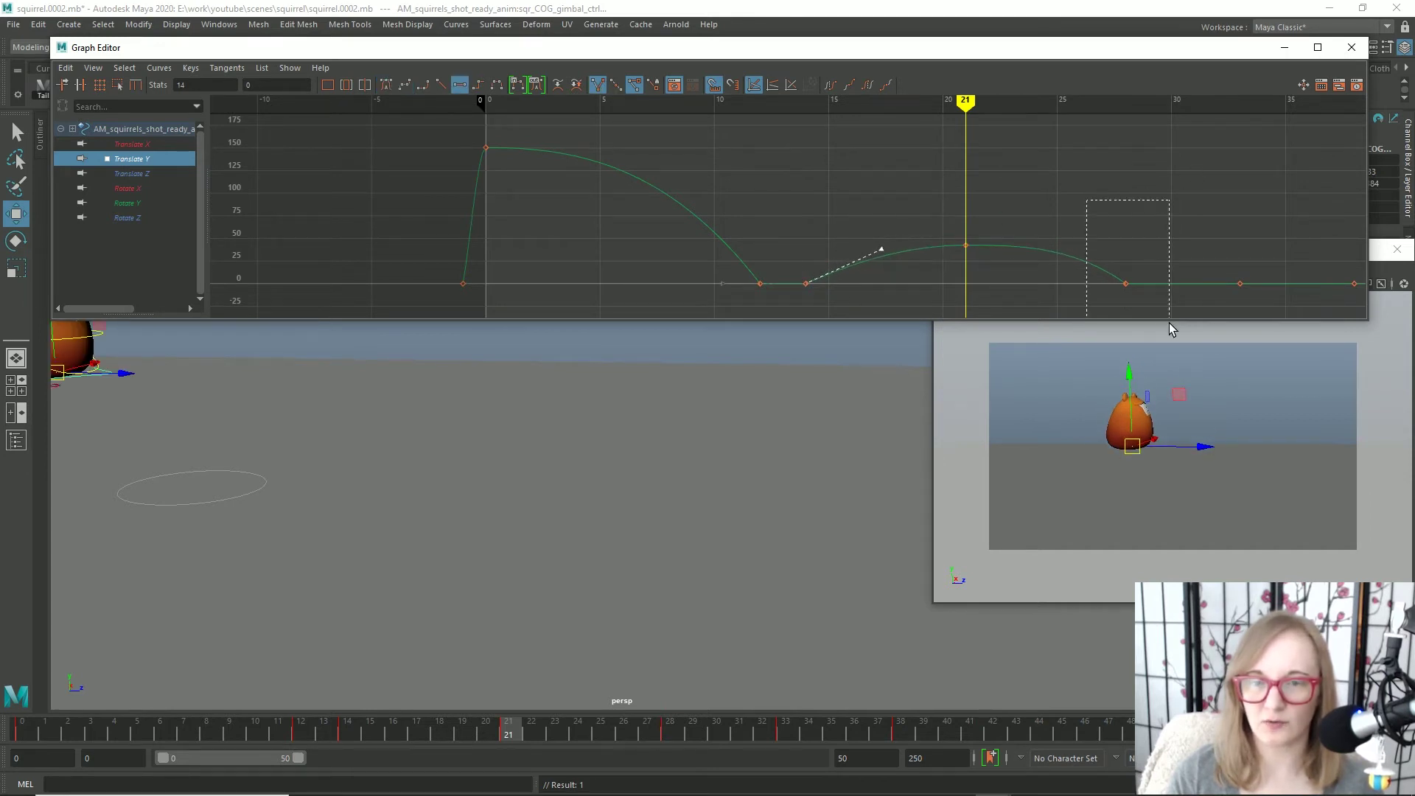
{"action": "middle_click_drag", "start_coordinate": [1064, 234], "coordinate": [1061, 243]}
- Move the second hop's Translate Y takeoff key from frame 14 to 15 and reshape its outgoing tangent
{"action": "right_click_drag", "start_coordinate": [1001, 252], "coordinate": [995, 221], "text": "alt+shift"}
{"action": "middle_click_drag", "start_coordinate": [994, 223], "coordinate": [973, 119], "text": "alt"}
{"action": "right_click_drag", "start_coordinate": [992, 134], "coordinate": [926, 214], "text": "alt+shift"}
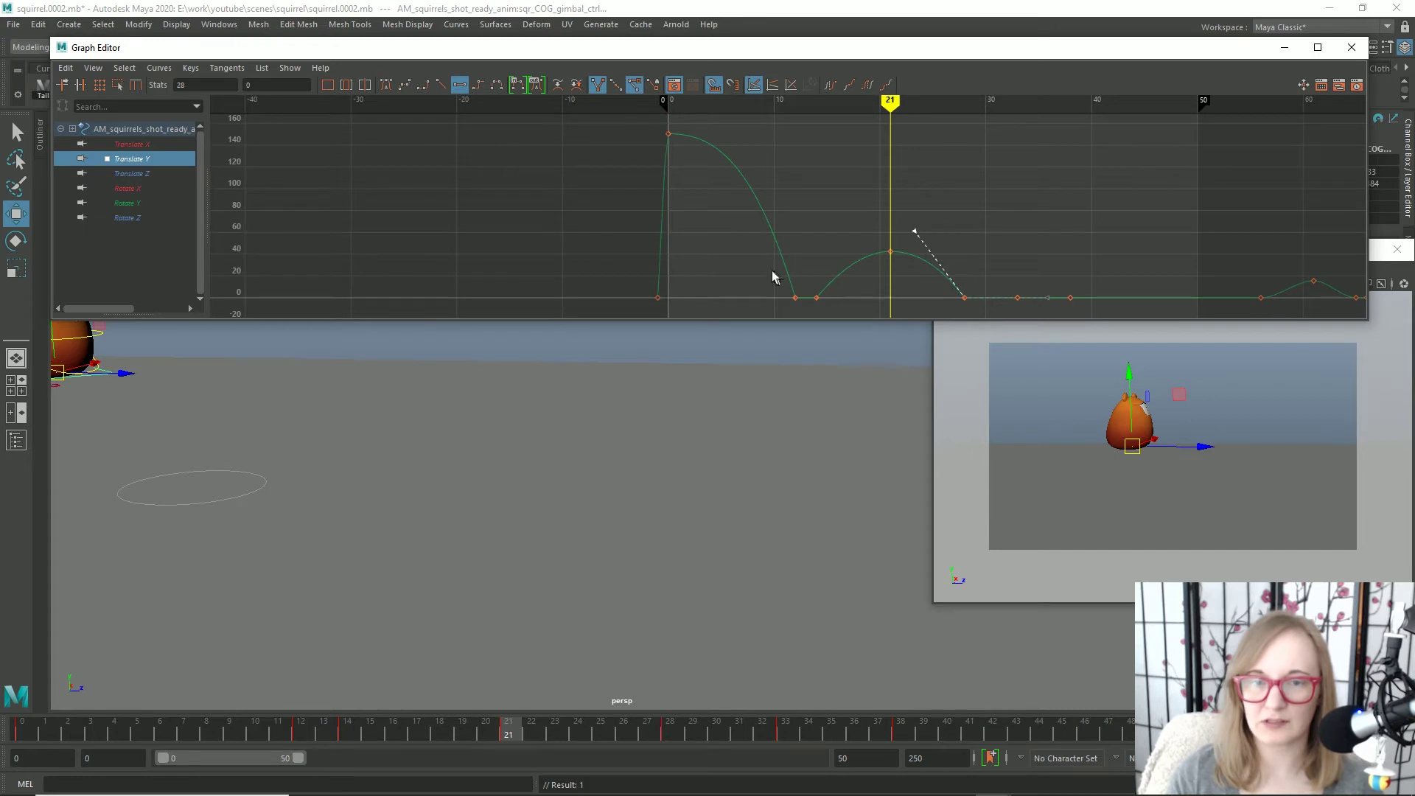
{"action": "left_click", "coordinate": [817, 297]}
{"action": "middle_click_drag", "start_coordinate": [861, 289], "coordinate": [846, 249], "text": "shift"}
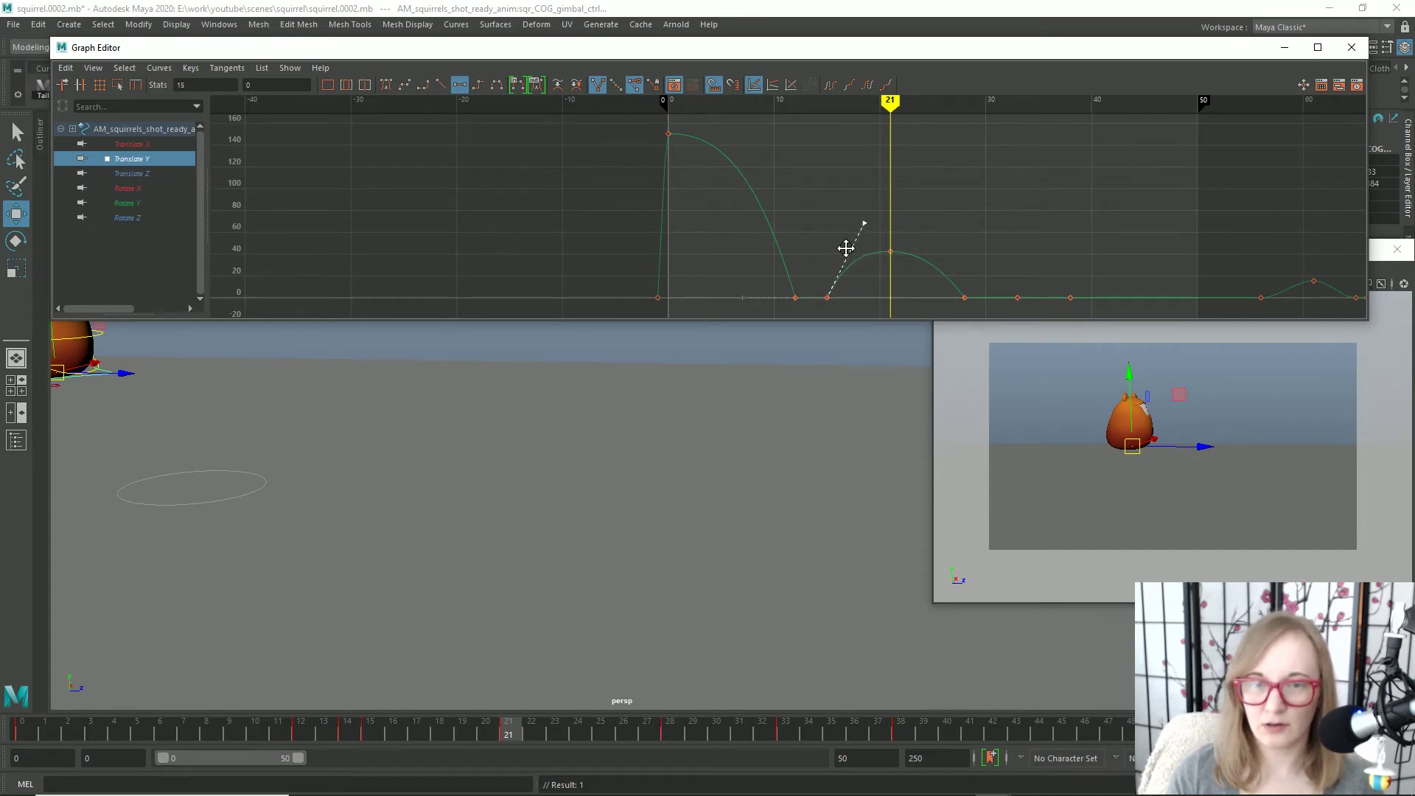
{"action": "middle_click_drag", "start_coordinate": [870, 202], "coordinate": [877, 206]}
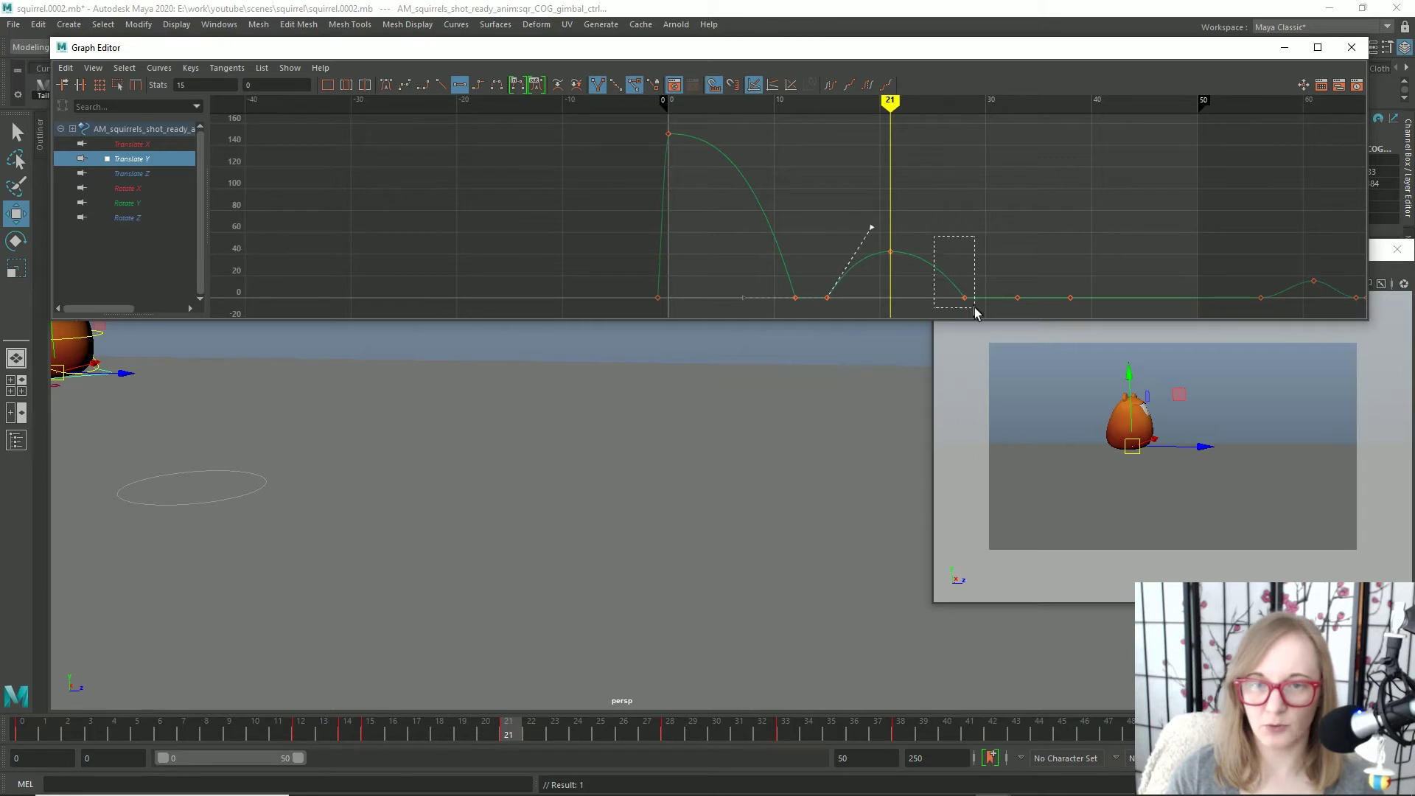
- Play back the retimed second hop in the camera view and scrub to its takeoff at frame 15
{"action": "key", "text": "alt+v"}
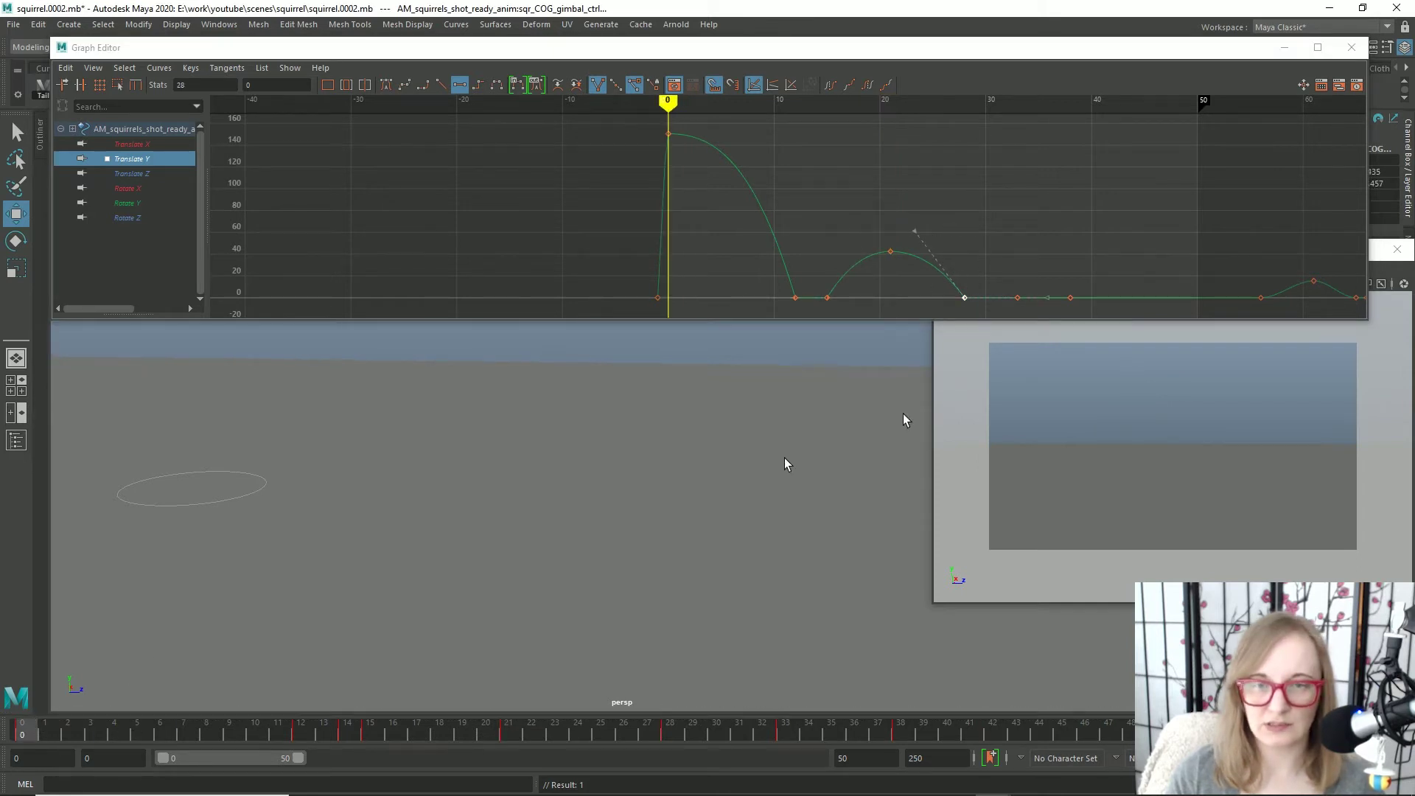
{"action": "left_click", "coordinate": [1178, 472]}
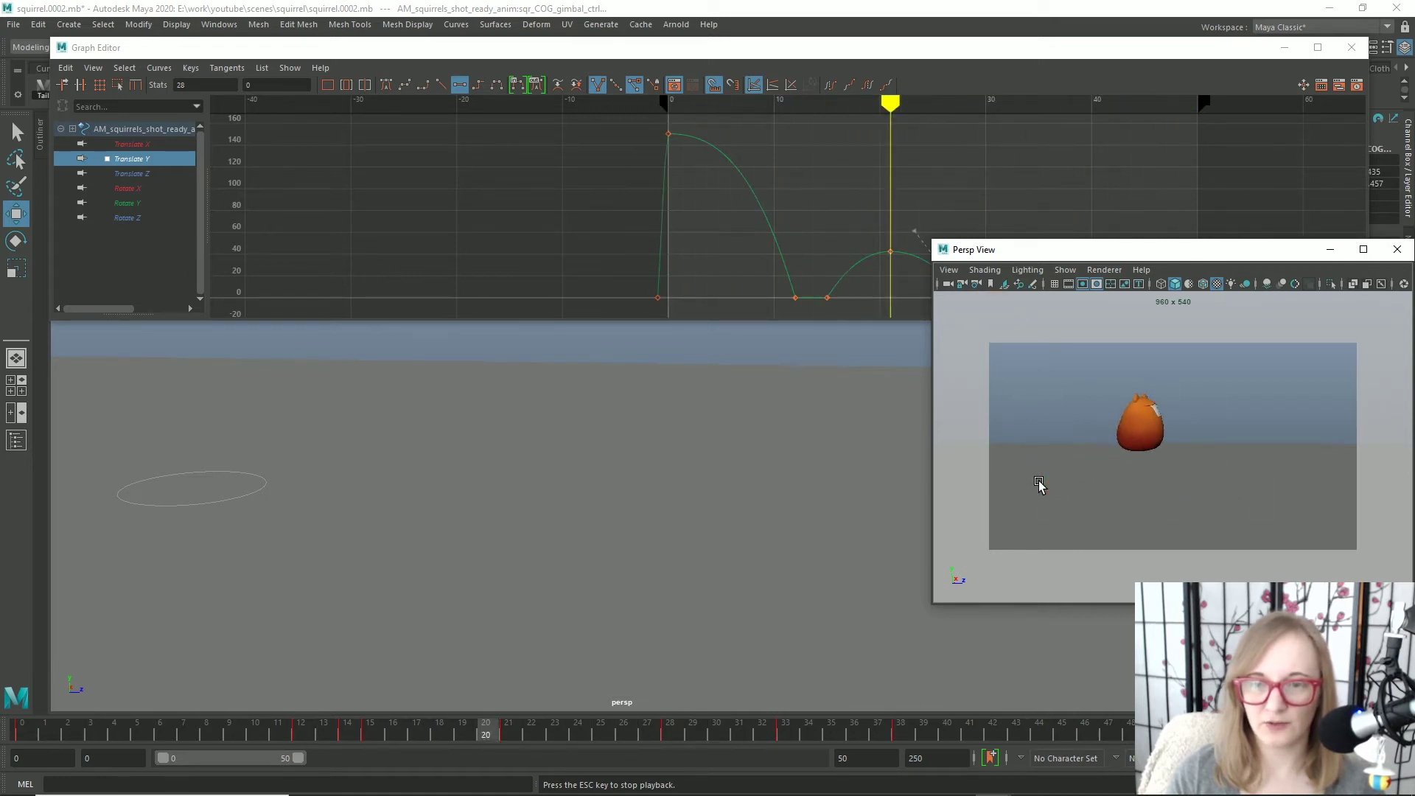
{"action": "left_click", "coordinate": [255, 735]}
{"action": "left_click_drag", "start_coordinate": [255, 737], "coordinate": [369, 736]}
- Show all the translate curves, move the Translate Z takeoff key to frame 15 and delete the leftover Translate X key at frame 14
{"action": "left_click_drag", "start_coordinate": [119, 144], "coordinate": [137, 175]}
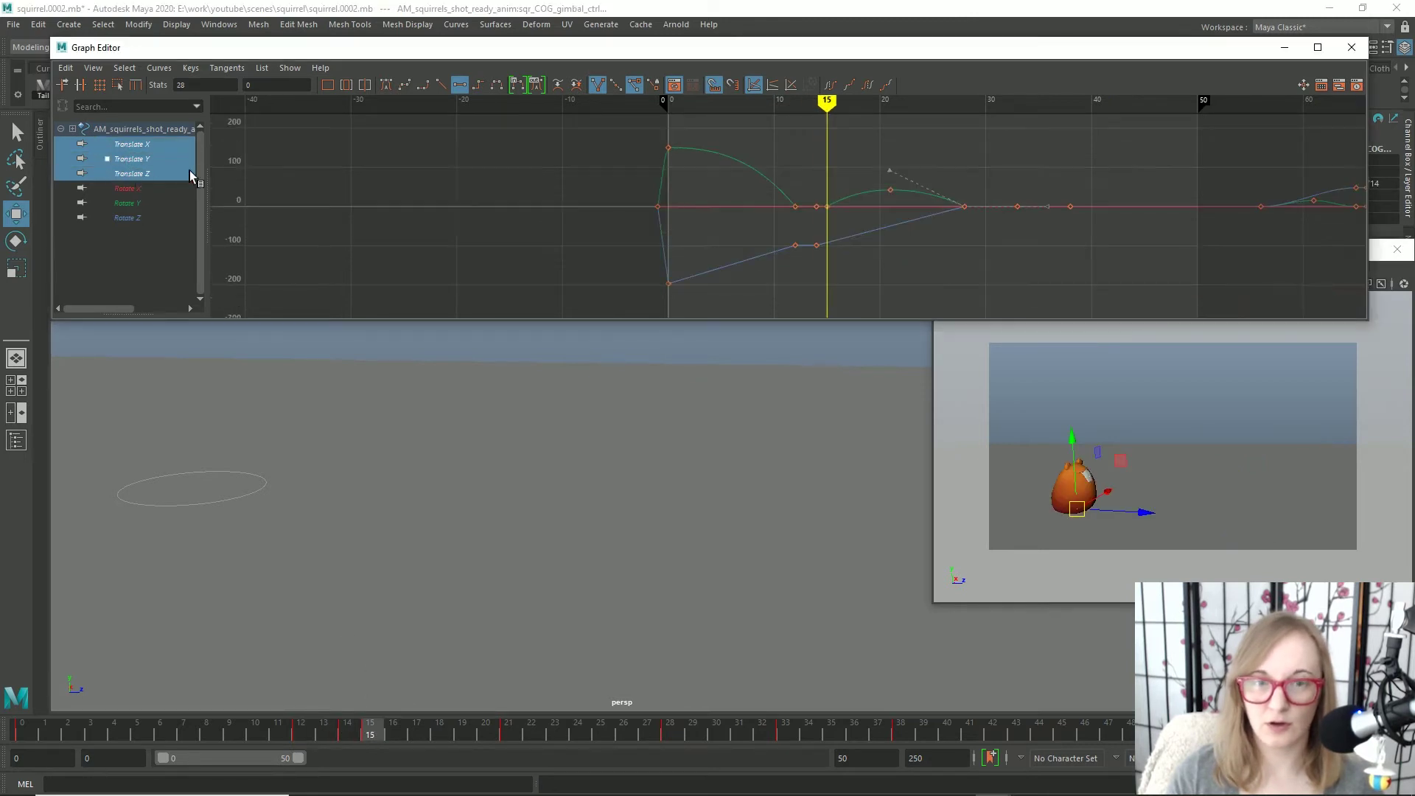
{"action": "left_click_drag", "start_coordinate": [814, 228], "coordinate": [837, 266]}
{"action": "middle_click_drag", "start_coordinate": [847, 263], "coordinate": [868, 264], "text": "shift"}
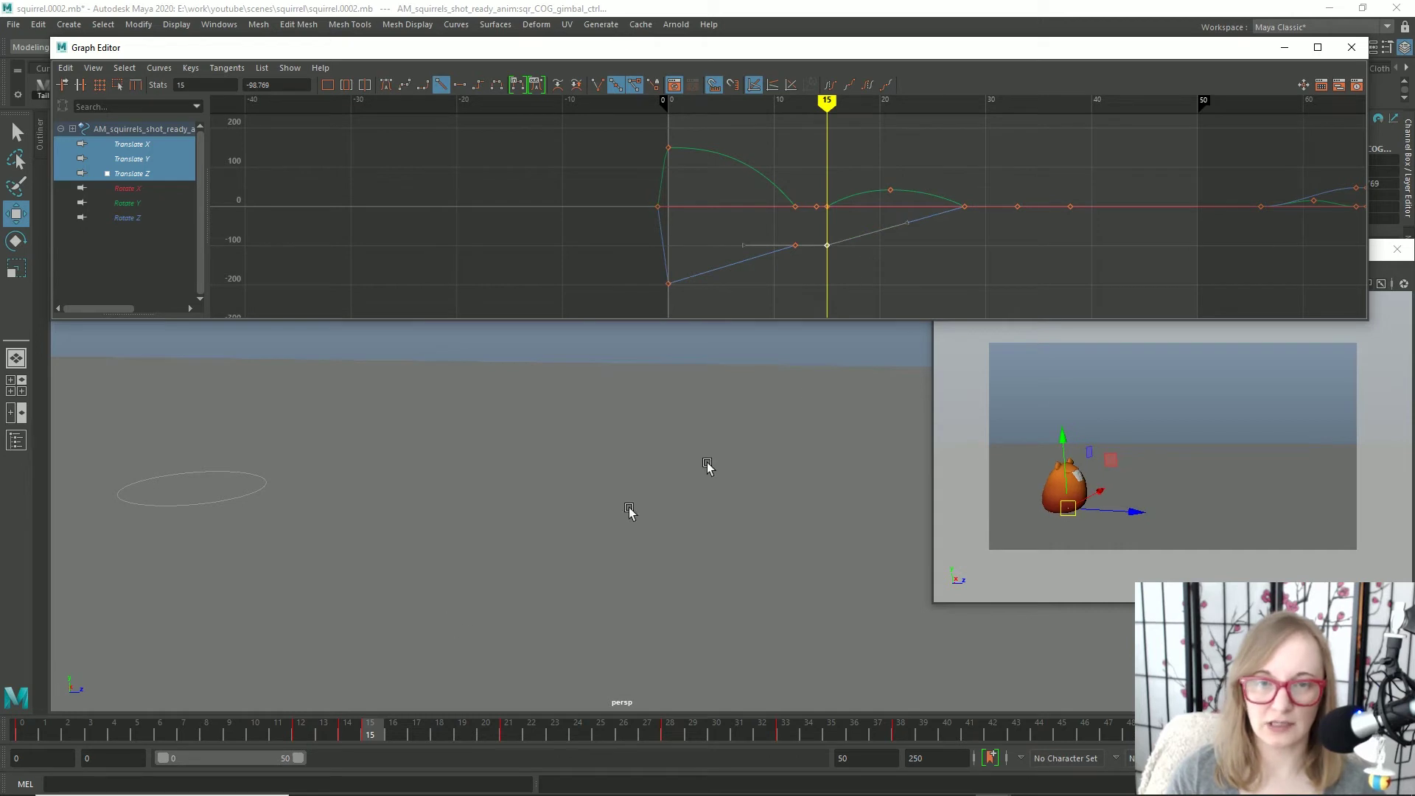
{"action": "left_click_drag", "start_coordinate": [809, 193], "coordinate": [824, 235]}
{"action": "key", "text": "Delete"}
- Close the Graph Editor and frame the squirrel at its first landing in the viewport, with the camera view moved aside
{"action": "left_click_drag", "start_coordinate": [34, 737], "coordinate": [392, 735]}
{"action": "left_click", "coordinate": [1289, 524]}
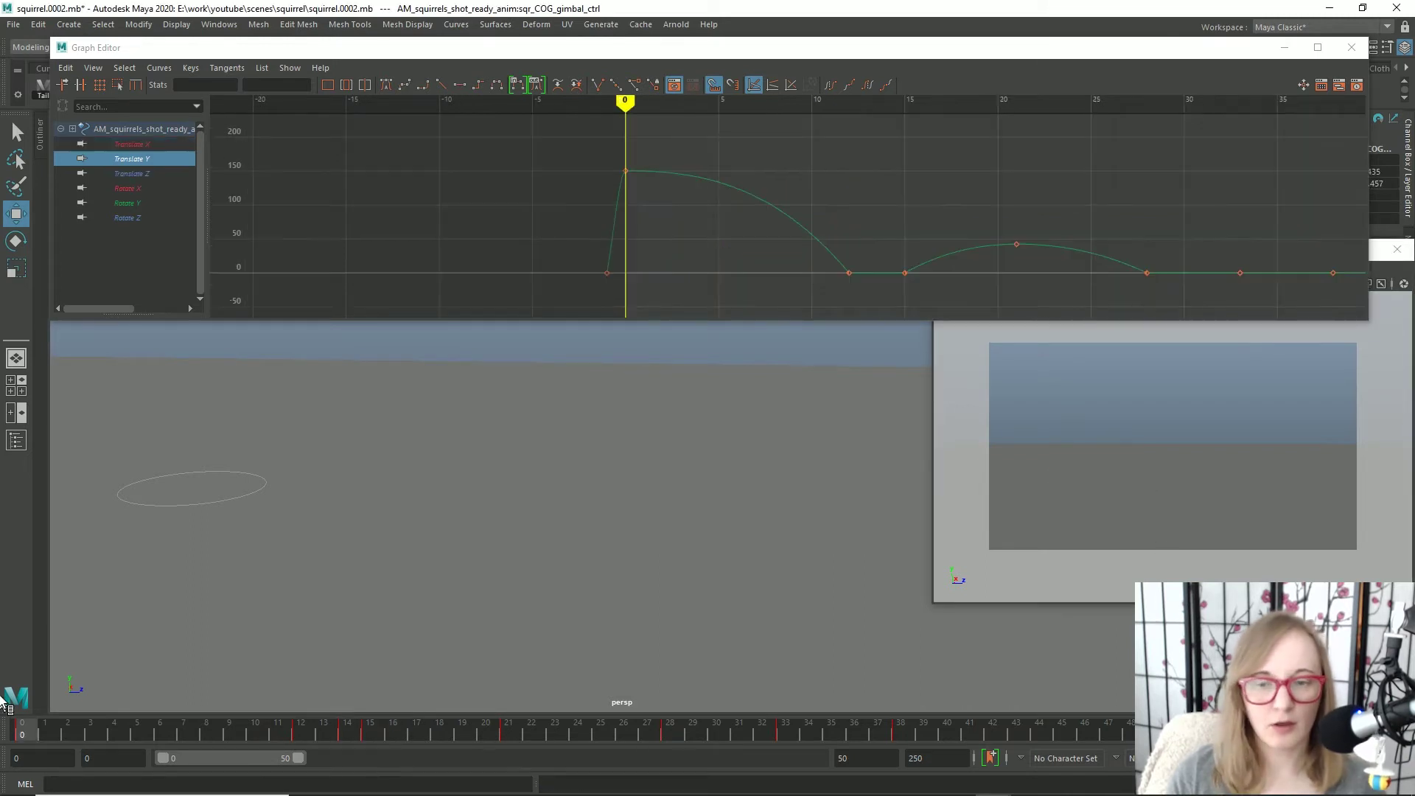
{"action": "left_click_drag", "start_coordinate": [24, 728], "coordinate": [377, 532]}
{"action": "middle_click_drag", "start_coordinate": [377, 532], "coordinate": [851, 615], "text": "alt"}
{"action": "right_click_drag", "start_coordinate": [851, 615], "coordinate": [575, 451], "text": "alt"}
{"action": "middle_click_drag", "start_coordinate": [575, 452], "coordinate": [648, 420], "text": "alt"}
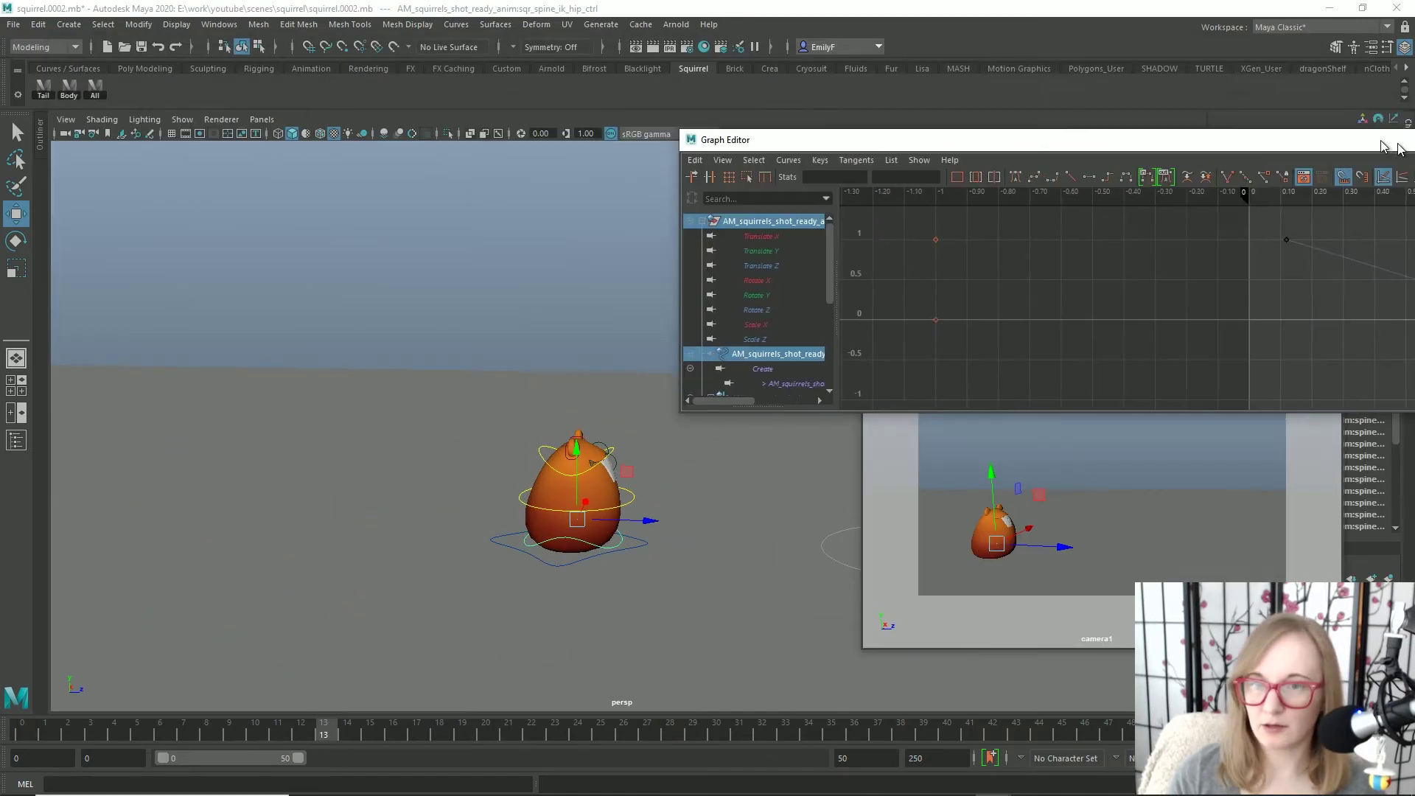
{"action": "left_click_drag", "start_coordinate": [1398, 146], "coordinate": [1414, 31]}
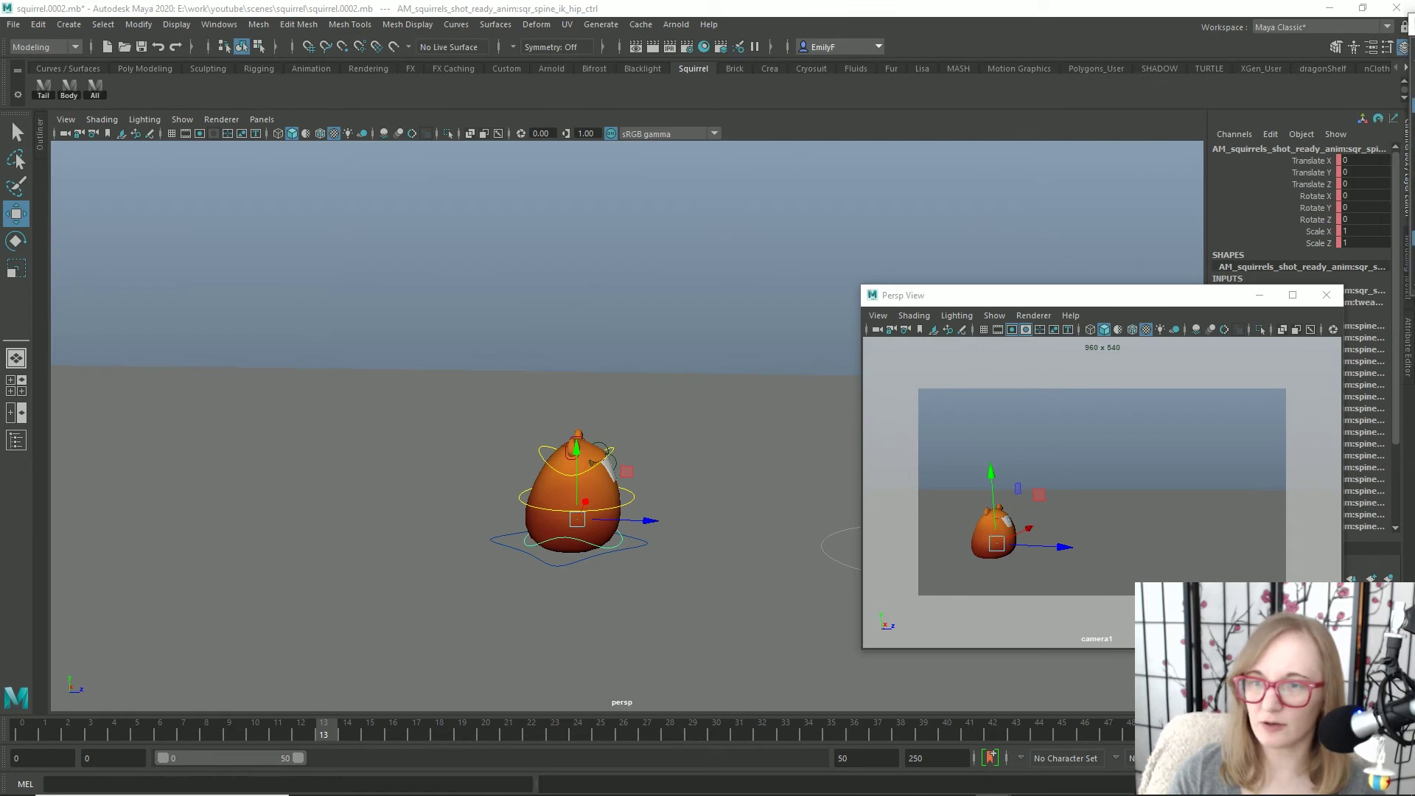
{"action": "left_click", "coordinate": [22, 736]}
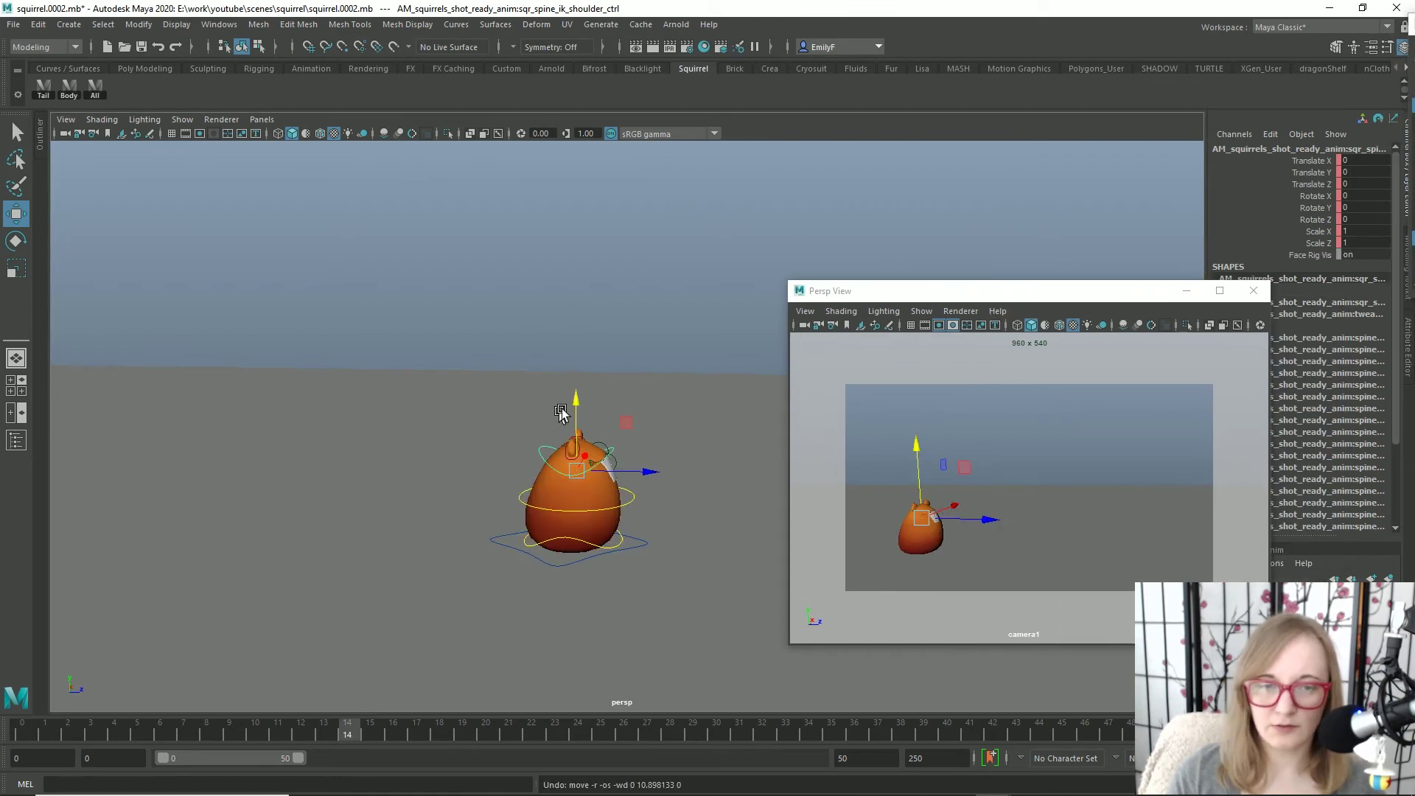
- Squash the squirrel's body at frame 14 by raising the spine IK hip control's Translate Y to about 7.8
{"action": "left_click_drag", "start_coordinate": [574, 401], "coordinate": [563, 370]}
{"action": "key", "text": "ctrl+z"}
{"action": "left_click", "coordinate": [579, 540]}
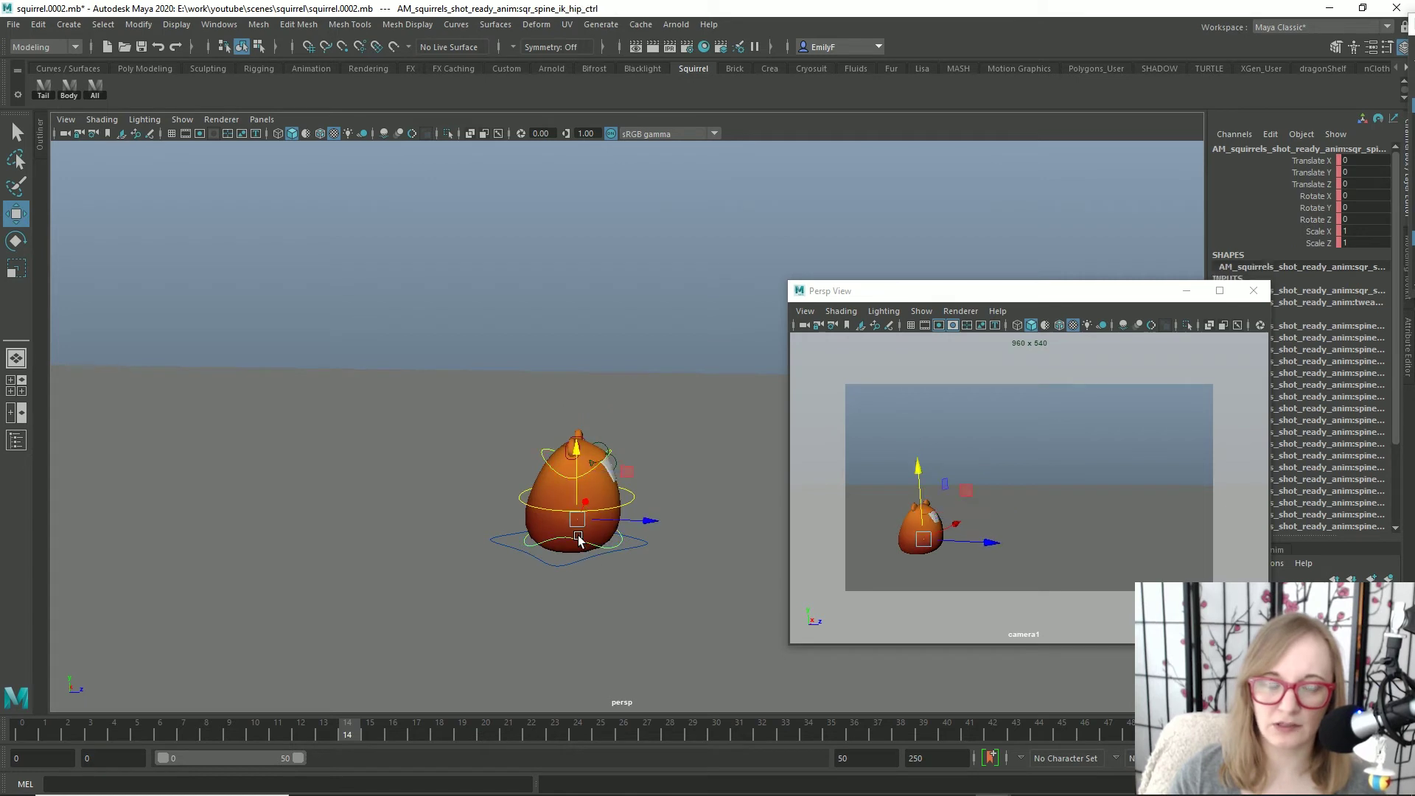
{"action": "left_click_drag", "start_coordinate": [577, 472], "coordinate": [579, 440]}
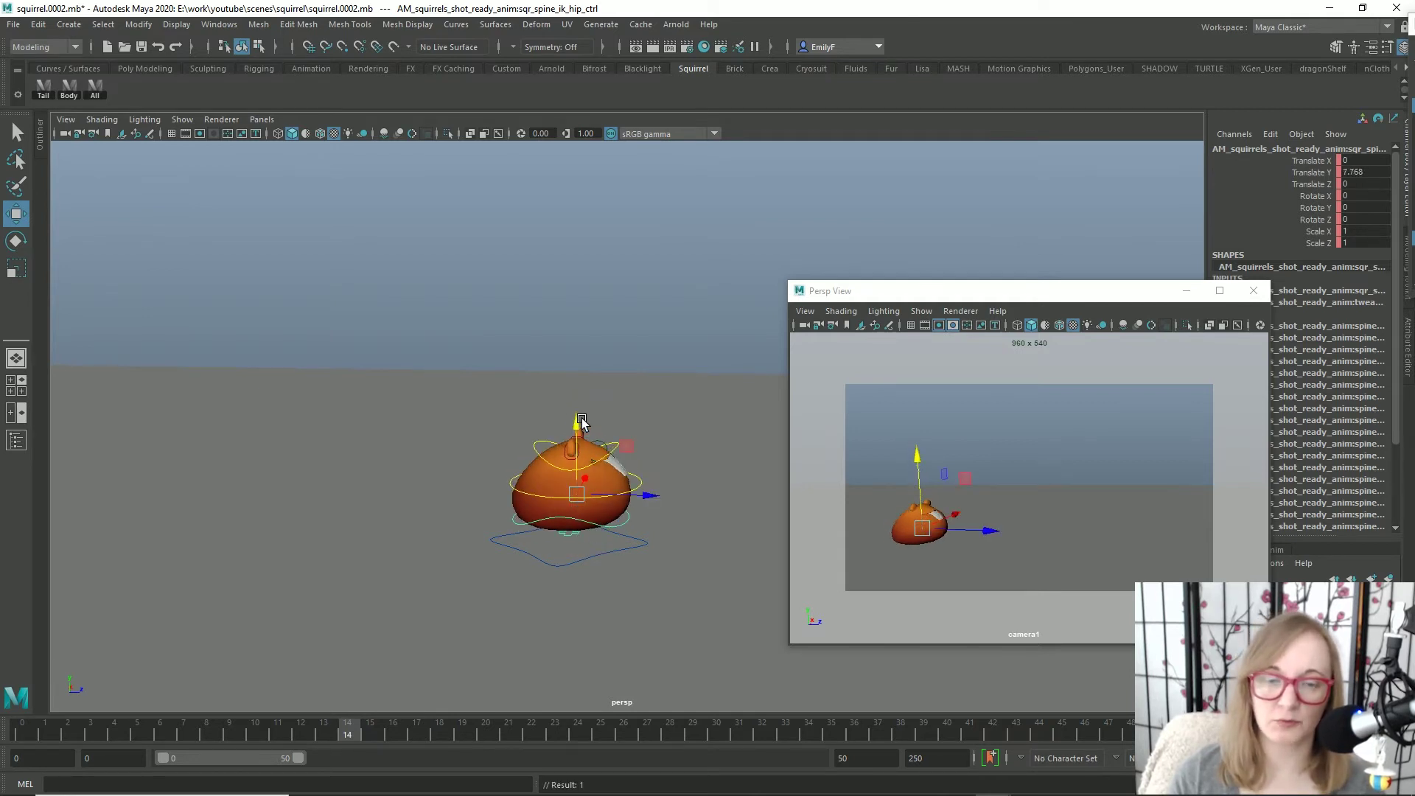
- Undo the hip control's squash, and select the spine IK shoulder control to key it at frame 0
{"action": "key", "text": "ctrl+z"}
{"action": "left_click_drag", "start_coordinate": [214, 730], "coordinate": [87, 736]}
{"action": "middle_click_drag", "start_coordinate": [571, 313], "coordinate": [521, 493], "text": "alt"}
{"action": "right_click_drag", "start_coordinate": [625, 436], "coordinate": [443, 354], "text": "alt"}
{"action": "left_click", "coordinate": [291, 191]}
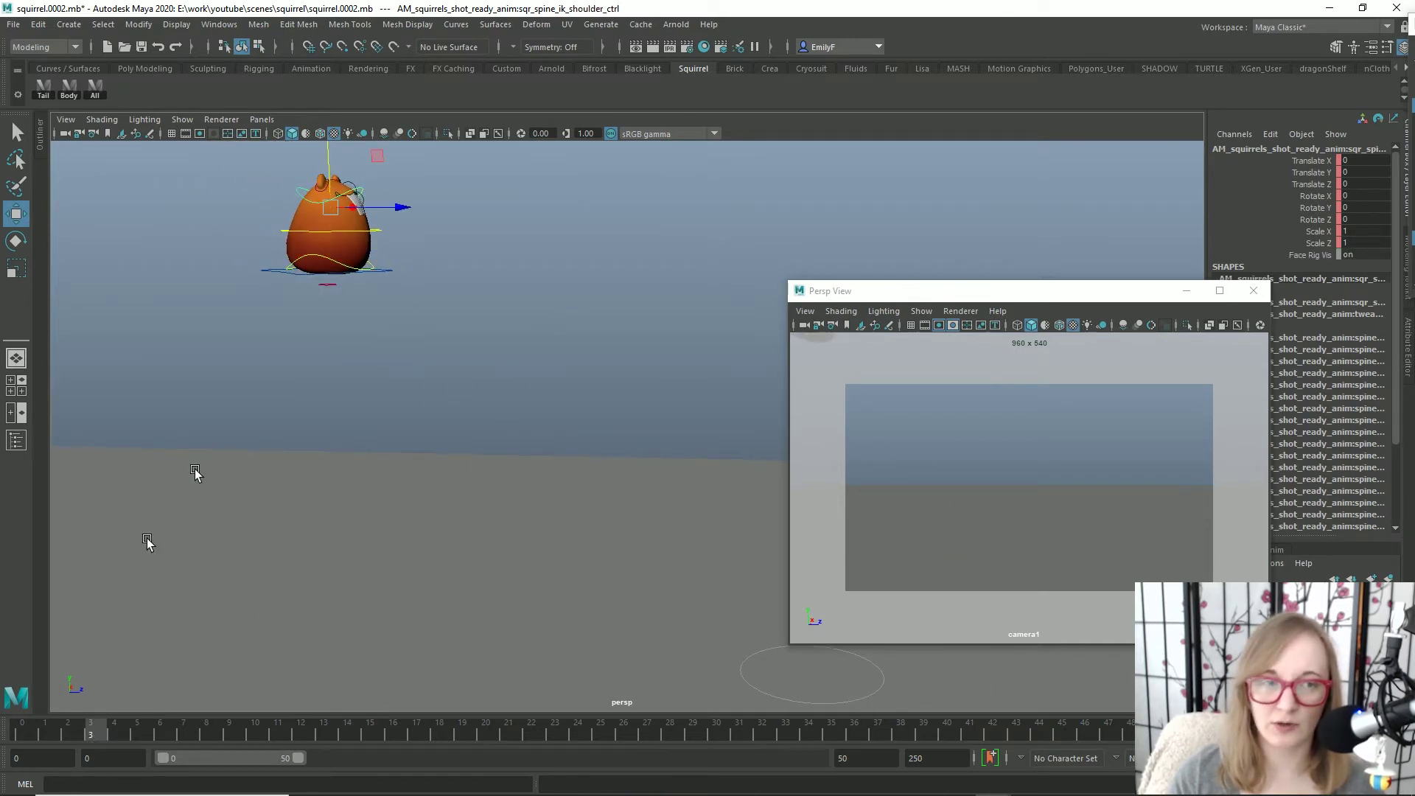
{"action": "left_click_drag", "start_coordinate": [47, 732], "coordinate": [20, 734]}
{"action": "left_click", "coordinate": [278, 728]}
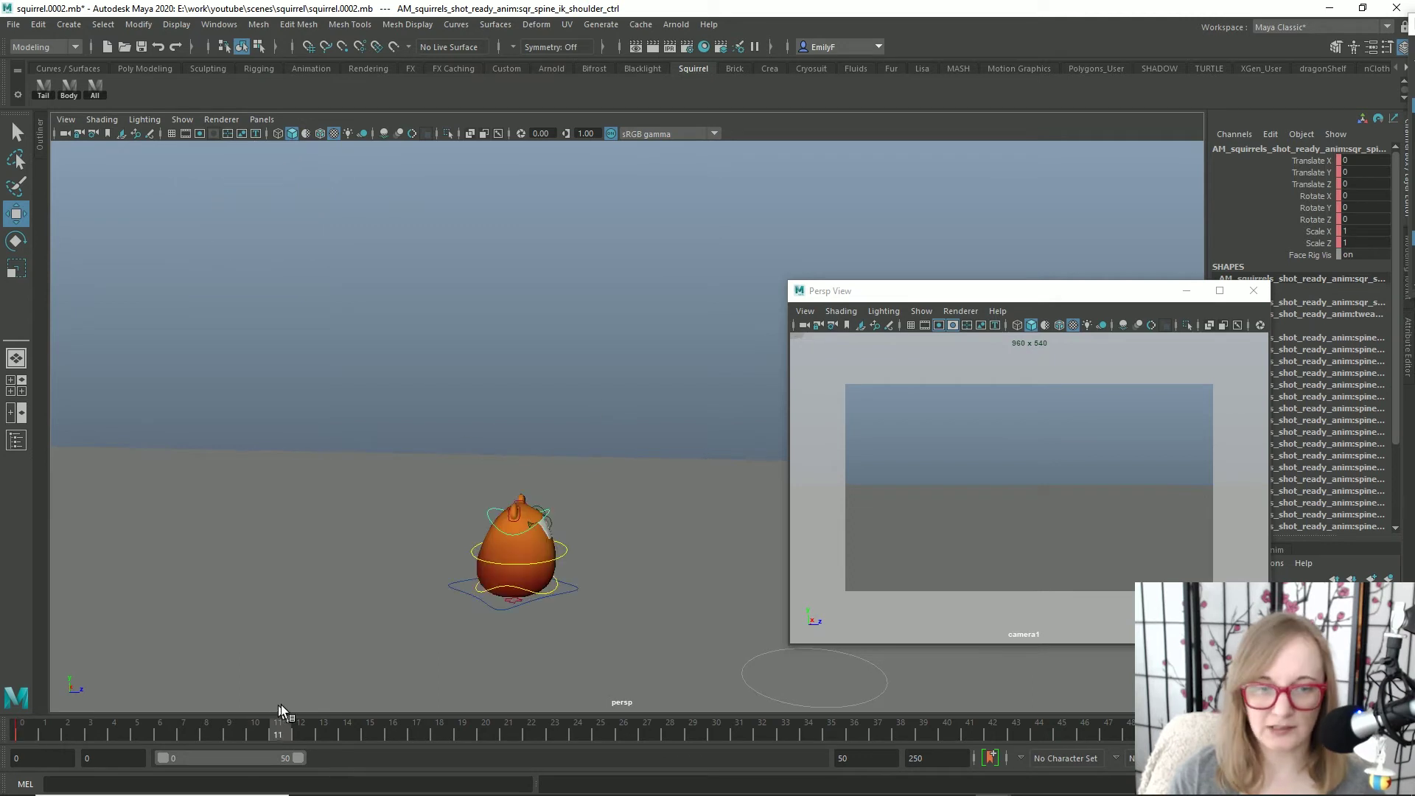
- Stretch and lean the body back at frame 12 with the shoulder control: Translate Y about 12, Translate Z about -15.7, Rotate X about -29.9
{"action": "left_click_drag", "start_coordinate": [631, 512], "coordinate": [299, 728], "text": "alt"}
{"action": "left_click_drag", "start_coordinate": [641, 587], "coordinate": [628, 504], "text": "alt"}
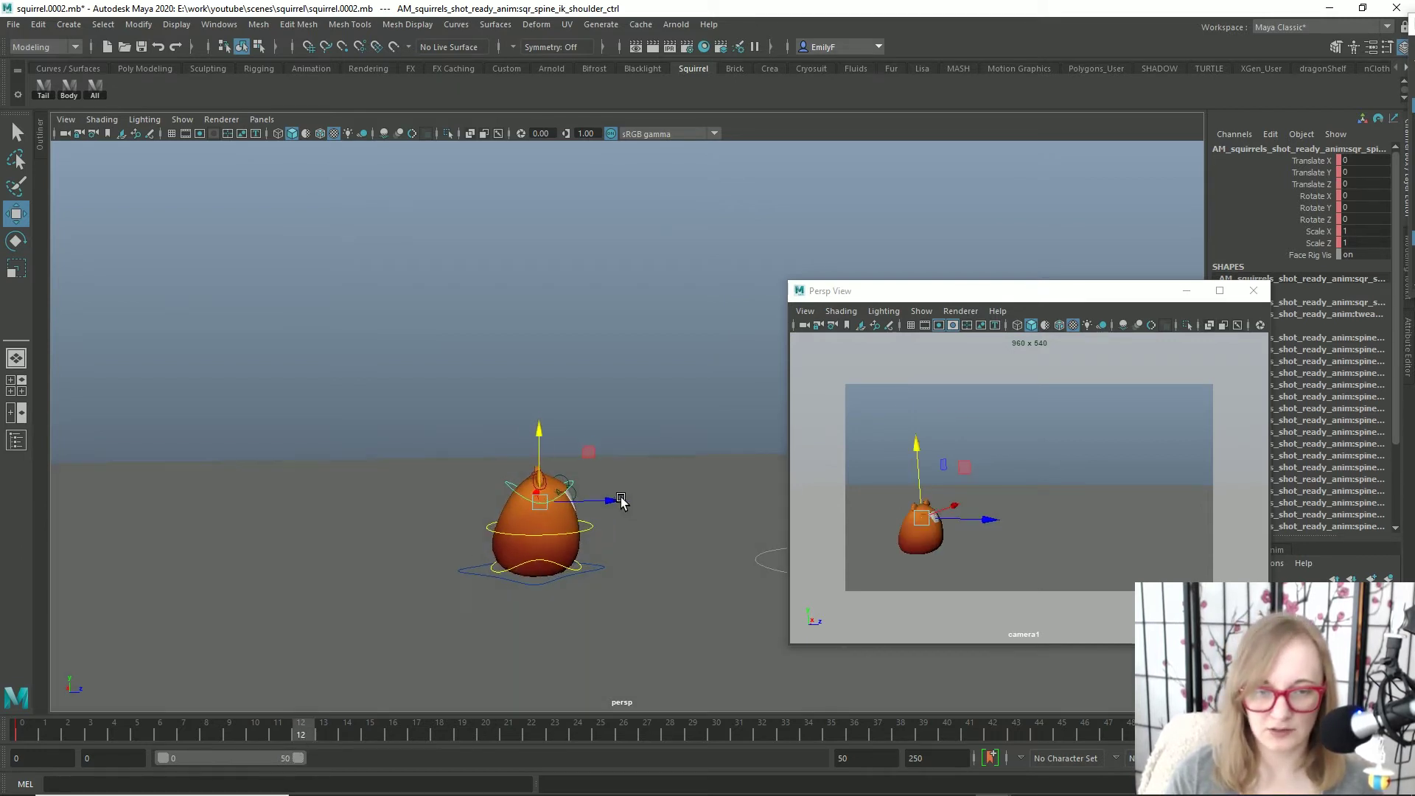
{"action": "left_click_drag", "start_coordinate": [540, 429], "coordinate": [540, 391]}
{"action": "mouse_move", "coordinate": [604, 472]}
{"action": "left_mouse_down"}
{"action": "mouse_move", "coordinate": [563, 457]}
{"action": "mouse_move", "coordinate": [580, 463]}
{"action": "left_mouse_up"}
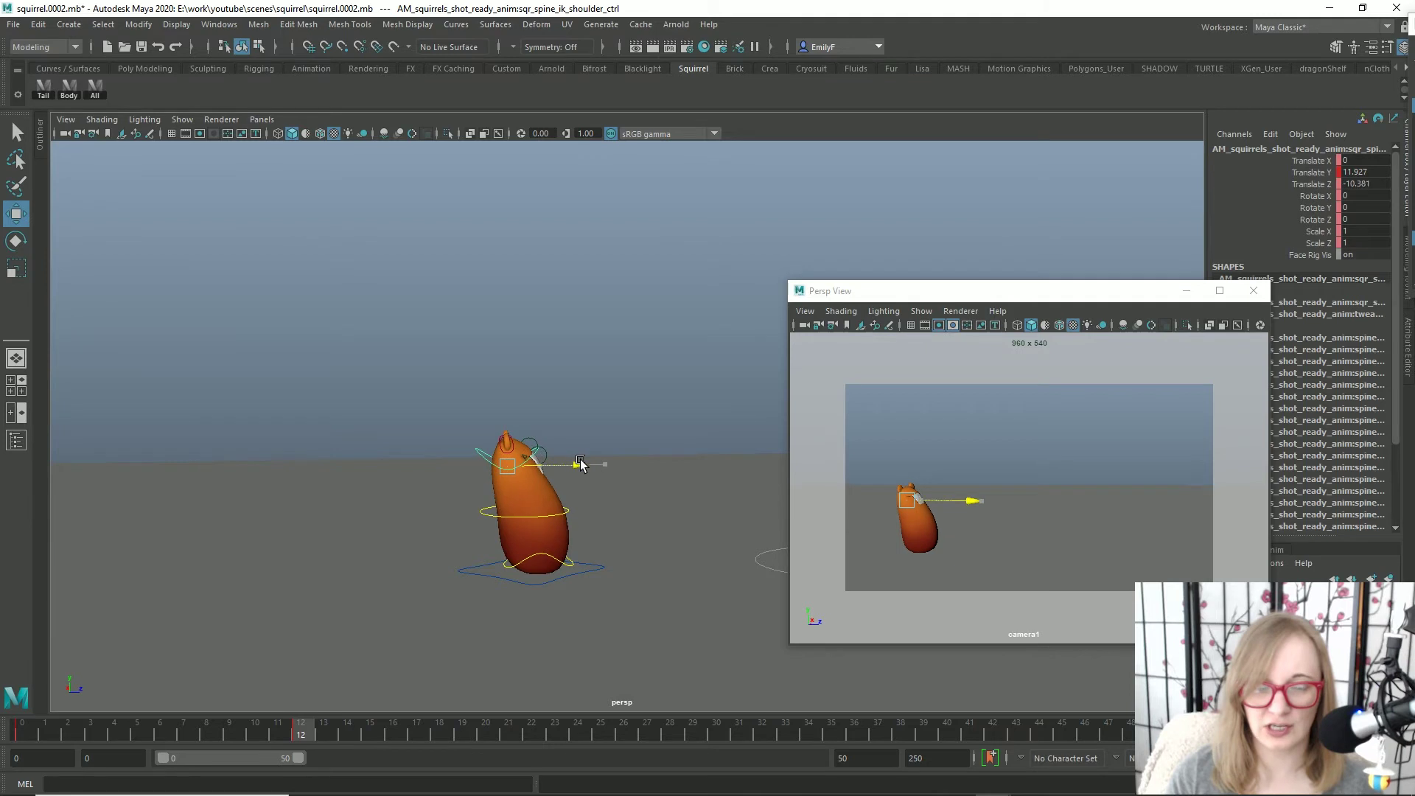
{"action": "key", "text": "e"}
{"action": "key", "text": "w"}
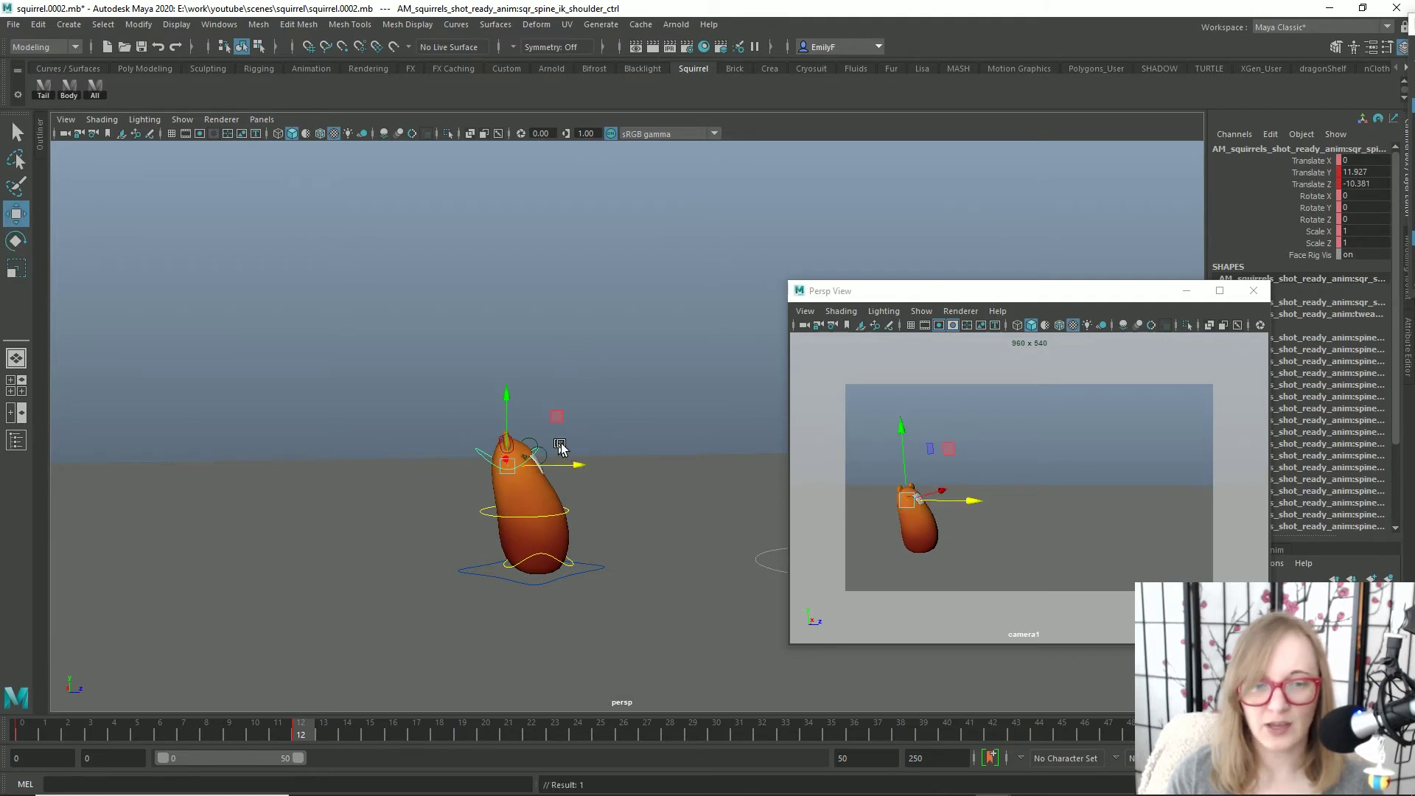
{"action": "left_click_drag", "start_coordinate": [572, 455], "coordinate": [550, 433]}
{"action": "key", "text": "e"}
{"action": "key", "text": "w"}
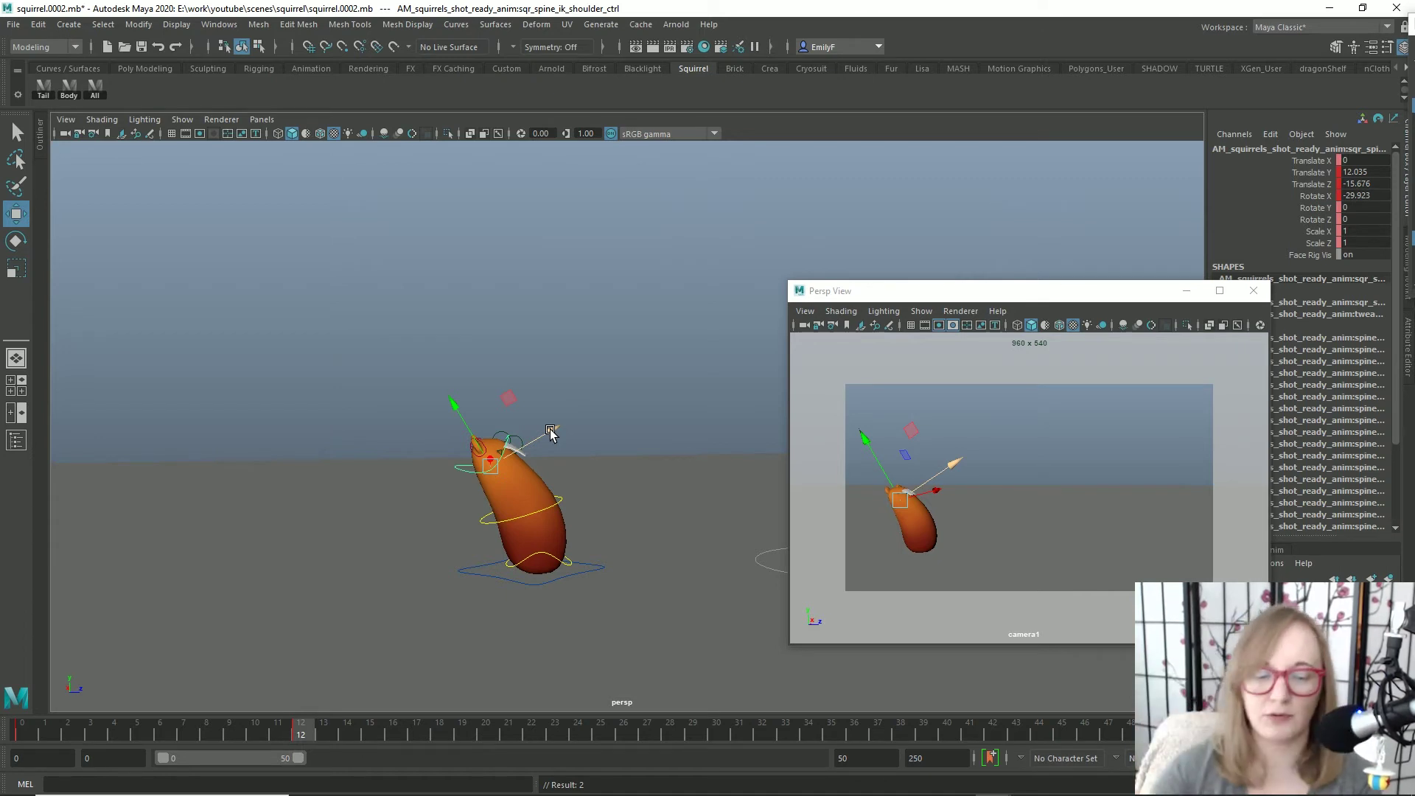
- Scrub the timeline around frame 12 to check the stretch into the first landing
{"action": "left_click_drag", "start_coordinate": [104, 732], "coordinate": [302, 734]}
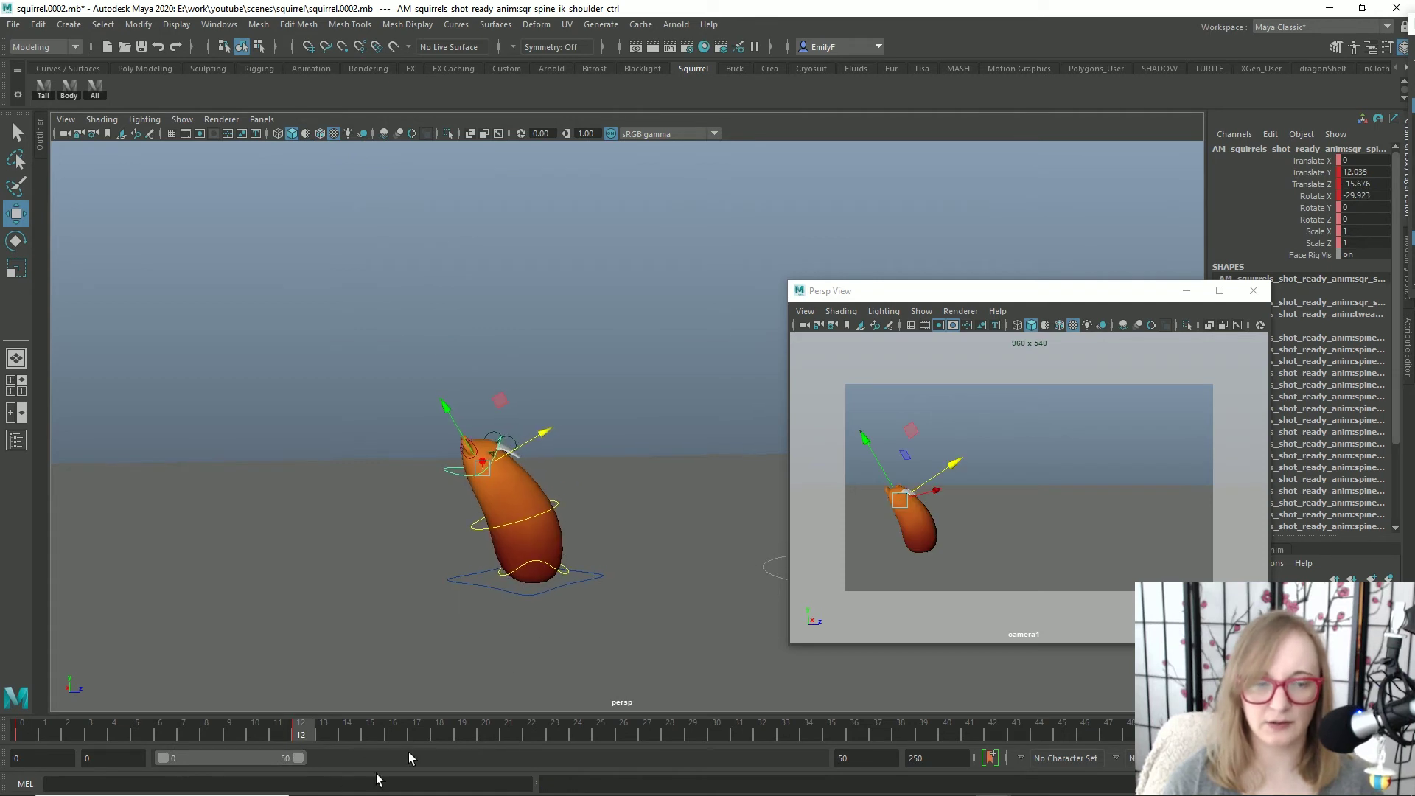
{"action": "key", "text": "super"}
{"action": "key", "text": "super"}
{"action": "left_click", "coordinate": [315, 730]}
{"action": "right_click", "coordinate": [315, 730]}
{"action": "left_click", "coordinate": [298, 739]}
{"action": "left_click", "coordinate": [296, 727]}
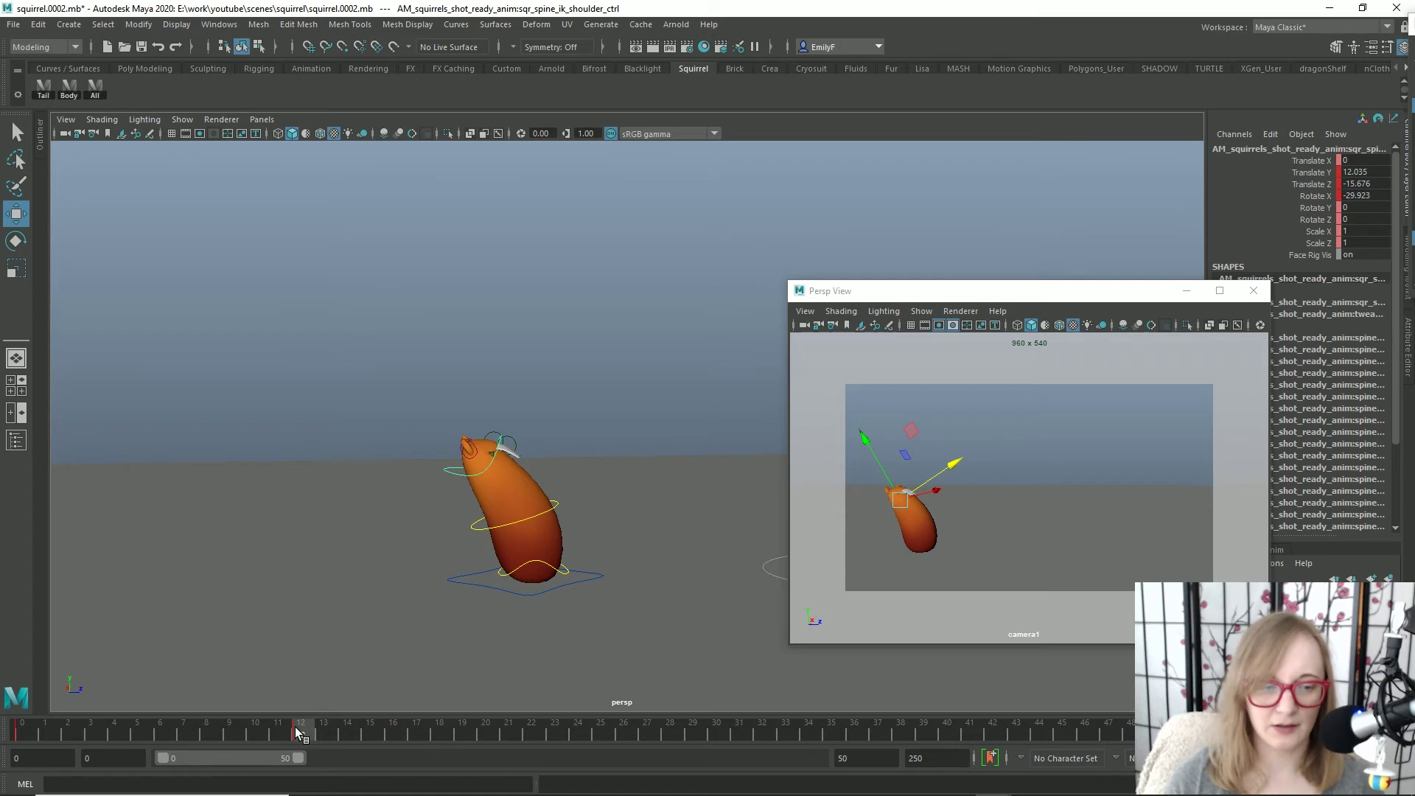
{"action": "left_click_drag", "start_coordinate": [373, 732], "coordinate": [305, 735]}
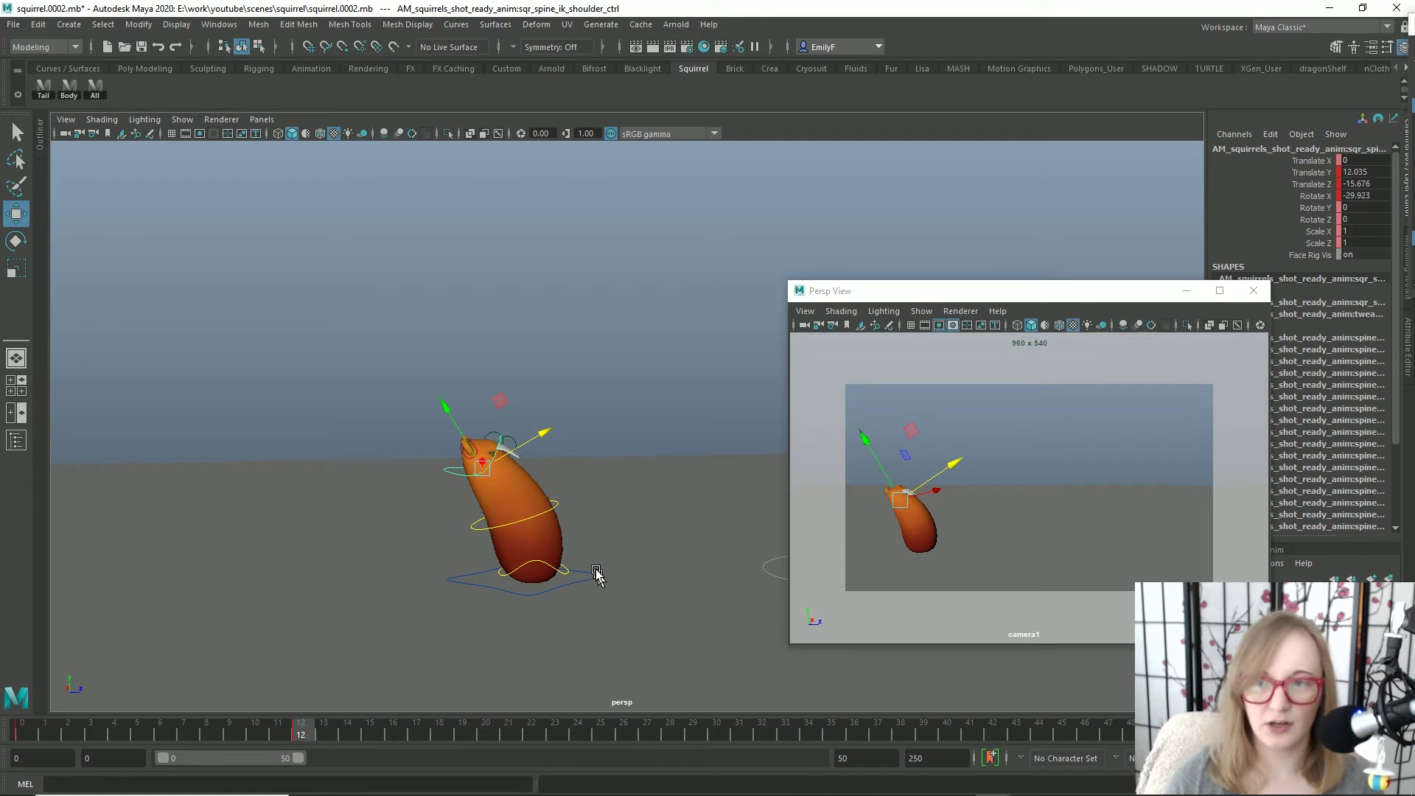
- Reset the spine IK shoulder control's translate and rotate channels to 0 at frame 16
{"action": "scroll", "coordinate": [557, 502], "scroll_direction": "up", "scroll_amount": 1}
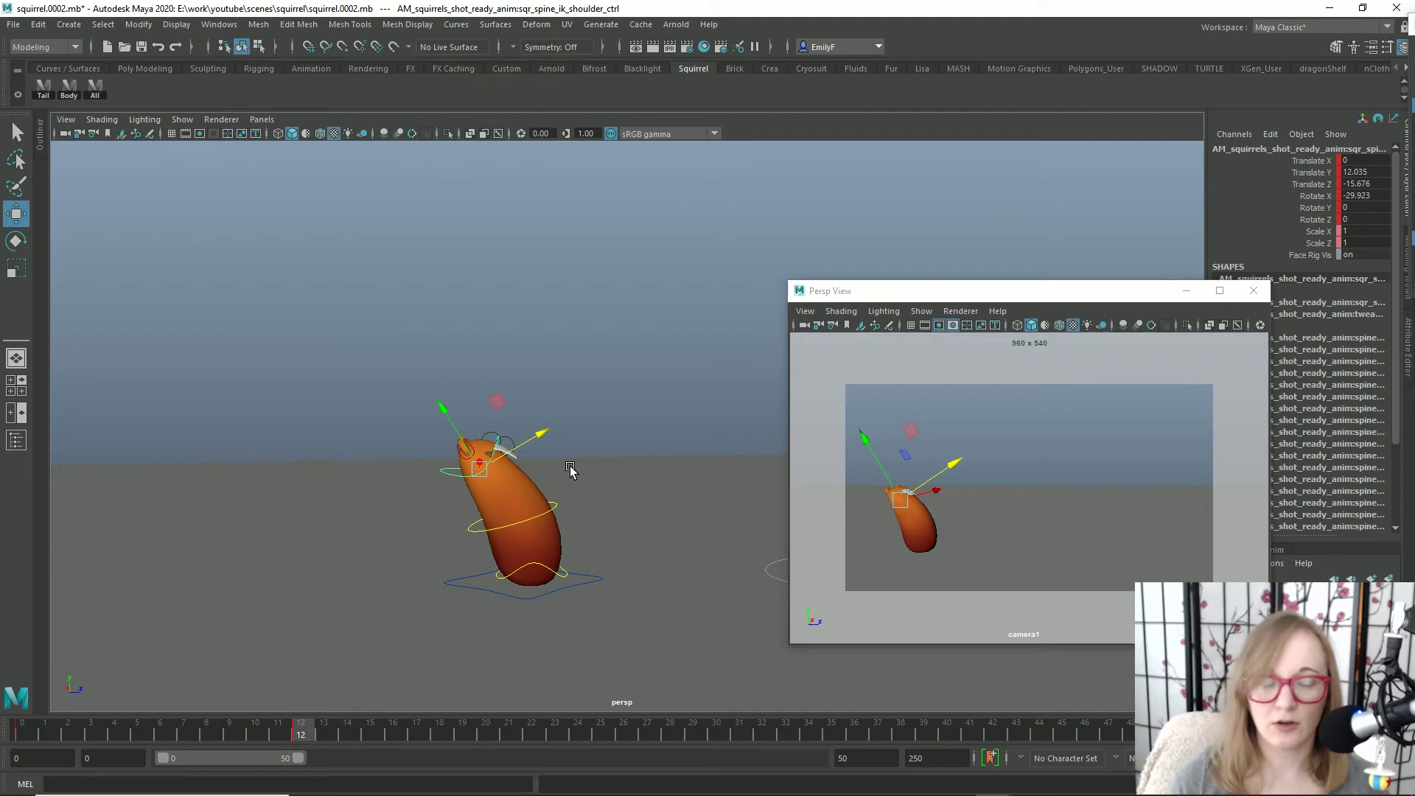
{"action": "scroll", "coordinate": [555, 468], "scroll_direction": "up", "scroll_amount": 2}
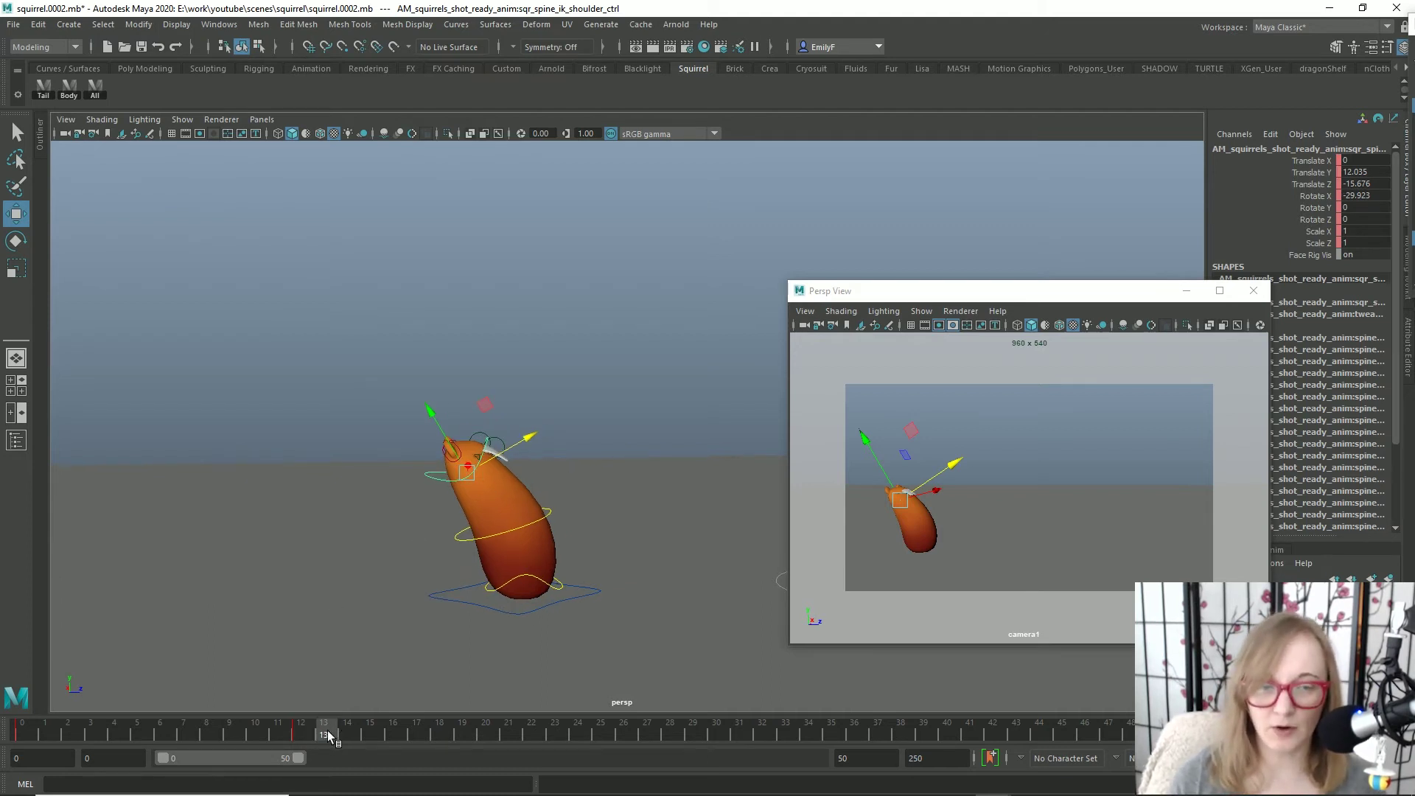
{"action": "mouse_move", "coordinate": [400, 732]}
{"action": "left_mouse_down"}
{"action": "mouse_move", "coordinate": [378, 736]}
{"action": "mouse_move", "coordinate": [392, 735]}
{"action": "left_mouse_up"}
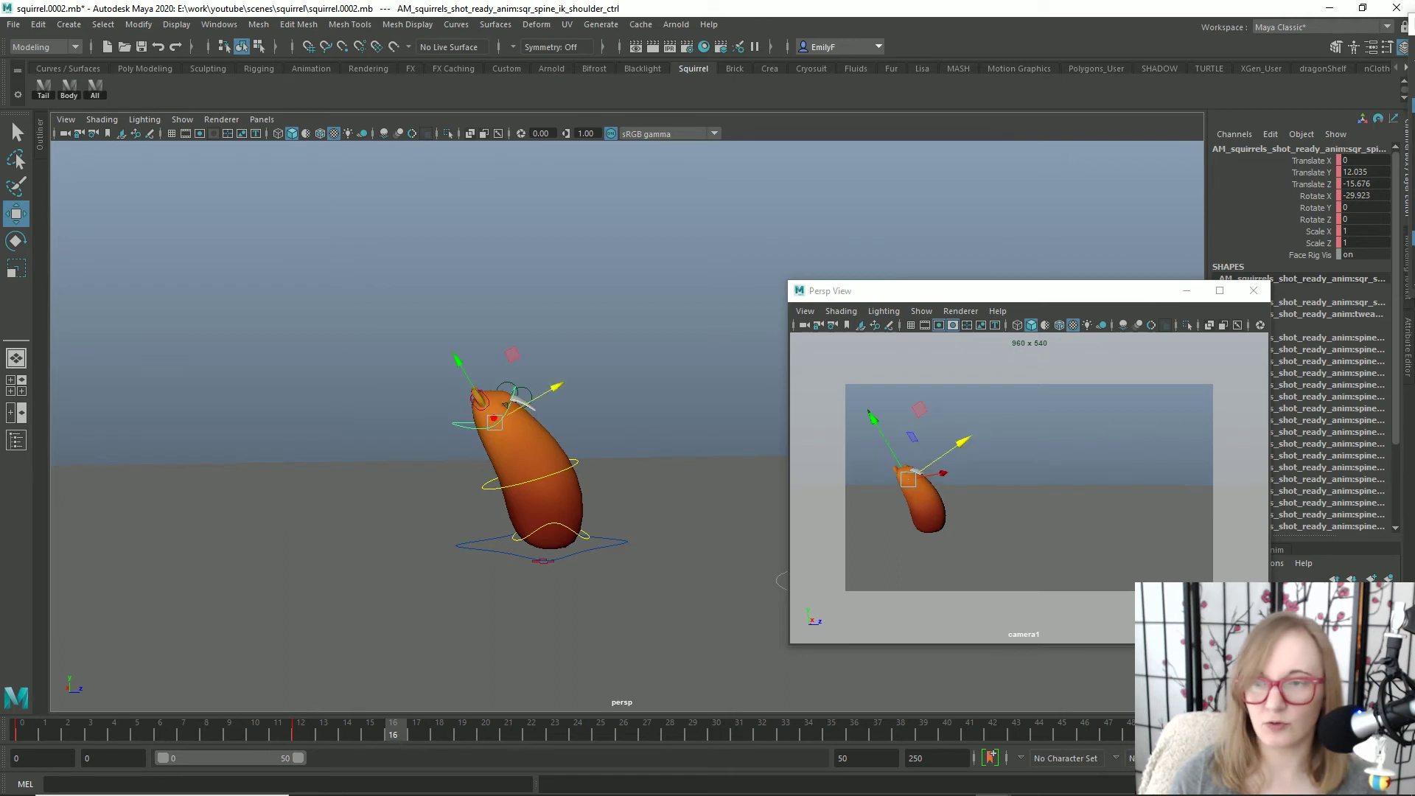
{"action": "left_click_drag", "start_coordinate": [1360, 159], "coordinate": [1363, 213]}
{"action": "key", "text": "Return"}
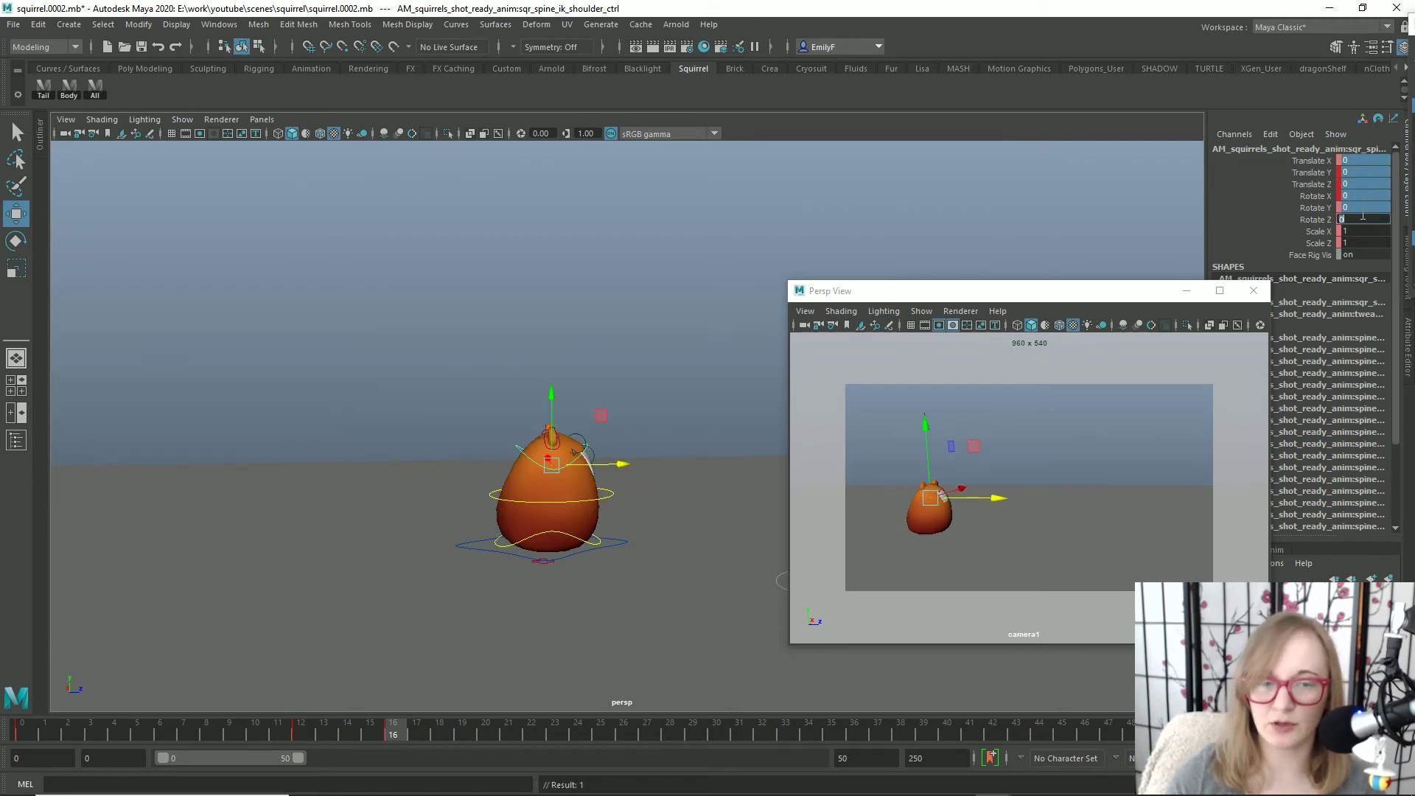
- Lean the body forward at frame 16 with the shoulder control: Translate Y about 5.4, Translate Z about 17.1, Rotate X about 4
{"action": "mouse_move", "coordinate": [382, 730]}
{"action": "left_mouse_down"}
{"action": "mouse_move", "coordinate": [368, 724]}
{"action": "mouse_move", "coordinate": [392, 727]}
{"action": "left_mouse_up"}
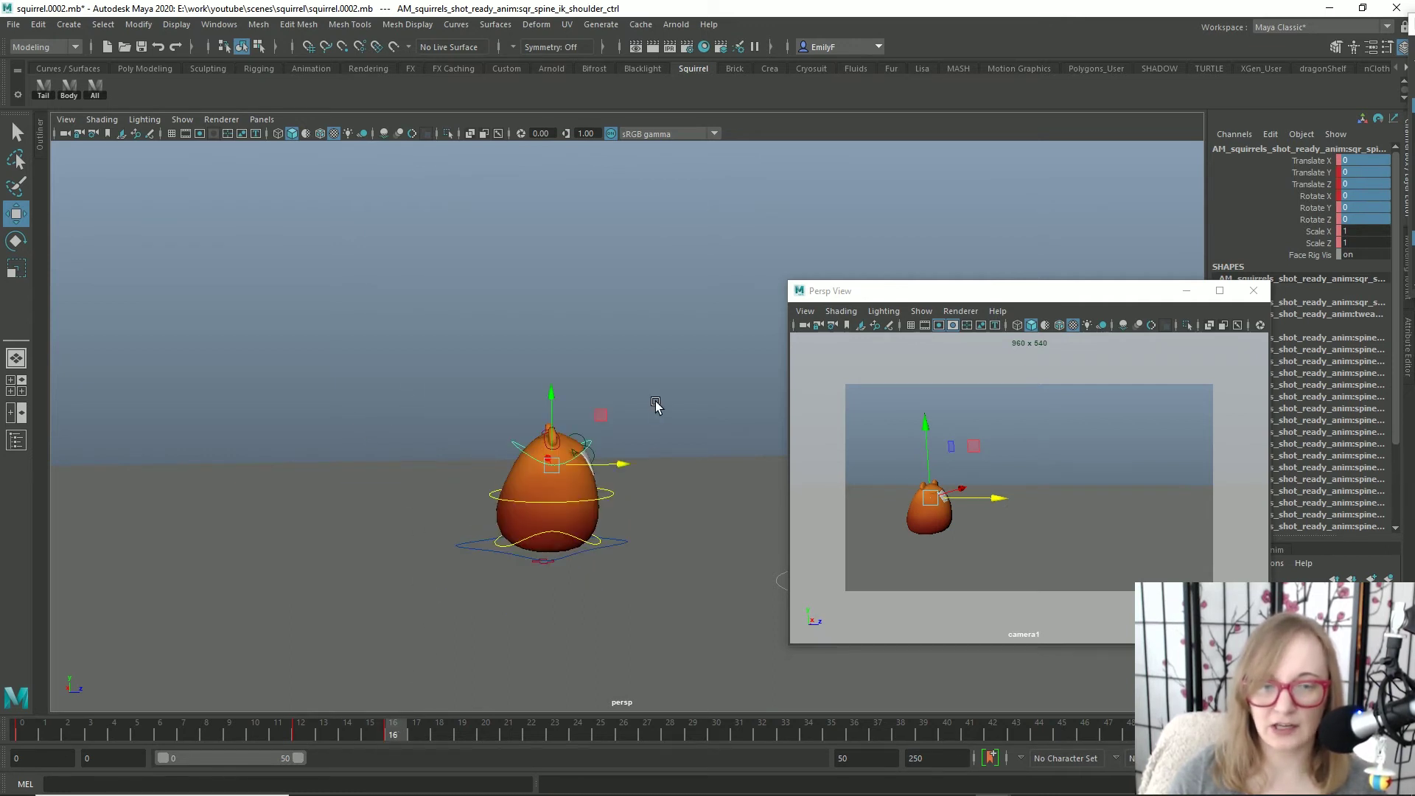
{"action": "left_click_drag", "start_coordinate": [613, 466], "coordinate": [667, 465]}
{"action": "key", "text": "e"}
{"action": "left_click_drag", "start_coordinate": [620, 404], "coordinate": [658, 427]}
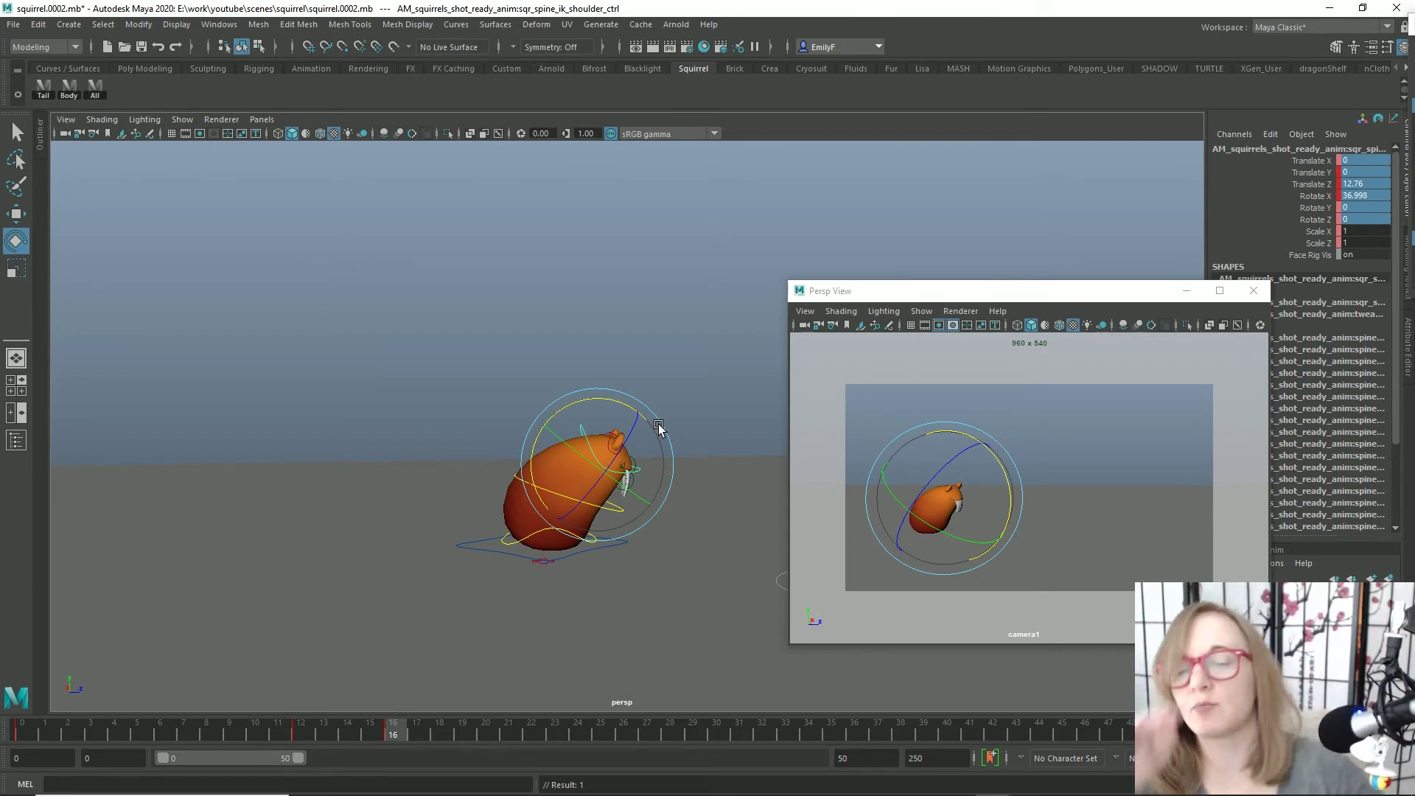
{"action": "key", "text": "w"}
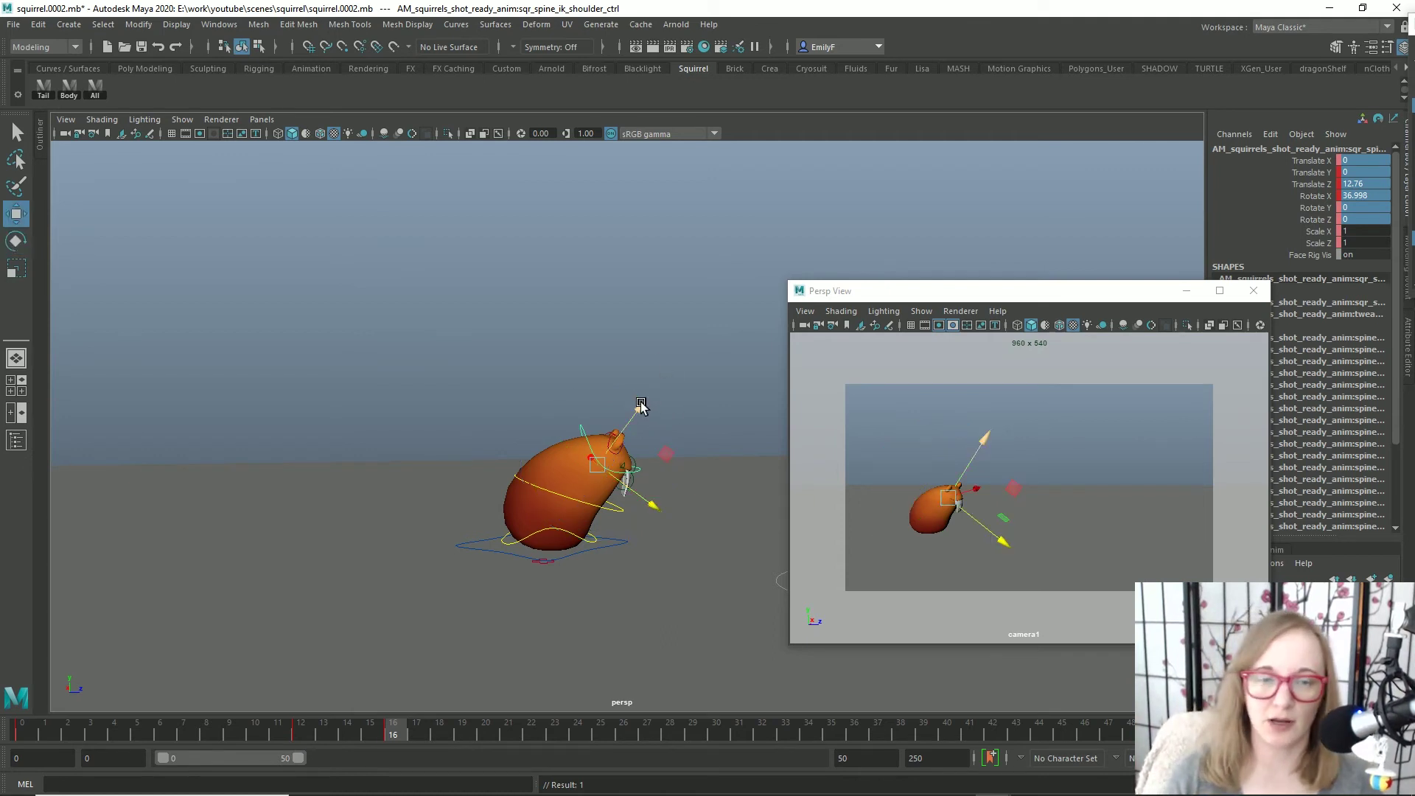
{"action": "left_click_drag", "start_coordinate": [641, 405], "coordinate": [648, 395]}
{"action": "key", "text": "e"}
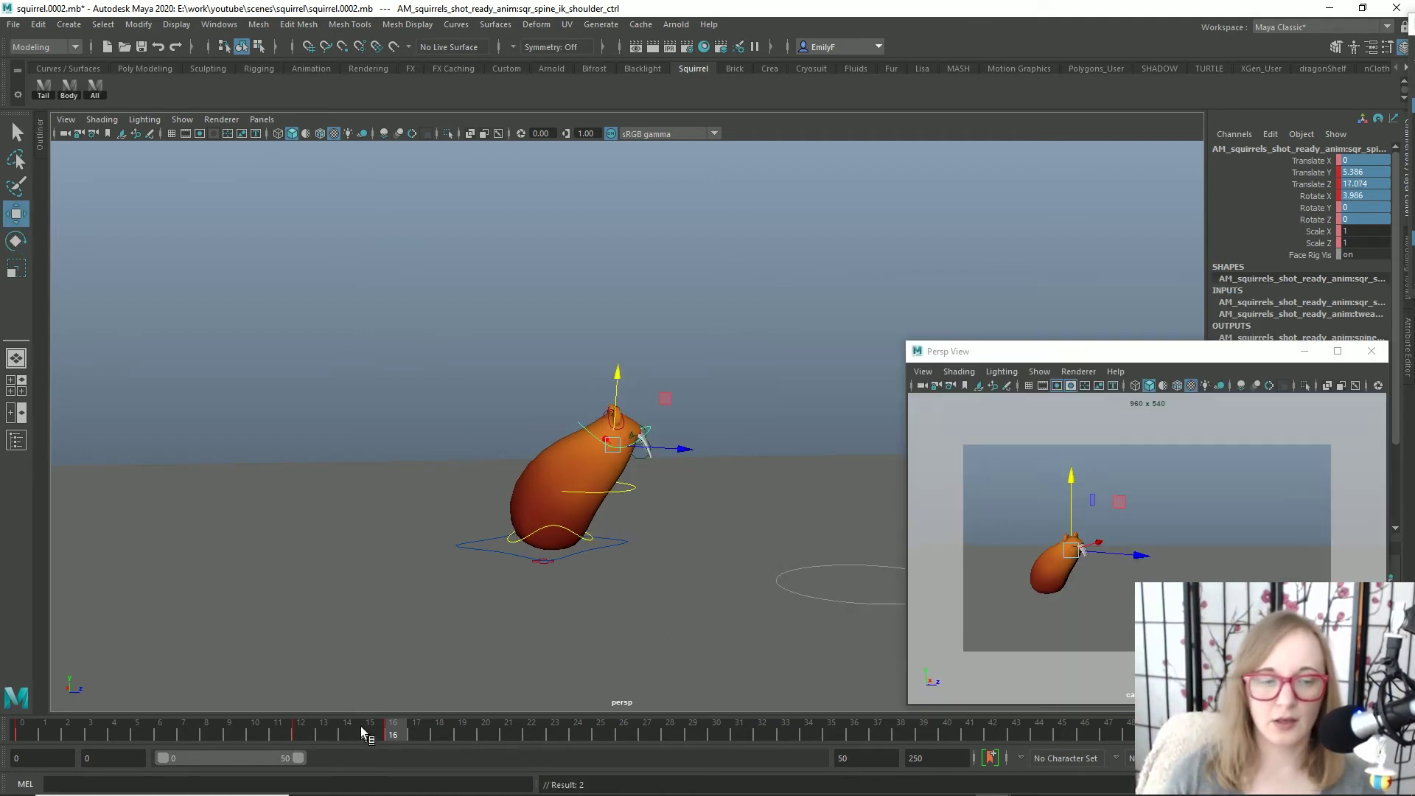
- Zero the shoulder control's translate and rotate channels at frame 14 and key a squash with Translate Y about -11.1
{"action": "mouse_move", "coordinate": [362, 729]}
{"action": "left_mouse_down"}
{"action": "mouse_move", "coordinate": [174, 726]}
{"action": "mouse_move", "coordinate": [528, 726]}
{"action": "mouse_move", "coordinate": [184, 724]}
{"action": "mouse_move", "coordinate": [457, 726]}
{"action": "mouse_move", "coordinate": [245, 711]}
{"action": "mouse_move", "coordinate": [257, 693]}
{"action": "mouse_move", "coordinate": [435, 689]}
{"action": "mouse_move", "coordinate": [262, 679]}
{"action": "mouse_move", "coordinate": [419, 715]}
{"action": "mouse_move", "coordinate": [317, 730]}
{"action": "mouse_move", "coordinate": [347, 734]}
{"action": "left_mouse_up"}
{"action": "left_click_drag", "start_coordinate": [1375, 163], "coordinate": [1363, 230]}
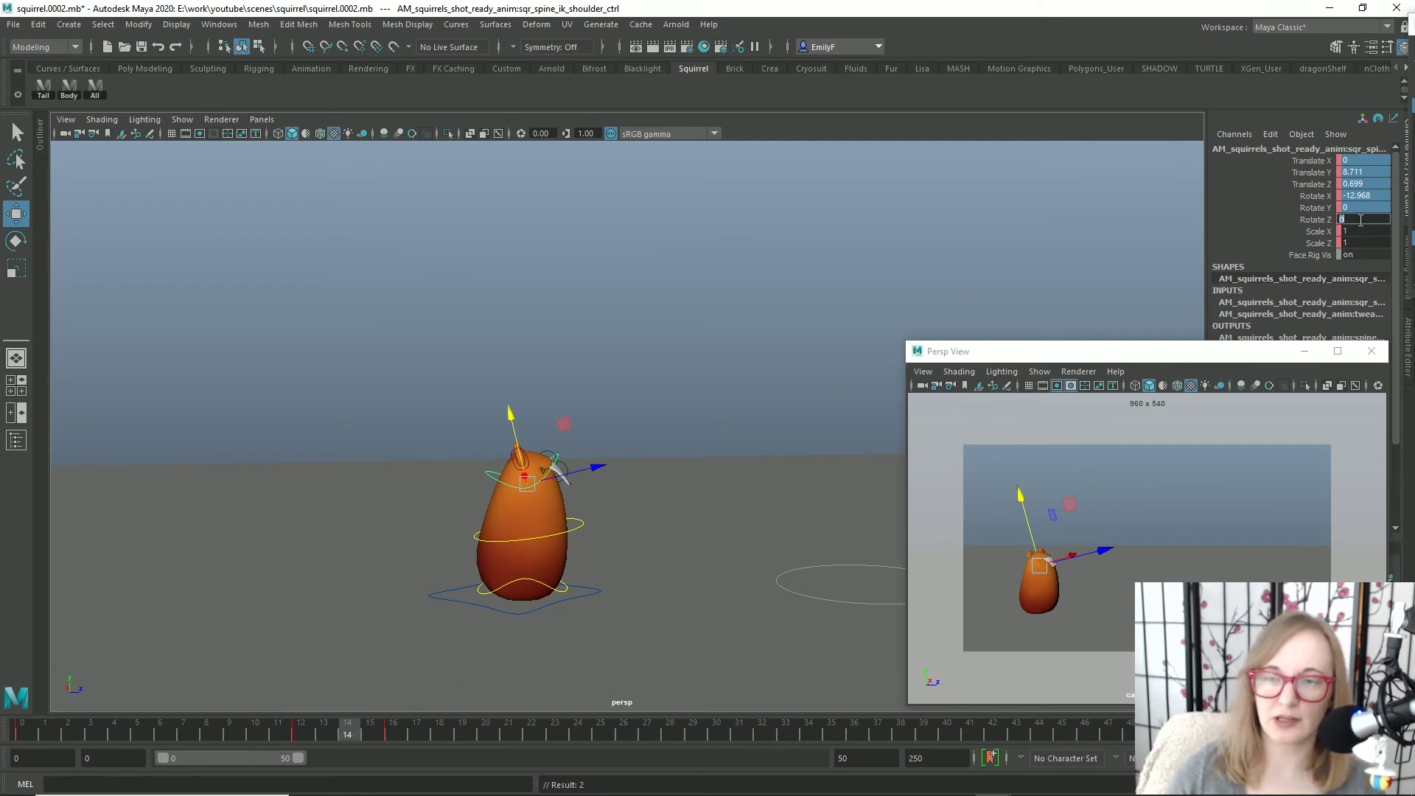
{"action": "key", "text": "Return"}
{"action": "scroll", "coordinate": [420, 373], "scroll_direction": "up", "scroll_amount": 2}
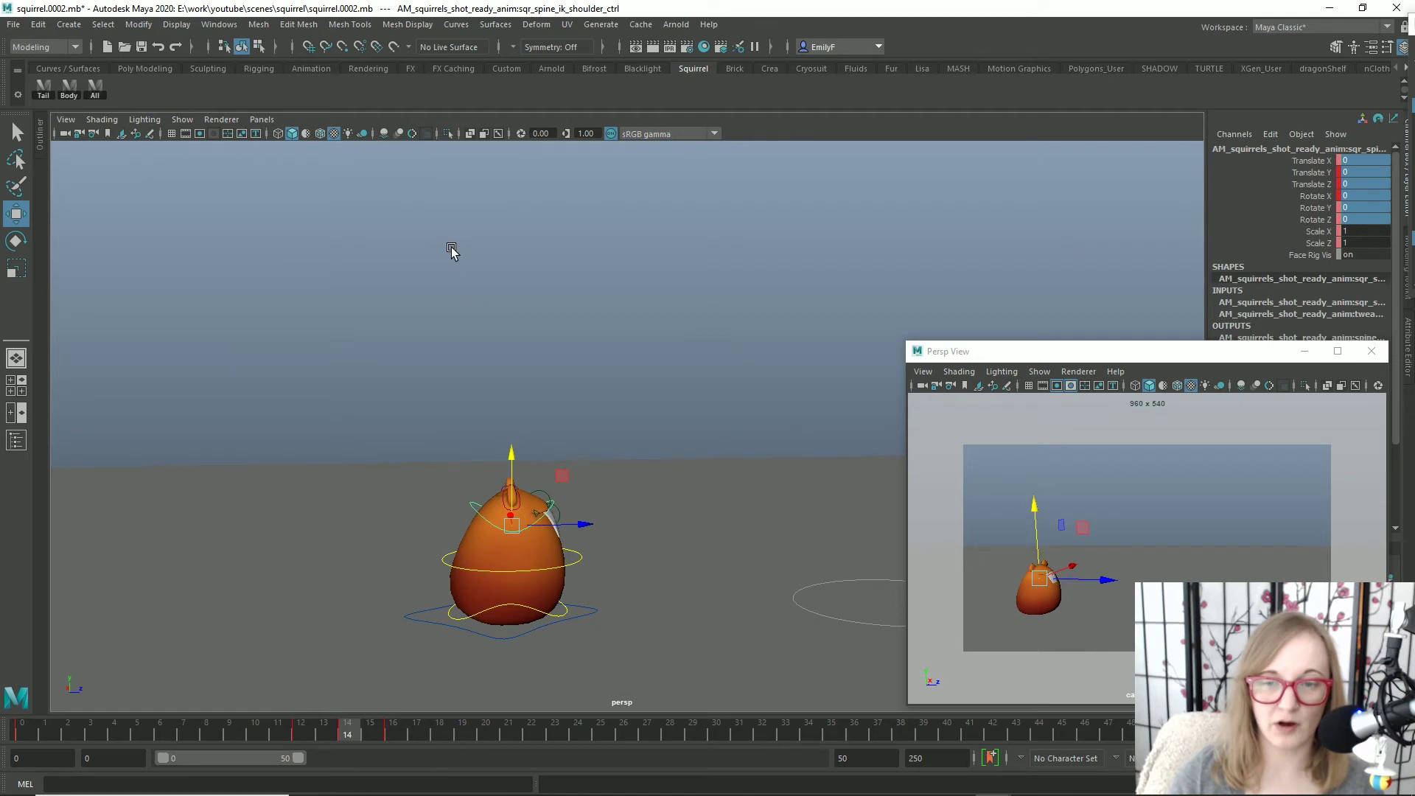
{"action": "left_click_drag", "start_coordinate": [503, 466], "coordinate": [493, 505]}
{"action": "key", "text": "s"}
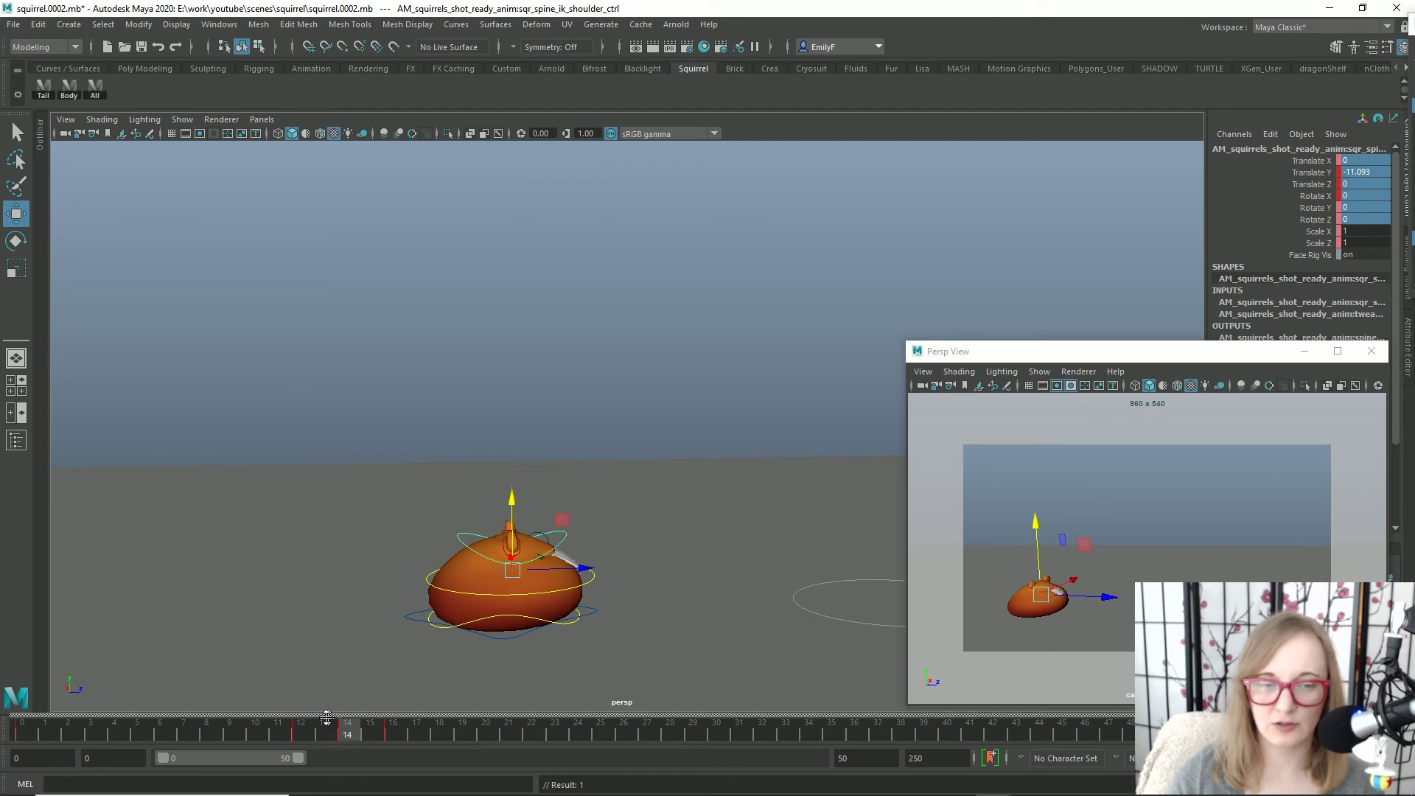
- Play back the squash and stretch in the camera view and frame the airborne squirrel at frame 7
{"action": "left_click_drag", "start_coordinate": [257, 722], "coordinate": [76, 642]}
{"action": "middle_click", "coordinate": [1105, 576]}
{"action": "key", "text": "alt+v"}
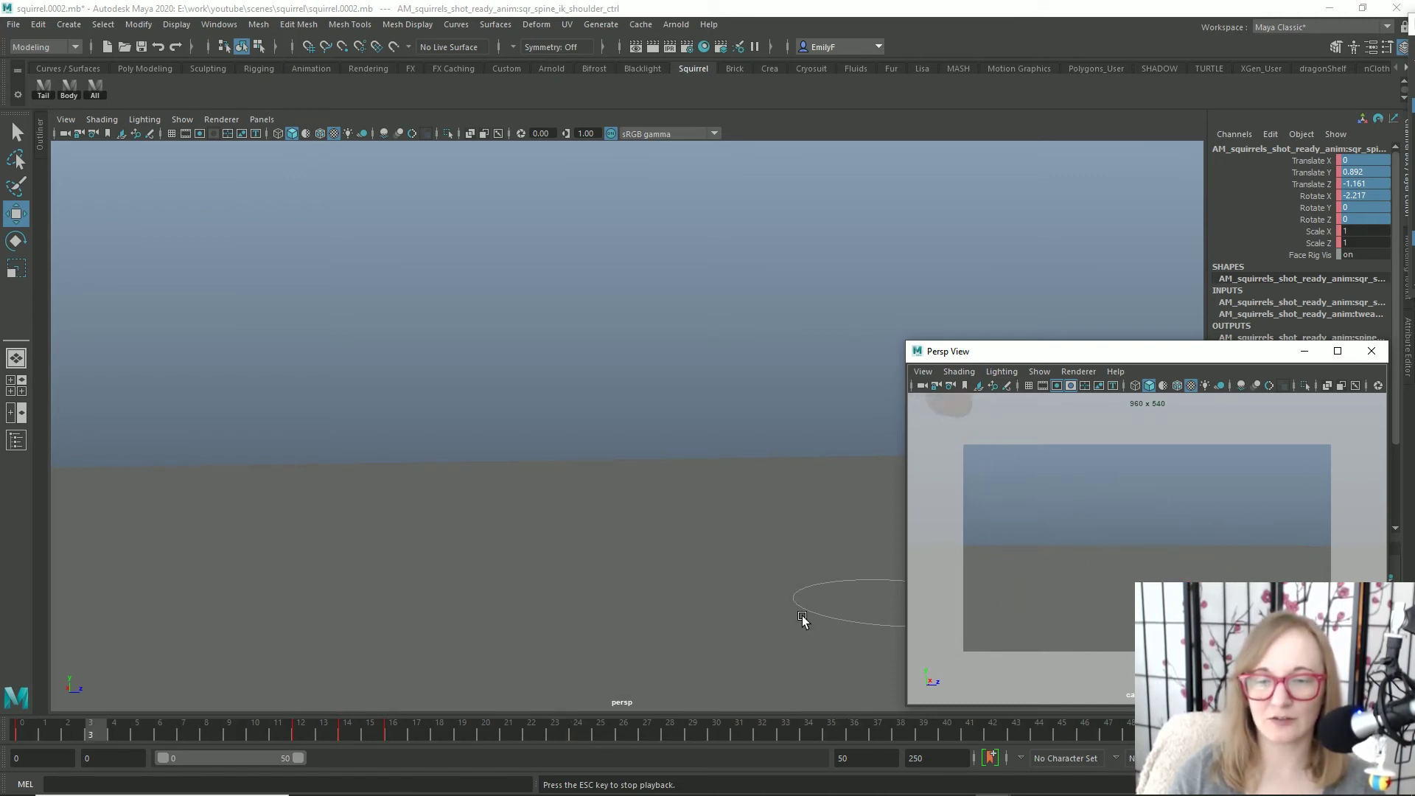
{"action": "left_click_drag", "start_coordinate": [310, 729], "coordinate": [192, 699]}
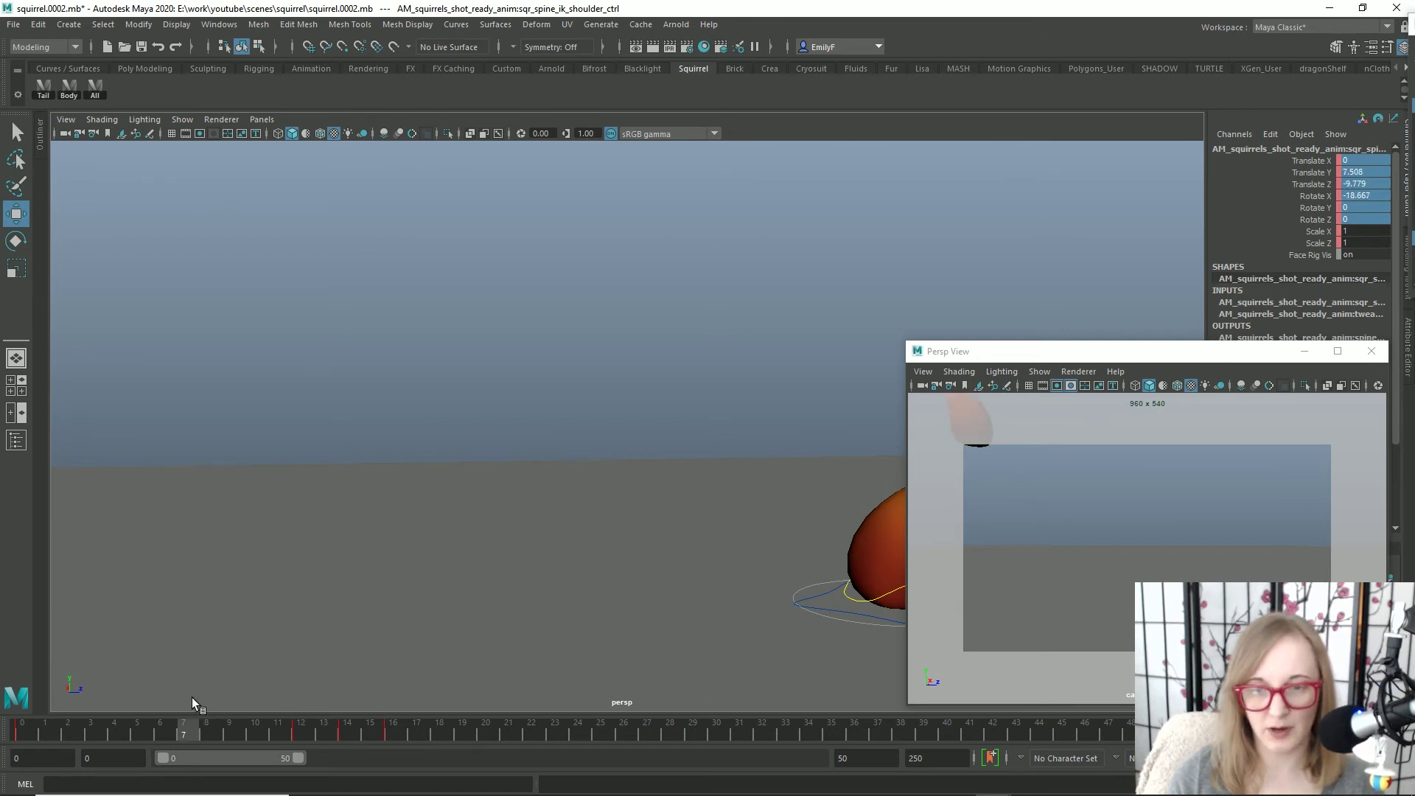
{"action": "left_click_drag", "start_coordinate": [632, 360], "coordinate": [520, 398], "text": "alt"}
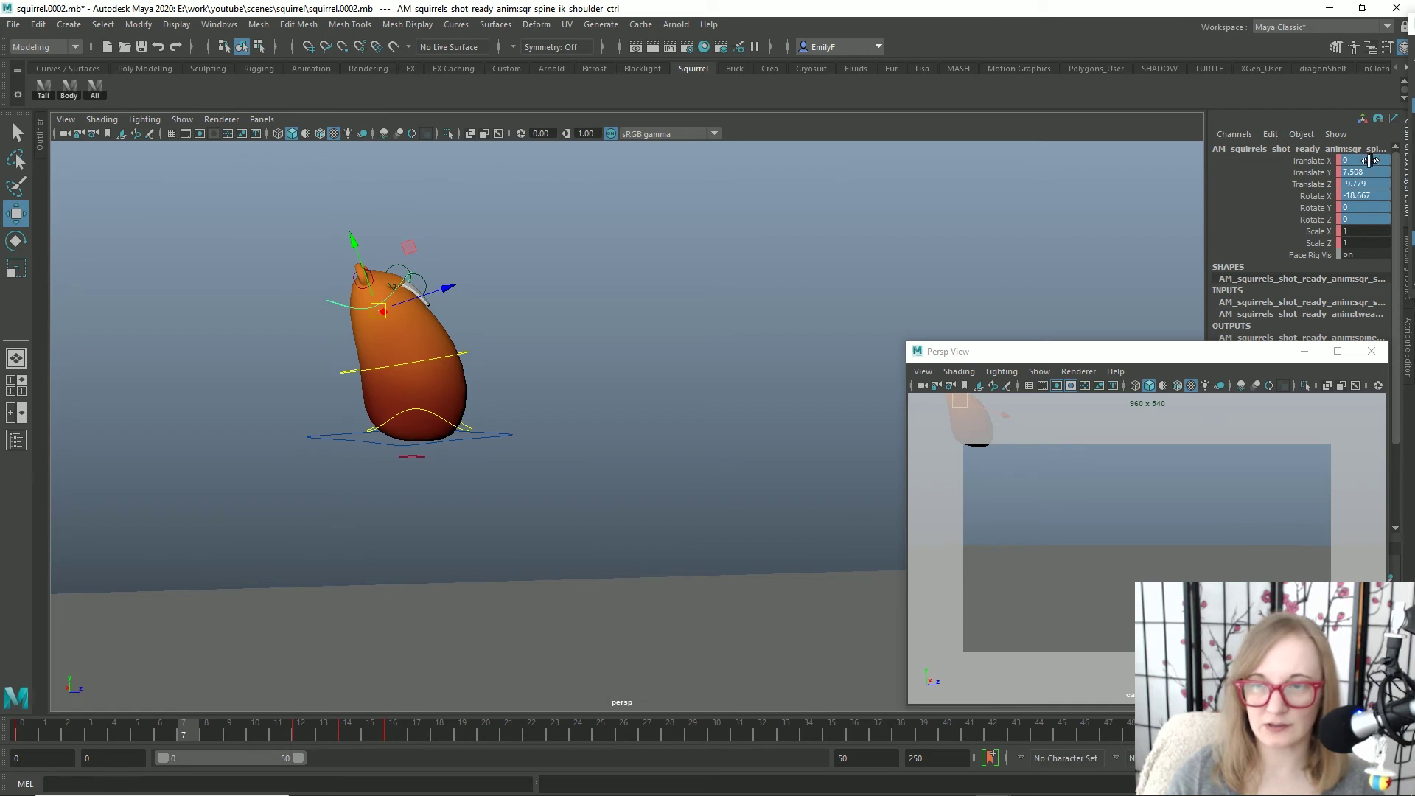
{"action": "left_click_drag", "start_coordinate": [354, 235], "coordinate": [444, 325]}
{"action": "key", "text": "e"}
{"action": "key", "text": "w"}
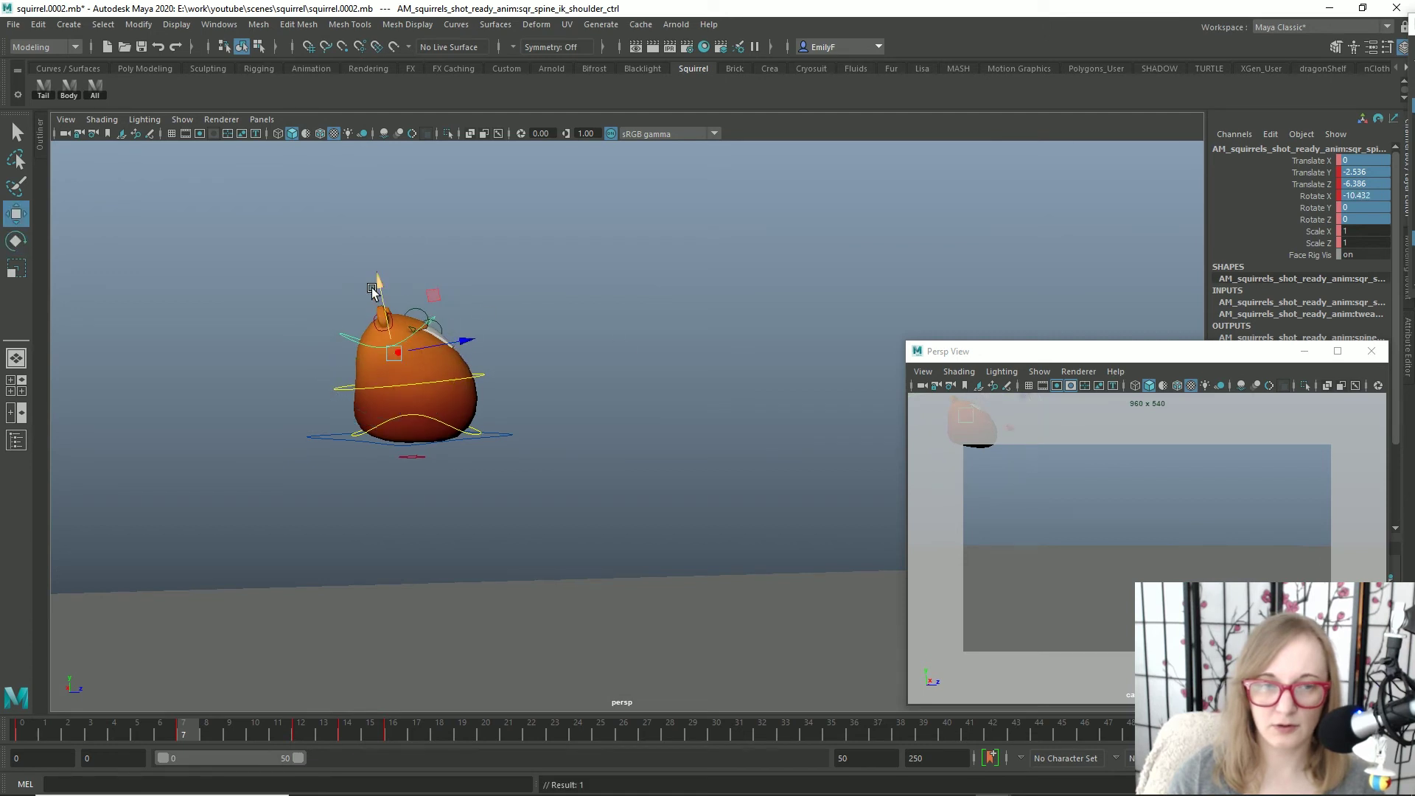
- Zero the shoulder control's Translate Y, Translate Z and Rotate X at frame 7, pull Translate Z to about -6 and tilt it backward
{"action": "left_click_drag", "start_coordinate": [1360, 172], "coordinate": [1353, 193]}
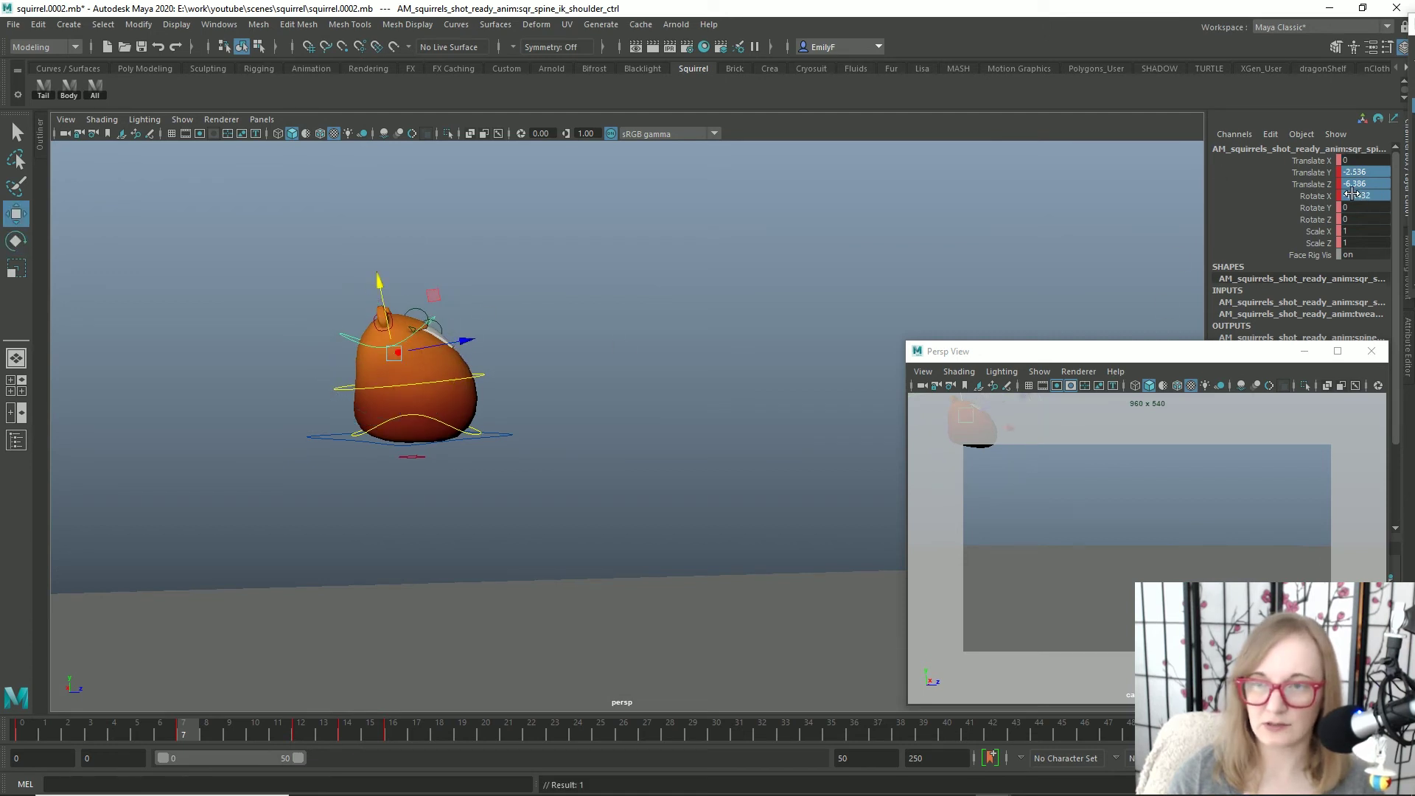
{"action": "type", "text": "0"}
{"action": "key", "text": "Return"}
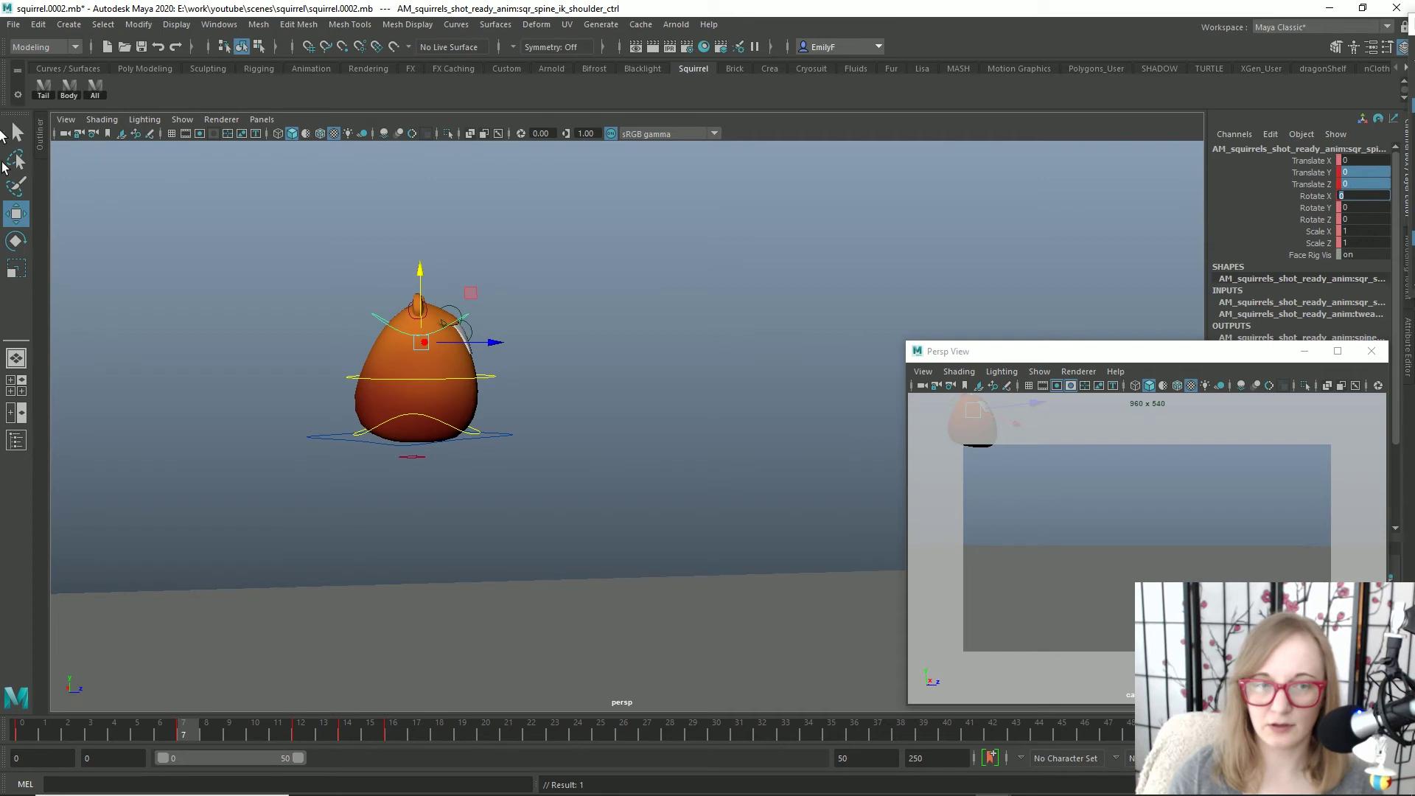
{"action": "left_click_drag", "start_coordinate": [480, 340], "coordinate": [458, 333]}
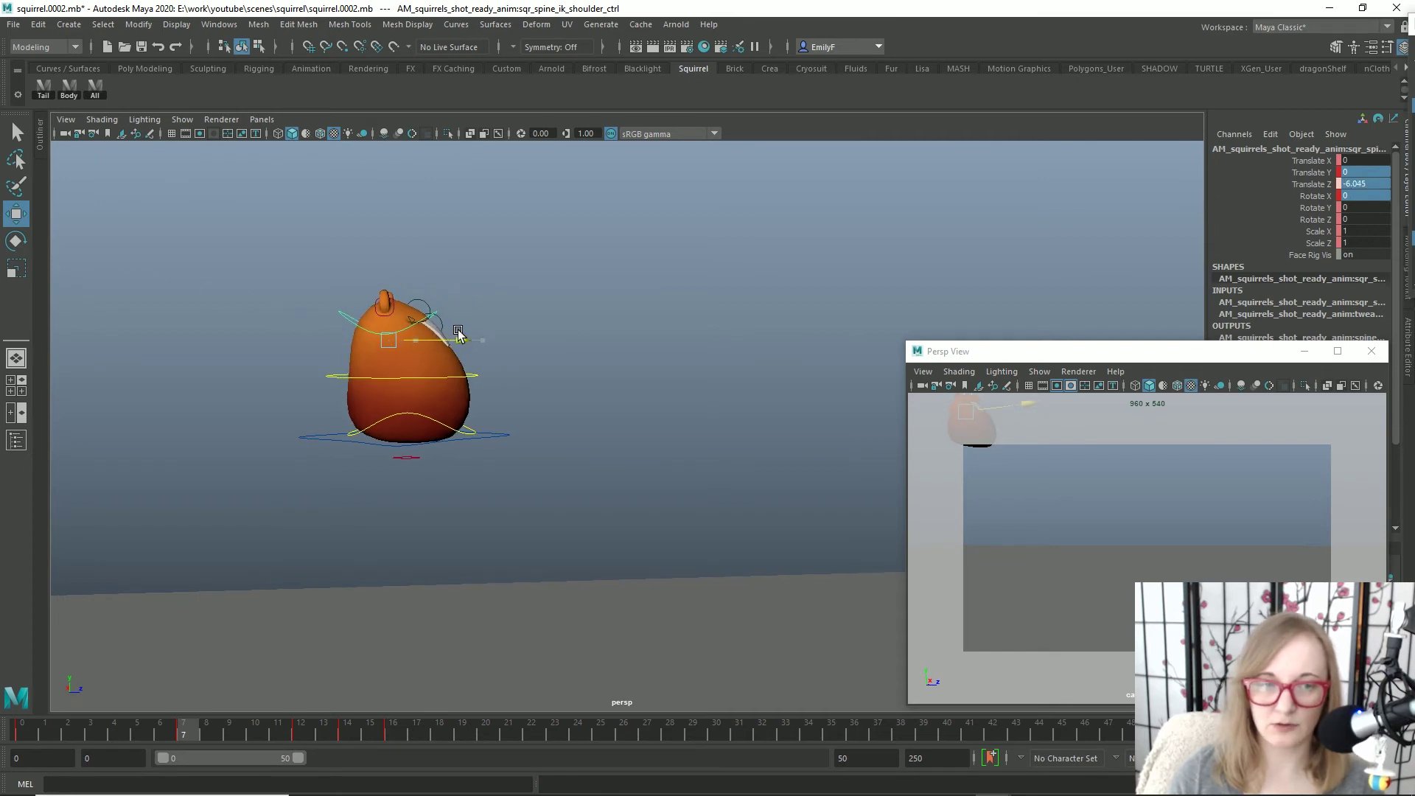
{"action": "key", "text": "e"}
{"action": "left_click_drag", "start_coordinate": [424, 283], "coordinate": [406, 269]}
- Go to frame 21, open the Graph Editor and show the COG gimbal control's Translate Y and Translate Z curves
{"action": "left_click_drag", "start_coordinate": [185, 734], "coordinate": [519, 727]}
{"action": "left_click_drag", "start_coordinate": [1414, 111], "coordinate": [953, 73]}
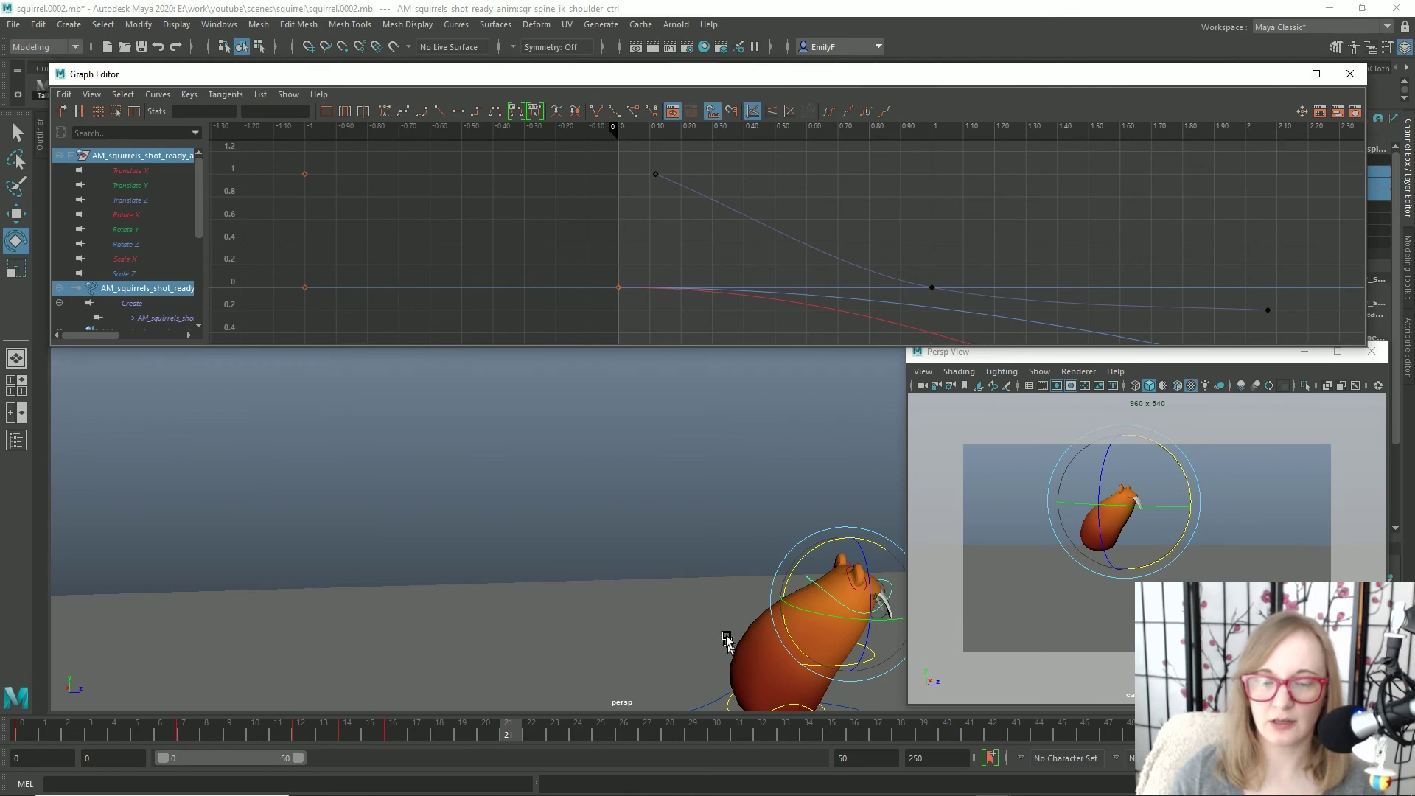
{"action": "right_click_drag", "start_coordinate": [723, 635], "coordinate": [541, 466], "text": "alt"}
{"action": "left_click", "coordinate": [658, 567]}
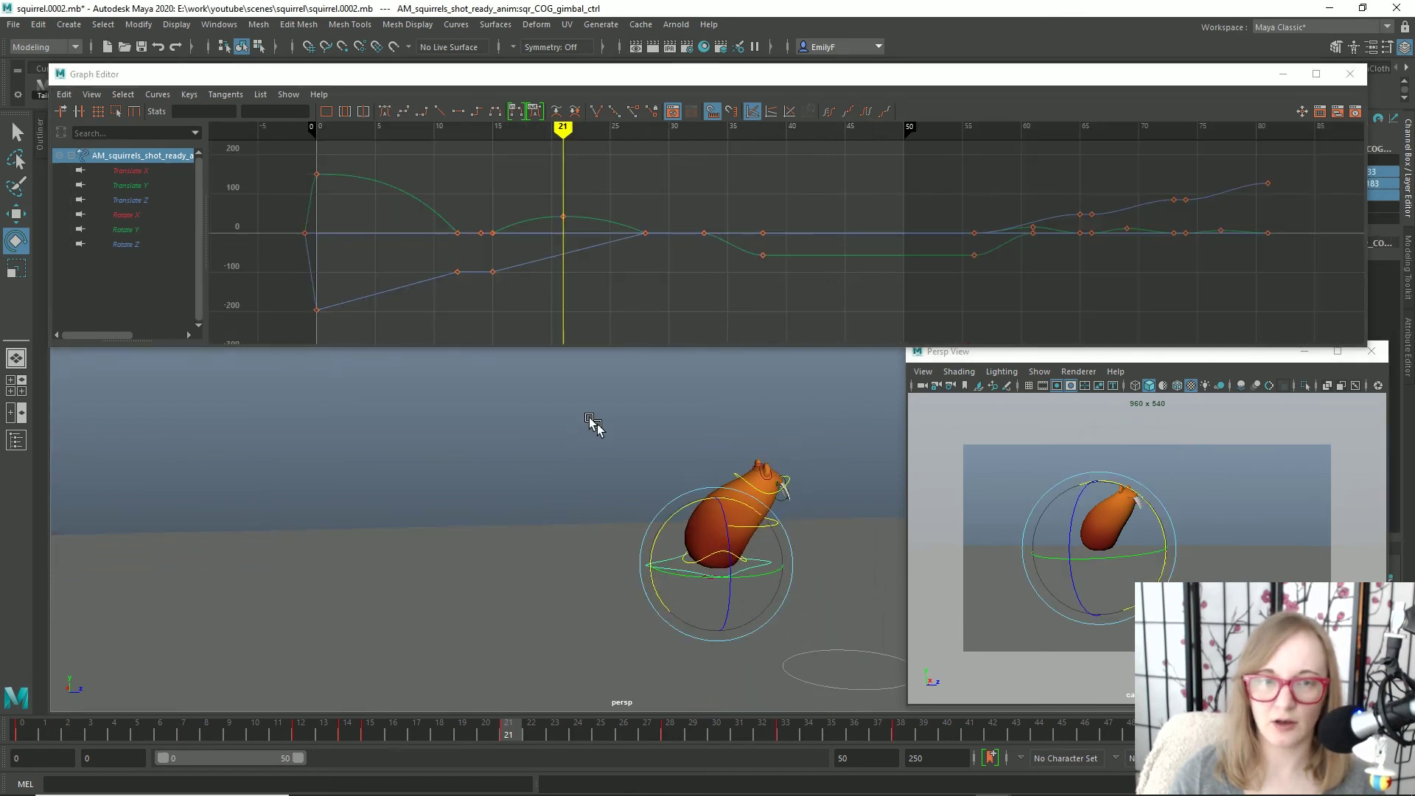
{"action": "left_click_drag", "start_coordinate": [140, 186], "coordinate": [143, 198]}
{"action": "key", "text": "f"}
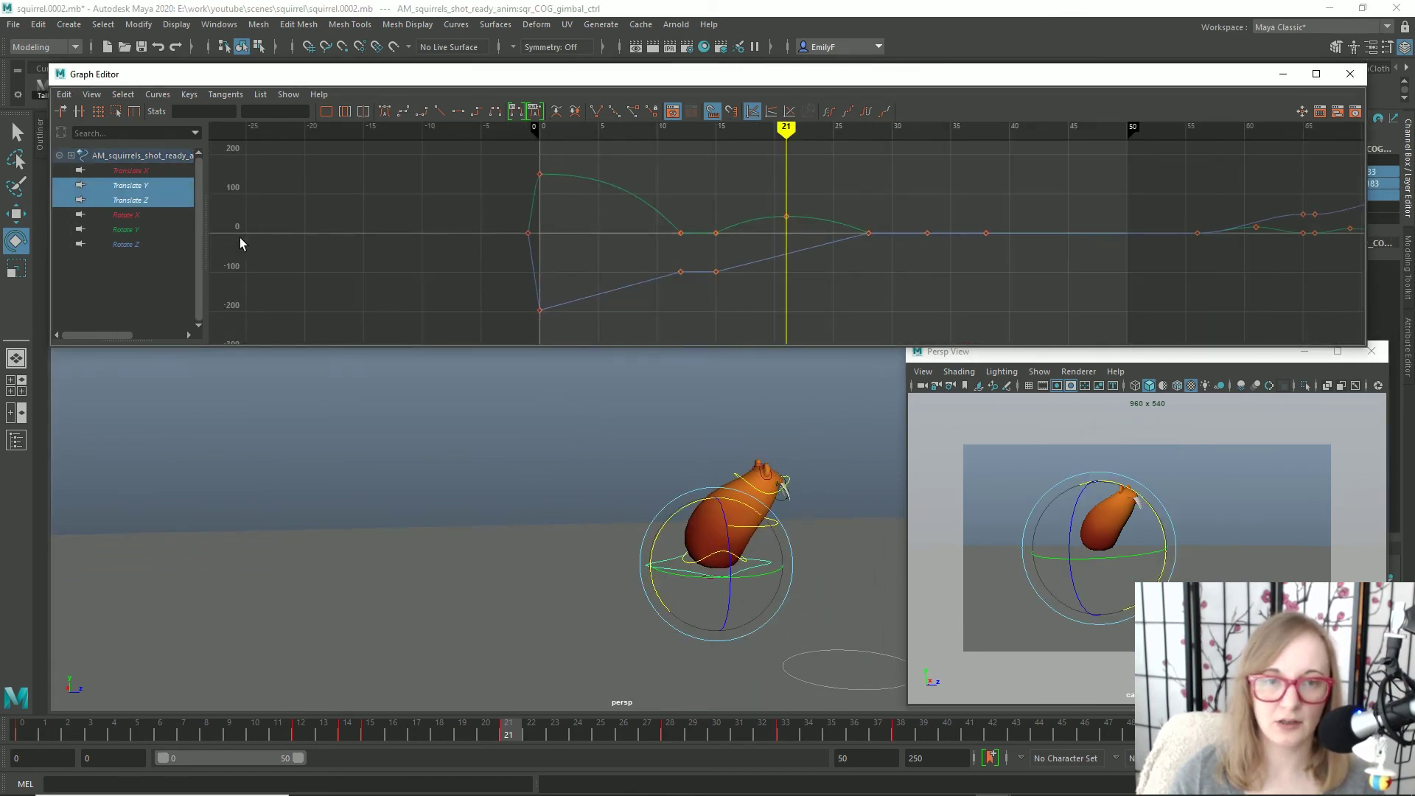
- Examine the COG gimbal's Translate Y curve around the second hop's peak key at frame 21
{"action": "left_click", "coordinate": [127, 212]}
{"action": "left_click", "coordinate": [146, 187]}
{"action": "right_click_drag", "start_coordinate": [746, 316], "coordinate": [746, 274], "text": "alt+shift"}
{"action": "middle_click_drag", "start_coordinate": [746, 275], "coordinate": [670, 94], "text": "alt"}
{"action": "right_click_drag", "start_coordinate": [666, 196], "coordinate": [692, 221], "text": "alt+shift"}
{"action": "middle_click_drag", "start_coordinate": [692, 221], "coordinate": [758, 236], "text": "alt"}
{"action": "left_click_drag", "start_coordinate": [653, 193], "coordinate": [770, 250]}
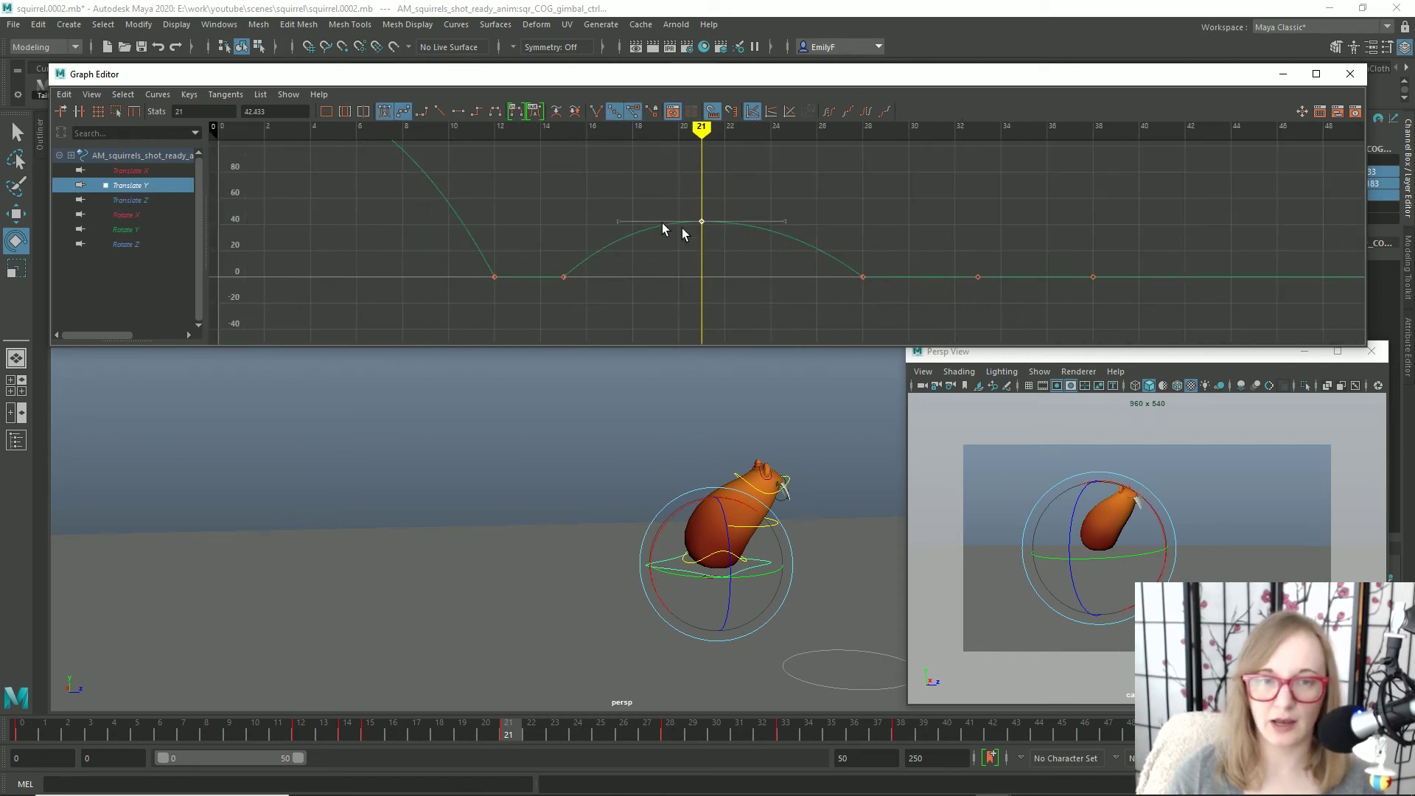
{"action": "left_click_drag", "start_coordinate": [395, 714], "coordinate": [508, 664]}
{"action": "middle_click_drag", "start_coordinate": [792, 515], "coordinate": [707, 518], "text": "alt"}
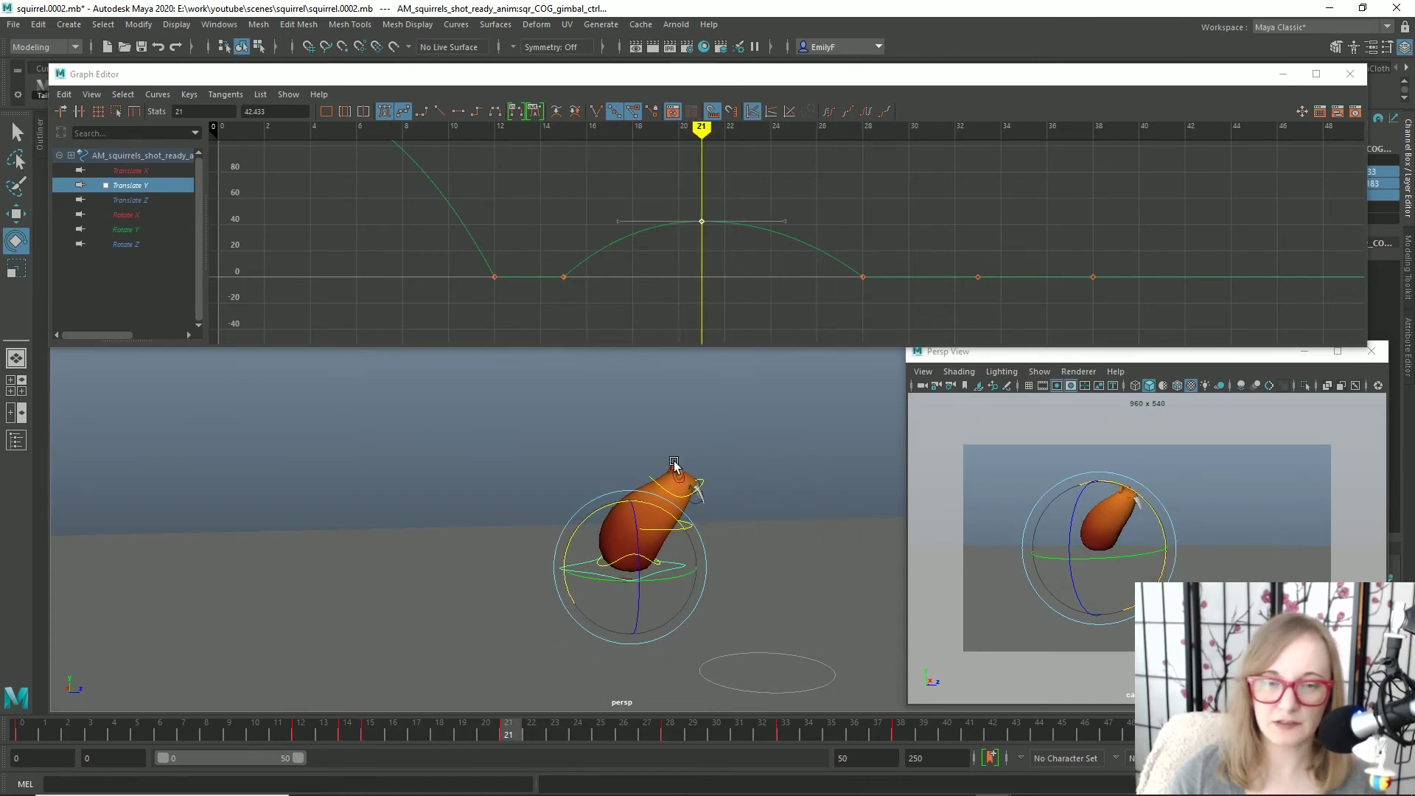
- Return the spine IK shoulder control's Translate X, Y, Z and Rotate X to 0 at frame 21 and scrub past the pose
{"action": "key", "text": "q"}
{"action": "left_click", "coordinate": [660, 488]}
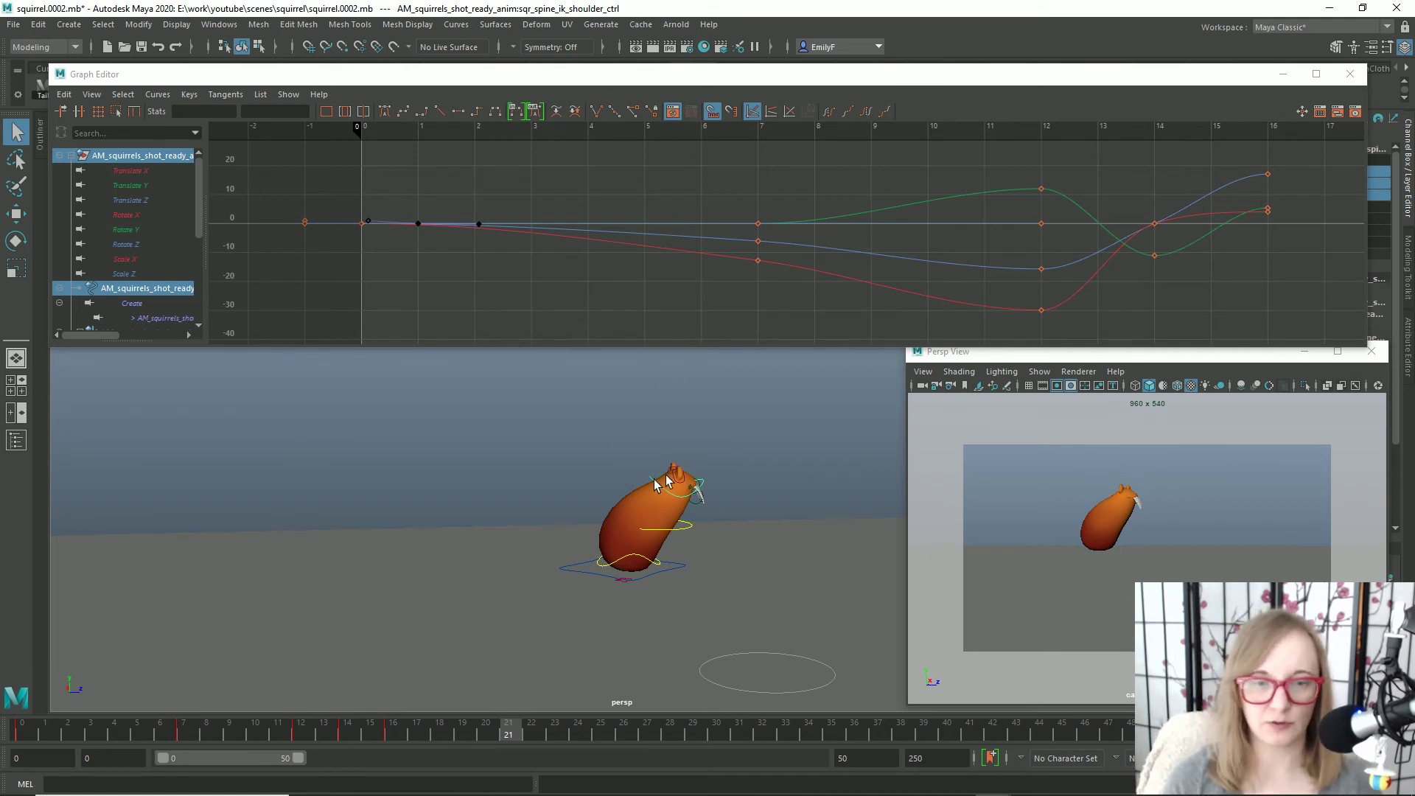
{"action": "left_click_drag", "start_coordinate": [858, 87], "coordinate": [751, 104]}
{"action": "left_click_drag", "start_coordinate": [1371, 161], "coordinate": [1367, 194]}
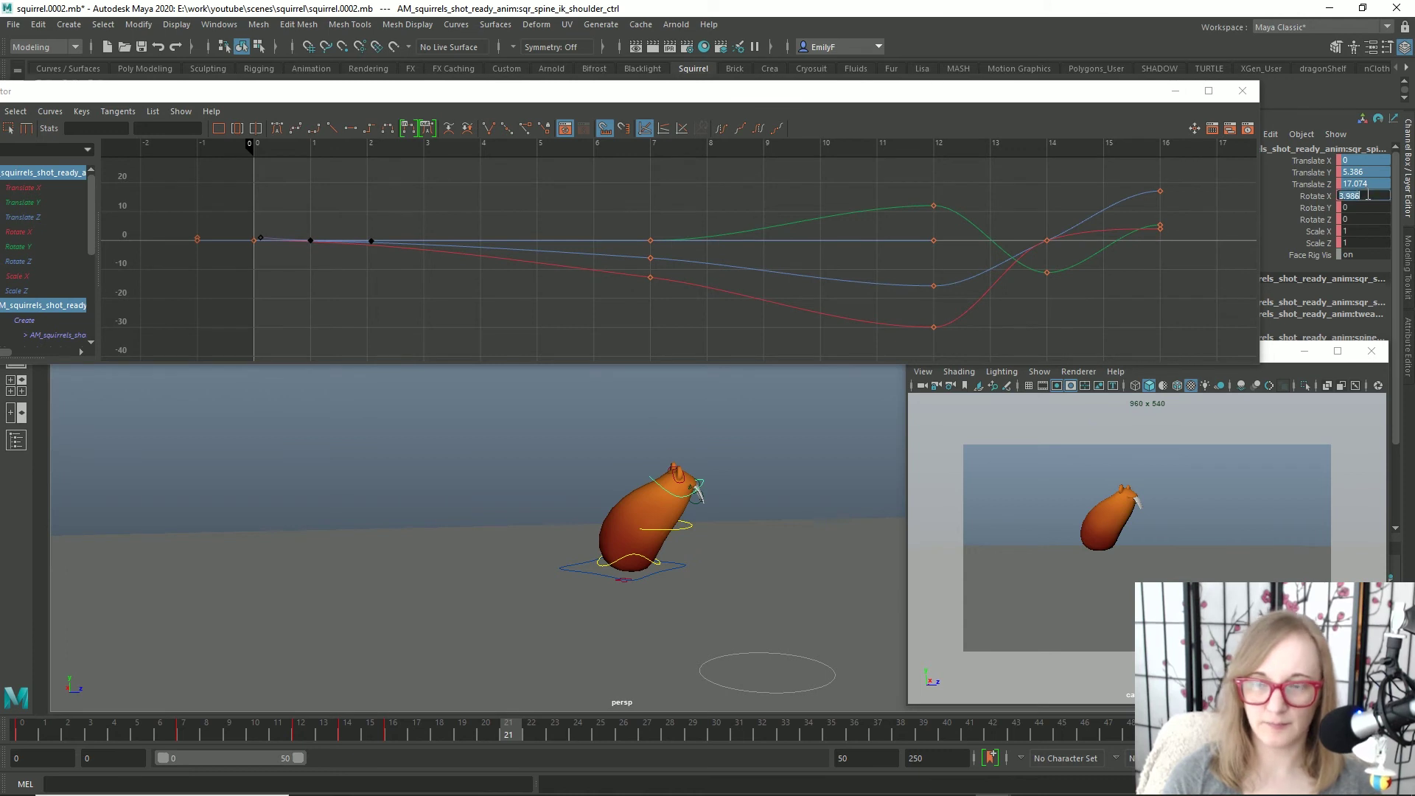
{"action": "type", "text": "0"}
{"action": "key", "text": "Return"}
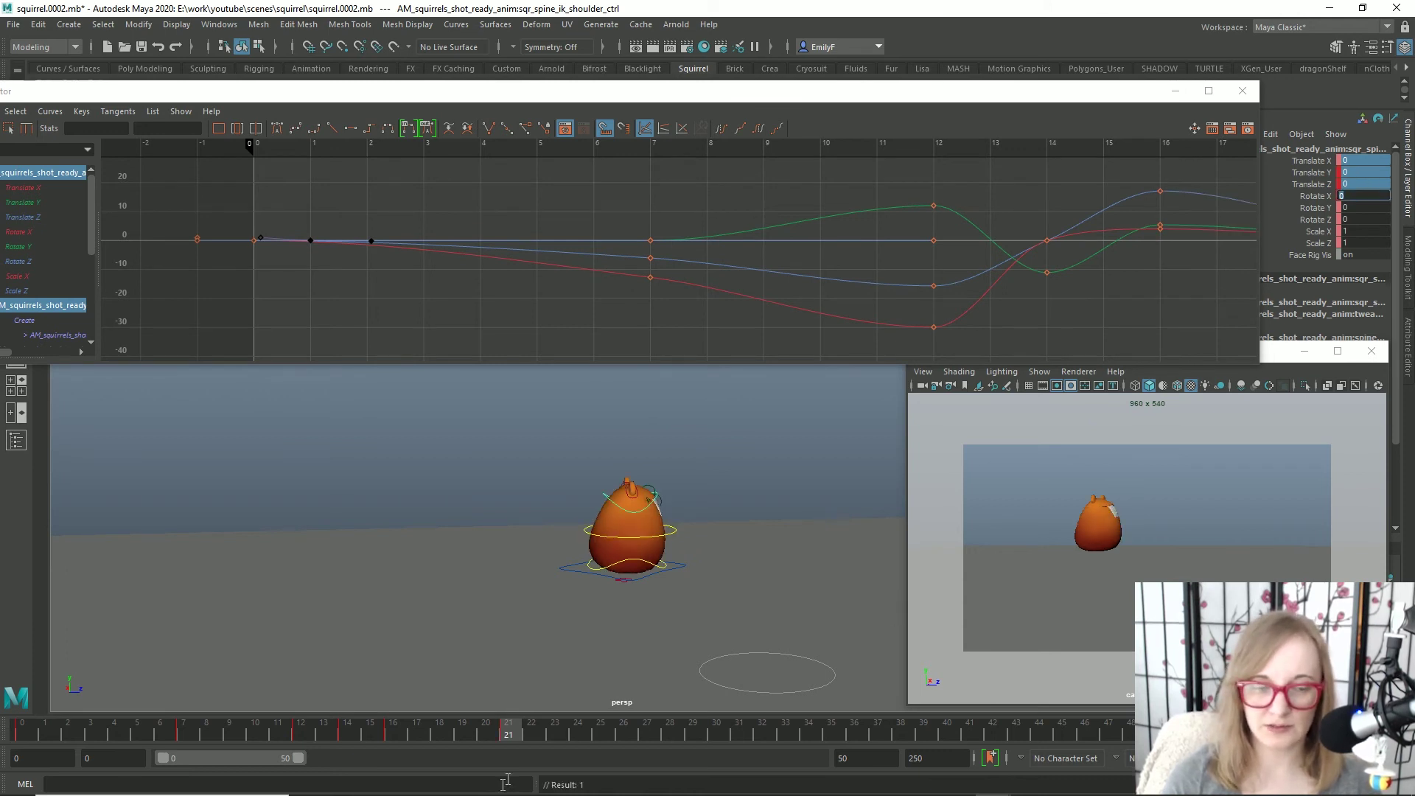
{"action": "left_click_drag", "start_coordinate": [693, 713], "coordinate": [552, 734]}
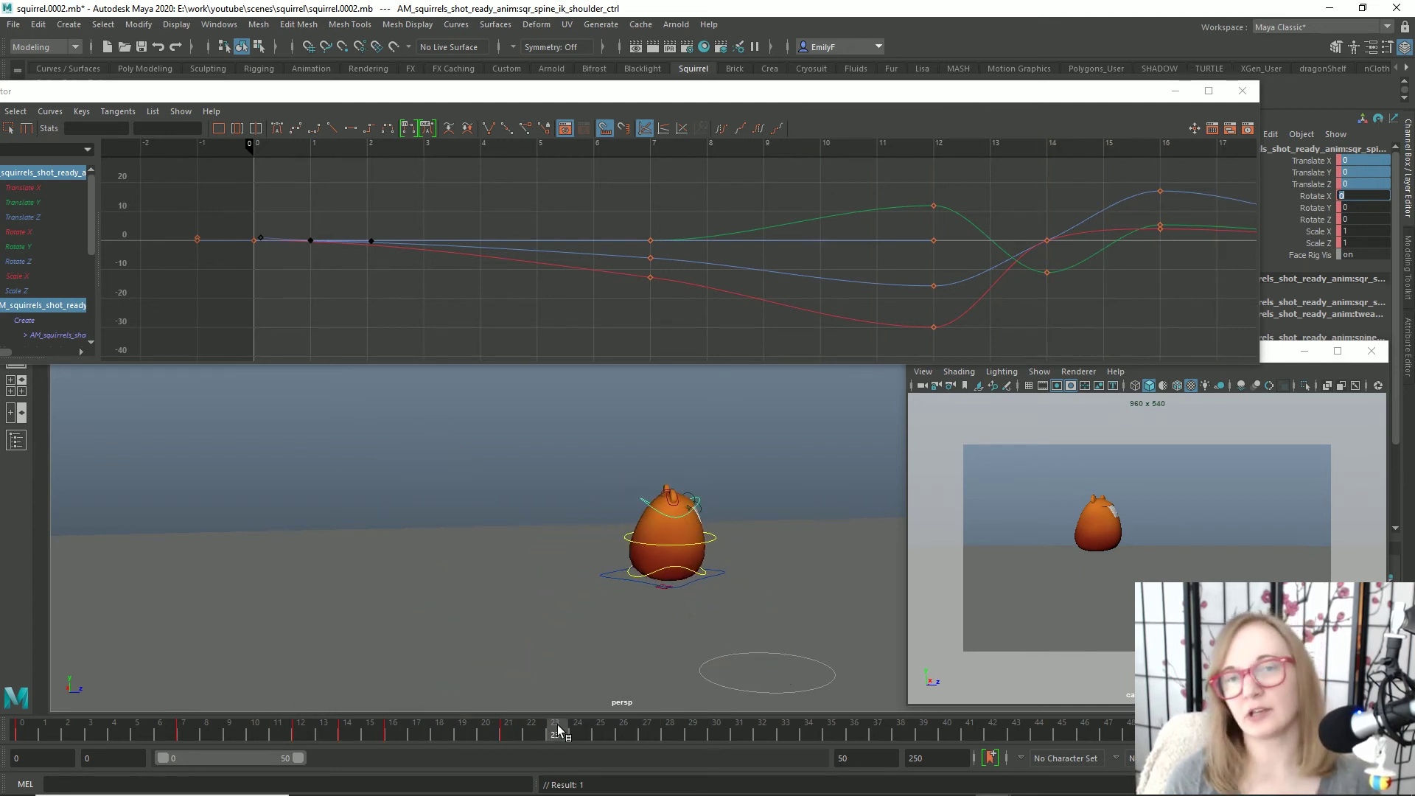
- Copy the shoulder control's frame 12 pose to frame 28, key it there, and check the frames around it
{"action": "mouse_move", "coordinate": [557, 725]}
{"action": "left_mouse_down"}
{"action": "mouse_move", "coordinate": [639, 737]}
{"action": "mouse_move", "coordinate": [506, 766]}
{"action": "mouse_move", "coordinate": [701, 763]}
{"action": "mouse_move", "coordinate": [740, 736]}
{"action": "mouse_move", "coordinate": [653, 747]}
{"action": "mouse_move", "coordinate": [682, 741]}
{"action": "mouse_move", "coordinate": [202, 707]}
{"action": "mouse_move", "coordinate": [331, 708]}
{"action": "mouse_move", "coordinate": [311, 714]}
{"action": "left_mouse_up"}
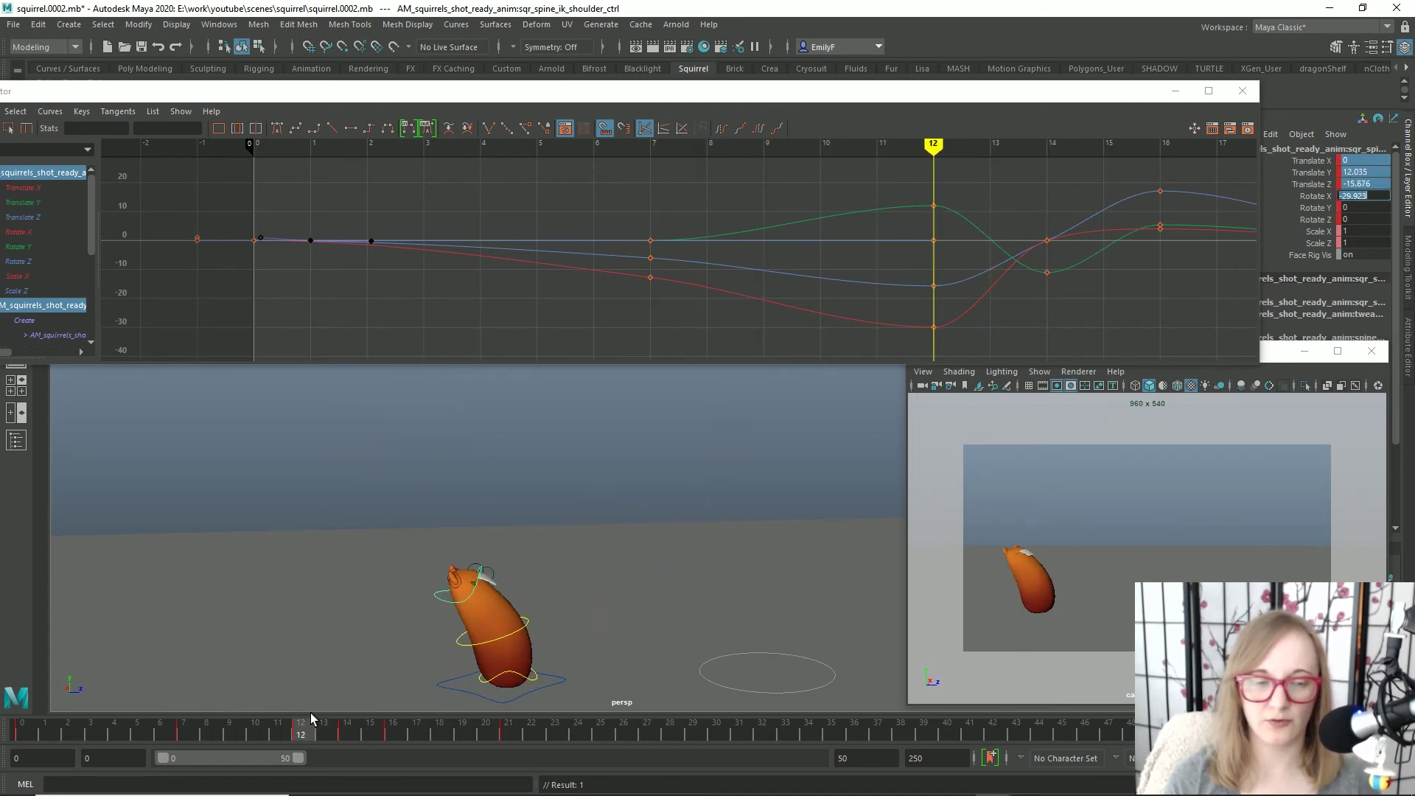
{"action": "left_click", "coordinate": [670, 730]}
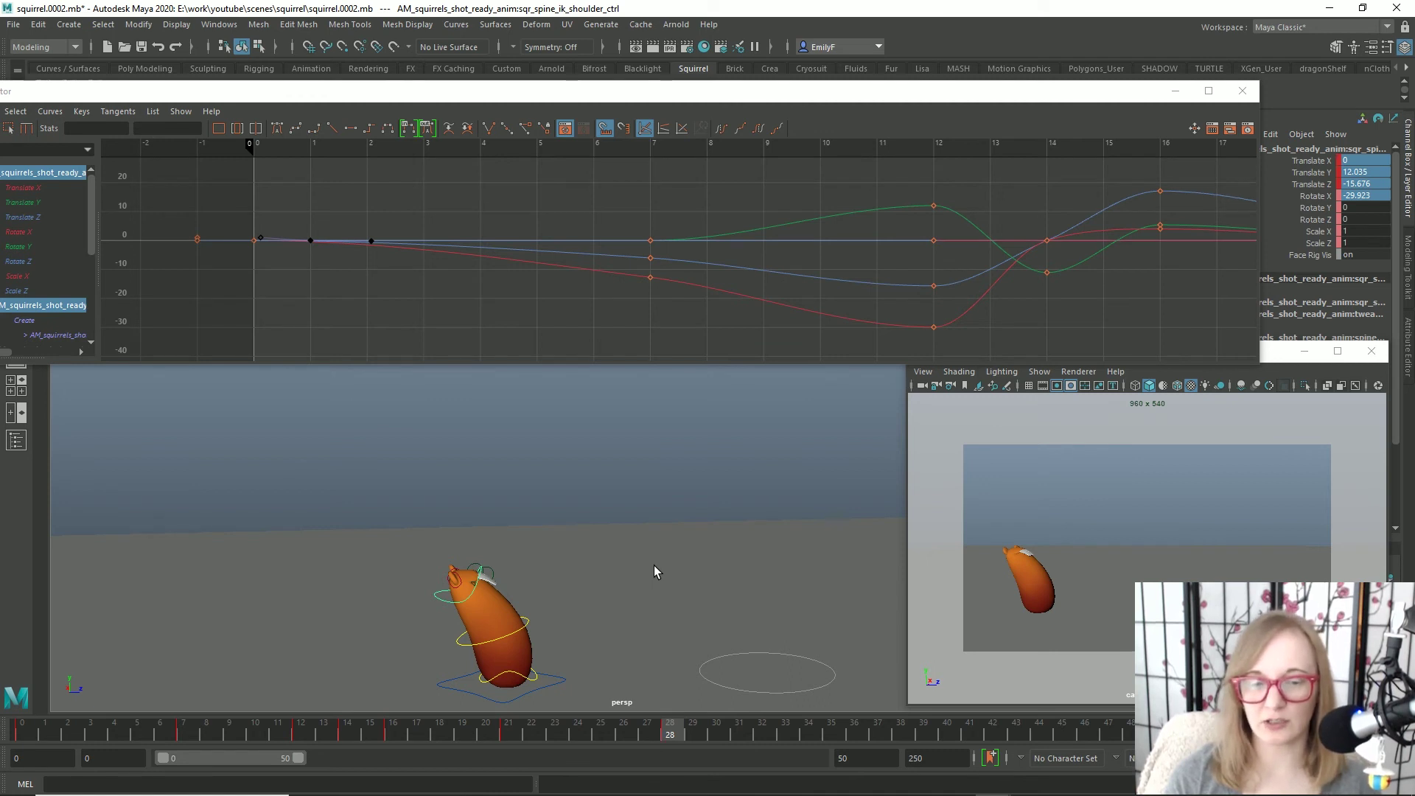
{"action": "mouse_move", "coordinate": [647, 736]}
{"action": "left_mouse_down"}
{"action": "mouse_move", "coordinate": [430, 706]}
{"action": "mouse_move", "coordinate": [687, 687]}
{"action": "mouse_move", "coordinate": [523, 737]}
{"action": "mouse_move", "coordinate": [651, 743]}
{"action": "left_mouse_up"}
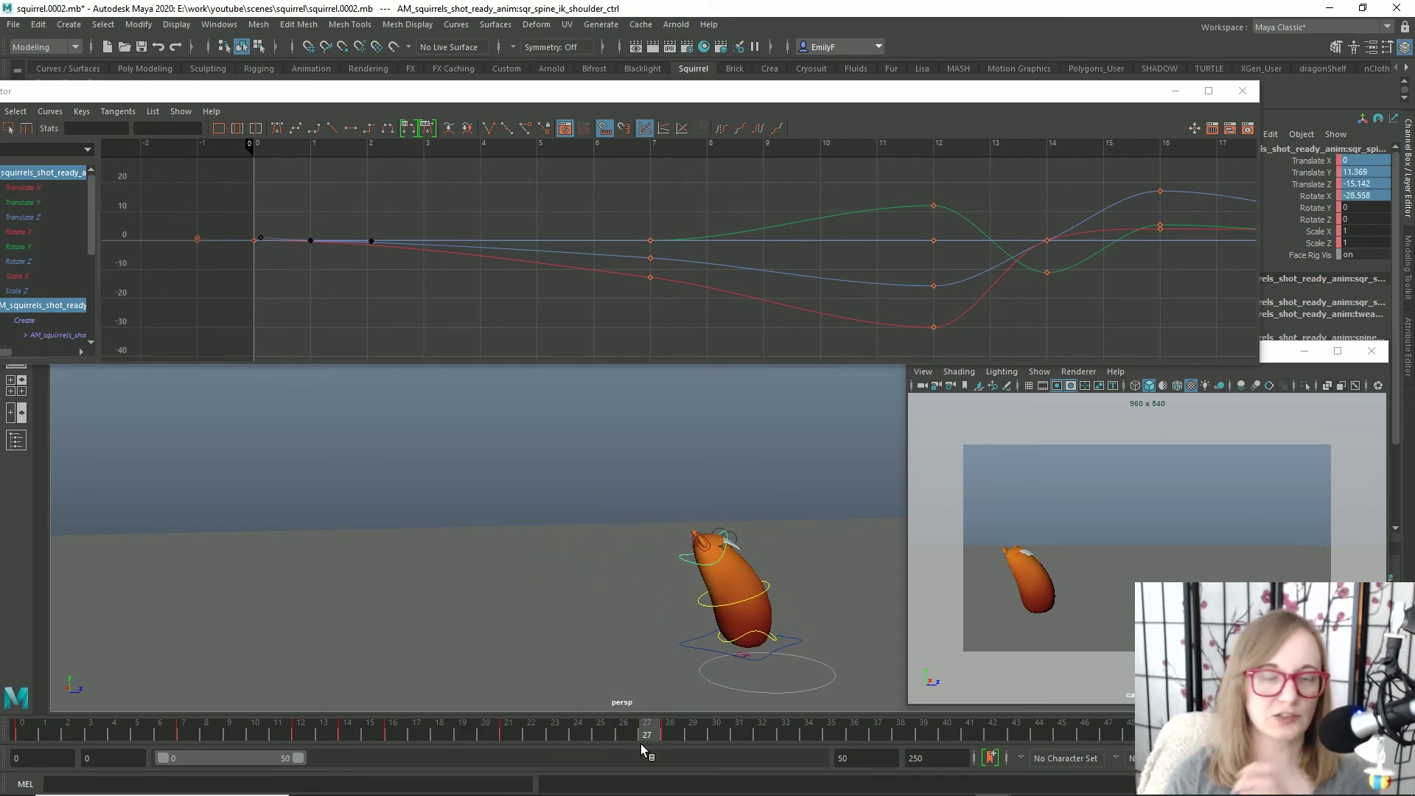
{"action": "mouse_move", "coordinate": [640, 745]}
{"action": "left_mouse_down"}
{"action": "mouse_move", "coordinate": [609, 757]}
{"action": "mouse_move", "coordinate": [657, 749]}
{"action": "mouse_move", "coordinate": [555, 746]}
{"action": "mouse_move", "coordinate": [621, 765]}
{"action": "mouse_move", "coordinate": [666, 749]}
{"action": "left_mouse_up"}
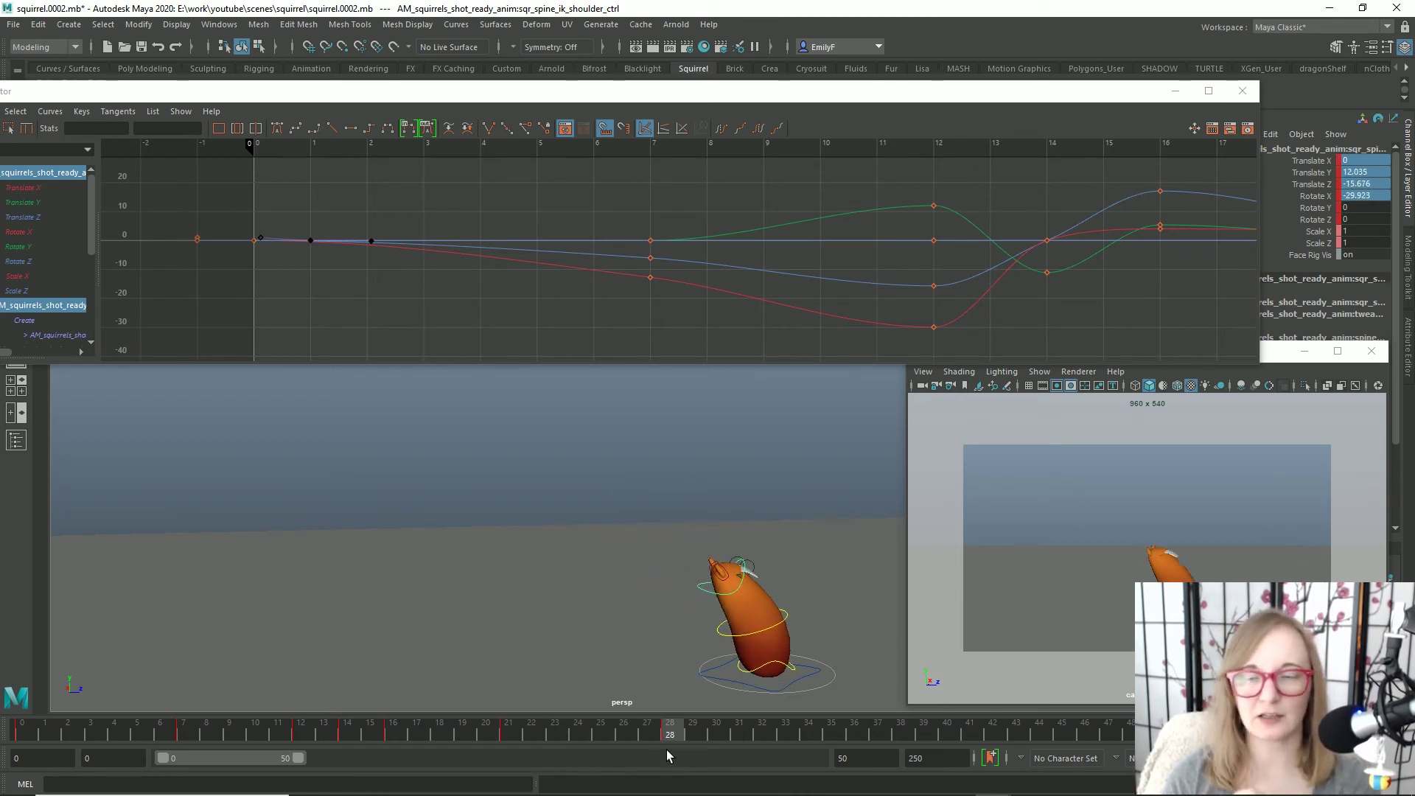
{"action": "right_click_drag", "start_coordinate": [710, 562], "coordinate": [732, 542], "text": "alt"}
{"action": "middle_click_drag", "start_coordinate": [732, 542], "coordinate": [617, 534], "text": "alt"}
{"action": "right_click_drag", "start_coordinate": [617, 534], "coordinate": [670, 531], "text": "alt"}
{"action": "middle_click_drag", "start_coordinate": [670, 531], "coordinate": [667, 480], "text": "alt"}
{"action": "left_click_drag", "start_coordinate": [586, 469], "coordinate": [607, 475]}
{"action": "left_click_drag", "start_coordinate": [694, 512], "coordinate": [659, 480]}
{"action": "key", "text": "e"}
{"action": "key", "text": "ctrl+z"}
{"action": "key", "text": "ctrl+z"}
{"action": "key", "text": "ctrl+z"}
{"action": "key", "text": "ctrl+z"}
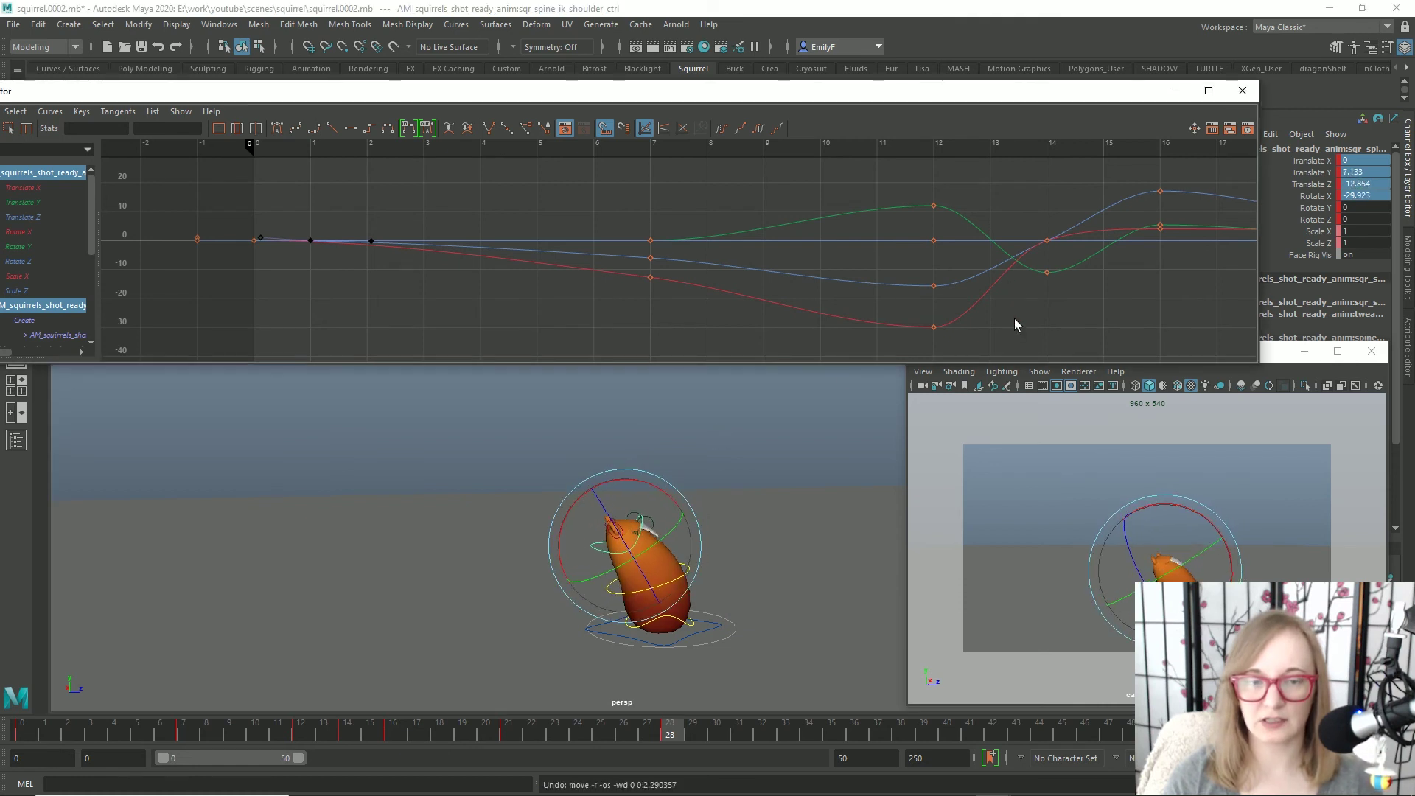
- Adjust the shoulder control's frame 28 curve keys to Translate Y 8.218, Translate Z -12.113 and Rotate X -27.123
{"action": "key", "text": "a"}
{"action": "key", "text": "f"}
{"action": "right_click_drag", "start_coordinate": [531, 265], "coordinate": [618, 281], "text": "alt+shift"}
{"action": "middle_click_drag", "start_coordinate": [623, 285], "coordinate": [644, 272], "text": "alt"}
{"action": "left_click_drag", "start_coordinate": [669, 179], "coordinate": [759, 235]}
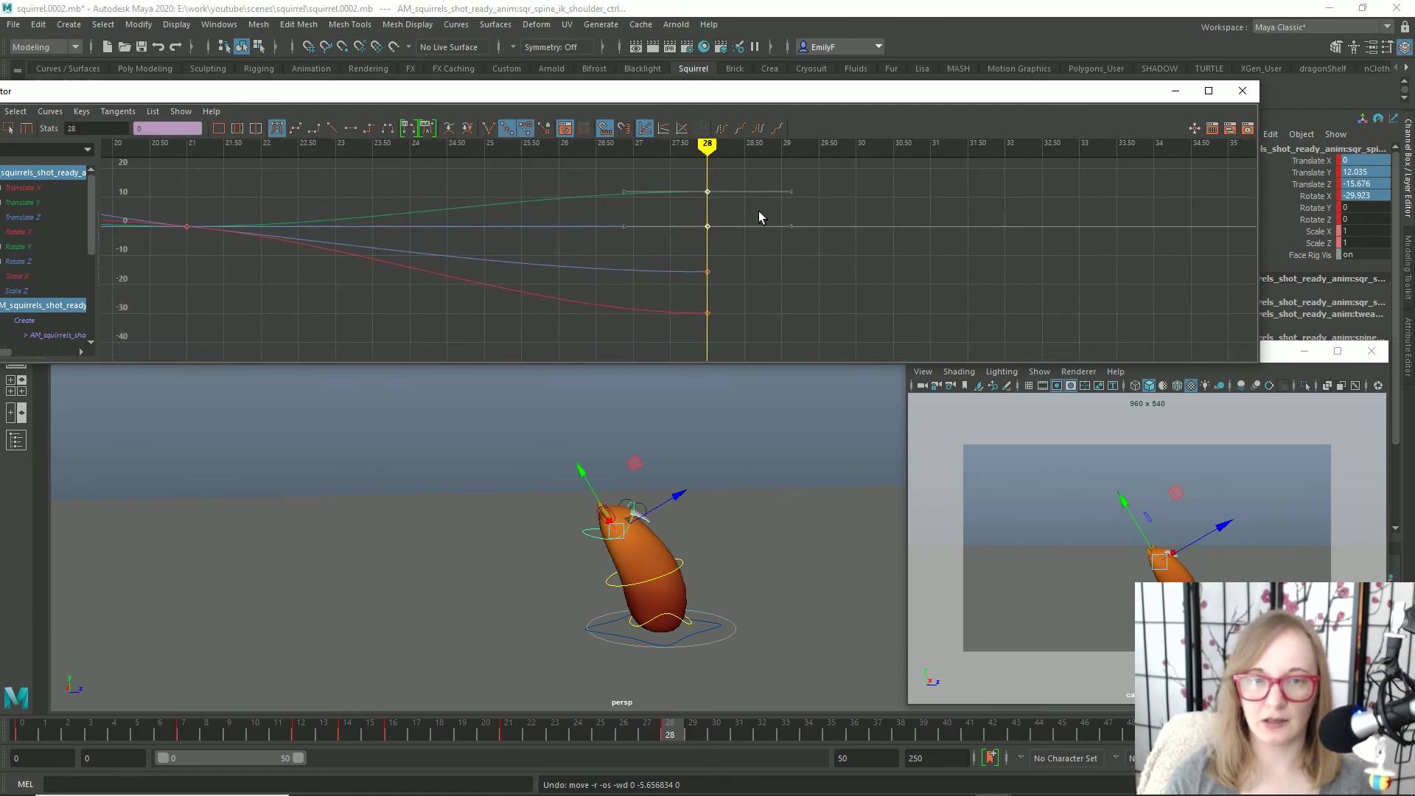
{"action": "middle_click_drag", "start_coordinate": [741, 207], "coordinate": [738, 220], "text": "shift"}
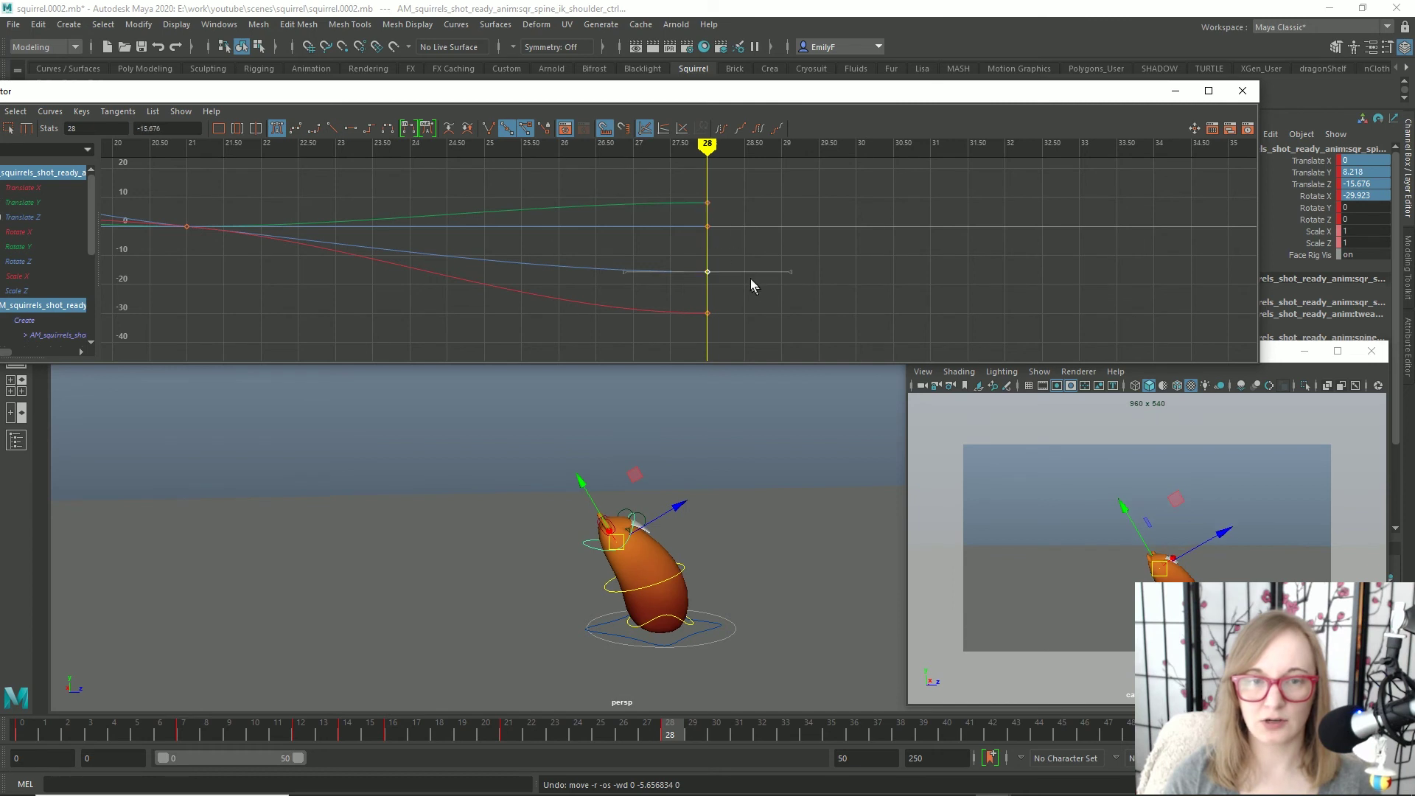
{"action": "middle_click_drag", "start_coordinate": [732, 293], "coordinate": [730, 275], "text": "shift"}
{"action": "middle_click_drag", "start_coordinate": [750, 345], "coordinate": [750, 327], "text": "shift"}
{"action": "middle_click_drag", "start_coordinate": [749, 278], "coordinate": [751, 278], "text": "shift"}
{"action": "key", "text": "ctrl+z"}
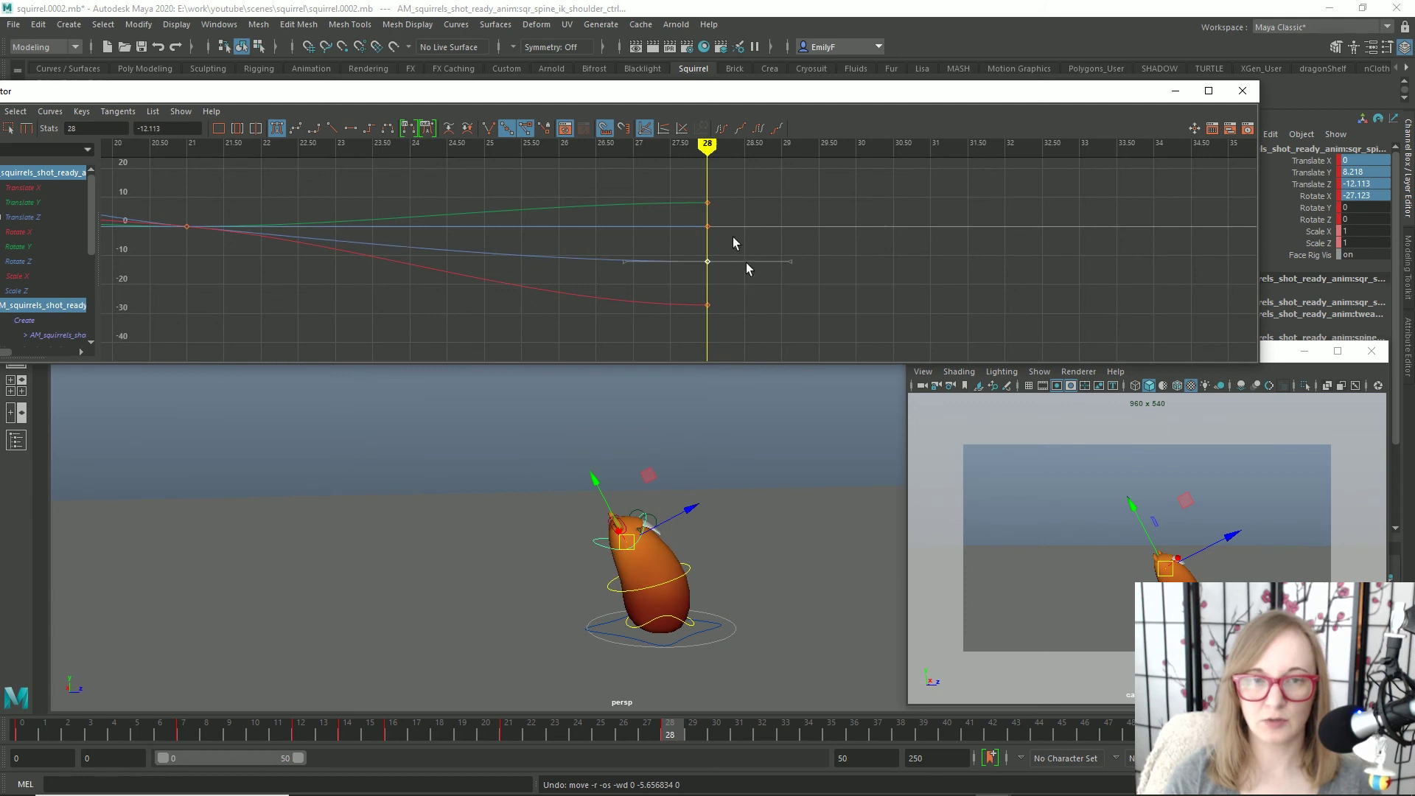
- Play back the shot to review the landing stretch at frame 28 in both views
{"action": "left_click_drag", "start_coordinate": [715, 94], "coordinate": [741, 90]}
{"action": "key", "text": "alt+v"}
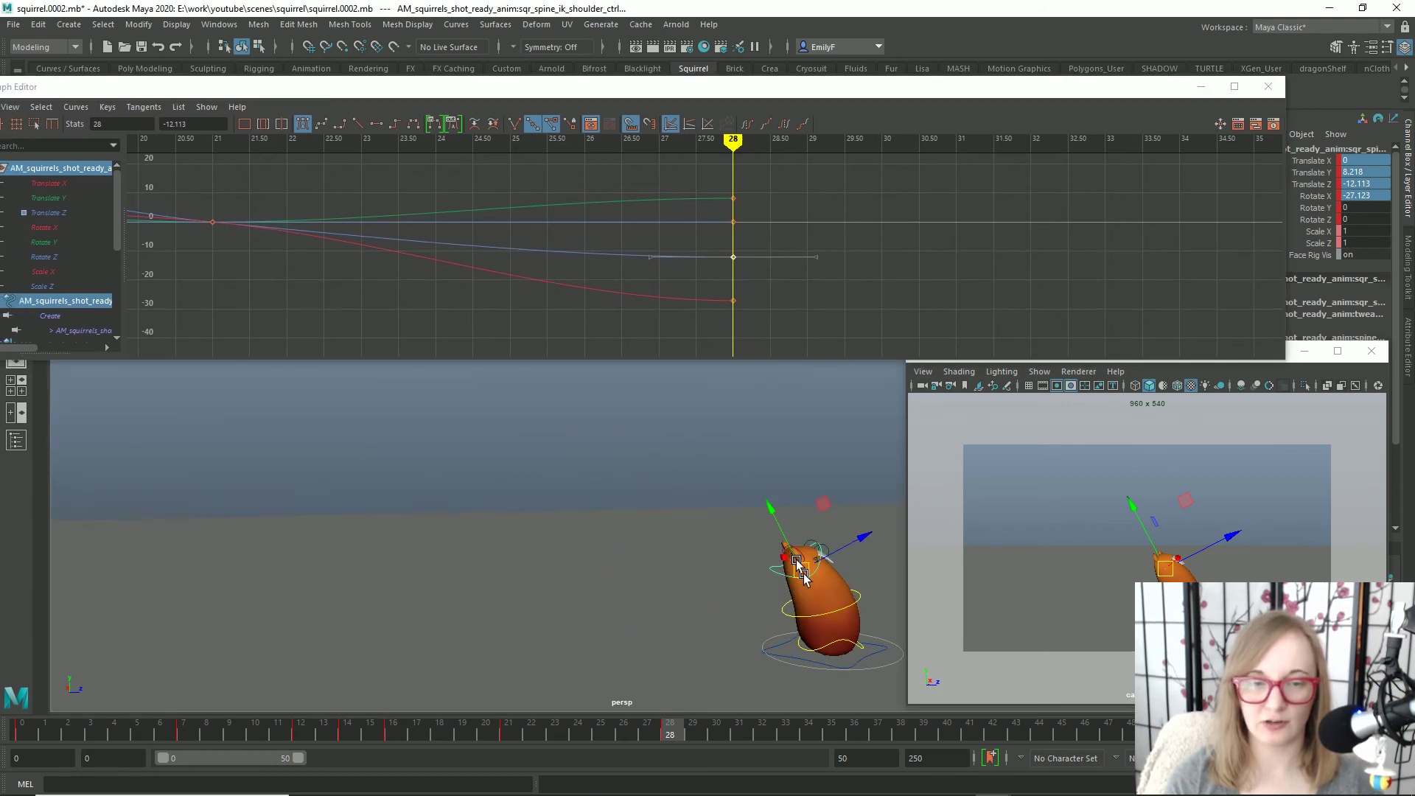
{"action": "middle_click_drag", "start_coordinate": [782, 553], "coordinate": [510, 477], "text": "alt"}
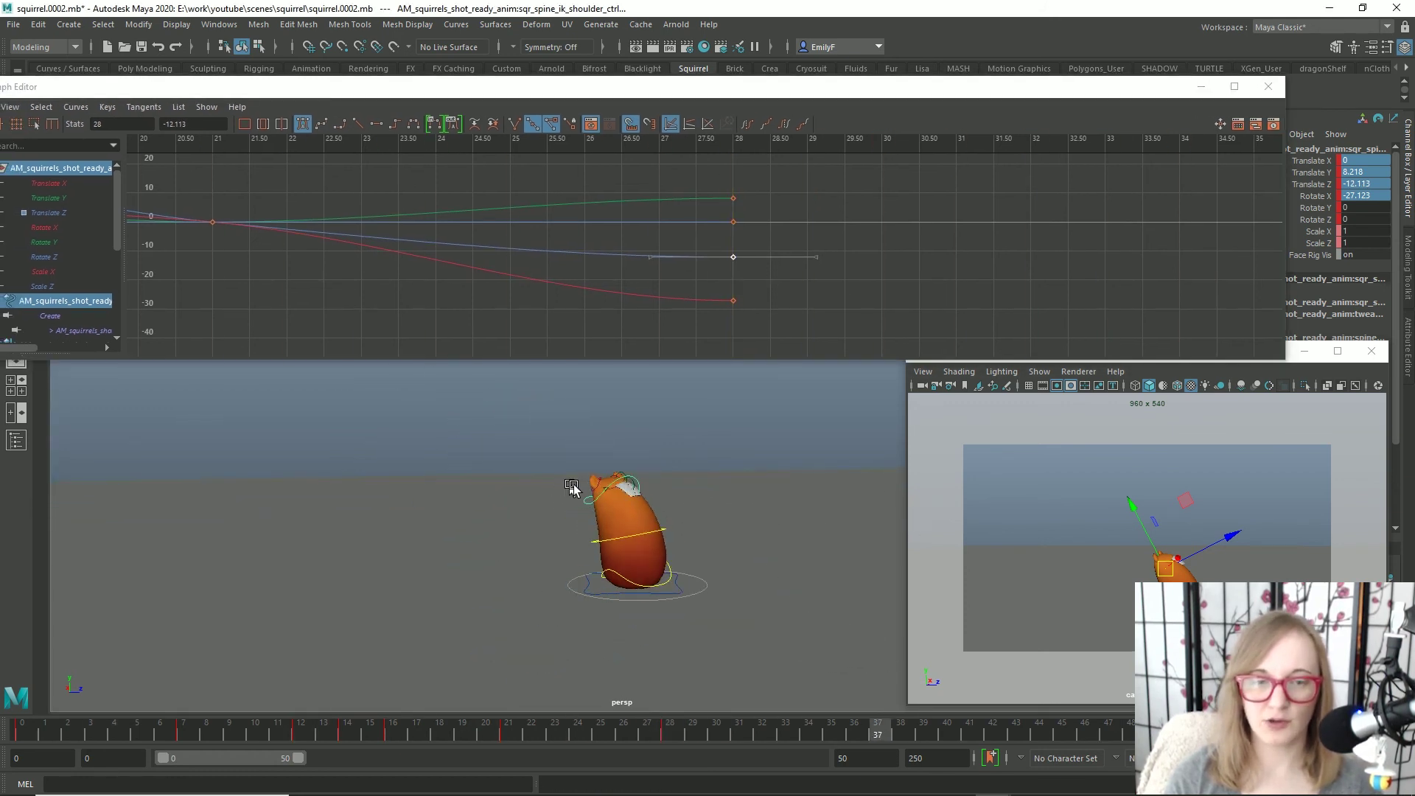
{"action": "key", "text": "alt+v"}
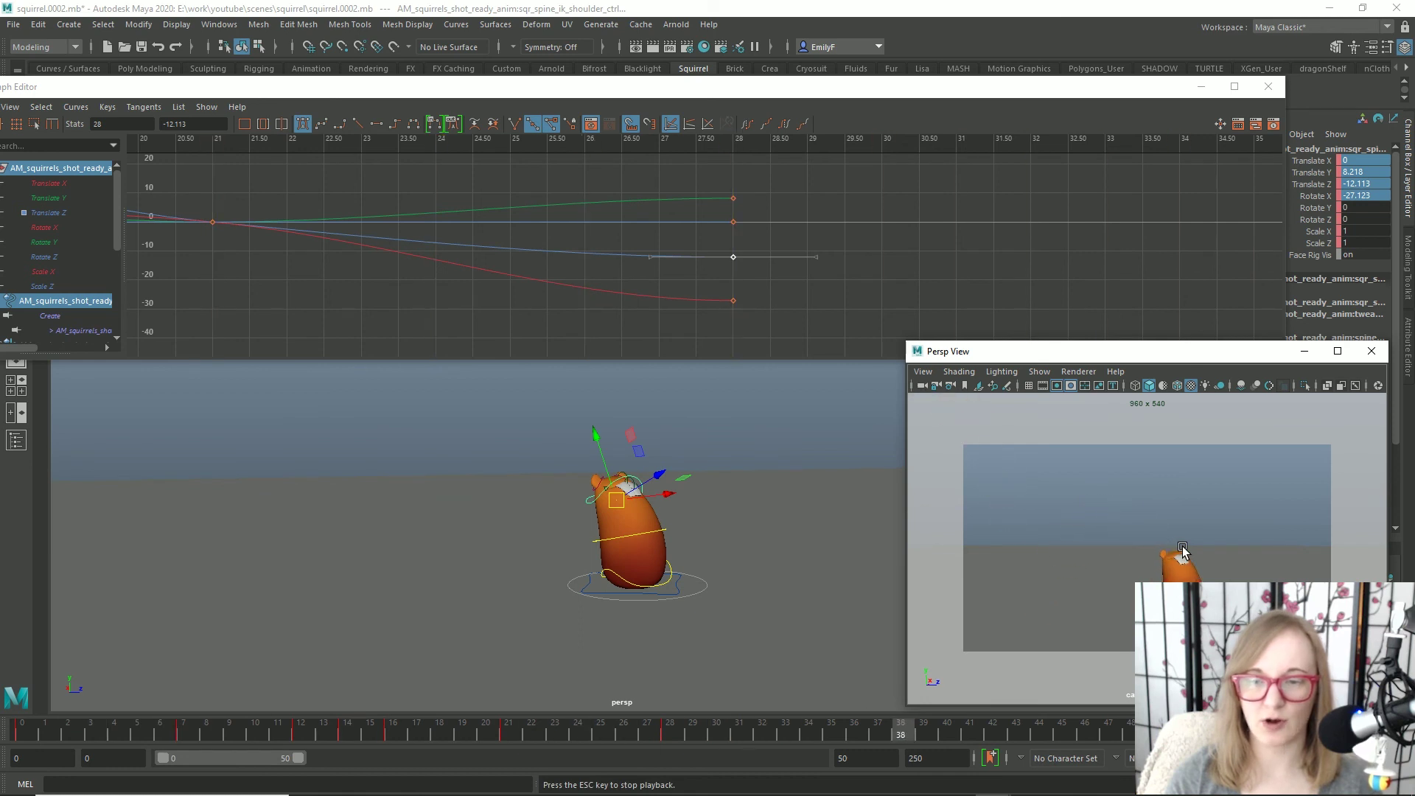
- Copy the shoulder control's squash pose from frame 14 to frame 30 and key it
{"action": "mouse_move", "coordinate": [345, 731]}
{"action": "left_mouse_down"}
{"action": "mouse_move", "coordinate": [285, 732]}
{"action": "mouse_move", "coordinate": [338, 739]}
{"action": "left_mouse_up"}
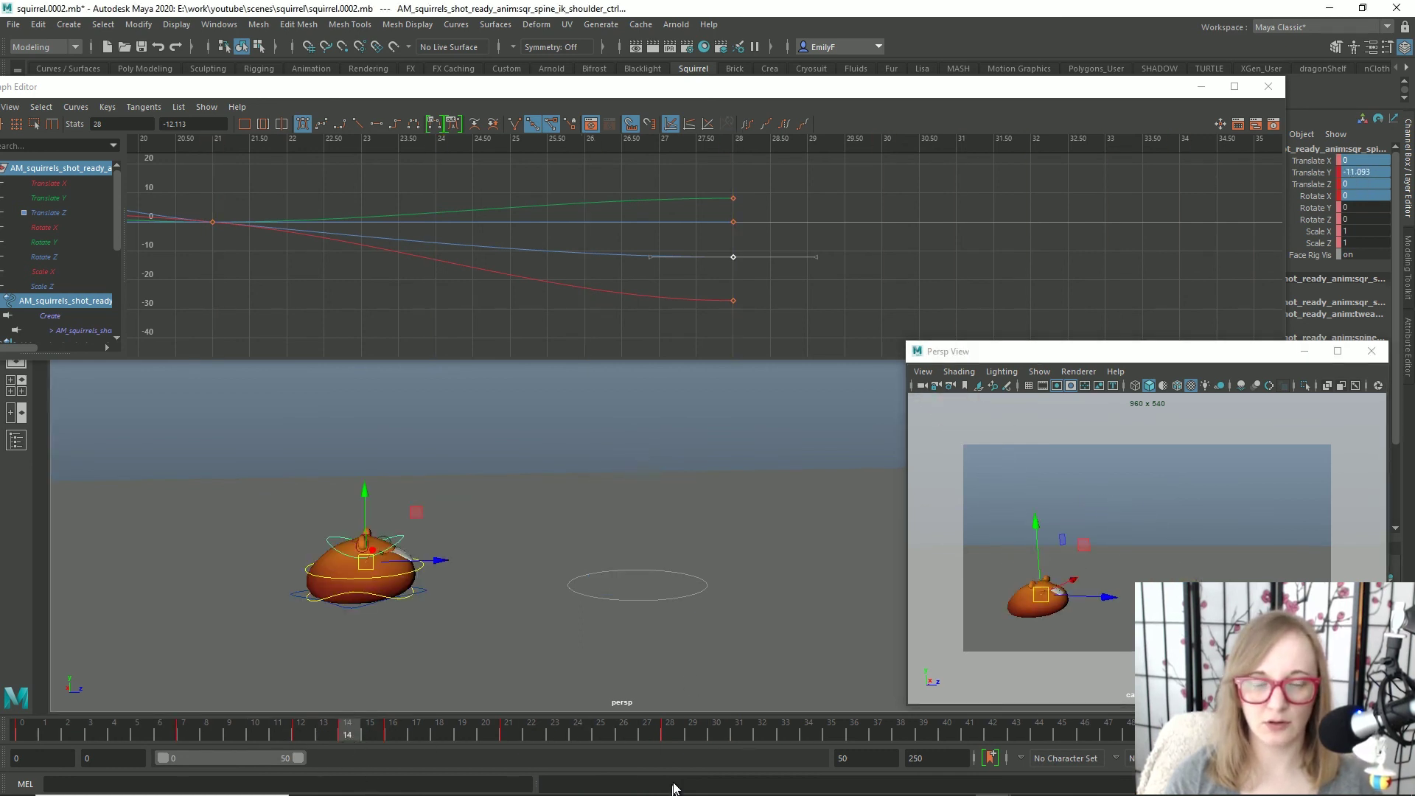
{"action": "left_click_drag", "start_coordinate": [324, 732], "coordinate": [719, 730]}
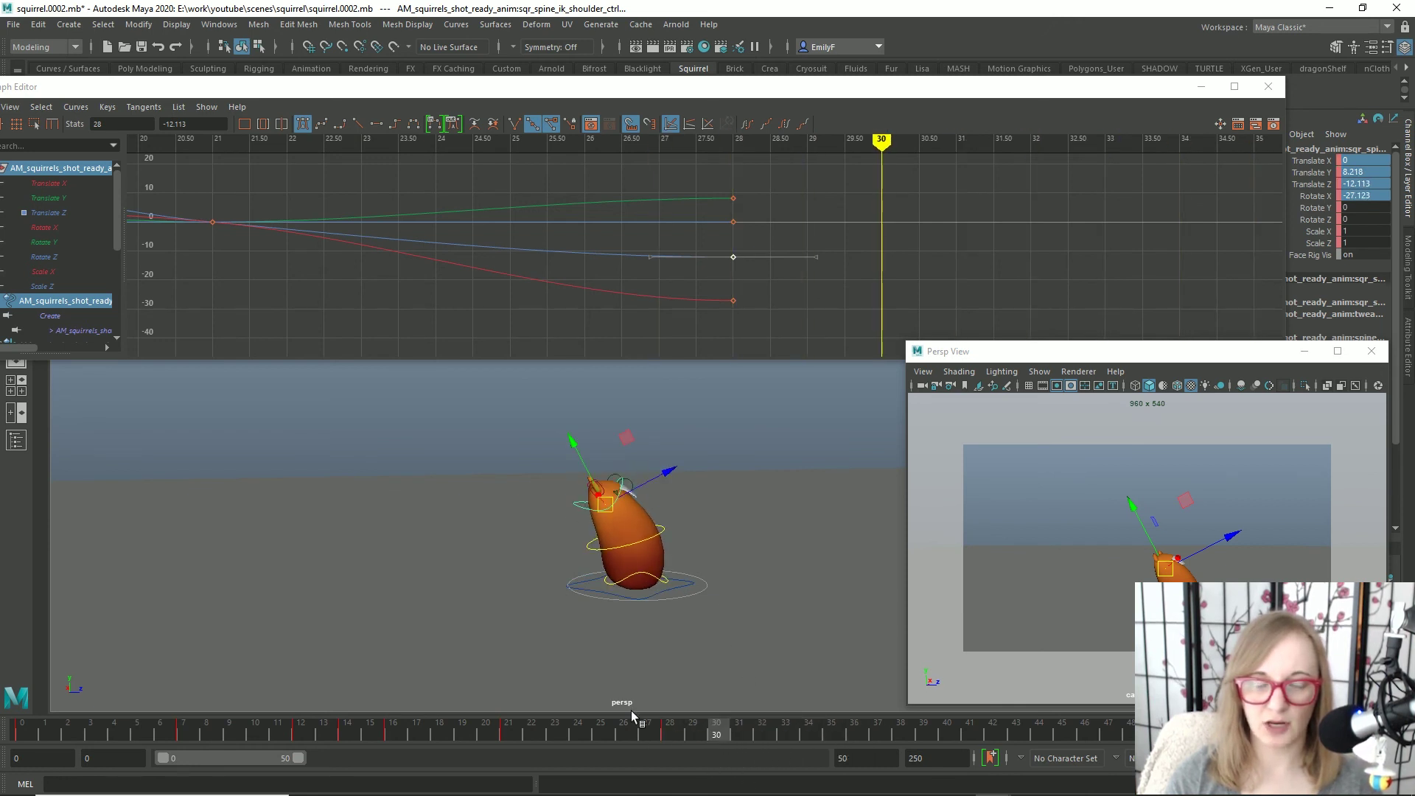
{"action": "left_click", "coordinate": [352, 729]}
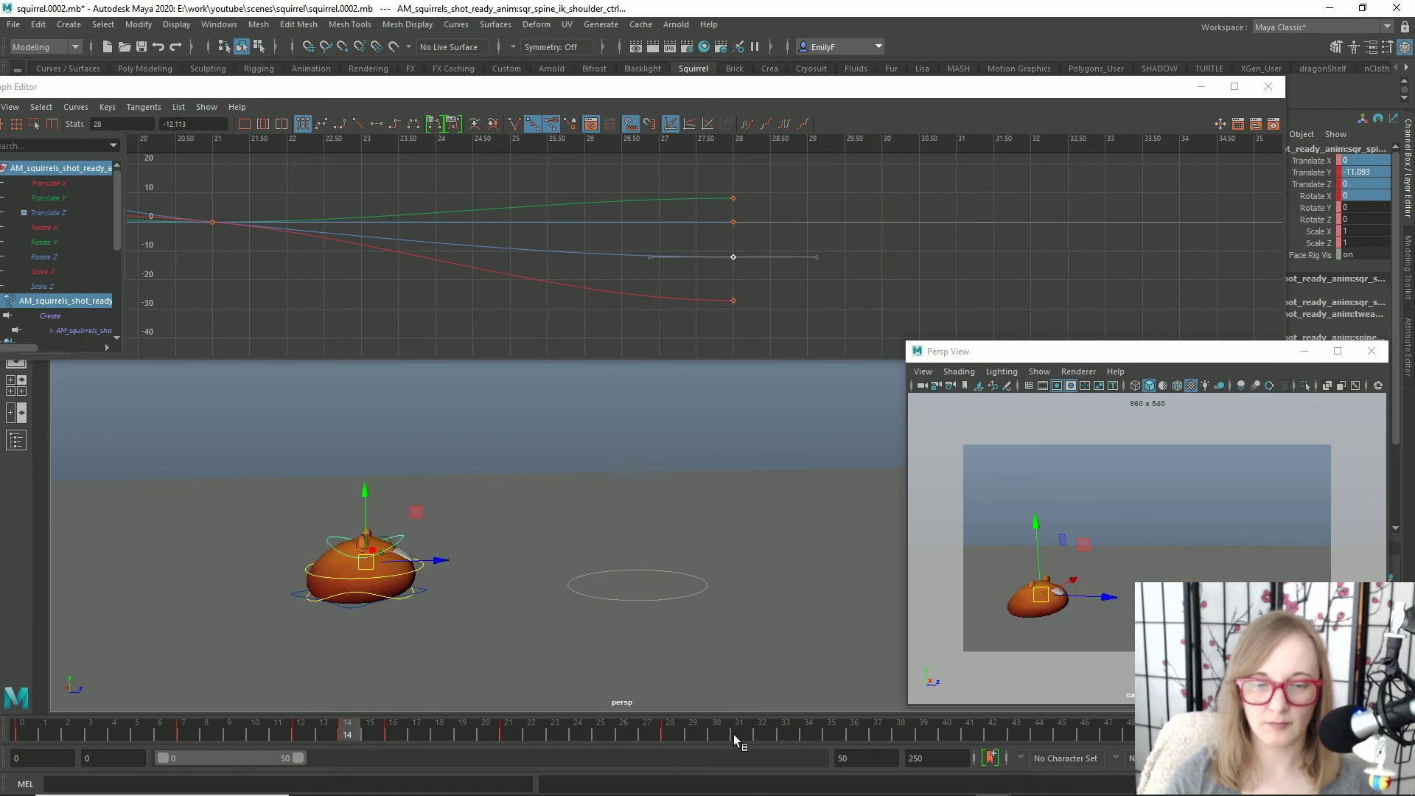
{"action": "left_click", "coordinate": [715, 731]}
- Set all of the shoulder control's translations and rotations to 0 at frame 33 and play back the shot
{"action": "mouse_move", "coordinate": [714, 731]}
{"action": "left_mouse_down"}
{"action": "mouse_move", "coordinate": [647, 734]}
{"action": "mouse_move", "coordinate": [785, 732]}
{"action": "left_mouse_up"}
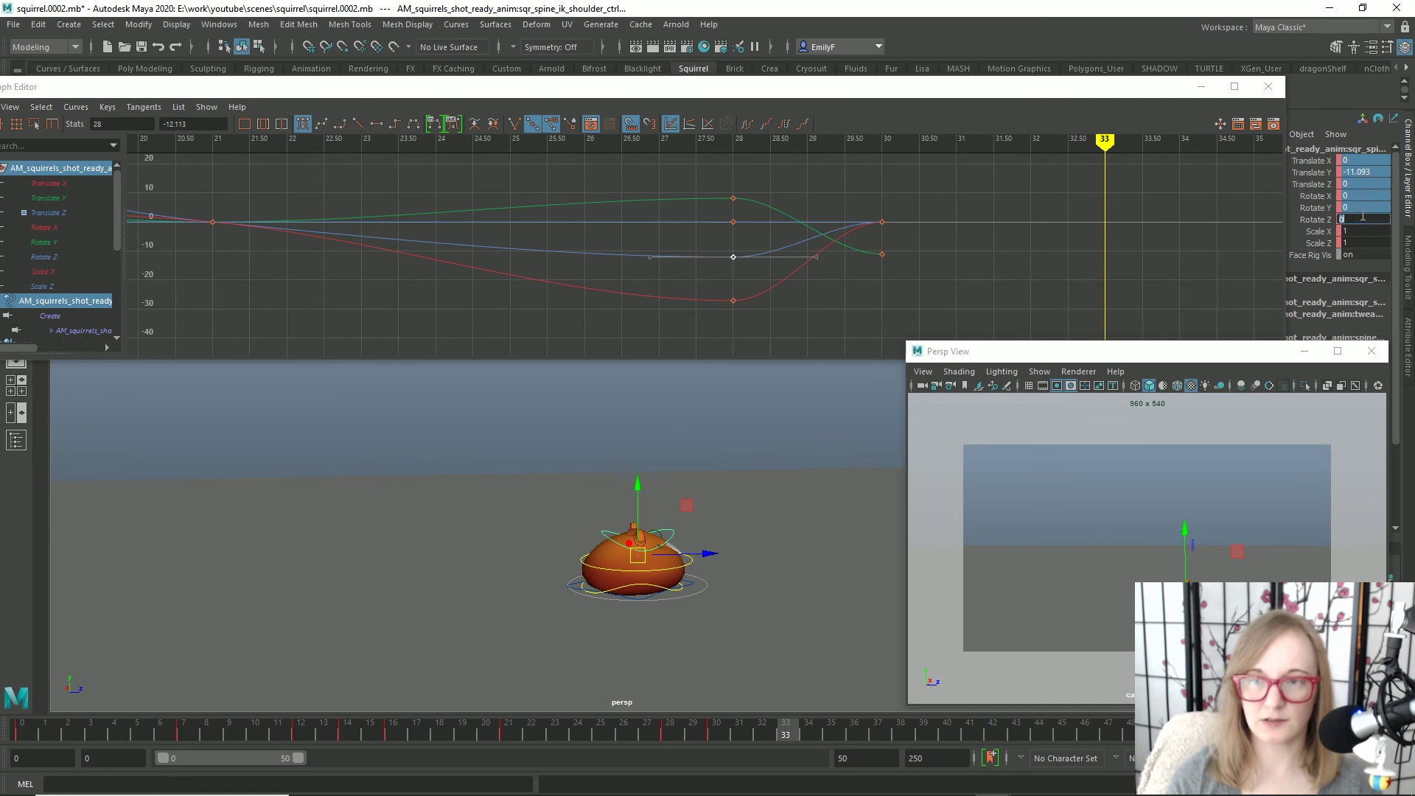
{"action": "key", "text": "Return"}
{"action": "key", "text": "alt+v"}
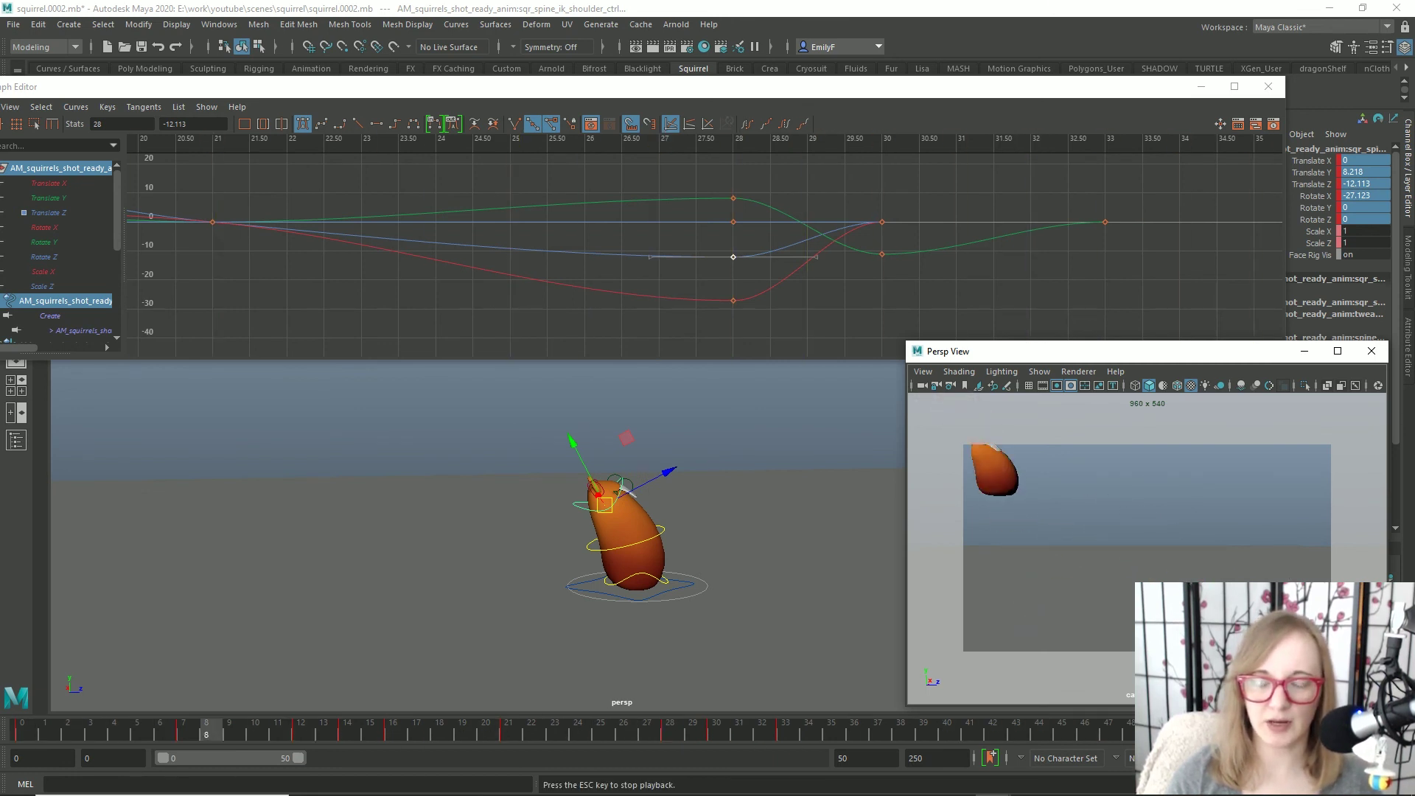
{"action": "key", "text": "Escape"}
- Key the spine IK hip control at frame 15, then rotate it to about 34 on X and key it at frame 17
{"action": "mouse_move", "coordinate": [322, 736]}
{"action": "left_mouse_down"}
{"action": "mouse_move", "coordinate": [276, 705]}
{"action": "mouse_move", "coordinate": [314, 686]}
{"action": "mouse_move", "coordinate": [451, 698]}
{"action": "mouse_move", "coordinate": [537, 668]}
{"action": "mouse_move", "coordinate": [477, 691]}
{"action": "mouse_move", "coordinate": [335, 697]}
{"action": "mouse_move", "coordinate": [538, 648]}
{"action": "mouse_move", "coordinate": [395, 669]}
{"action": "left_mouse_up"}
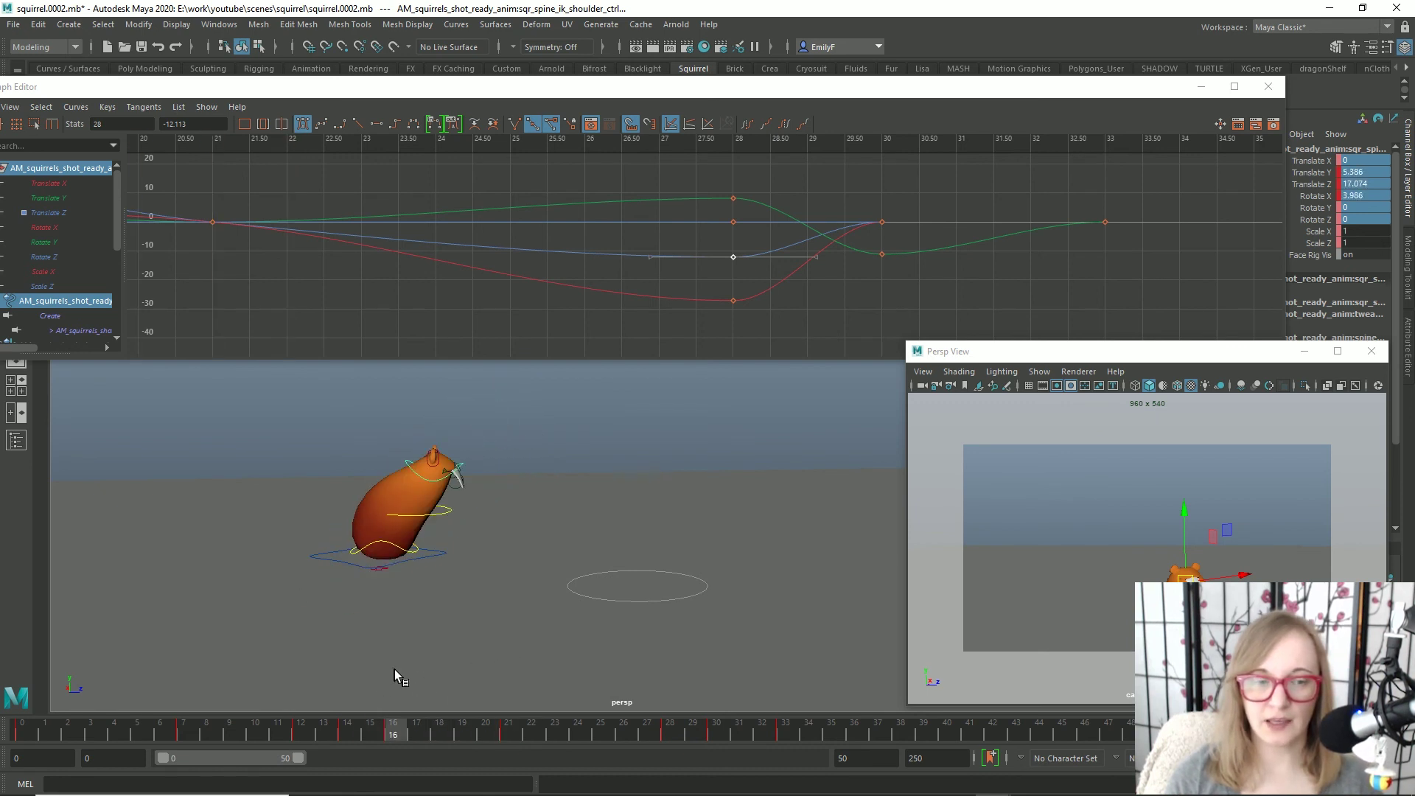
{"action": "left_click", "coordinate": [391, 548]}
{"action": "key", "text": "f"}
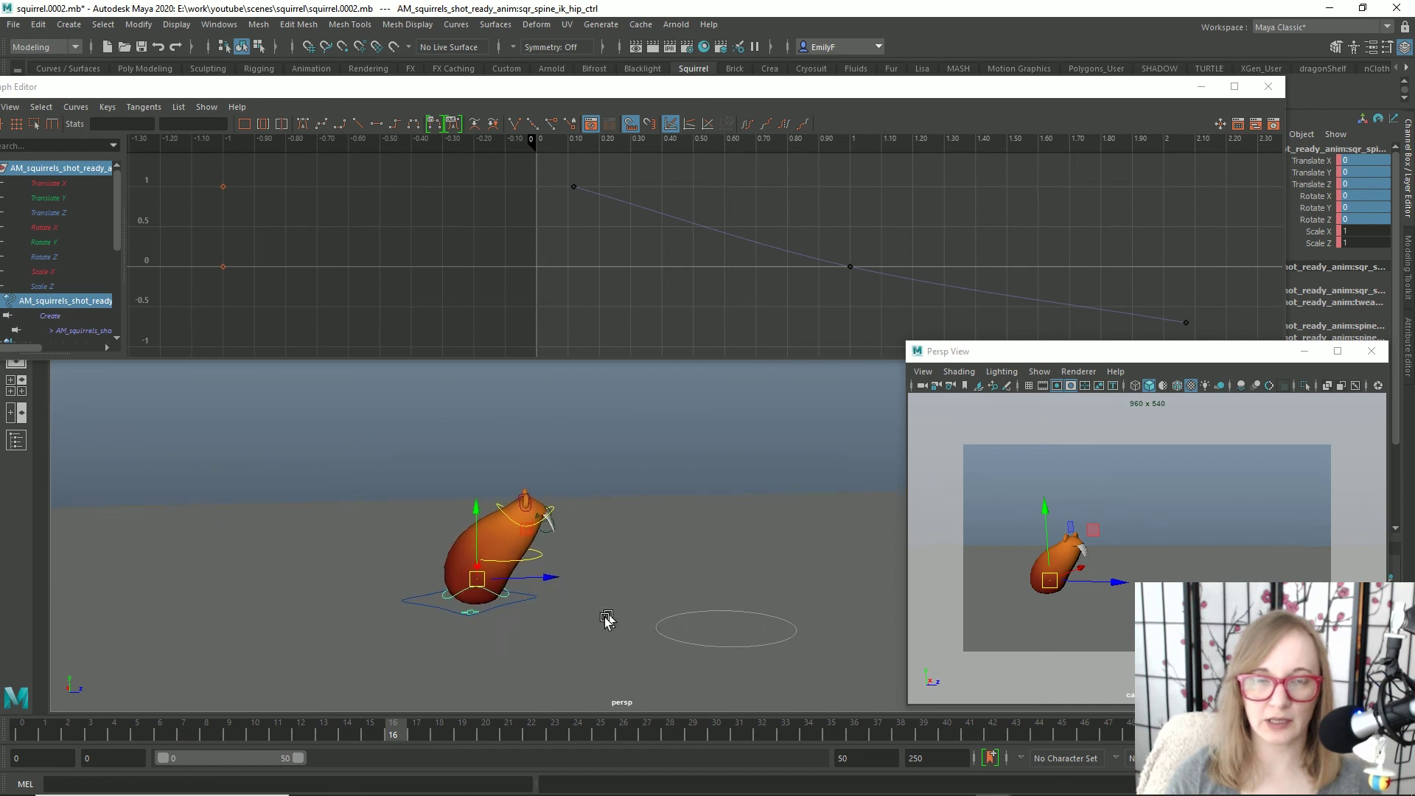
{"action": "left_click_drag", "start_coordinate": [387, 727], "coordinate": [416, 733]}
{"action": "key", "text": "s"}
{"action": "key", "text": "e"}
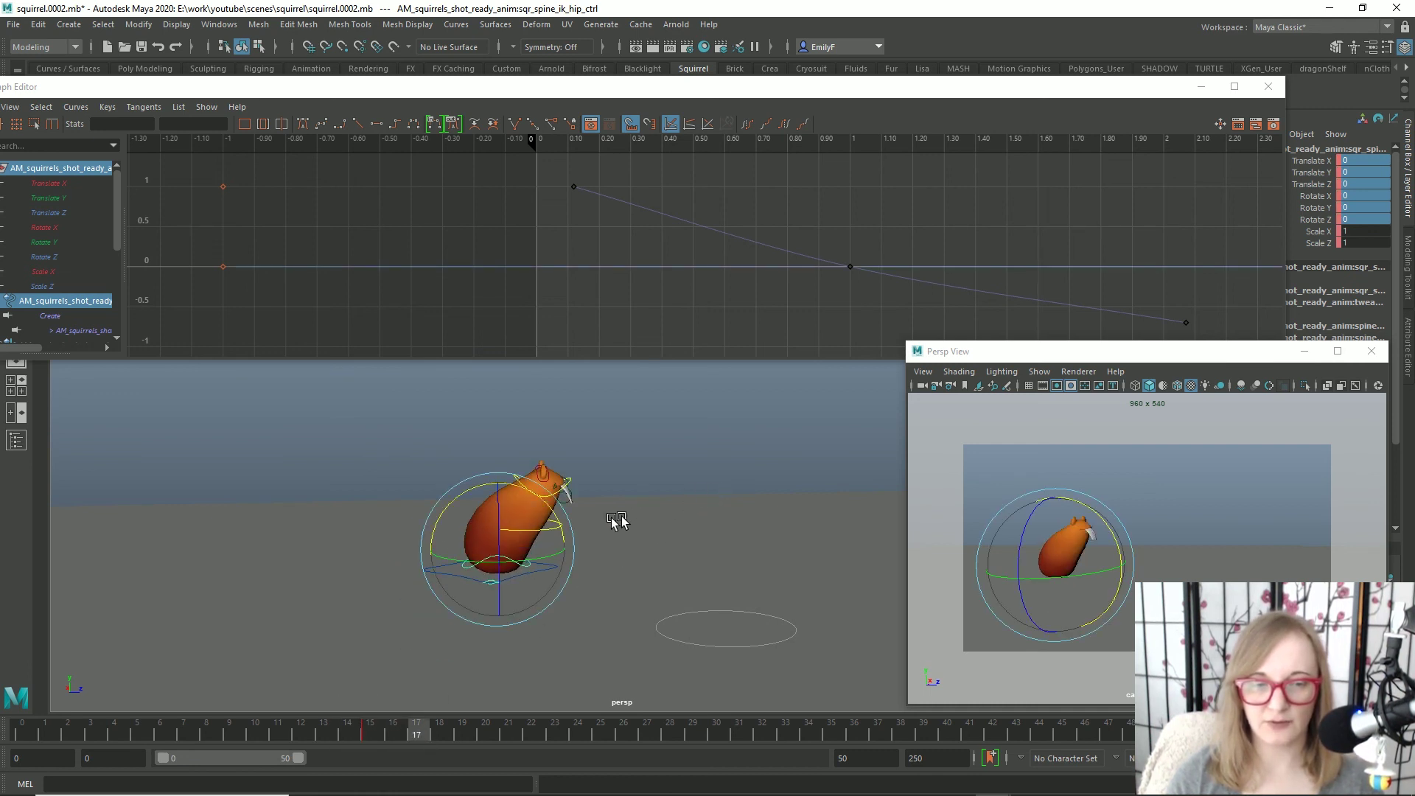
{"action": "left_click_drag", "start_coordinate": [561, 508], "coordinate": [578, 557]}
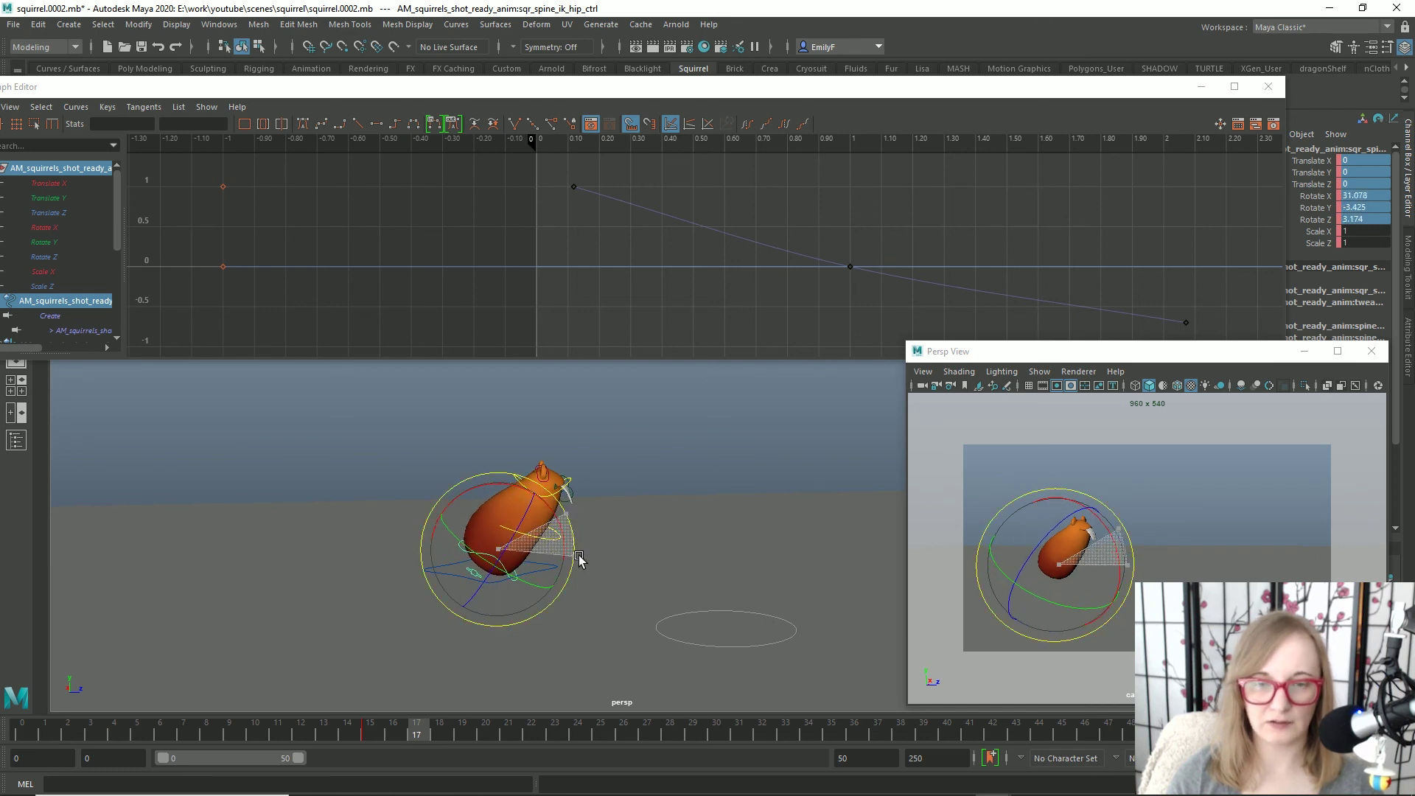
{"action": "key", "text": "s"}
- Set the hip control's rotations to 0 at frame 22 and raise its Translate Y to about 6.6
{"action": "left_click_drag", "start_coordinate": [428, 733], "coordinate": [528, 687]}
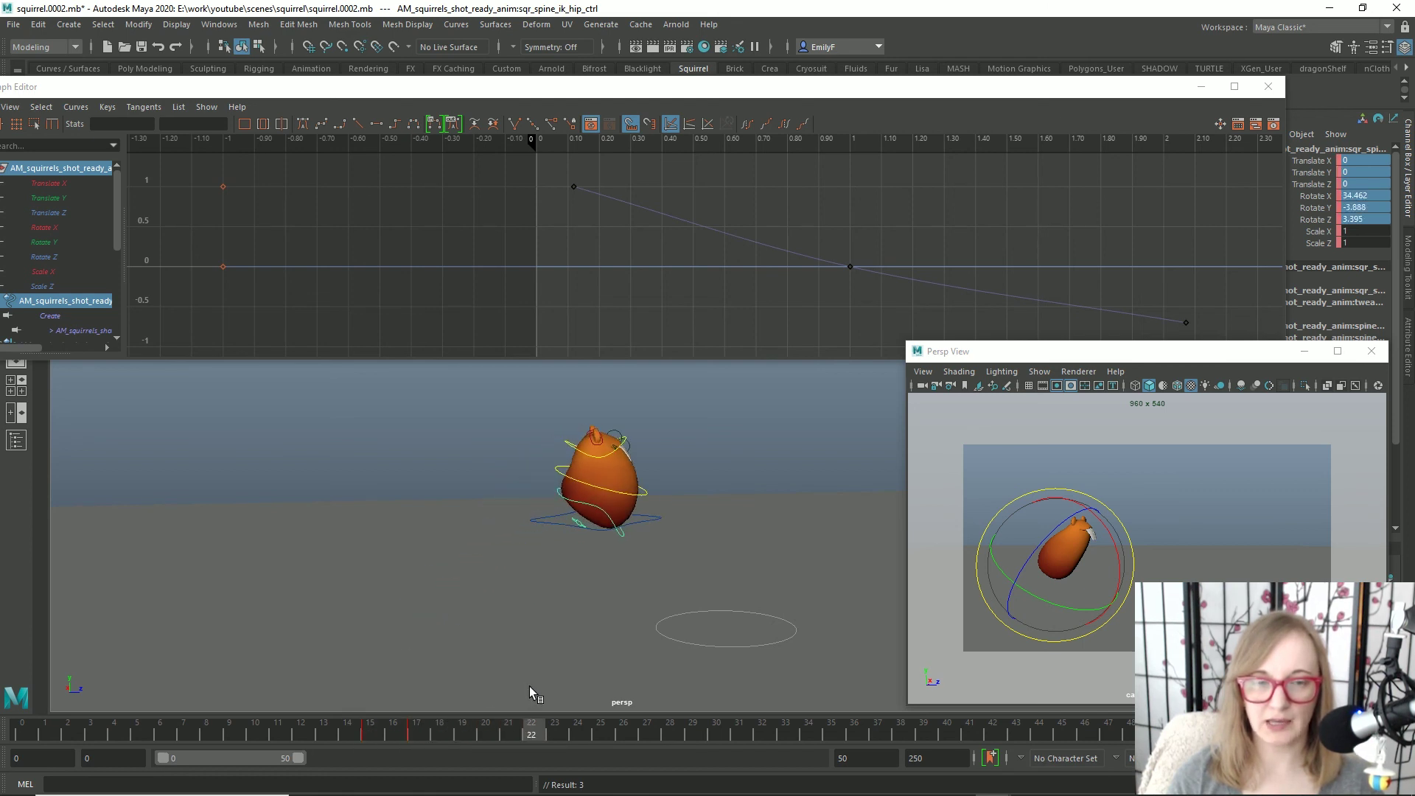
{"action": "key", "text": "e"}
{"action": "left_click_drag", "start_coordinate": [1357, 196], "coordinate": [1355, 231]}
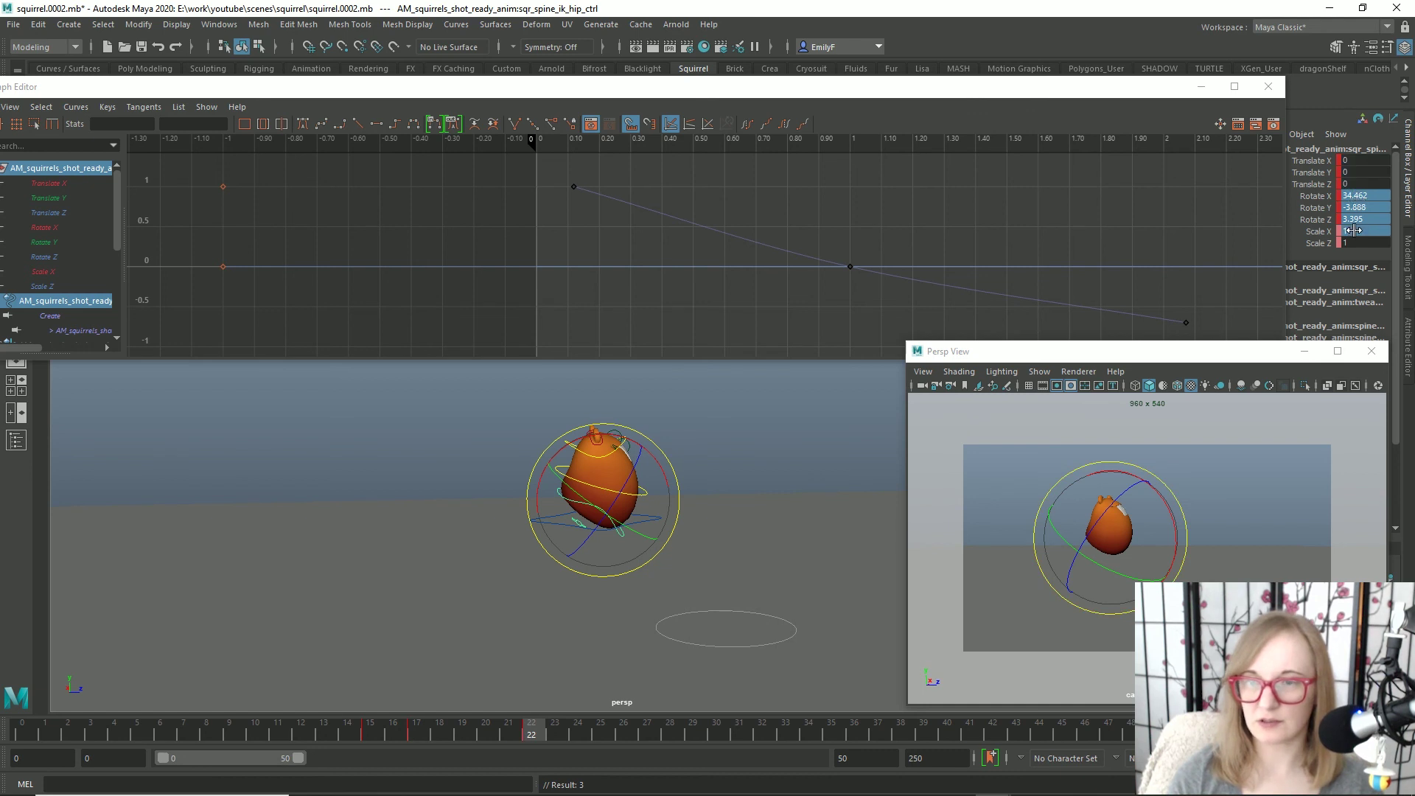
{"action": "type", "text": "0"}
{"action": "key", "text": "Return"}
{"action": "scroll", "coordinate": [649, 461], "scroll_direction": "up", "scroll_amount": 1}
{"action": "key", "text": "w"}
{"action": "left_click_drag", "start_coordinate": [602, 435], "coordinate": [601, 417]}
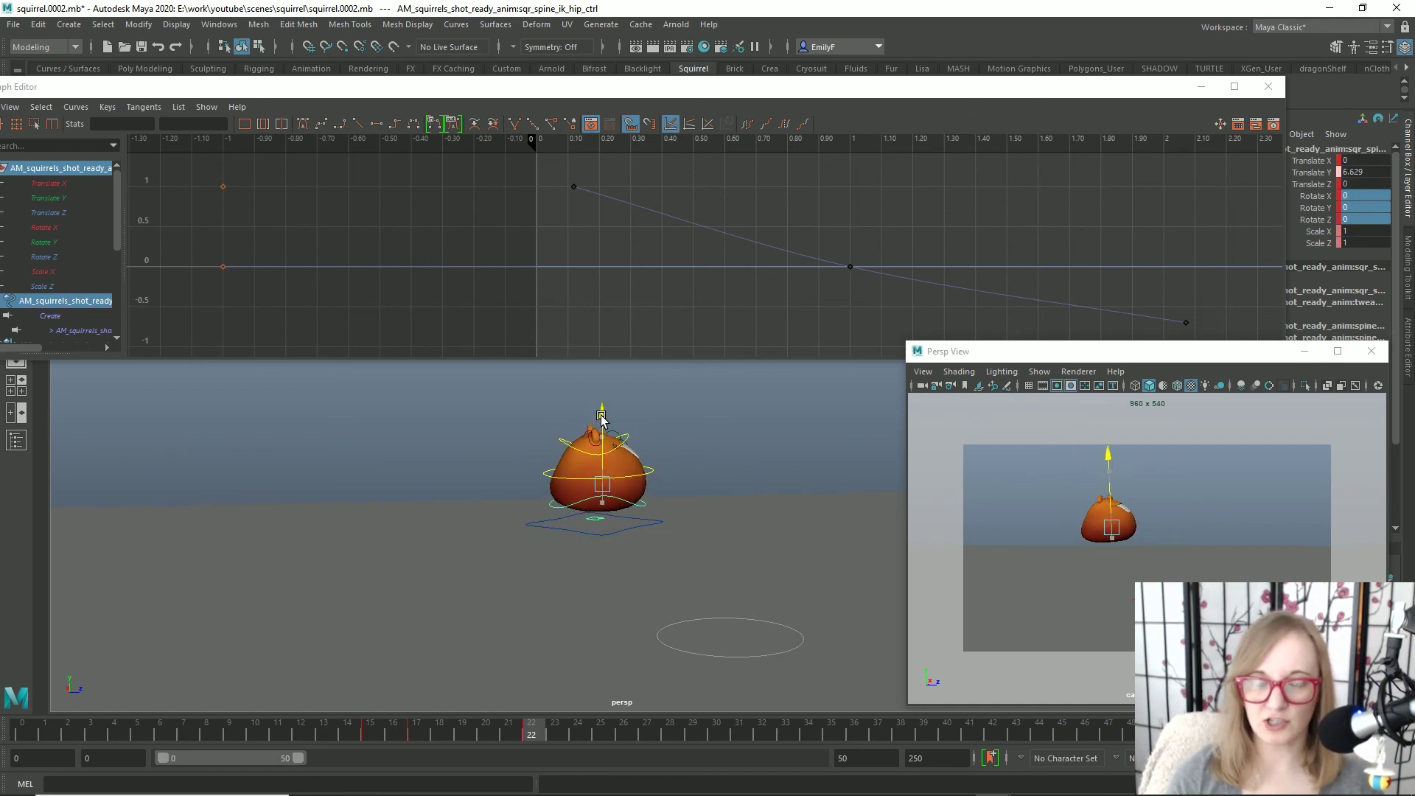
- Set the hip control's Translate X, Y and Z to 0 at frame 28 and play back the shot
{"action": "mouse_move", "coordinate": [448, 718]}
{"action": "left_mouse_down"}
{"action": "mouse_move", "coordinate": [598, 671]}
{"action": "mouse_move", "coordinate": [546, 693]}
{"action": "mouse_move", "coordinate": [422, 700]}
{"action": "mouse_move", "coordinate": [559, 662]}
{"action": "mouse_move", "coordinate": [684, 661]}
{"action": "mouse_move", "coordinate": [652, 677]}
{"action": "mouse_move", "coordinate": [671, 678]}
{"action": "left_mouse_up"}
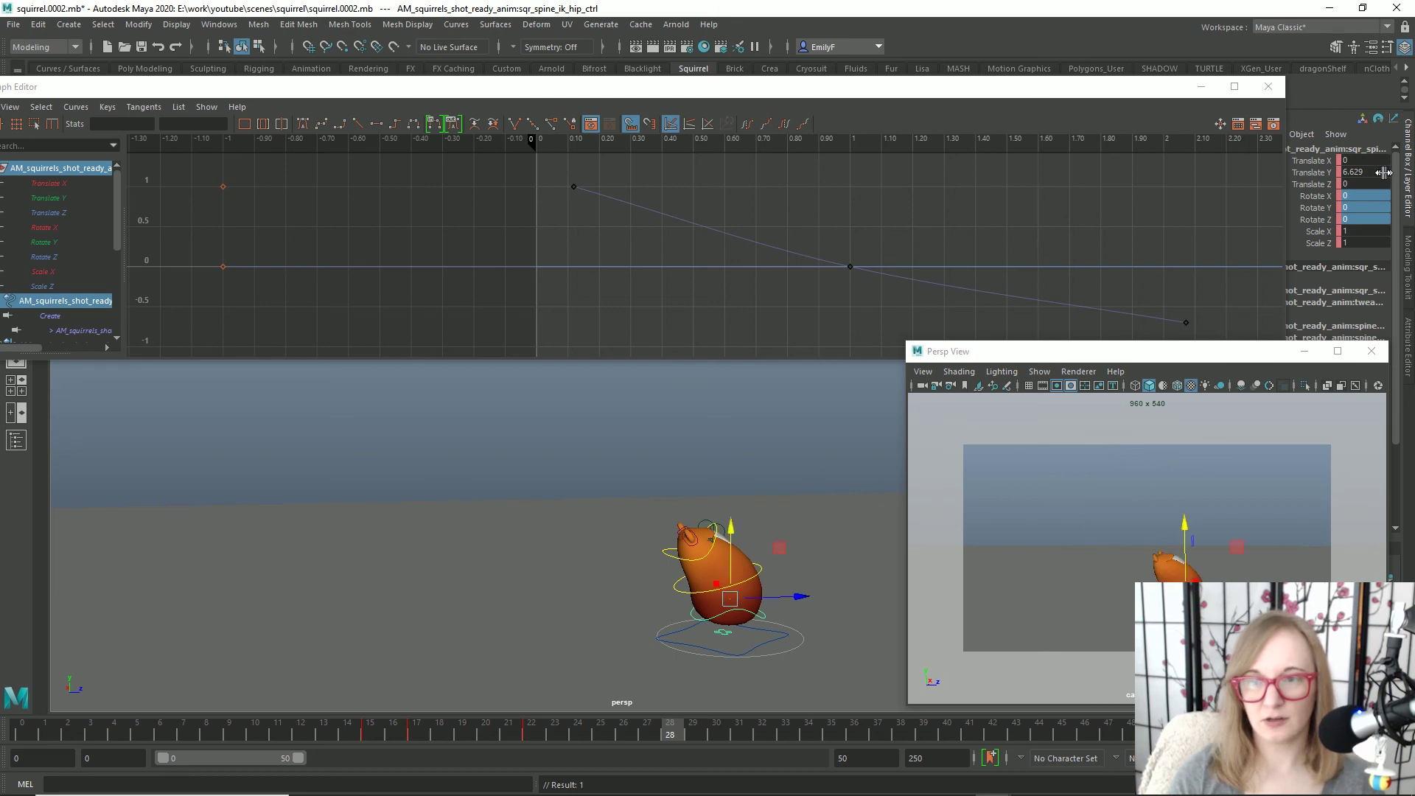
{"action": "left_click_drag", "start_coordinate": [1369, 160], "coordinate": [1360, 183]}
{"action": "type", "text": "0"}
{"action": "key", "text": "Return"}
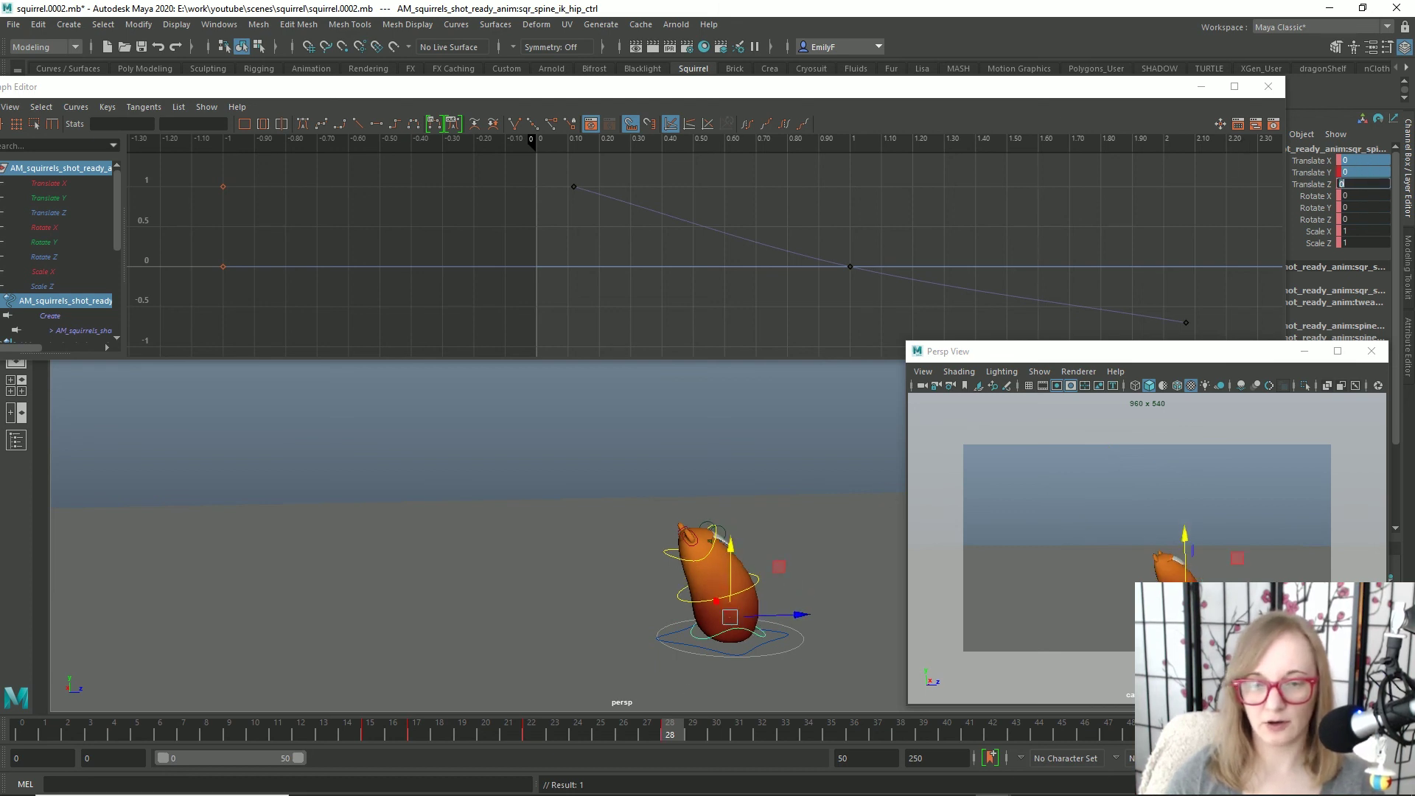
{"action": "left_click_drag", "start_coordinate": [643, 592], "coordinate": [649, 598], "text": "alt"}
{"action": "left_click_drag", "start_coordinate": [676, 739], "coordinate": [432, 653]}
{"action": "key", "text": "alt+v"}
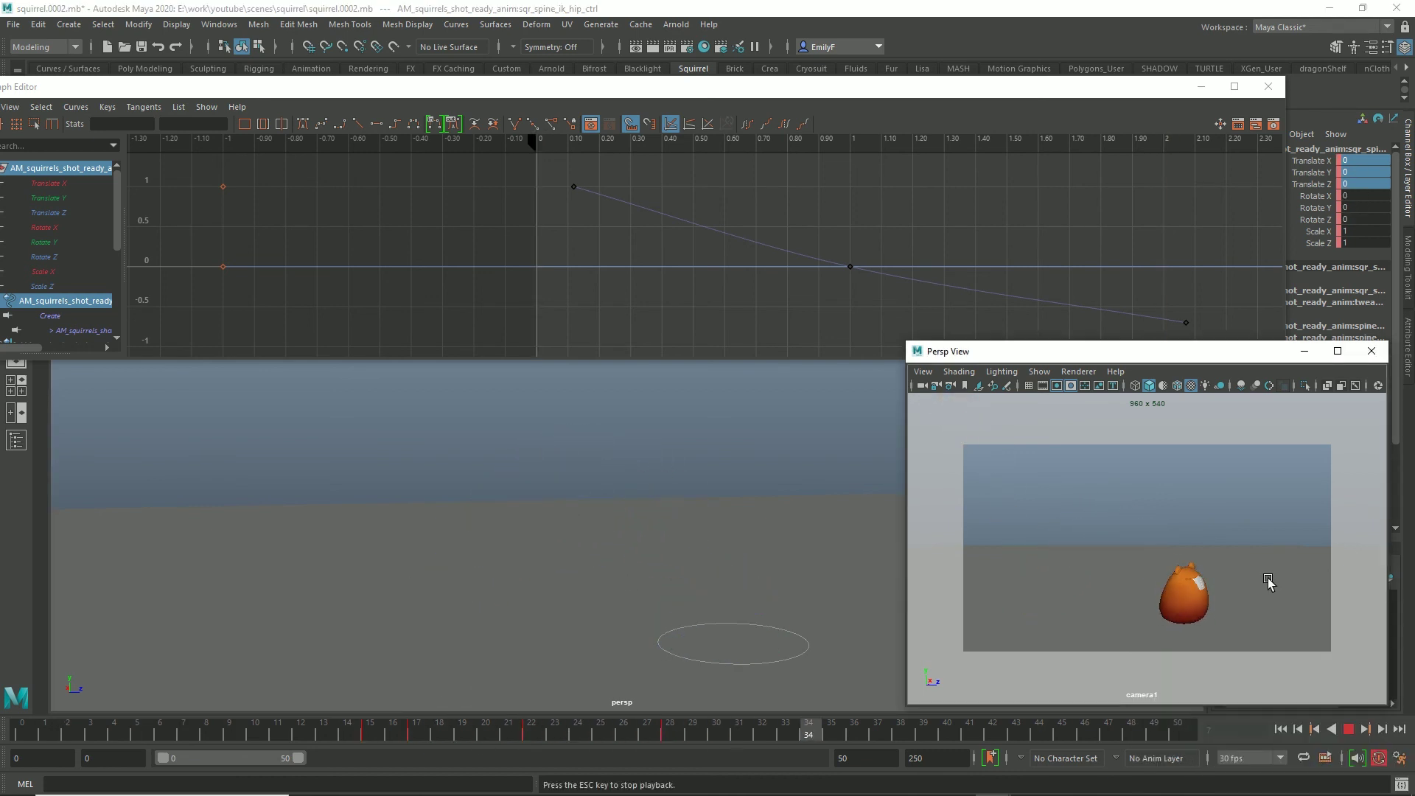